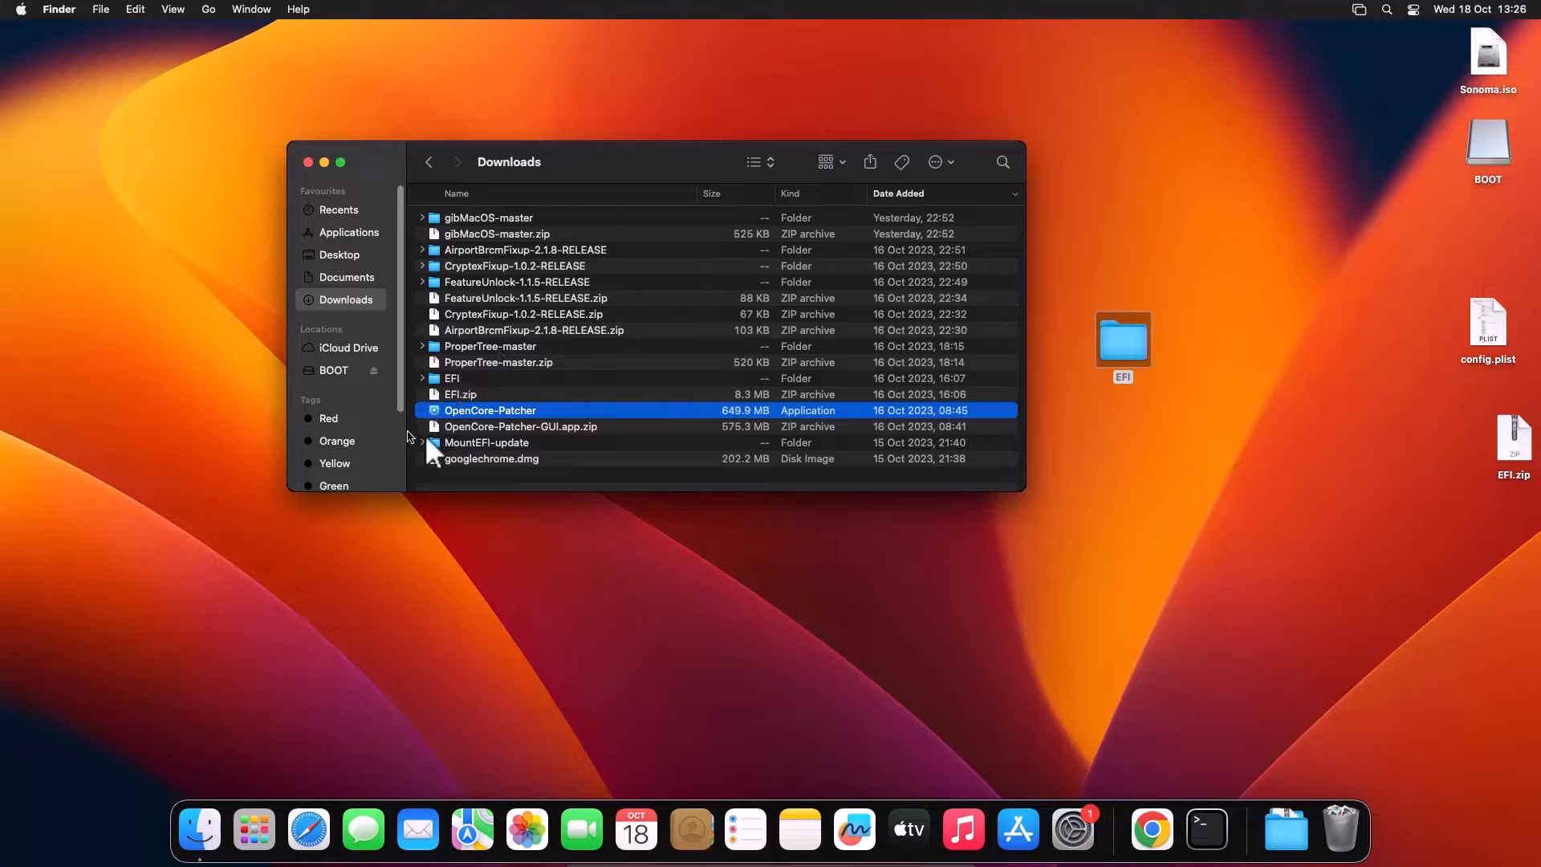
Step: Launch OpenCore-Patcher and choose the local Install macOS Sonoma 14.0 (23A343) for a new USB installer
double_click(464, 416)
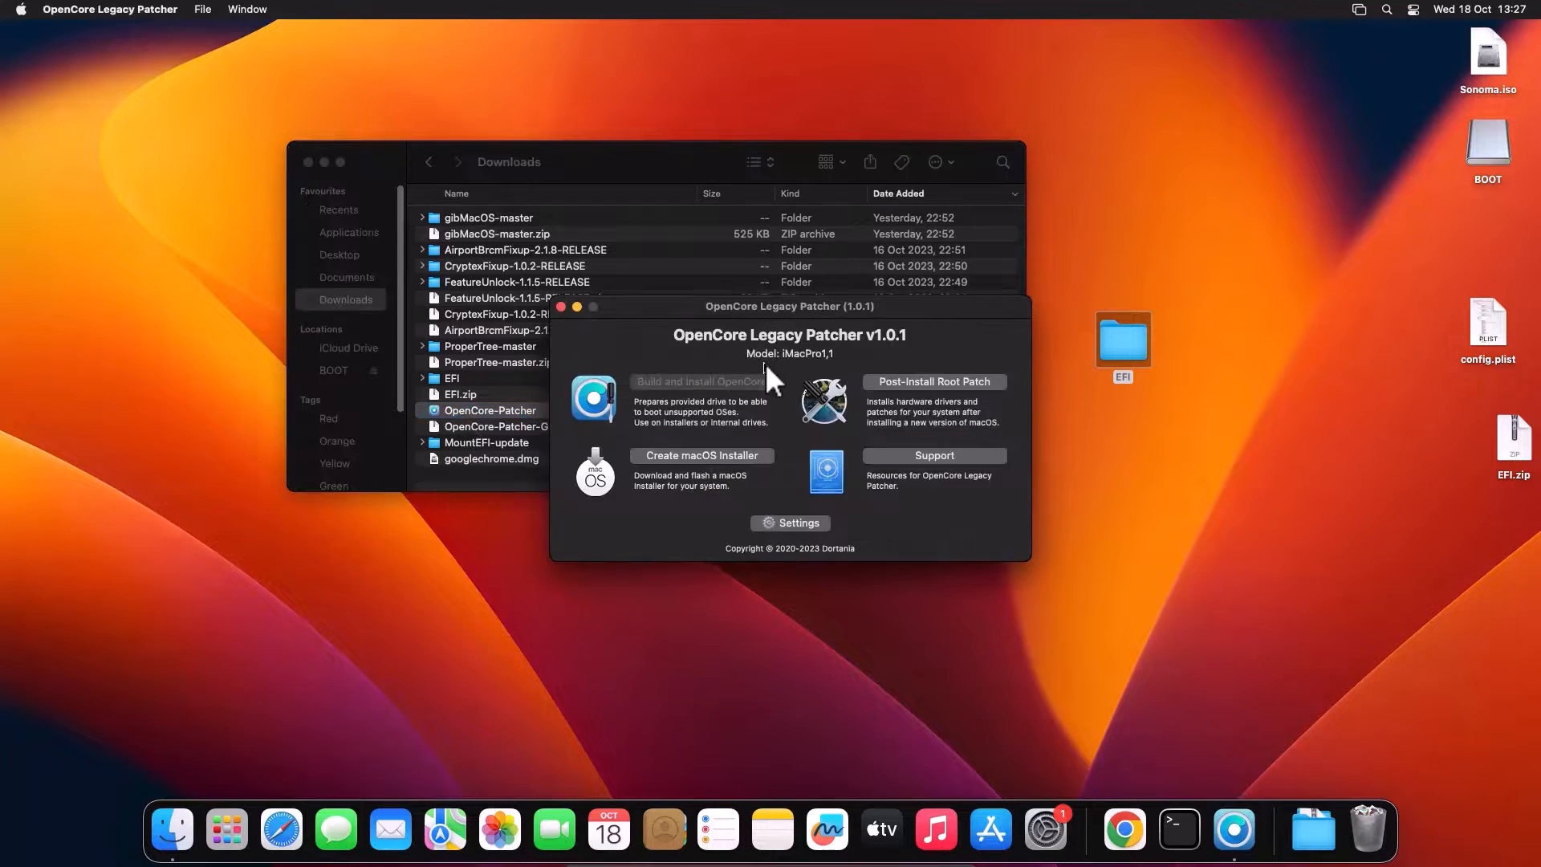
left_click(679, 456)
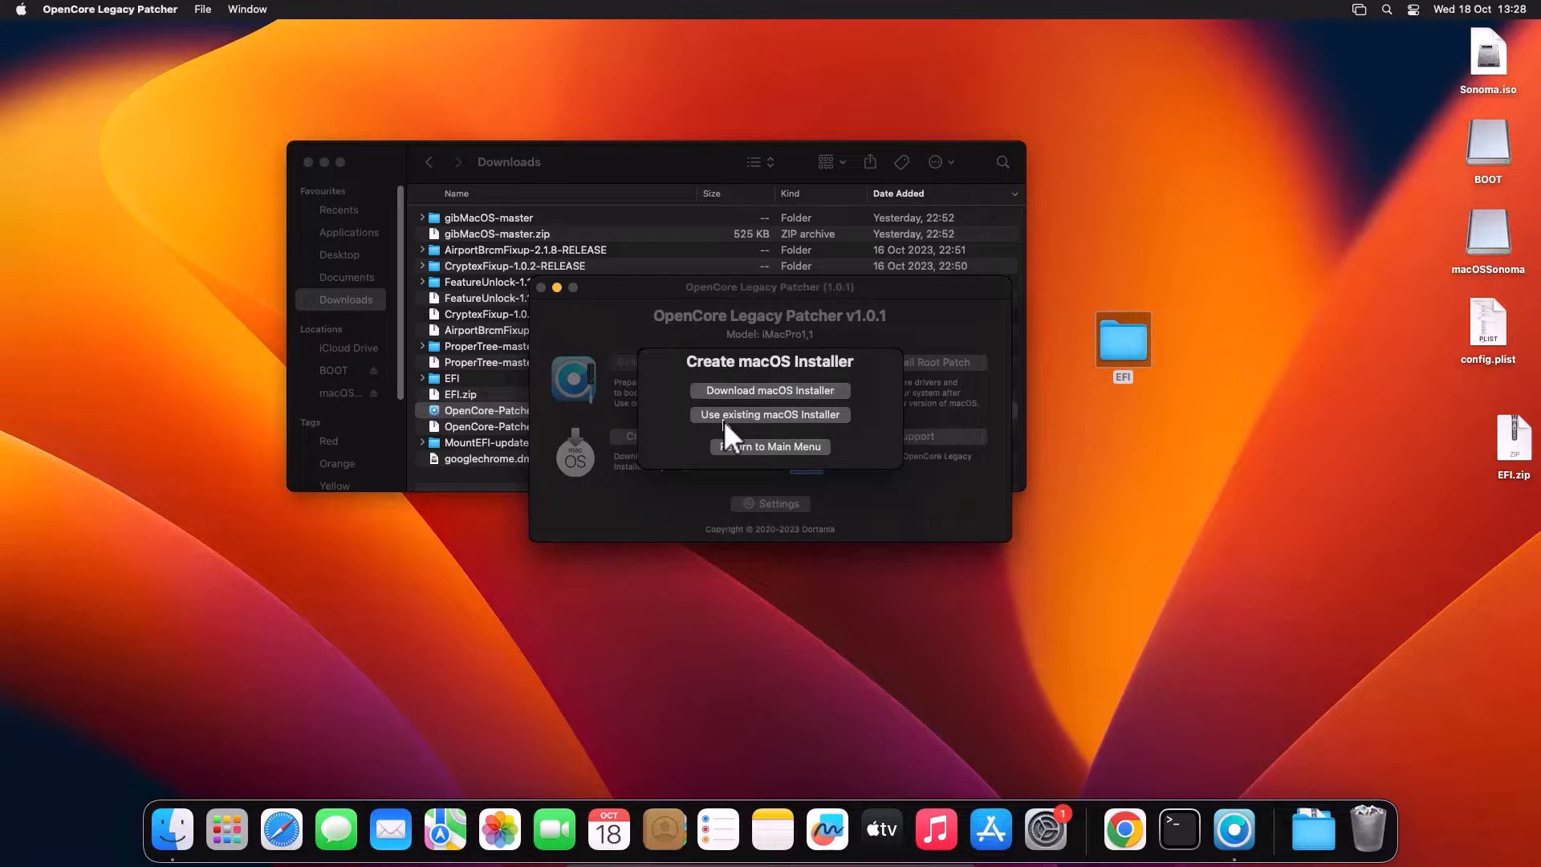
left_click(724, 417)
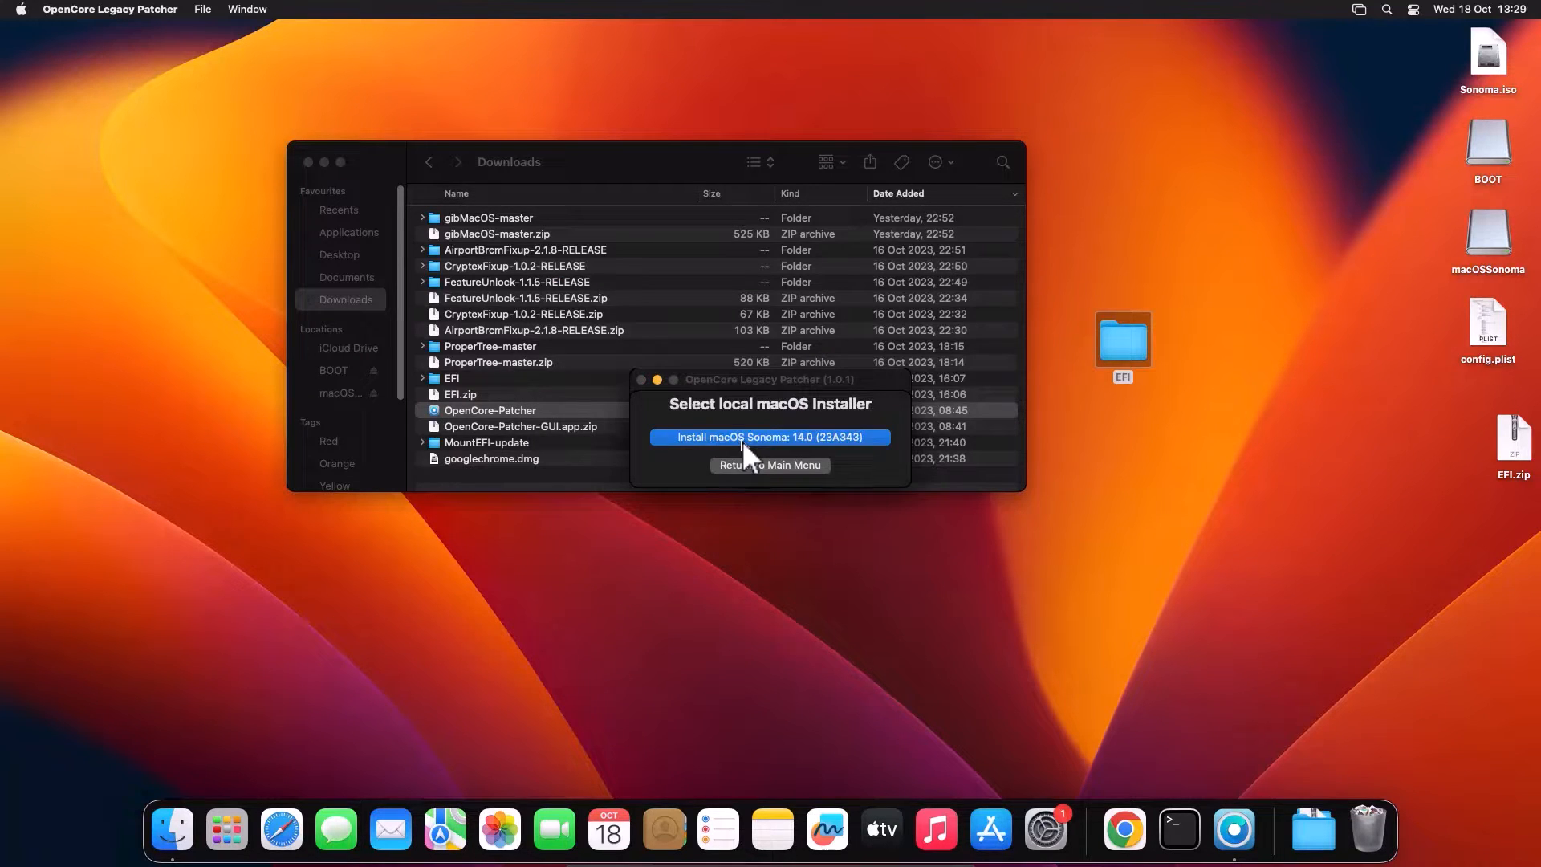
left_click(743, 440)
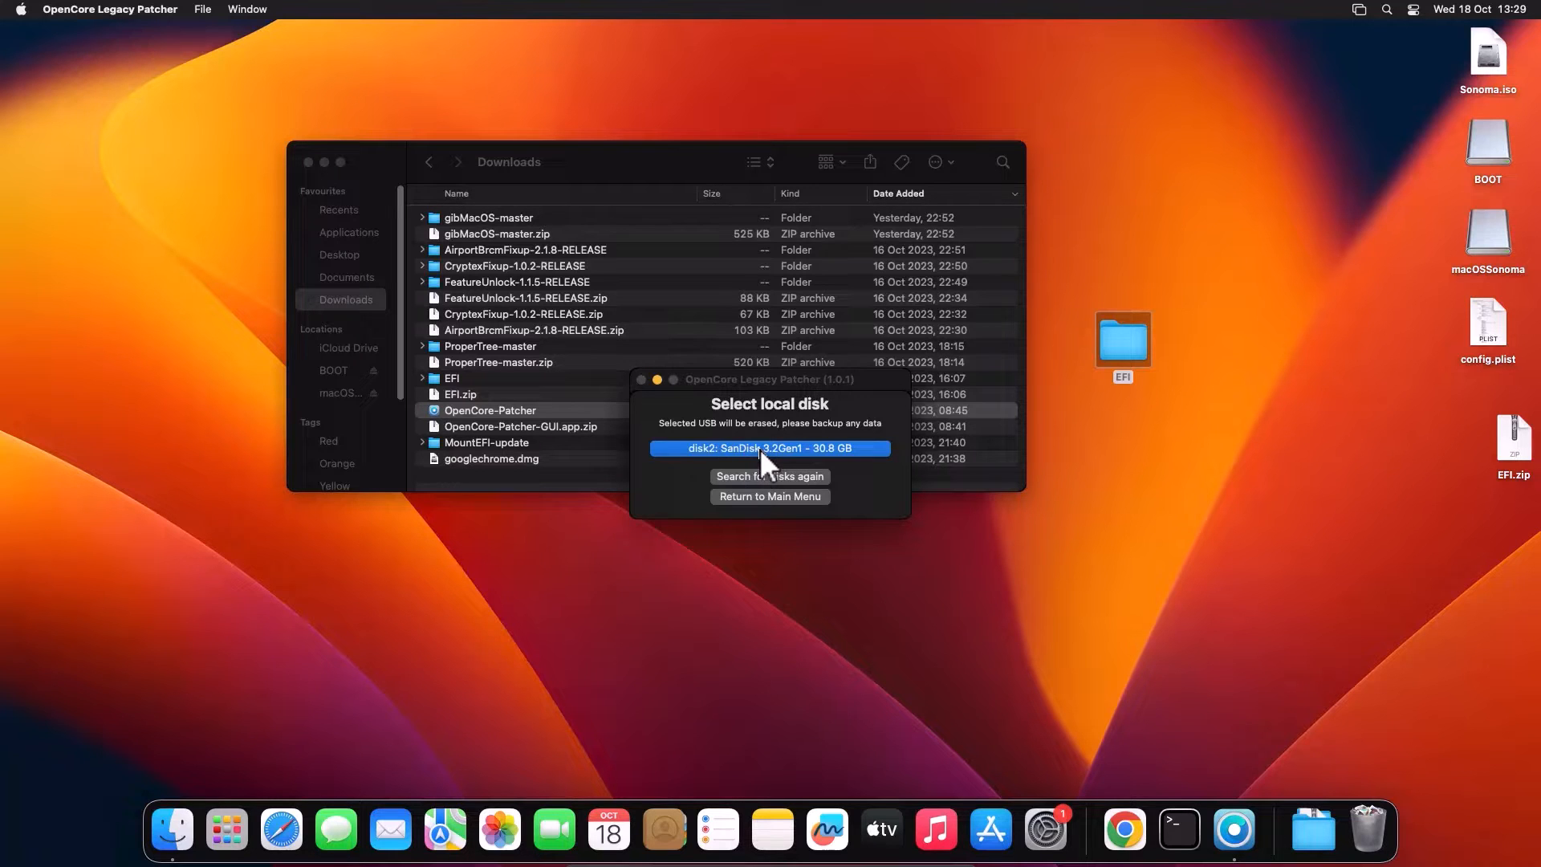
Step: Erase the 30.8 GB disk2 SanDisk drive and write the Sonoma installer to it, authorising with the account password
left_click(759, 449)
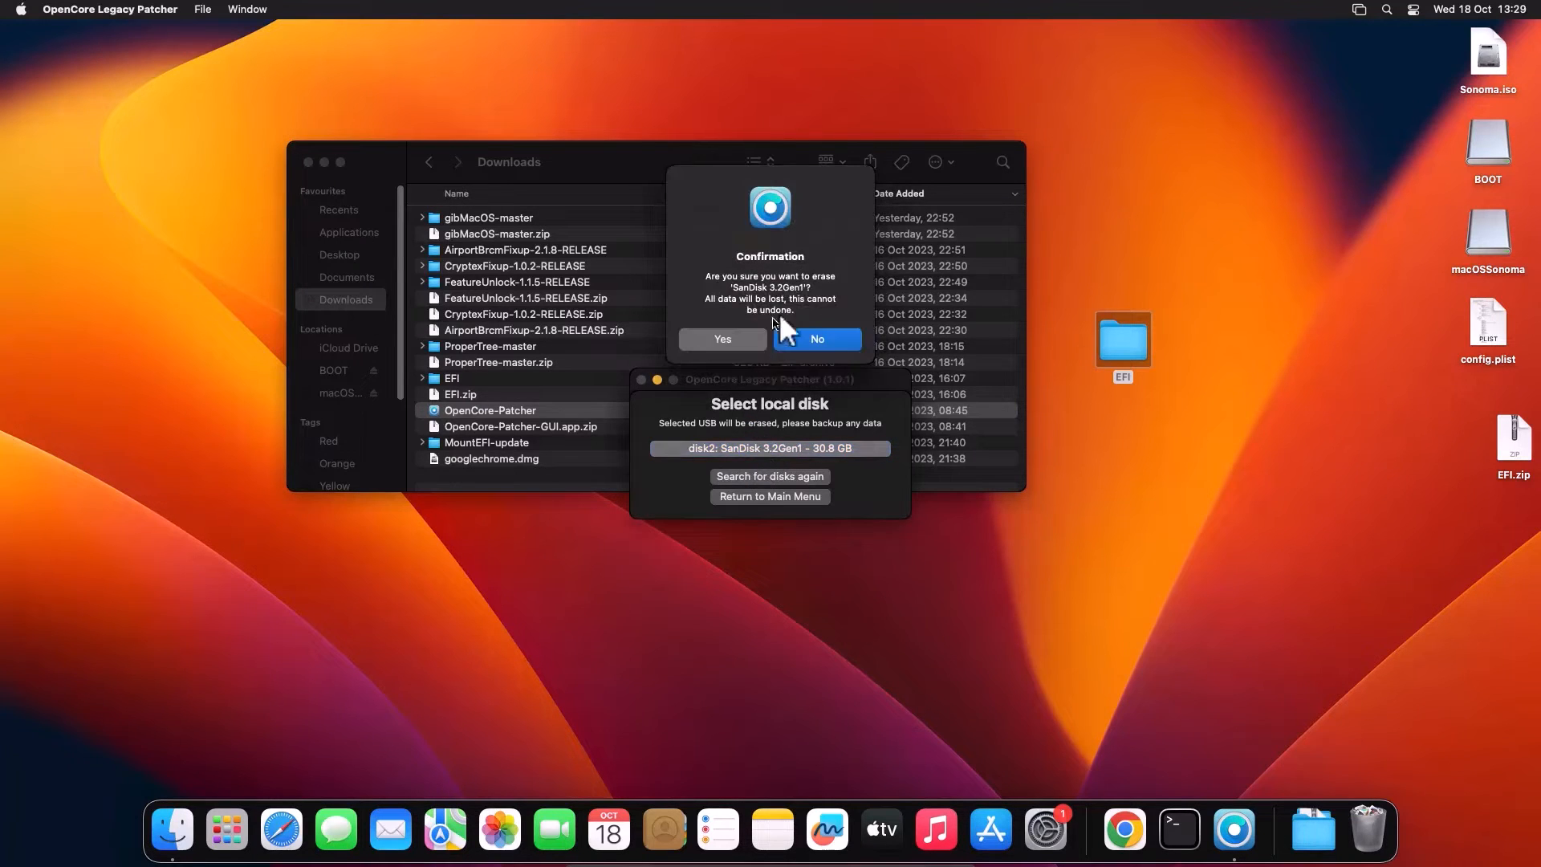
left_click(733, 347)
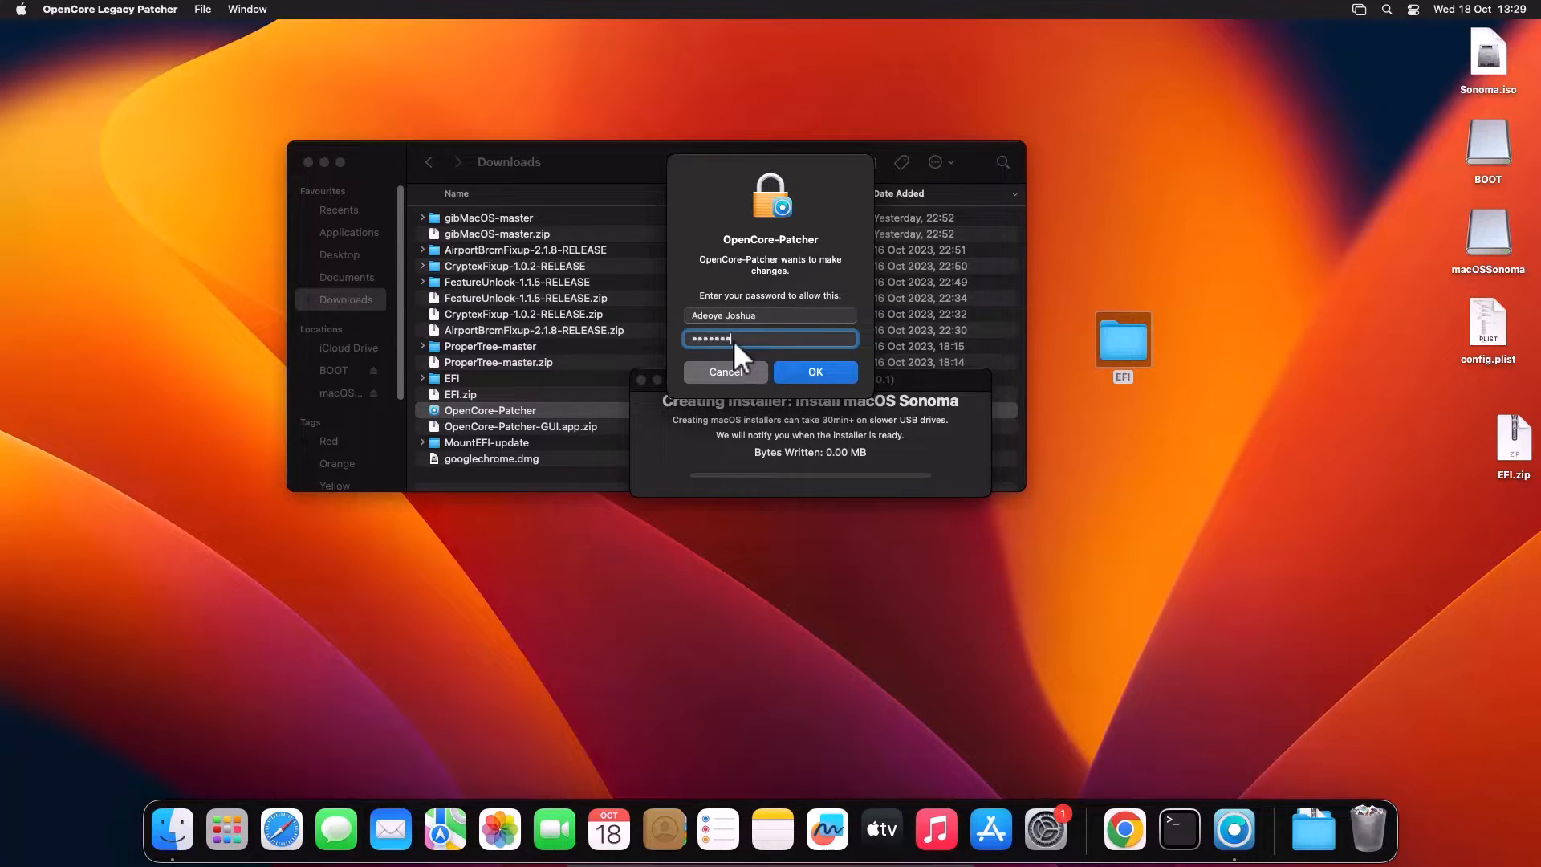
key("Return")
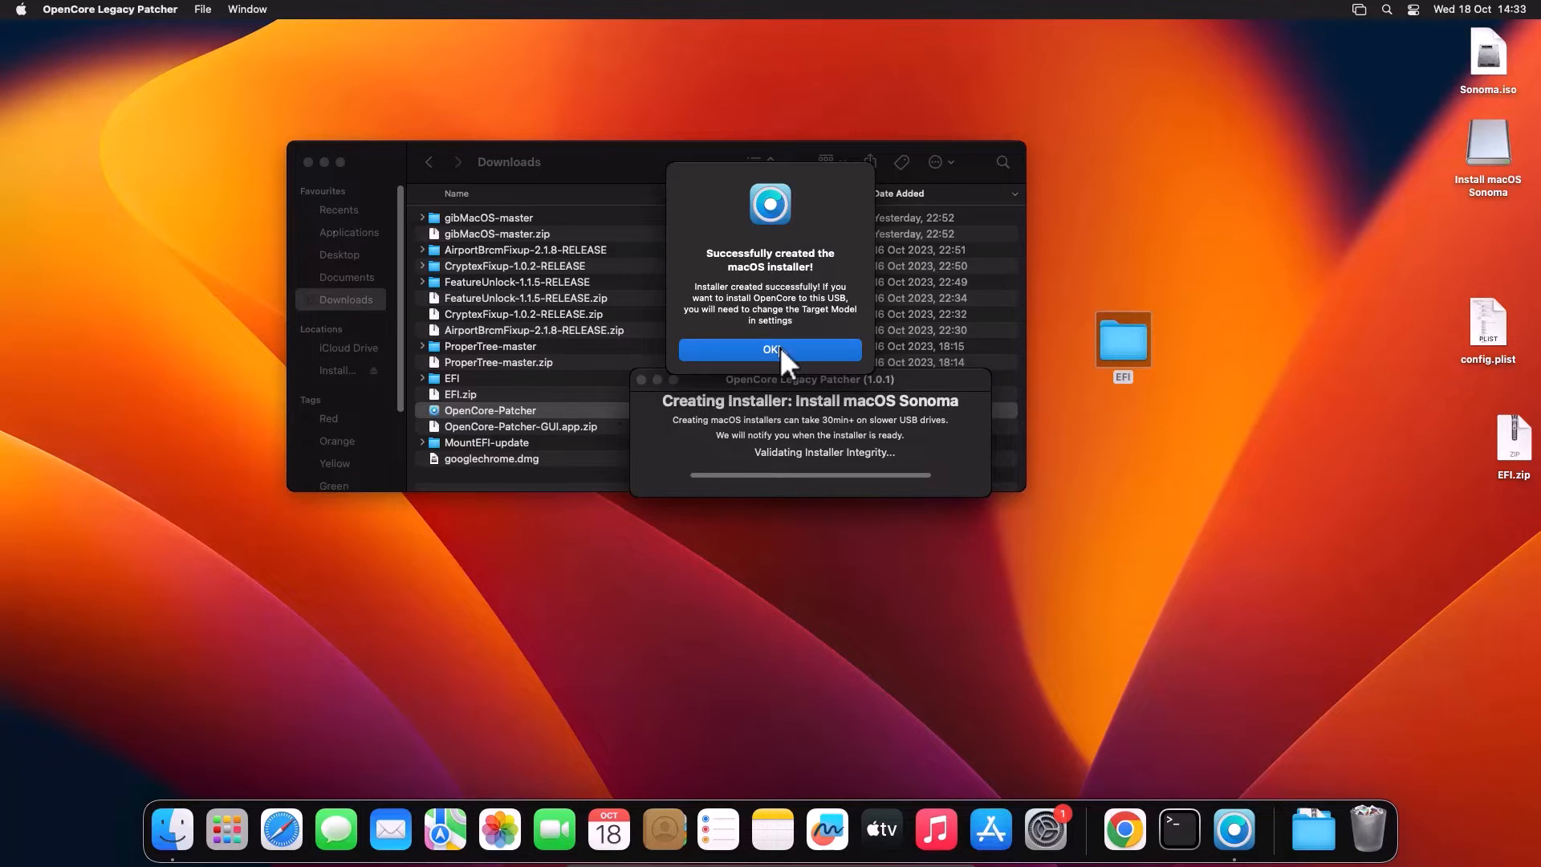
left_click(780, 353)
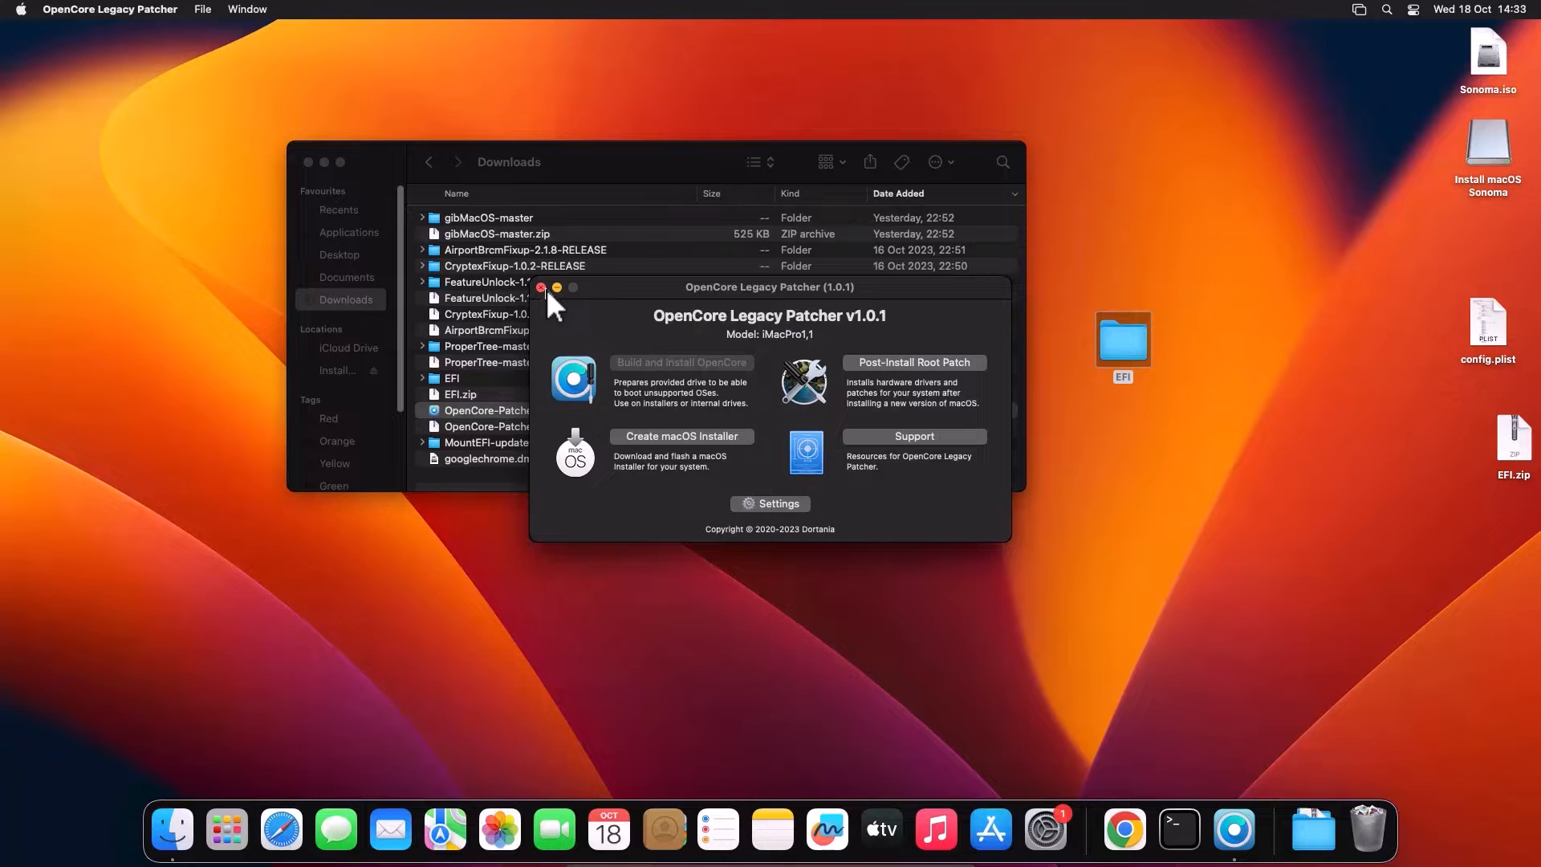
Step: Close the patcher and check the 12.9 GB Sonoma installer app on the Install macOS Sonoma volume
left_click(541, 288)
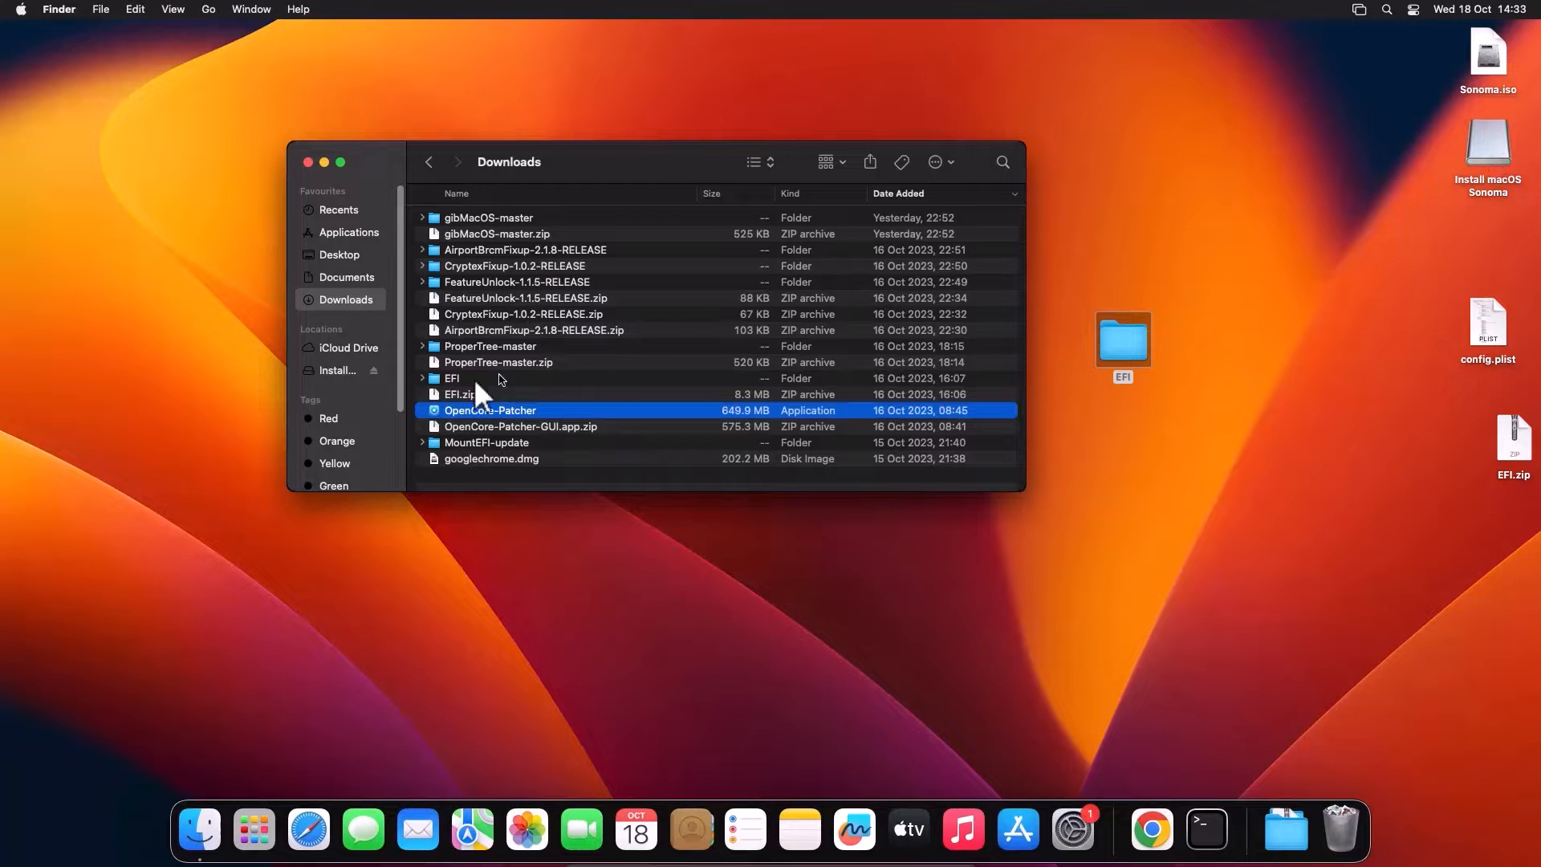
left_click(340, 375)
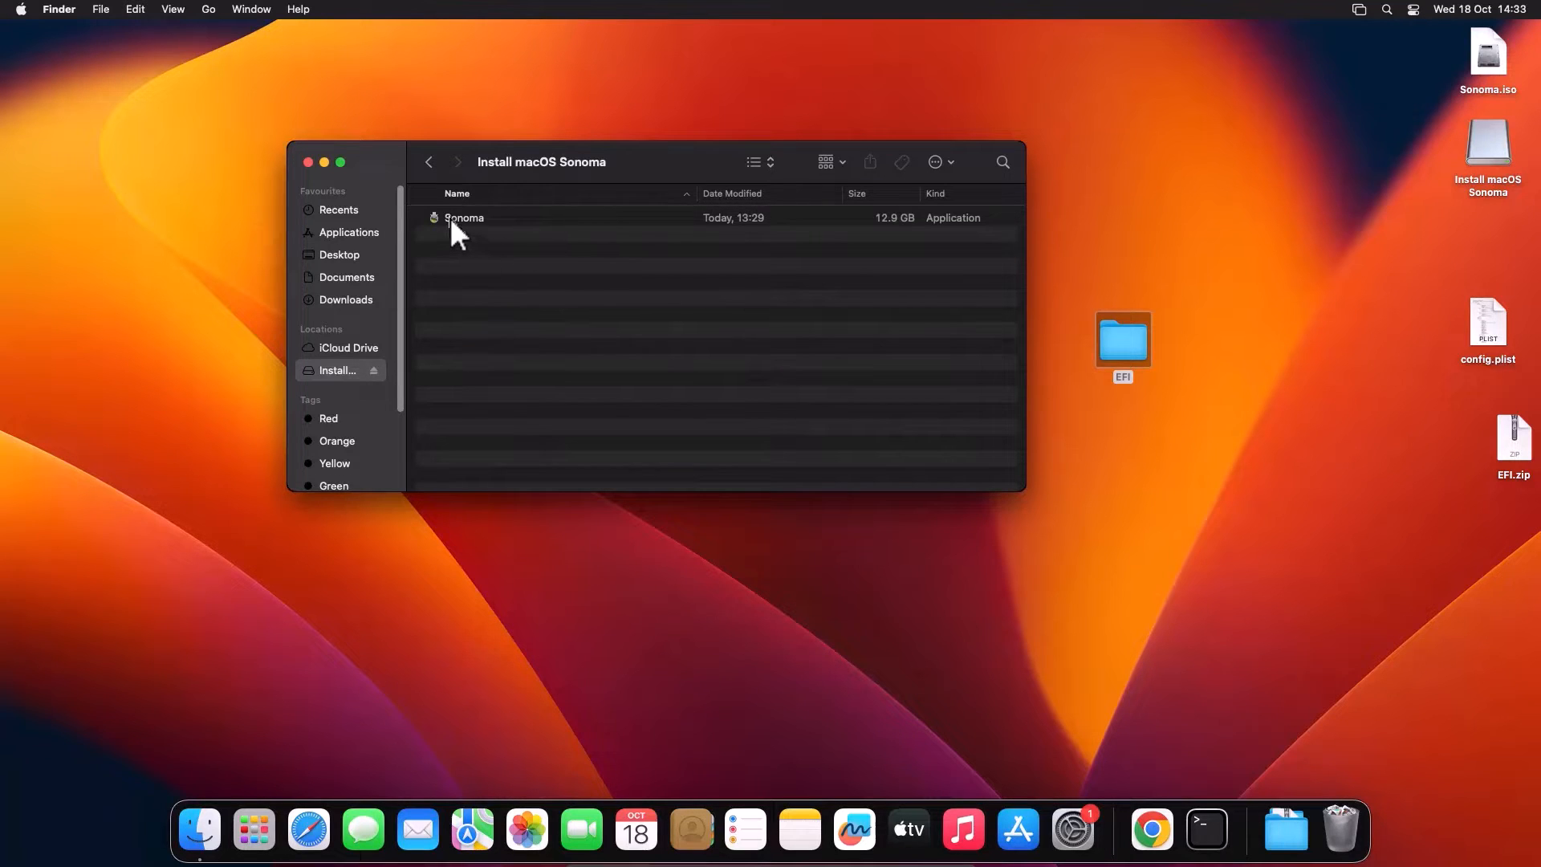
left_click(451, 219)
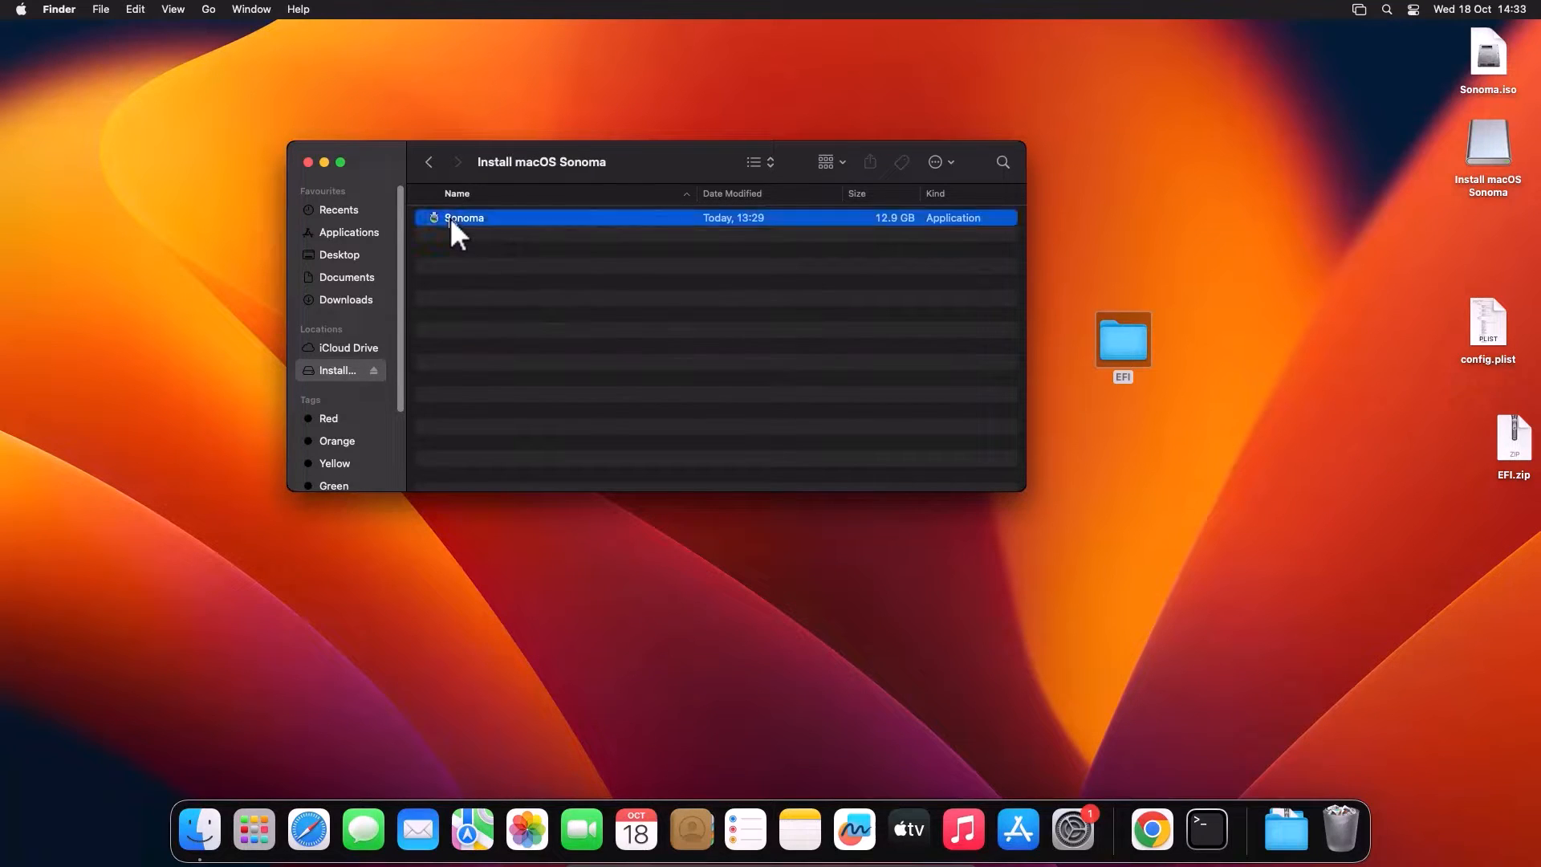
Step: Run MountEFI.command from the MountEFI-update folder in Downloads
left_click(432, 162)
left_click(480, 448)
double_click(480, 447)
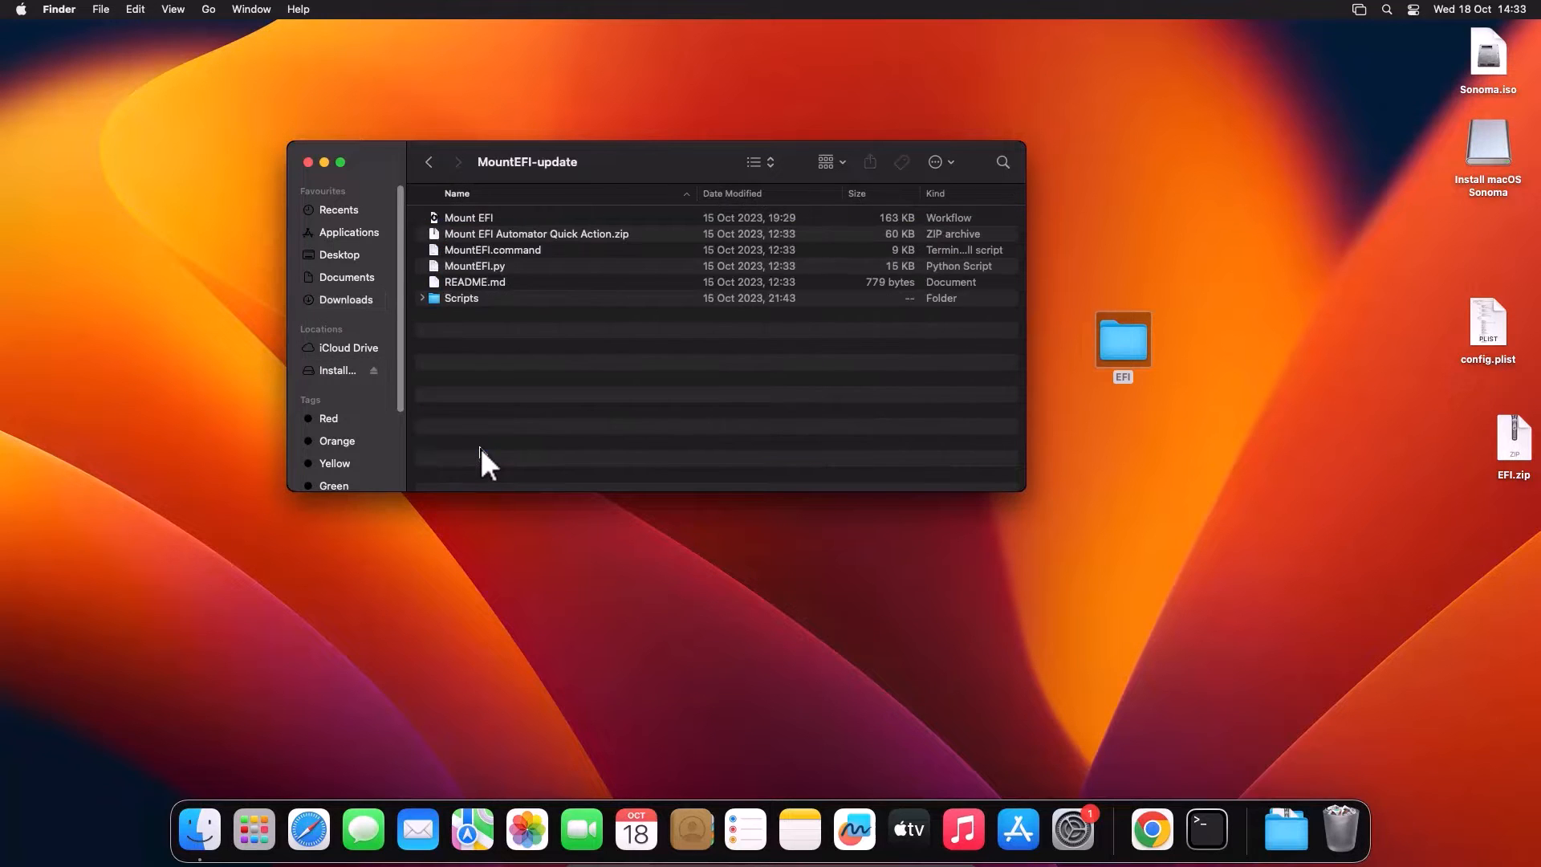
left_click(470, 255)
double_click(470, 256)
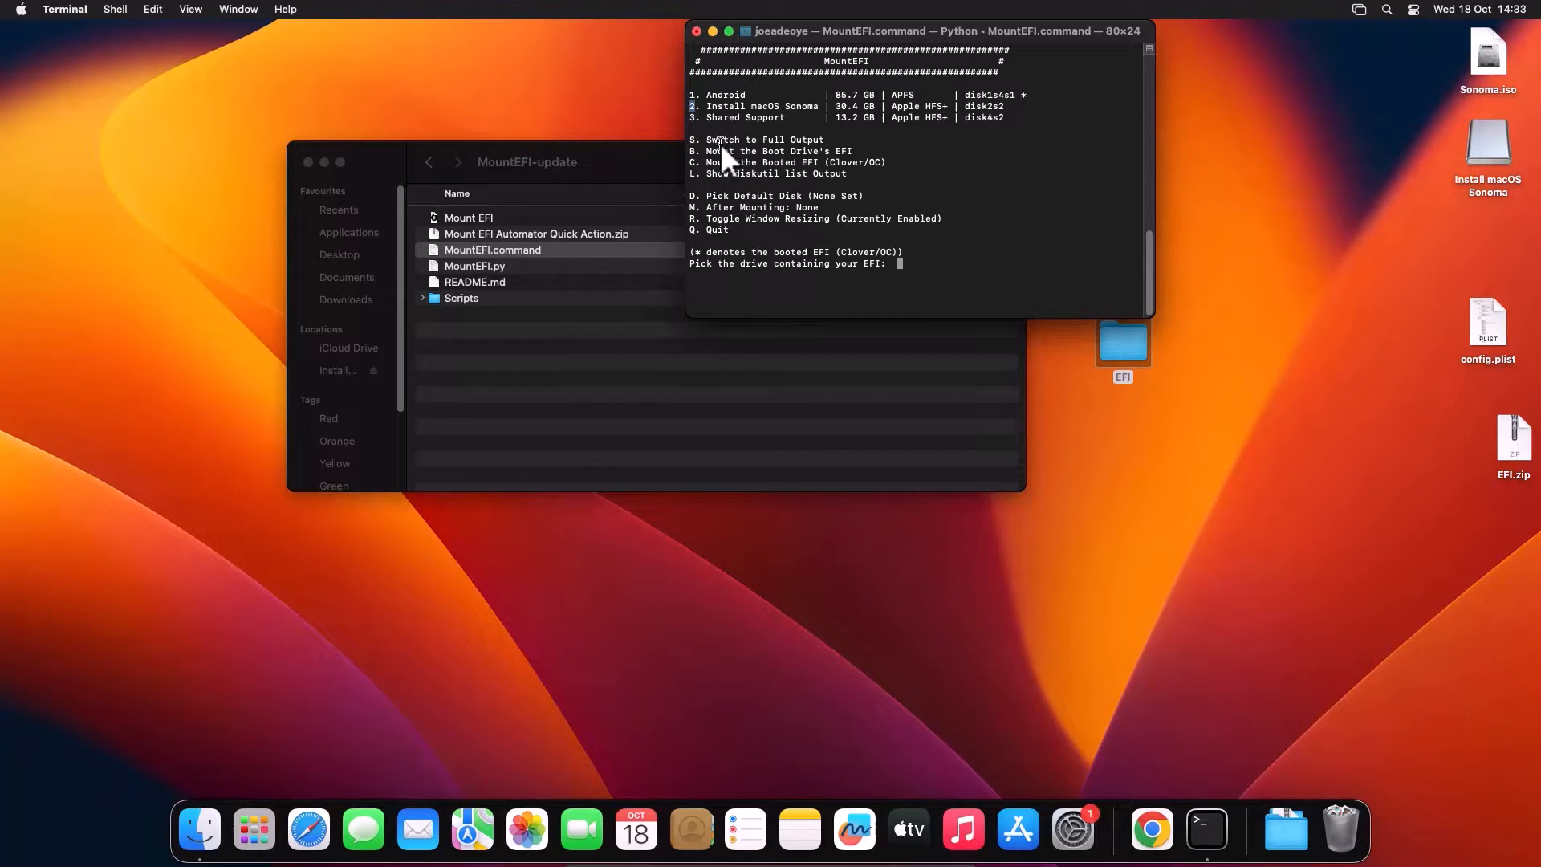
Step: Mount the Sonoma USB drive's EFI partition (disk2s1) in MountEFI with the admin password, then quit the script
left_click(911, 259)
key("Return")
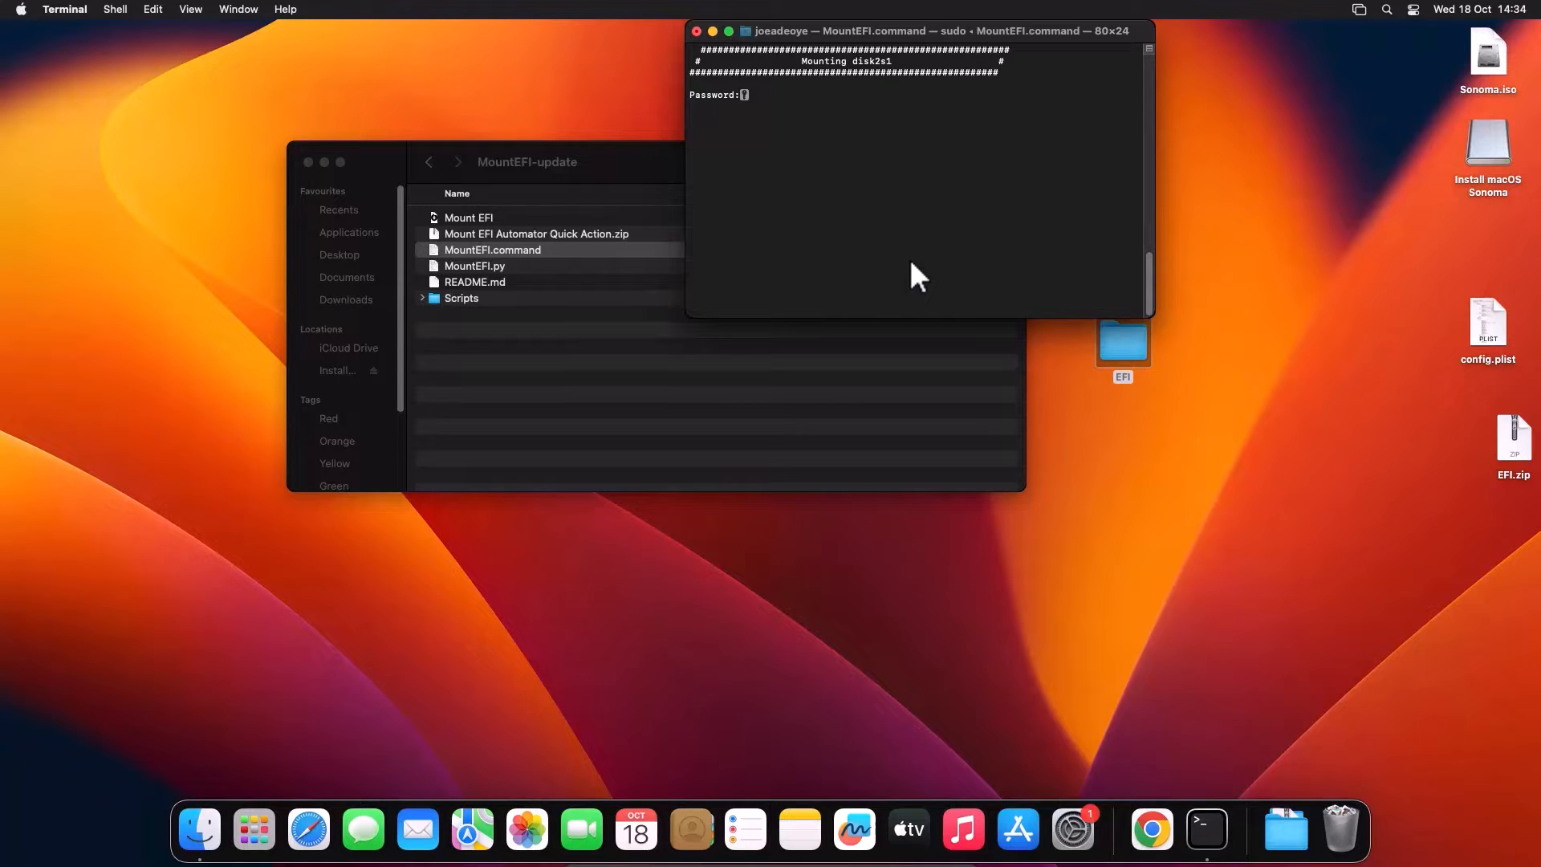
key("Return")
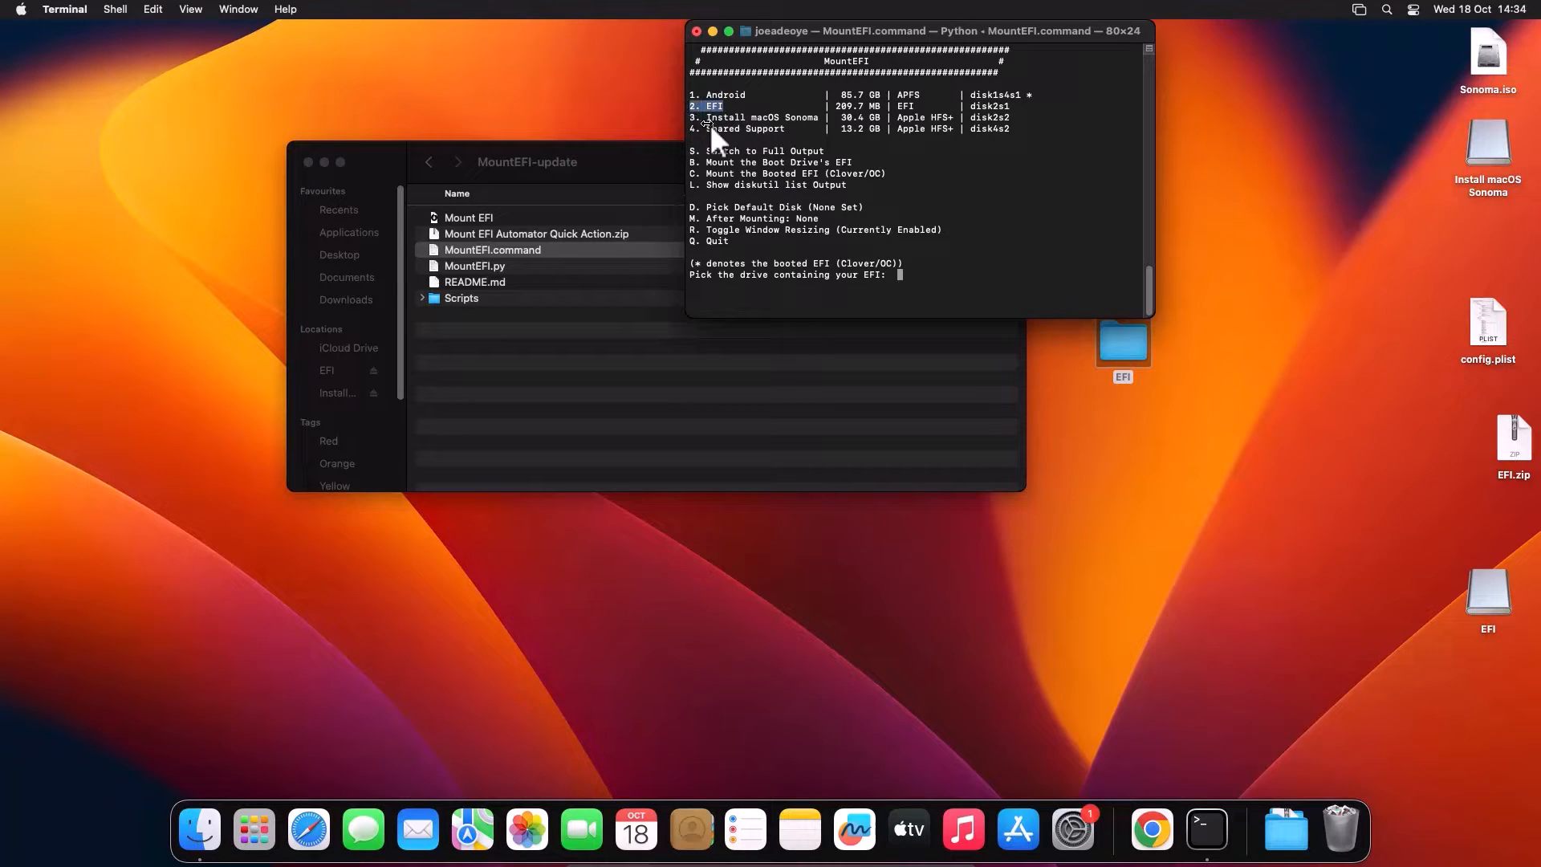
key("super+q")
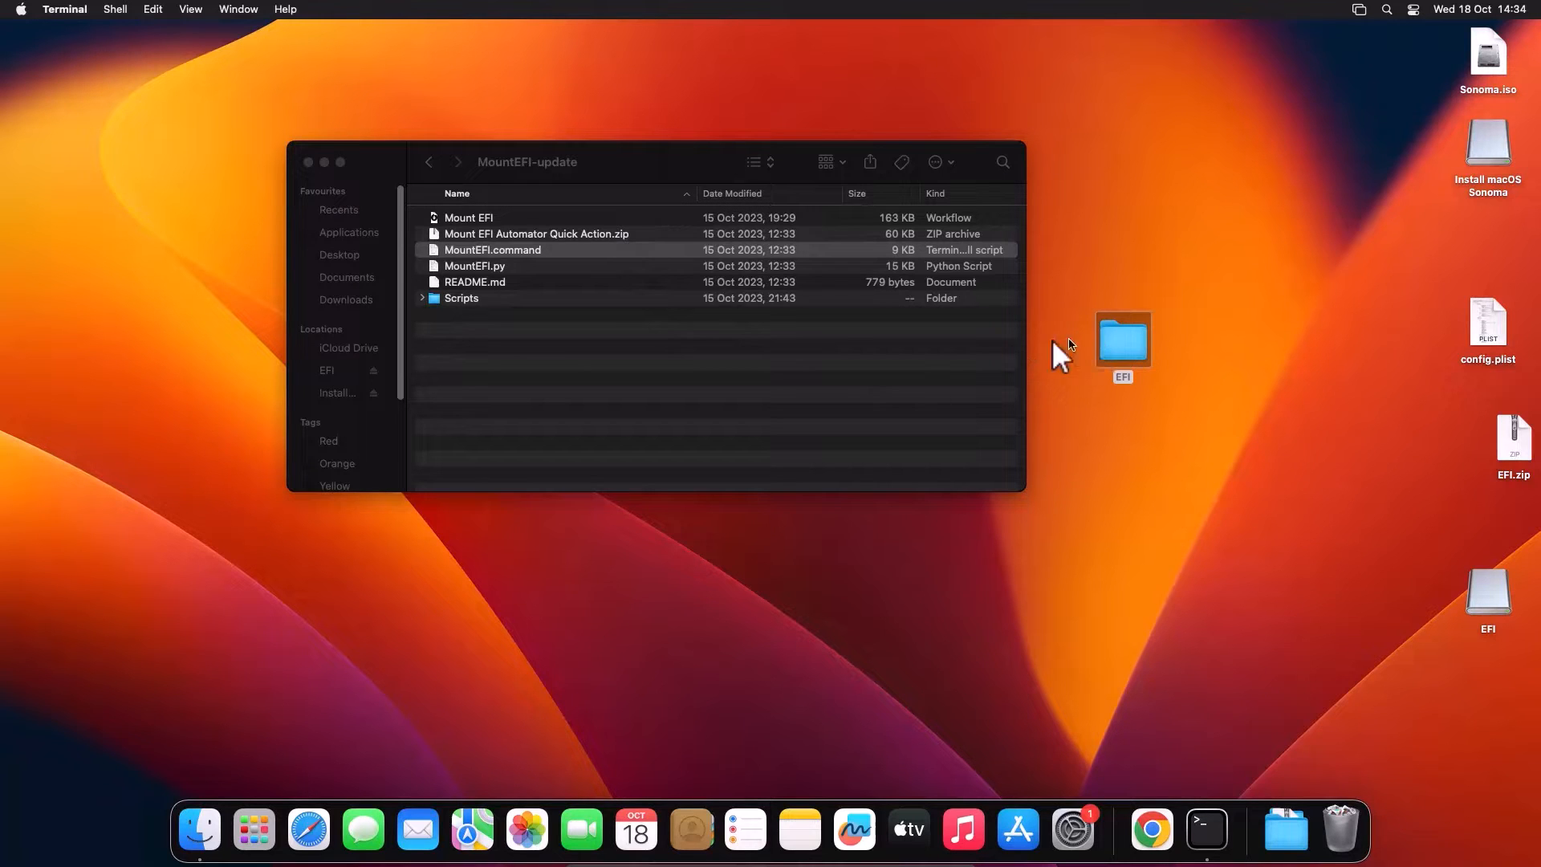
Step: Copy the desktop EFI folder into the mounted EFI drive's window, then close that window
left_click(1494, 587)
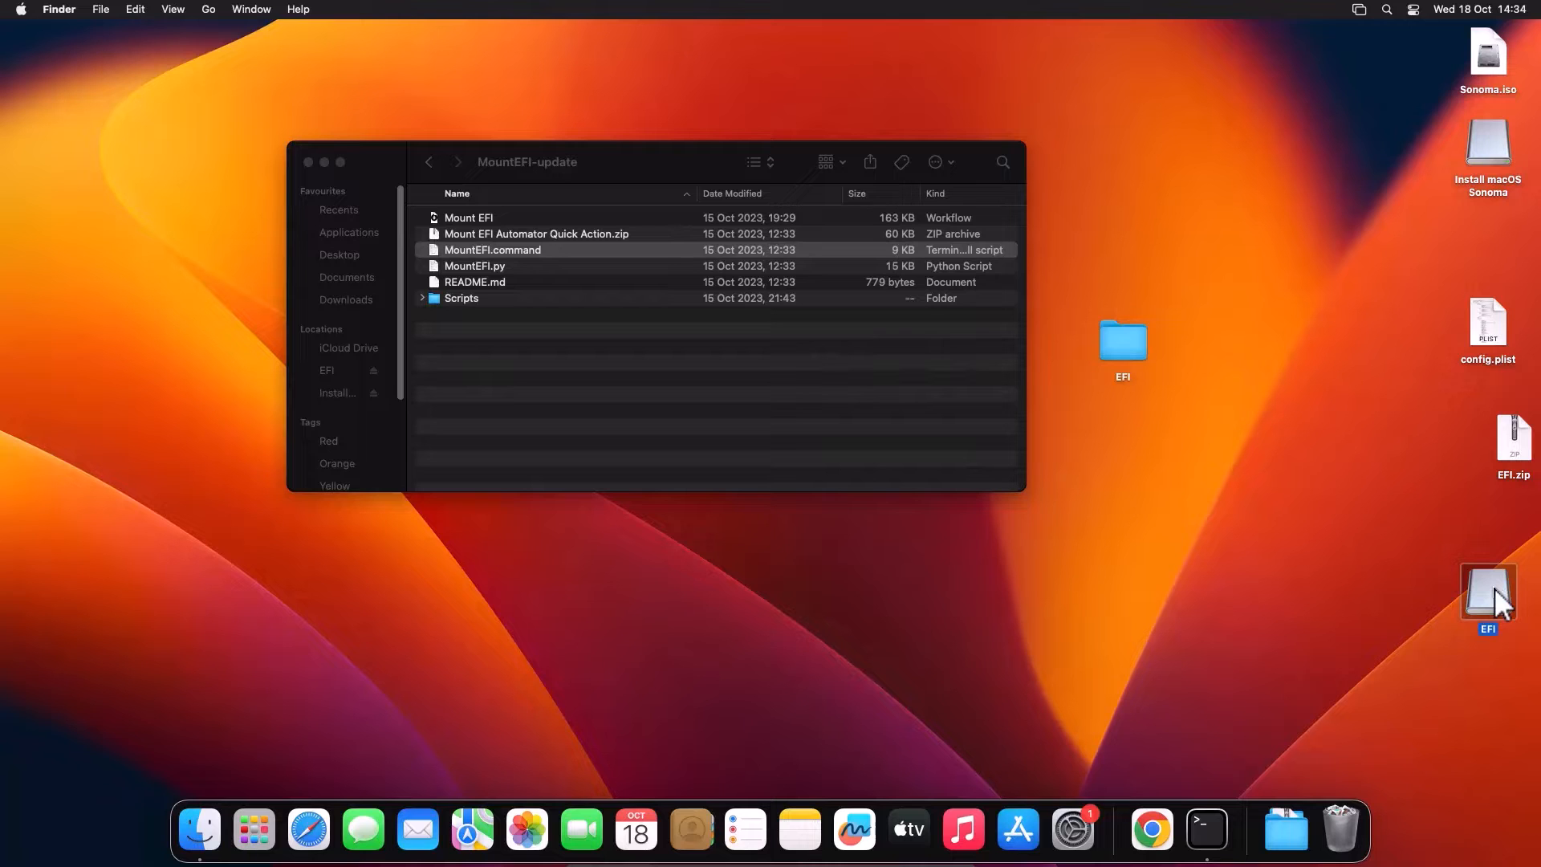
double_click(1494, 587)
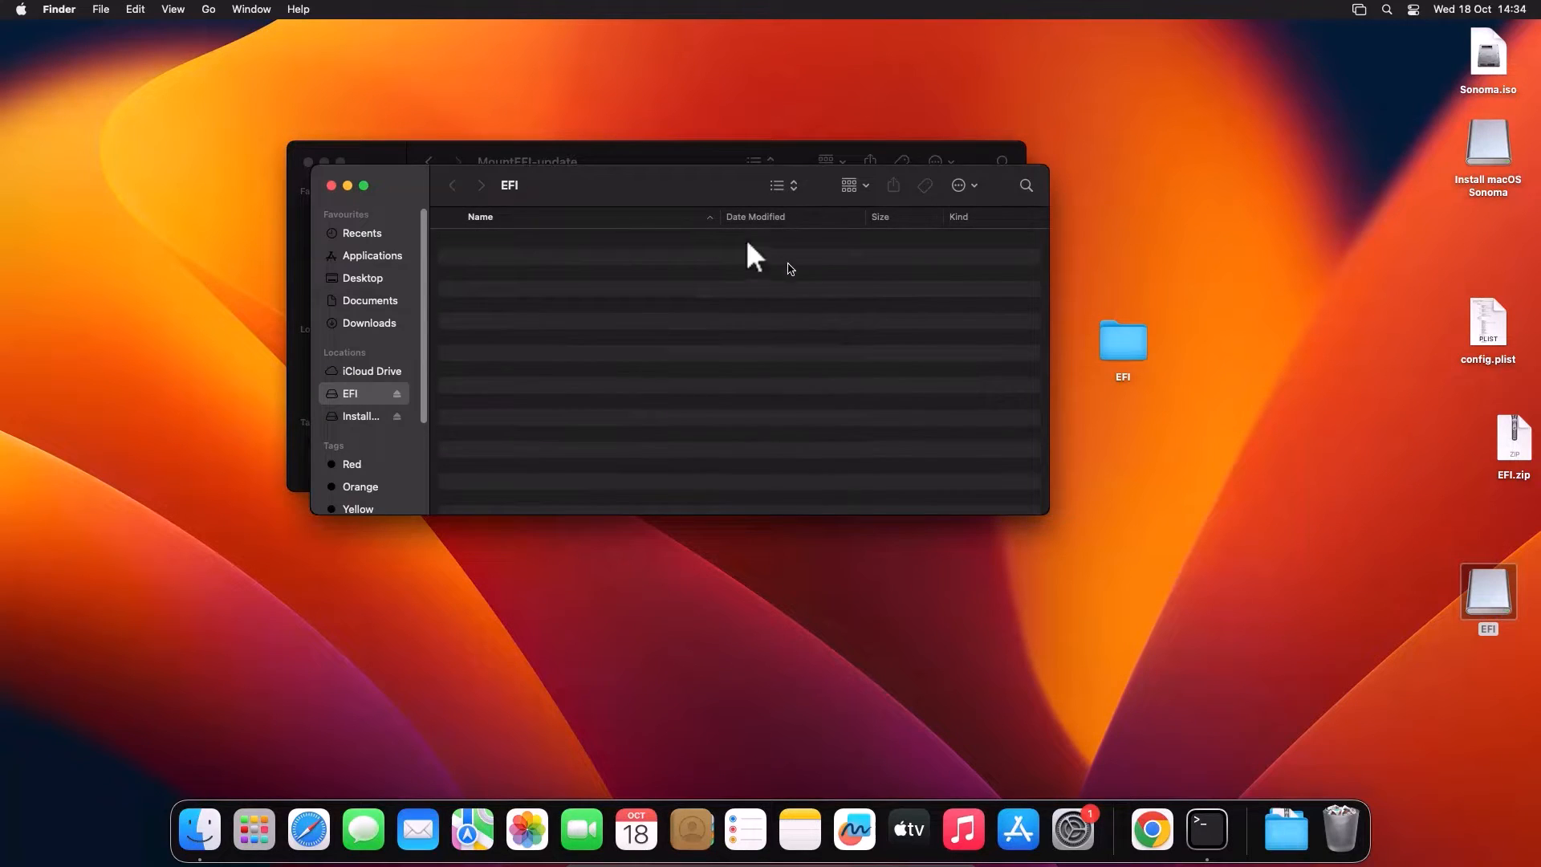
left_click_drag(645, 186, 643, 244)
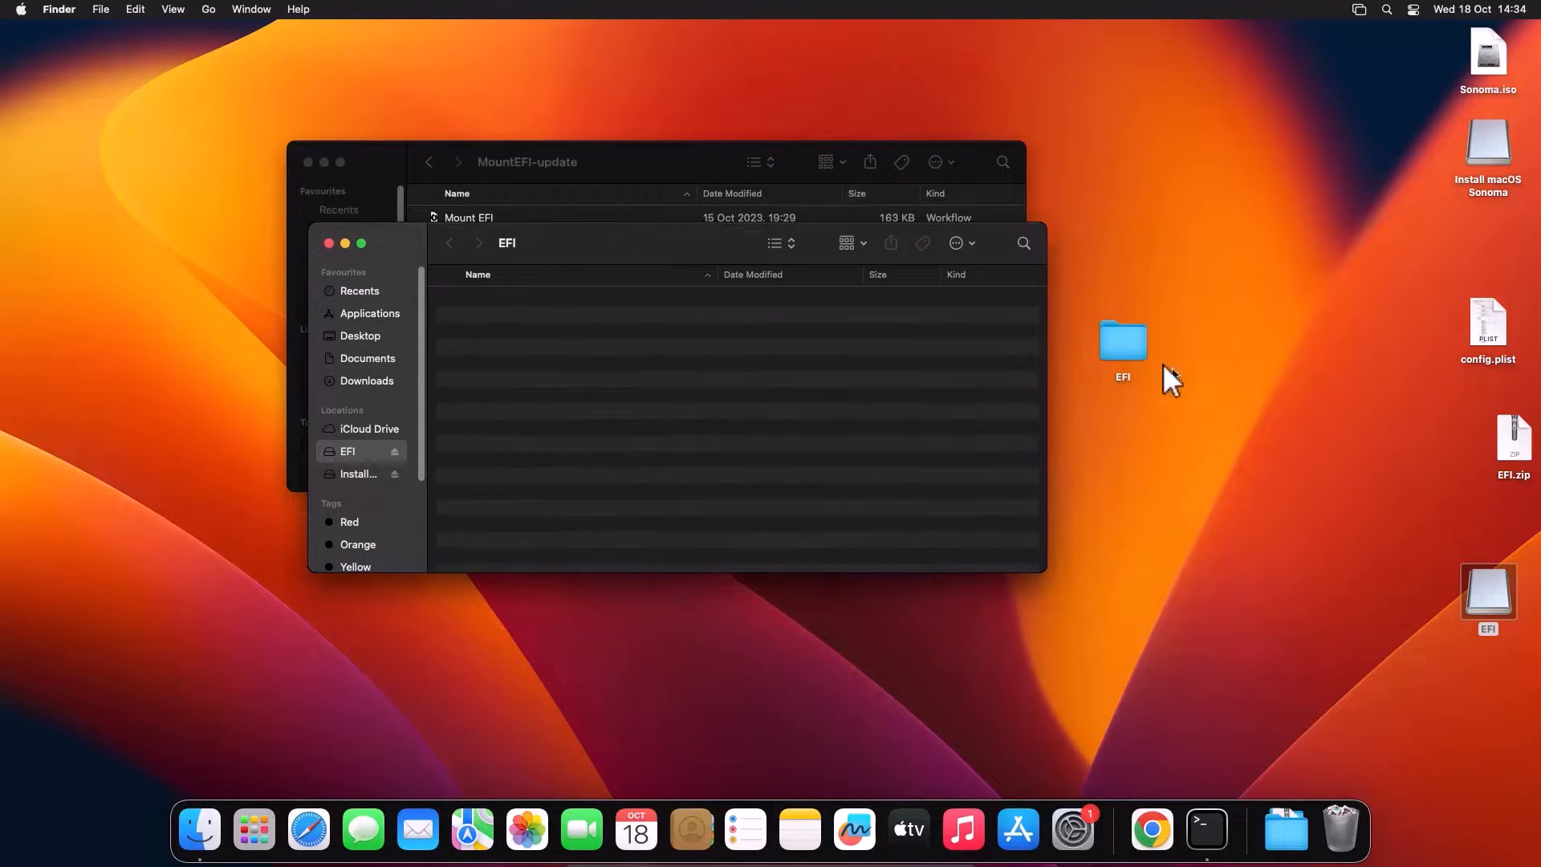
left_click_drag(1120, 344, 825, 358)
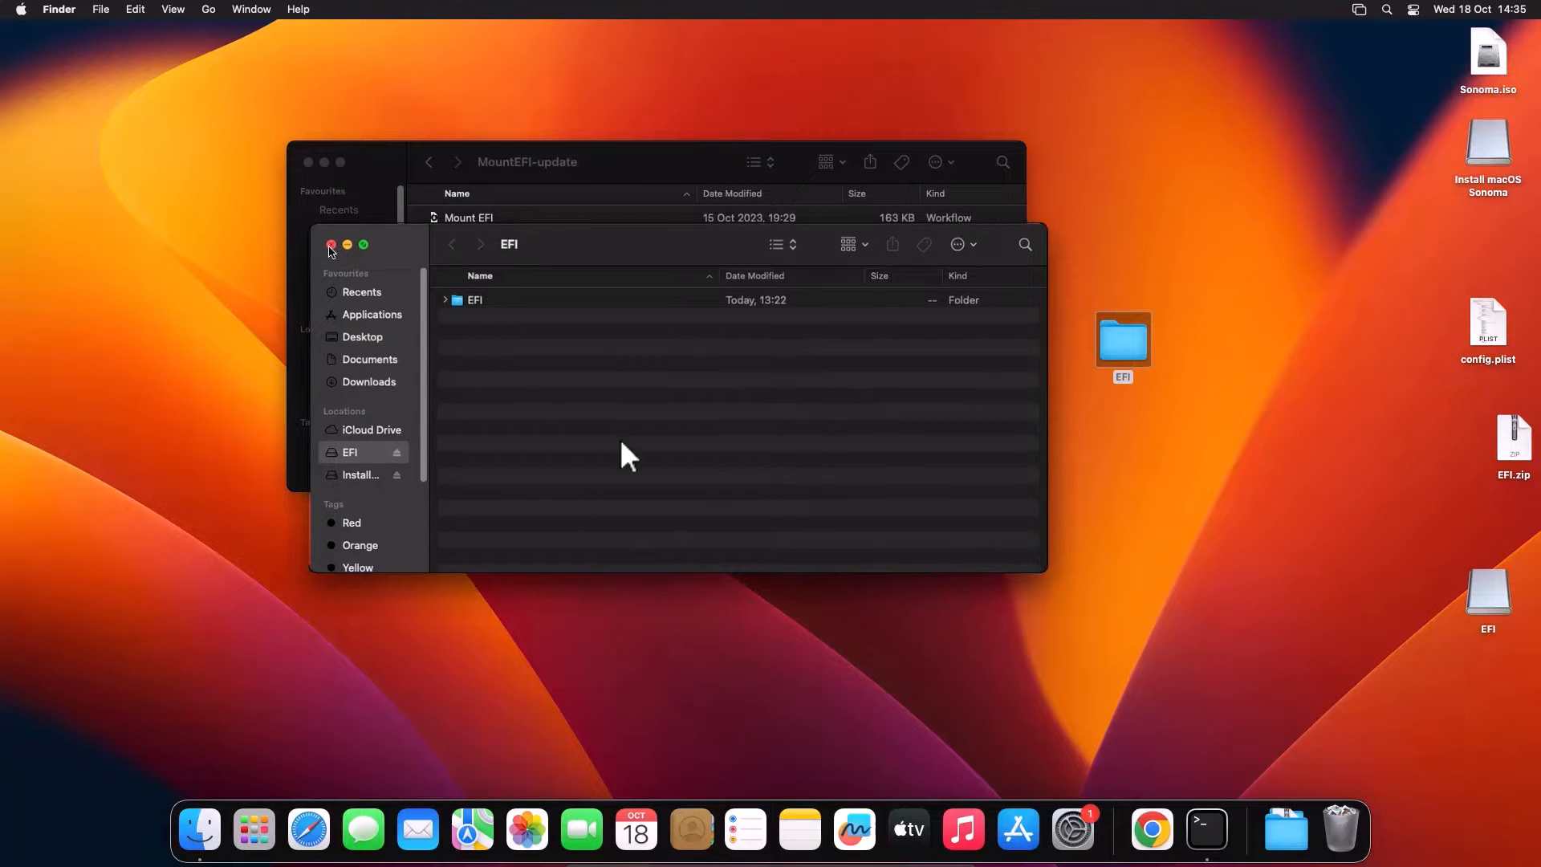
left_click(330, 244)
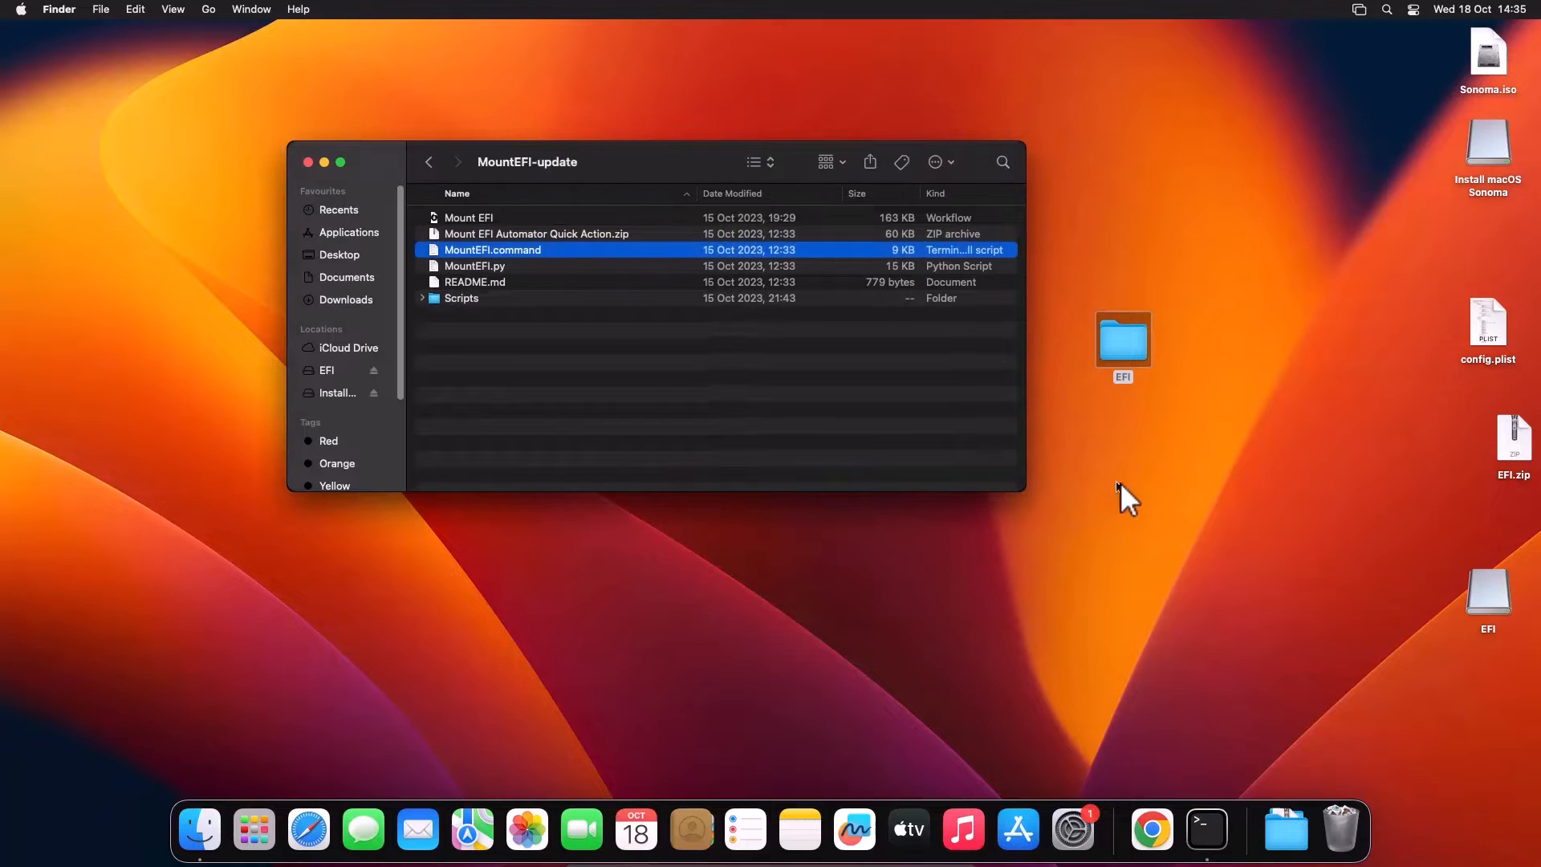
Step: Eject the EFI drive together with the other volume on the USB disk
right_click(1485, 595)
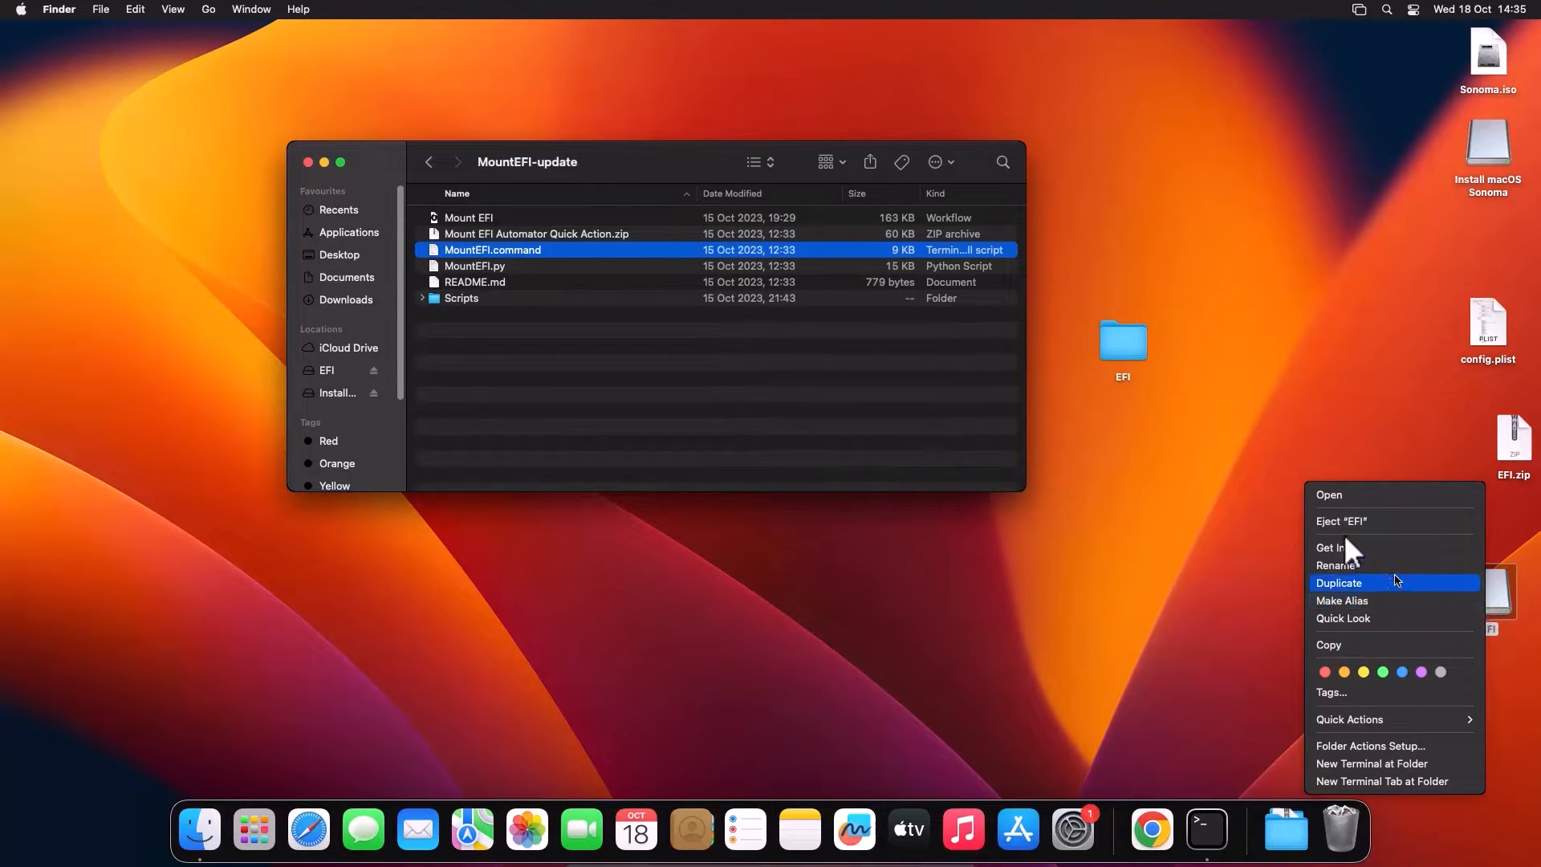
left_click(1332, 517)
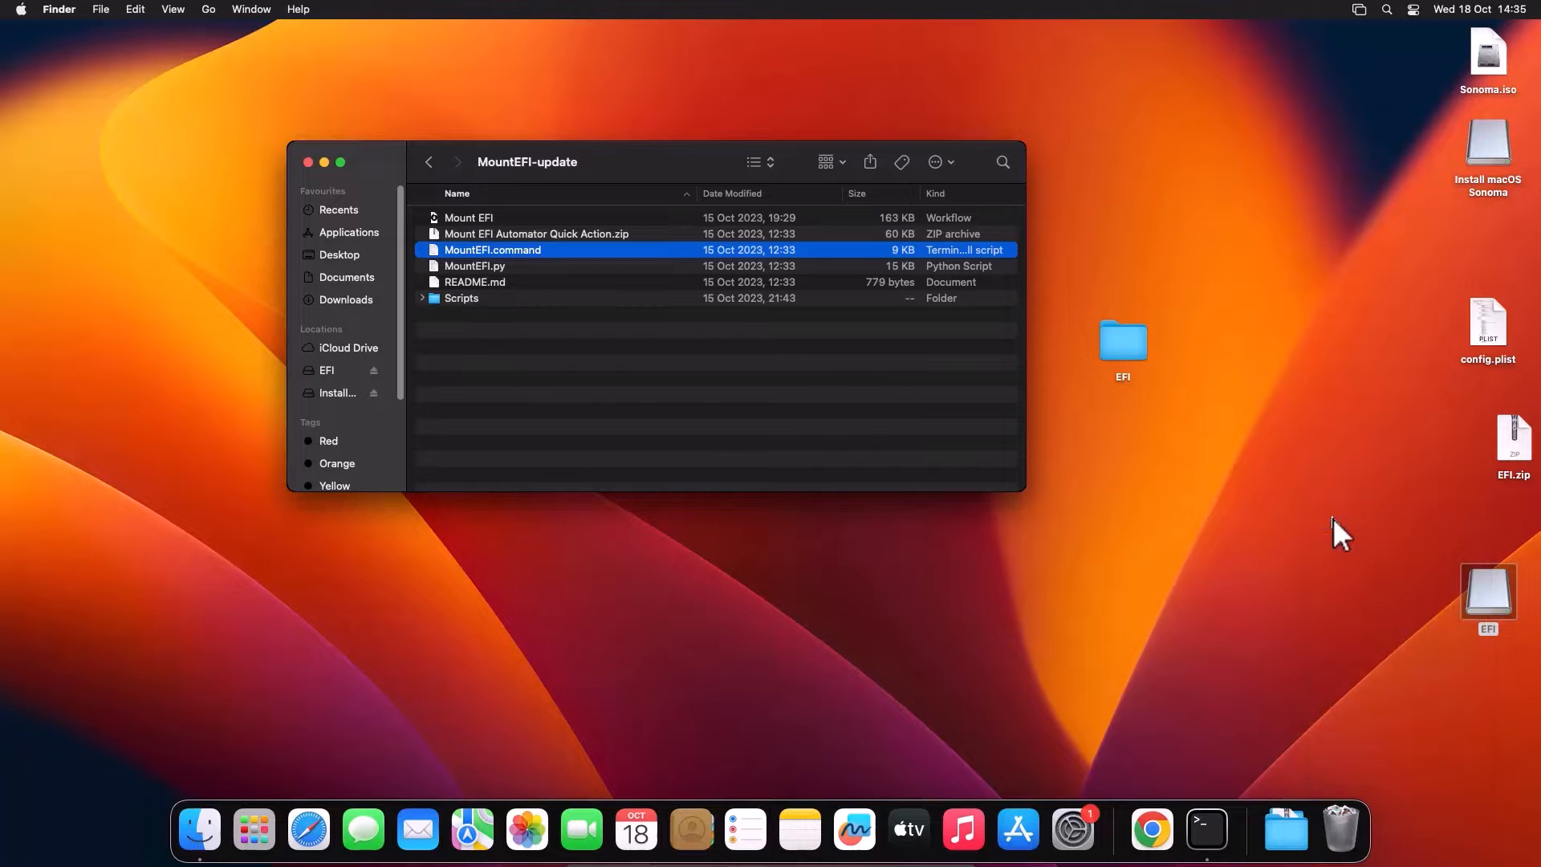
left_click(762, 389)
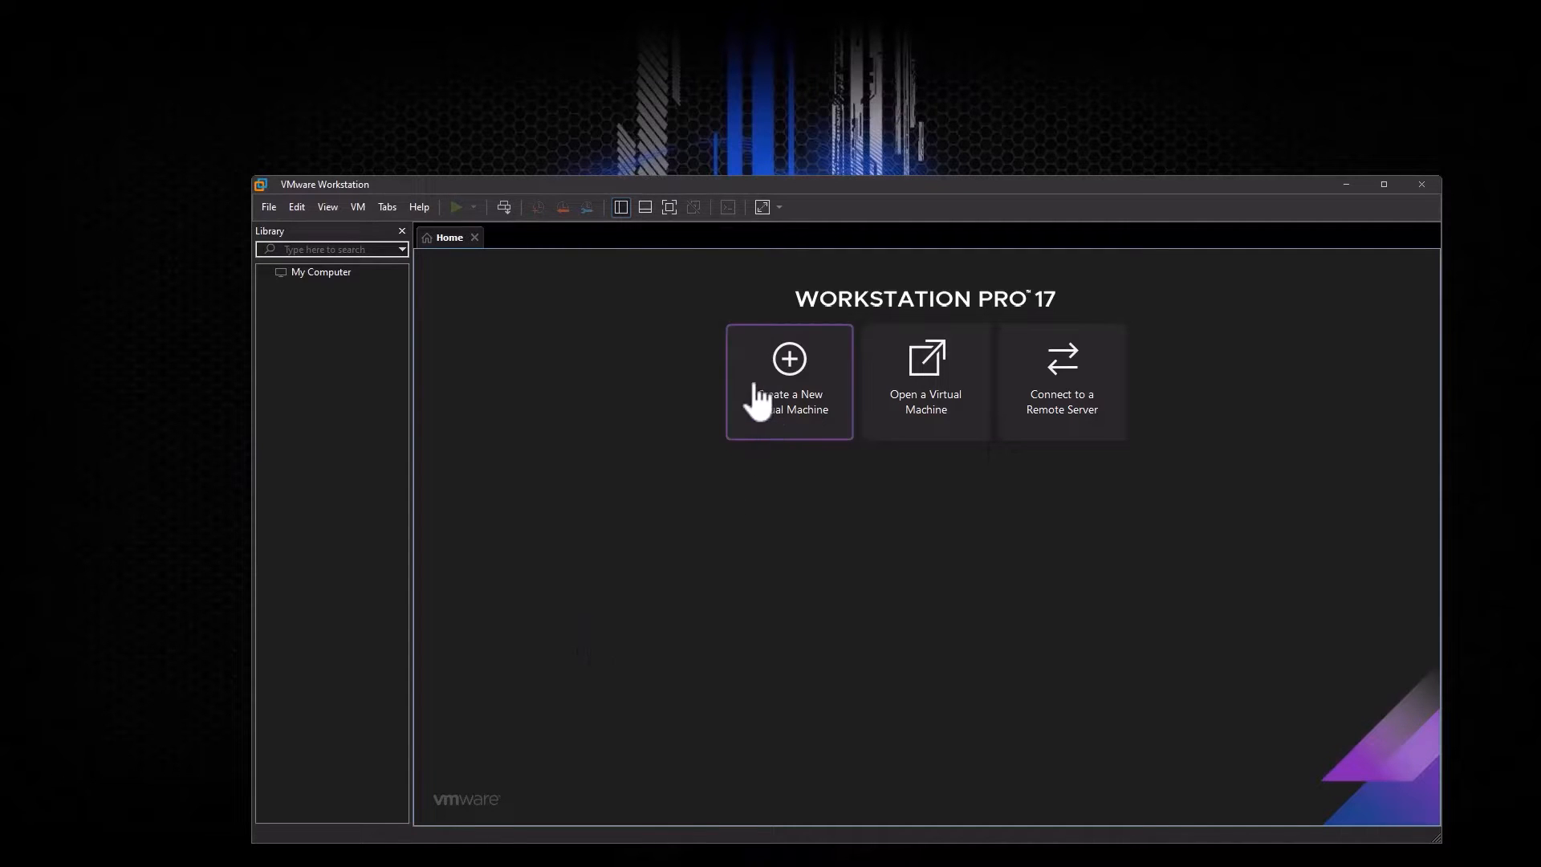
Step: Start a typical new virtual machine, installing the OS later, with macOS 14 as the guest
left_click(809, 410)
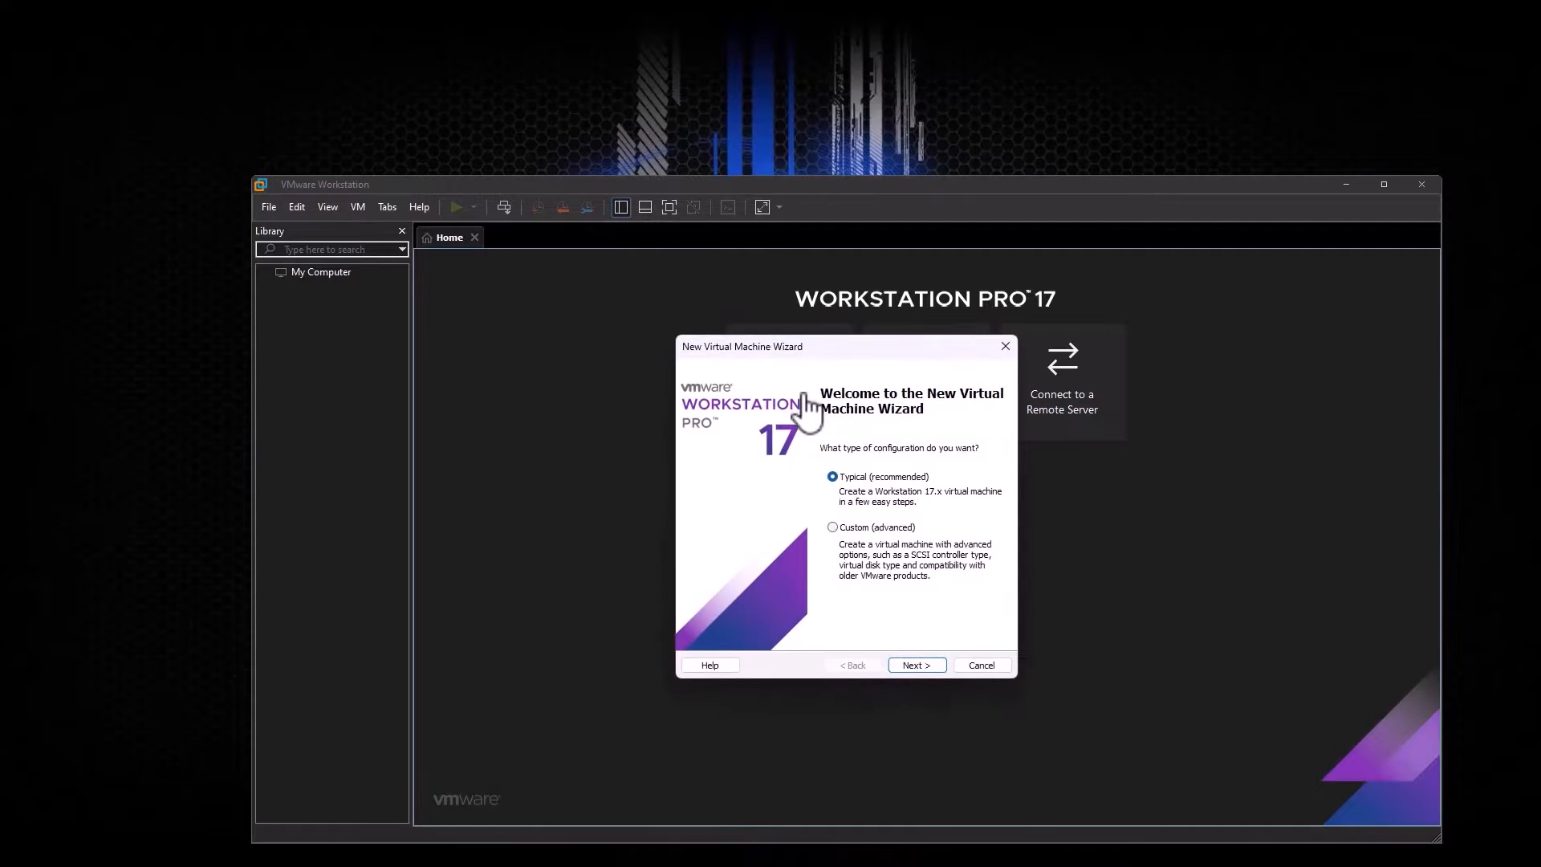
left_click(914, 665)
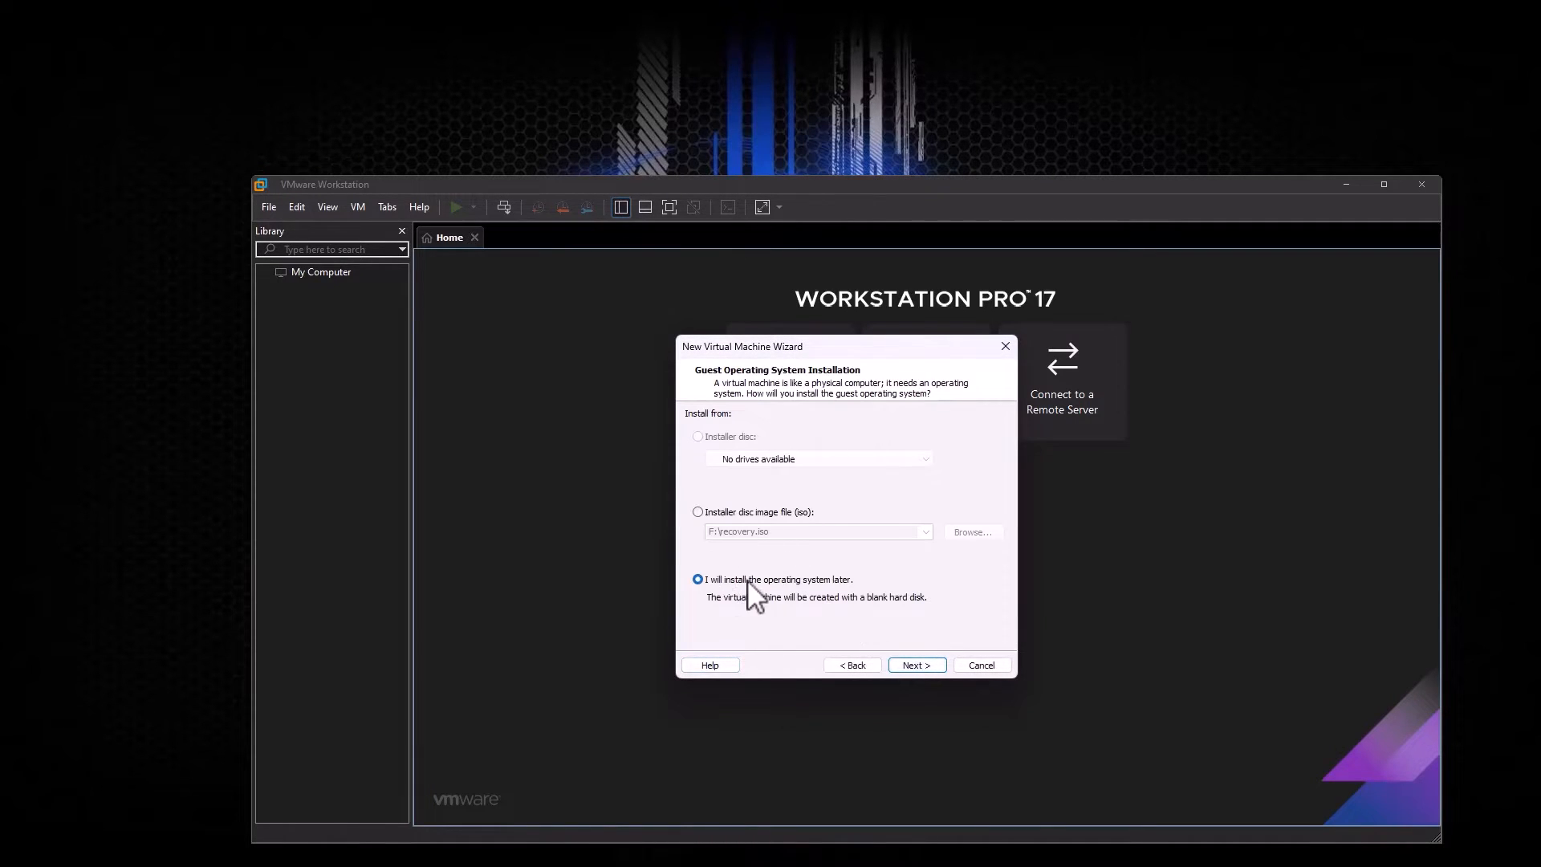
left_click(904, 664)
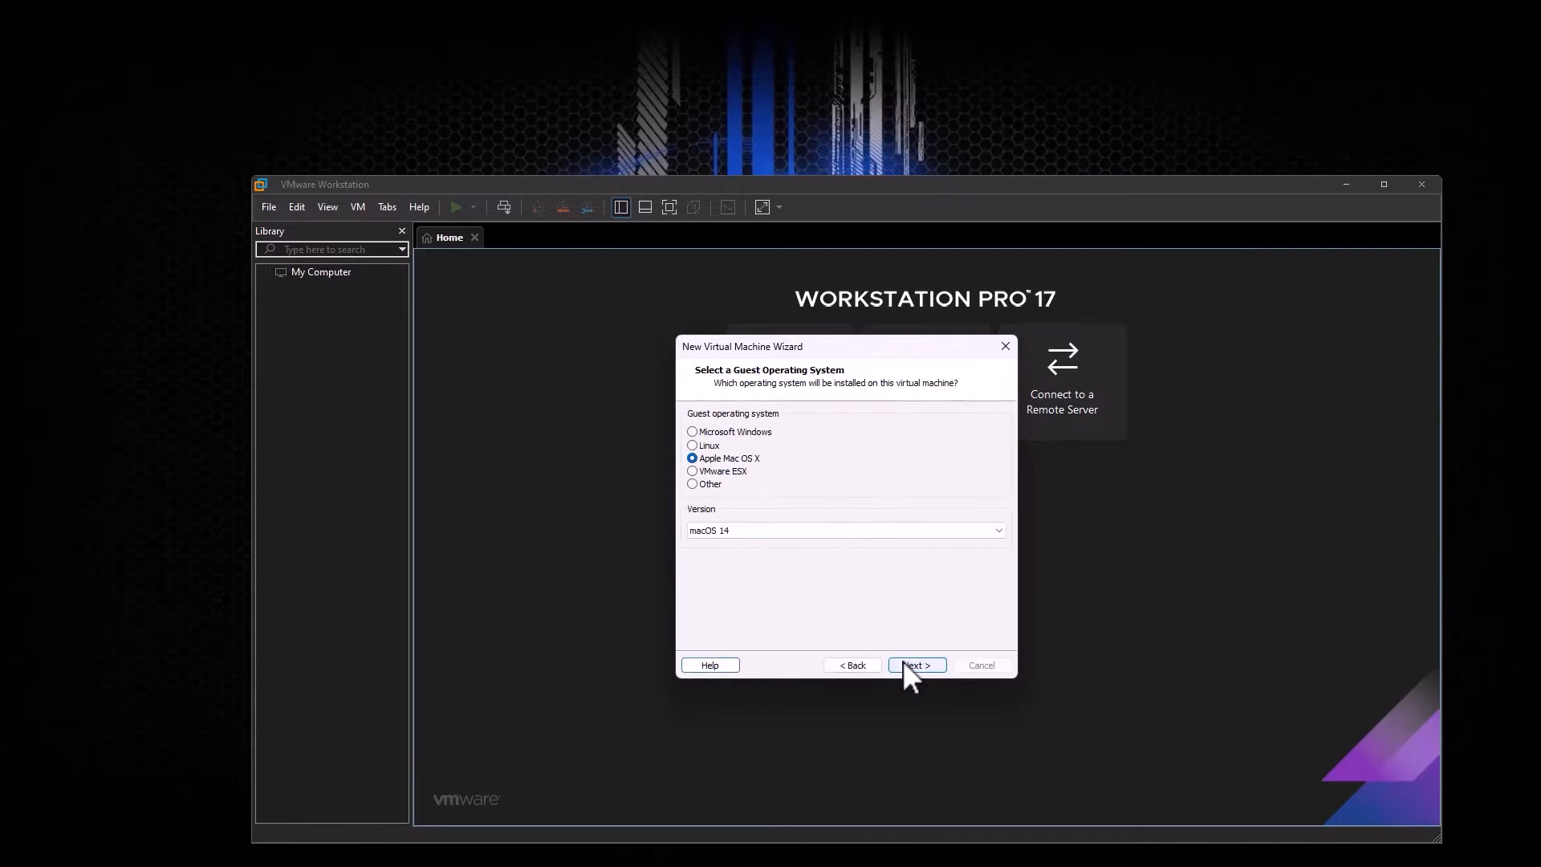
left_click(774, 534)
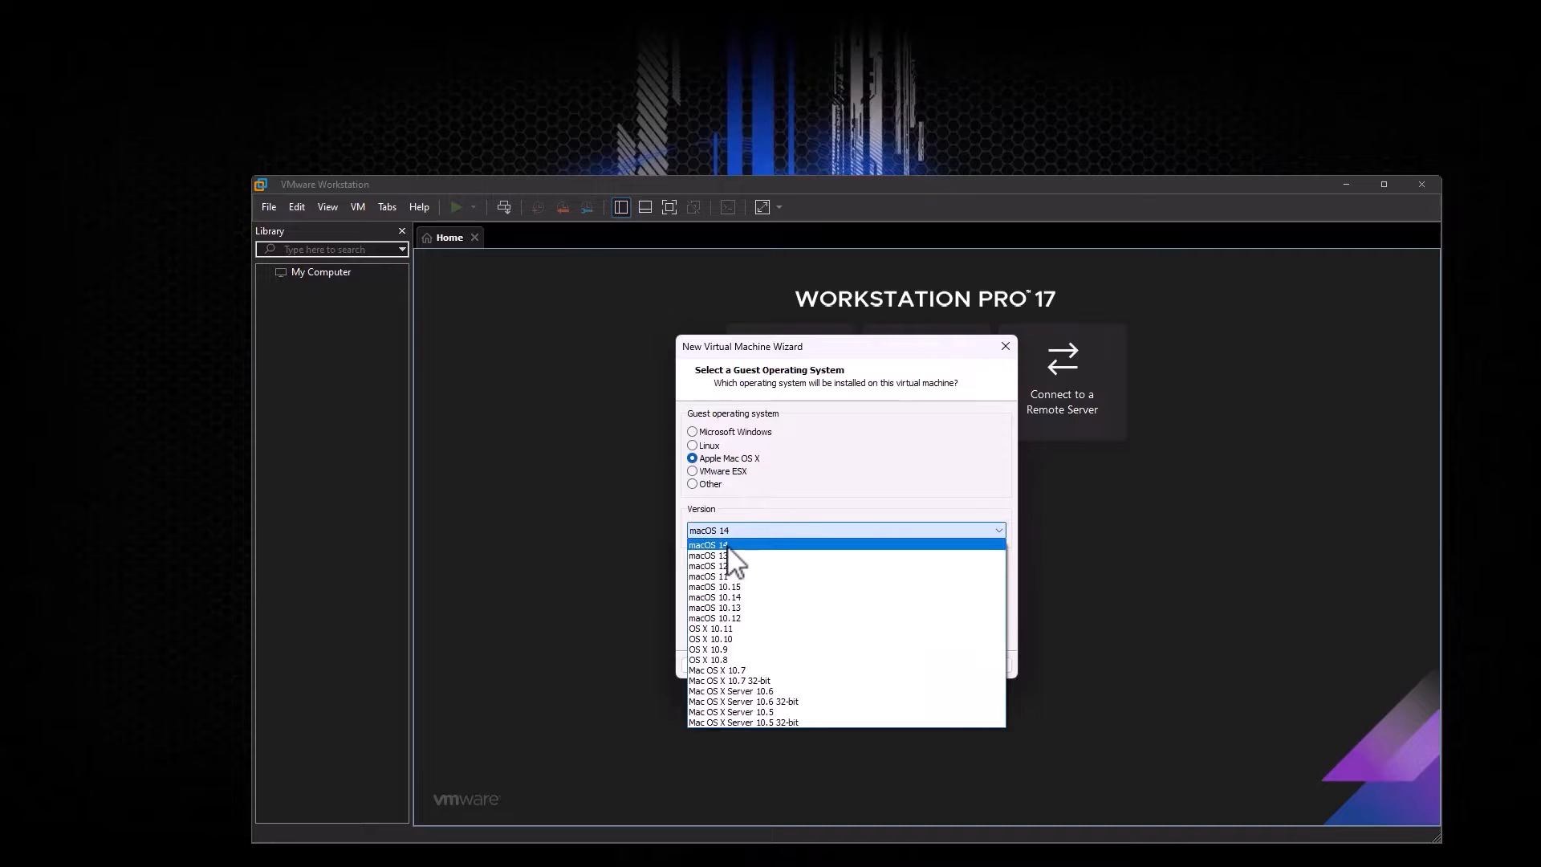
left_click(730, 546)
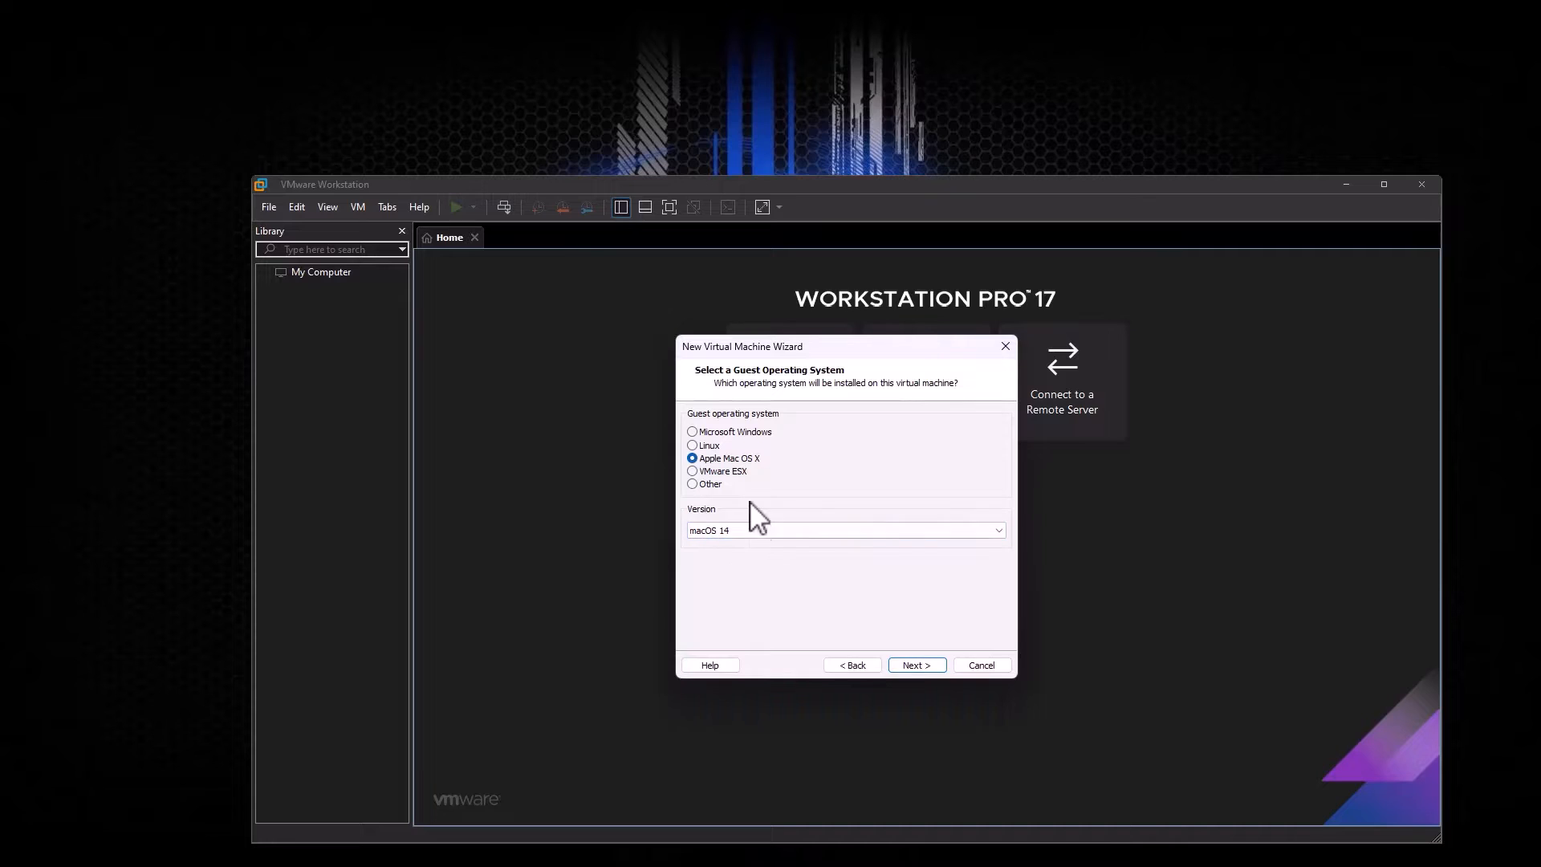
left_click(916, 665)
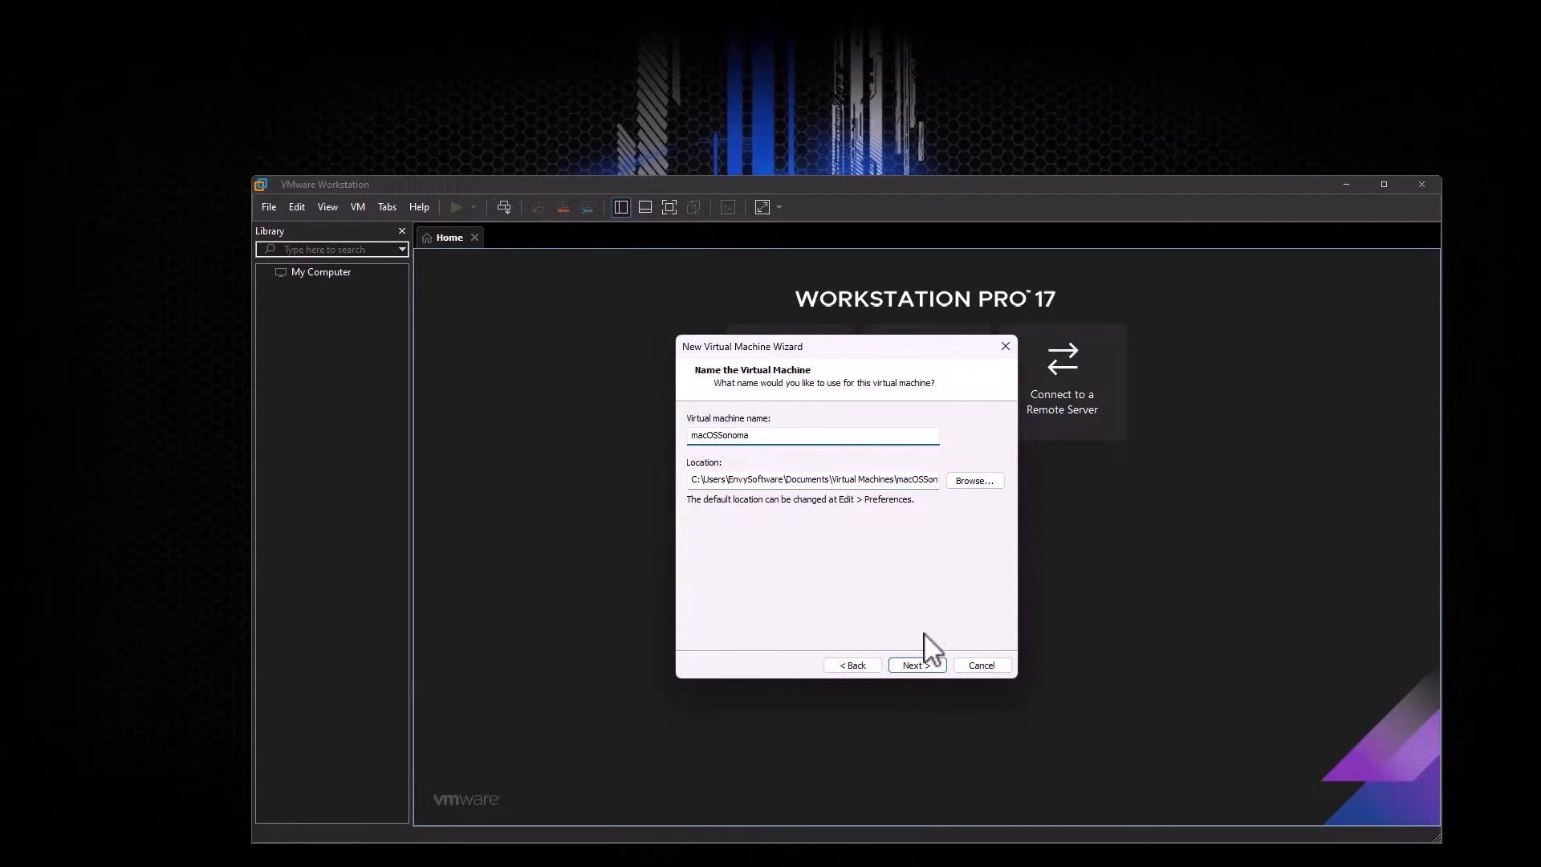
Step: Name it macOSSonoma with an 80 GB disk stored as a single file, then customise hardware
left_click(919, 664)
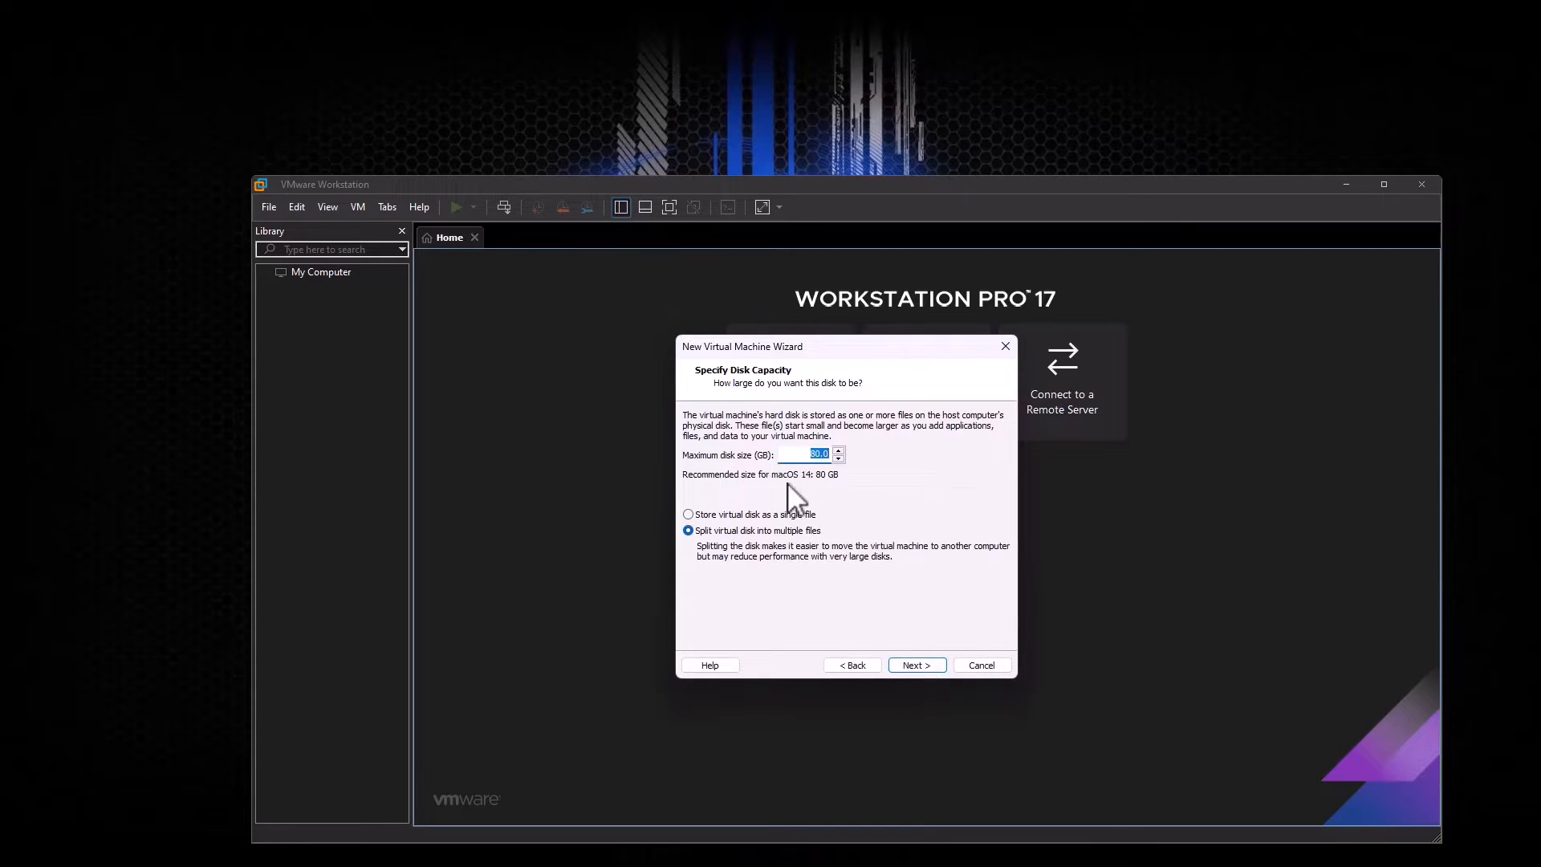
left_click(812, 455)
left_click(689, 515)
left_click(921, 664)
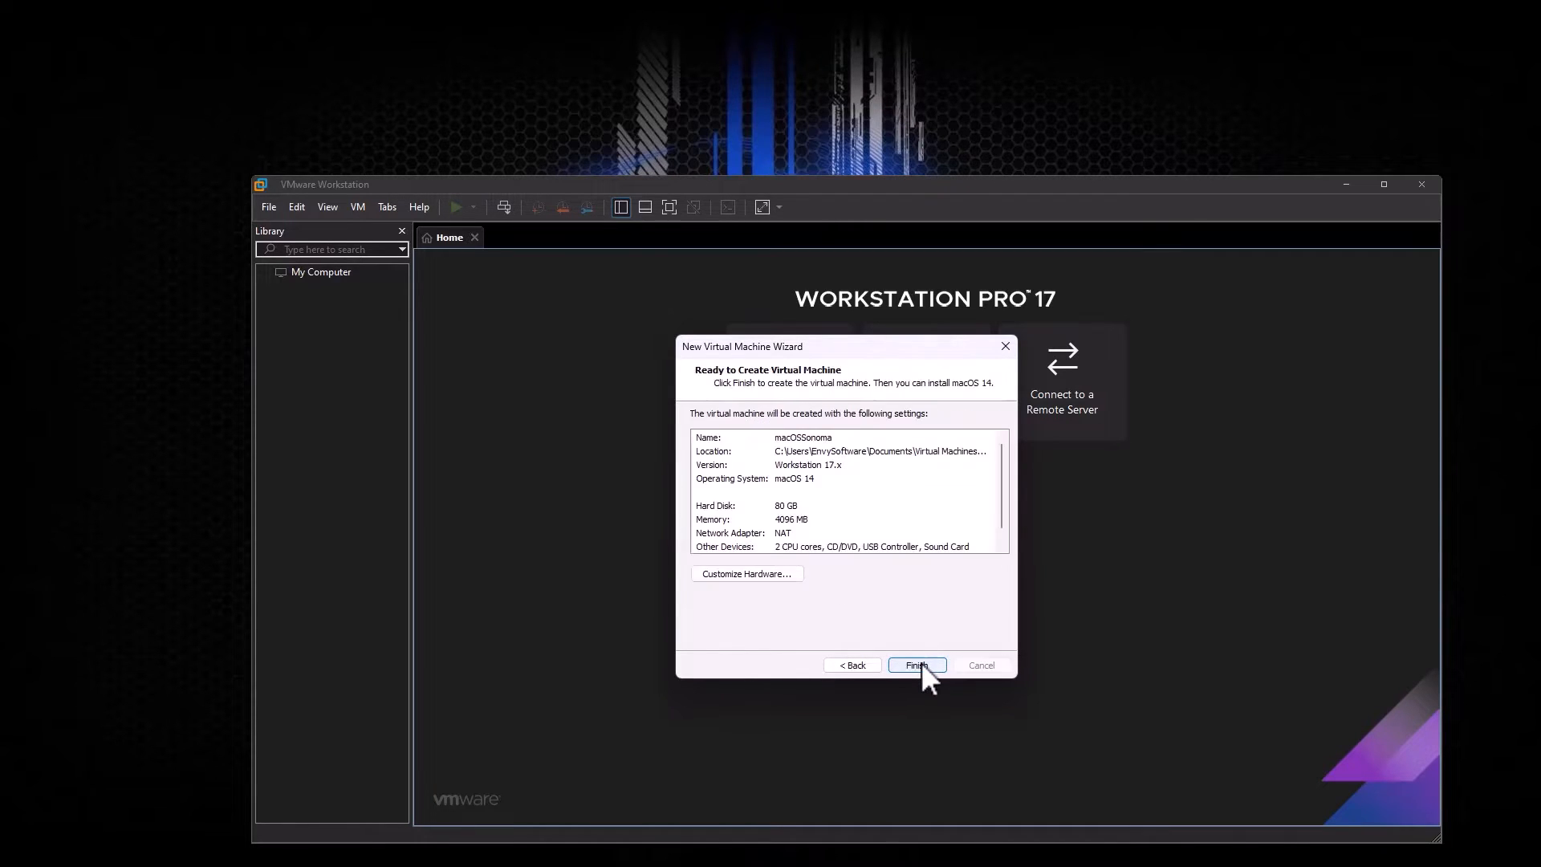
left_click(746, 574)
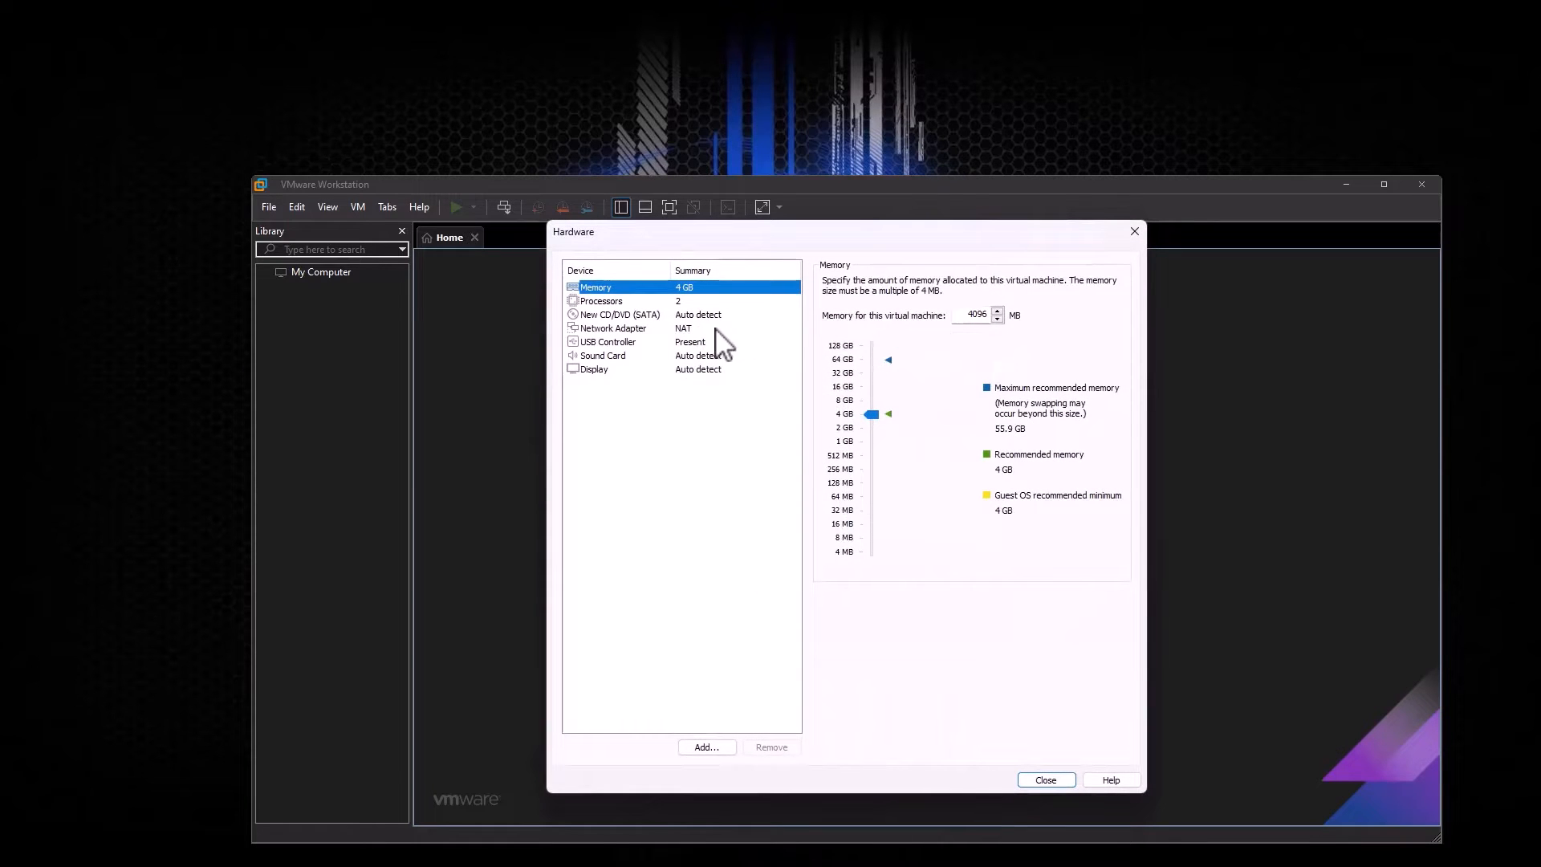
Step: Give macOSSonoma 4 cores per processor, finish creating the VM, and bring up File Explorer
left_click(624, 304)
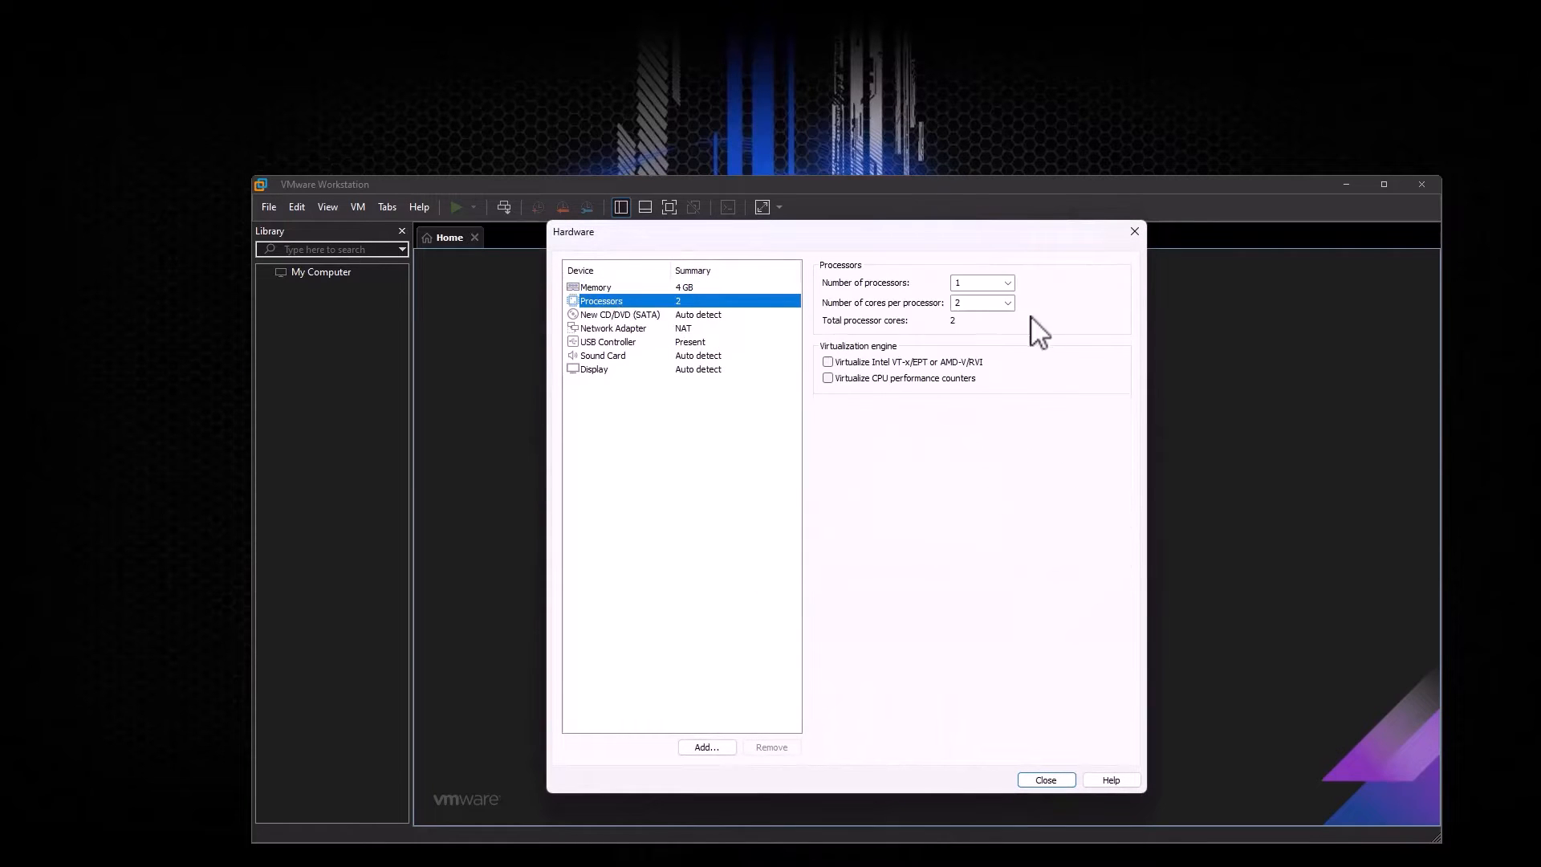
left_click(1007, 304)
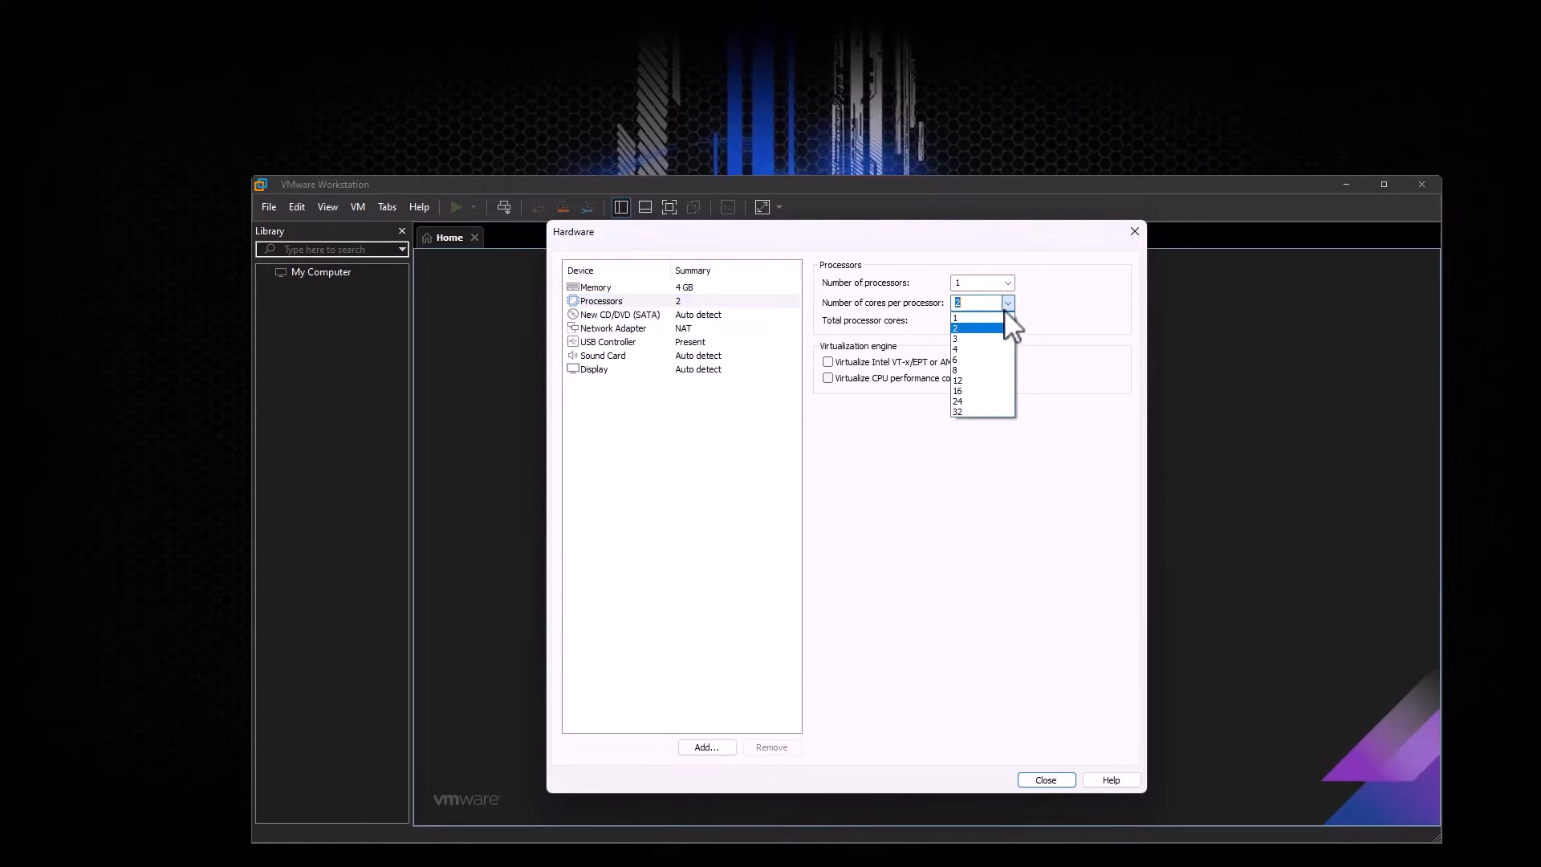
left_click(974, 349)
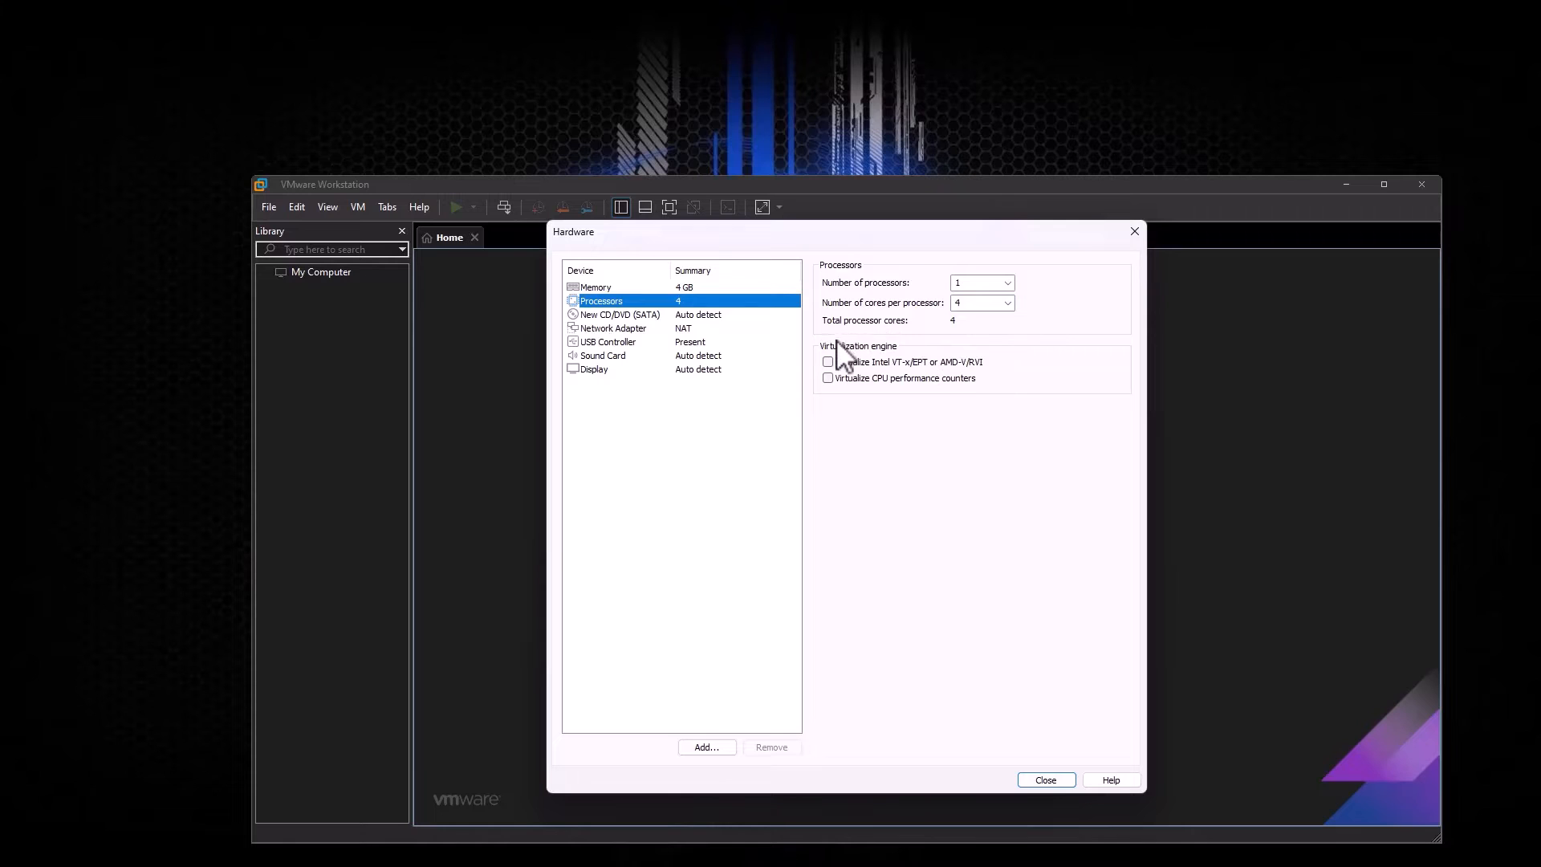
left_click(650, 288)
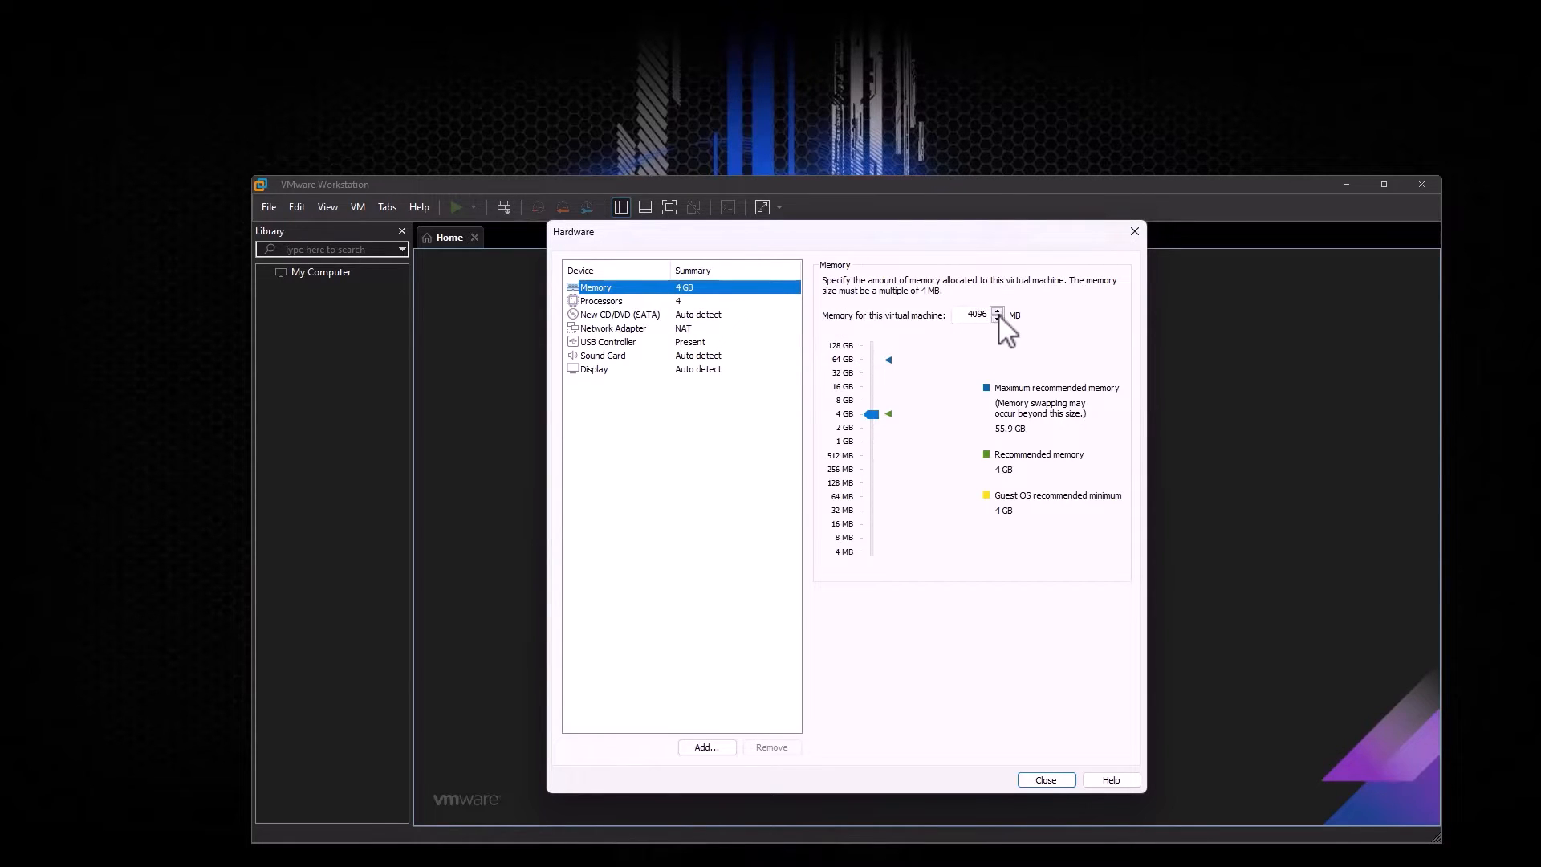
left_click(1049, 782)
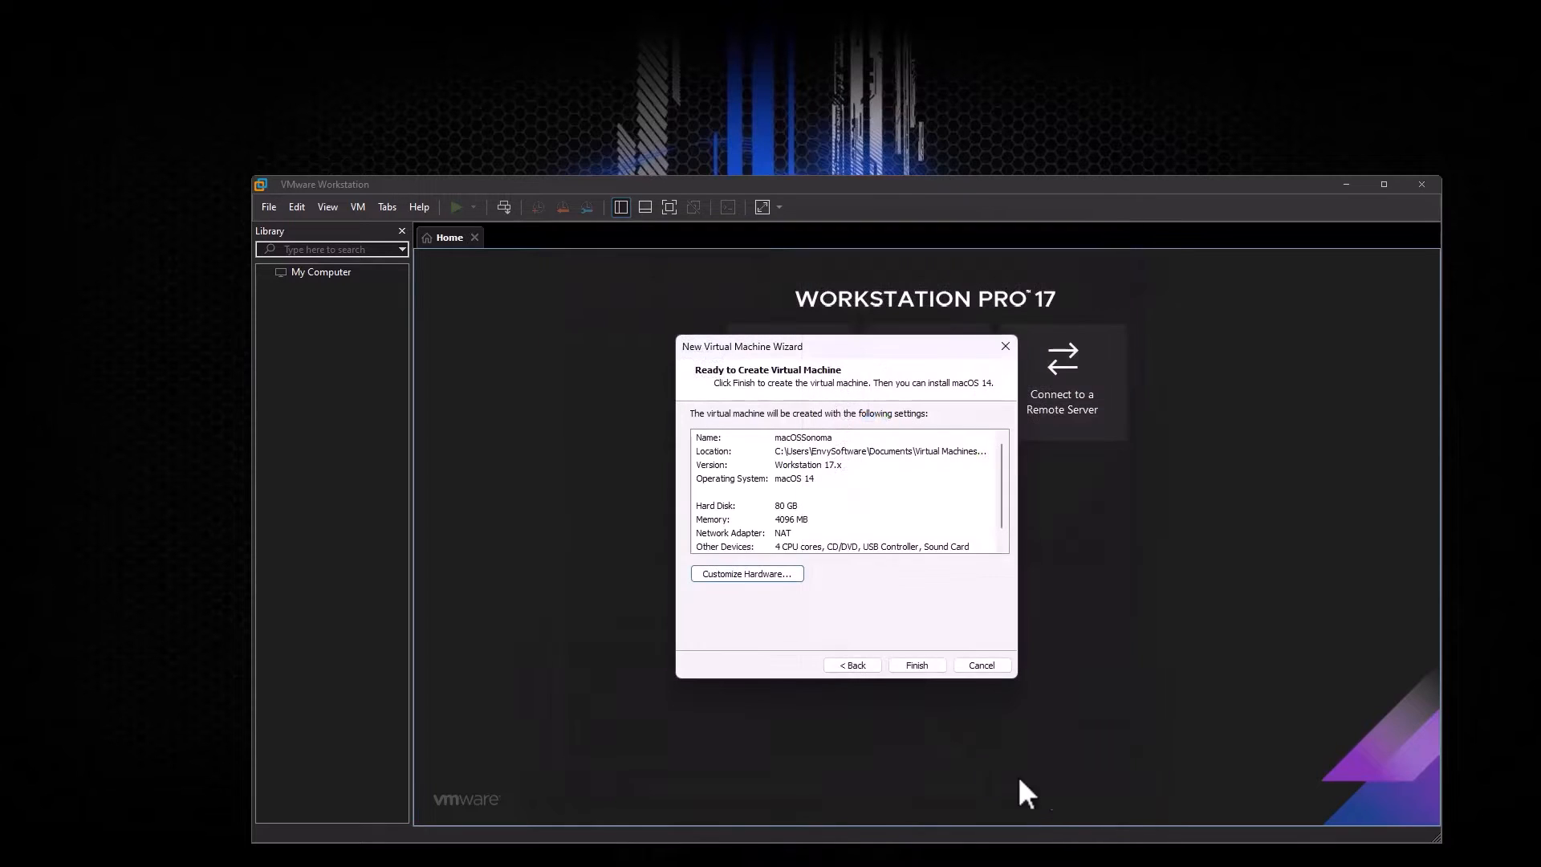
left_click(918, 664)
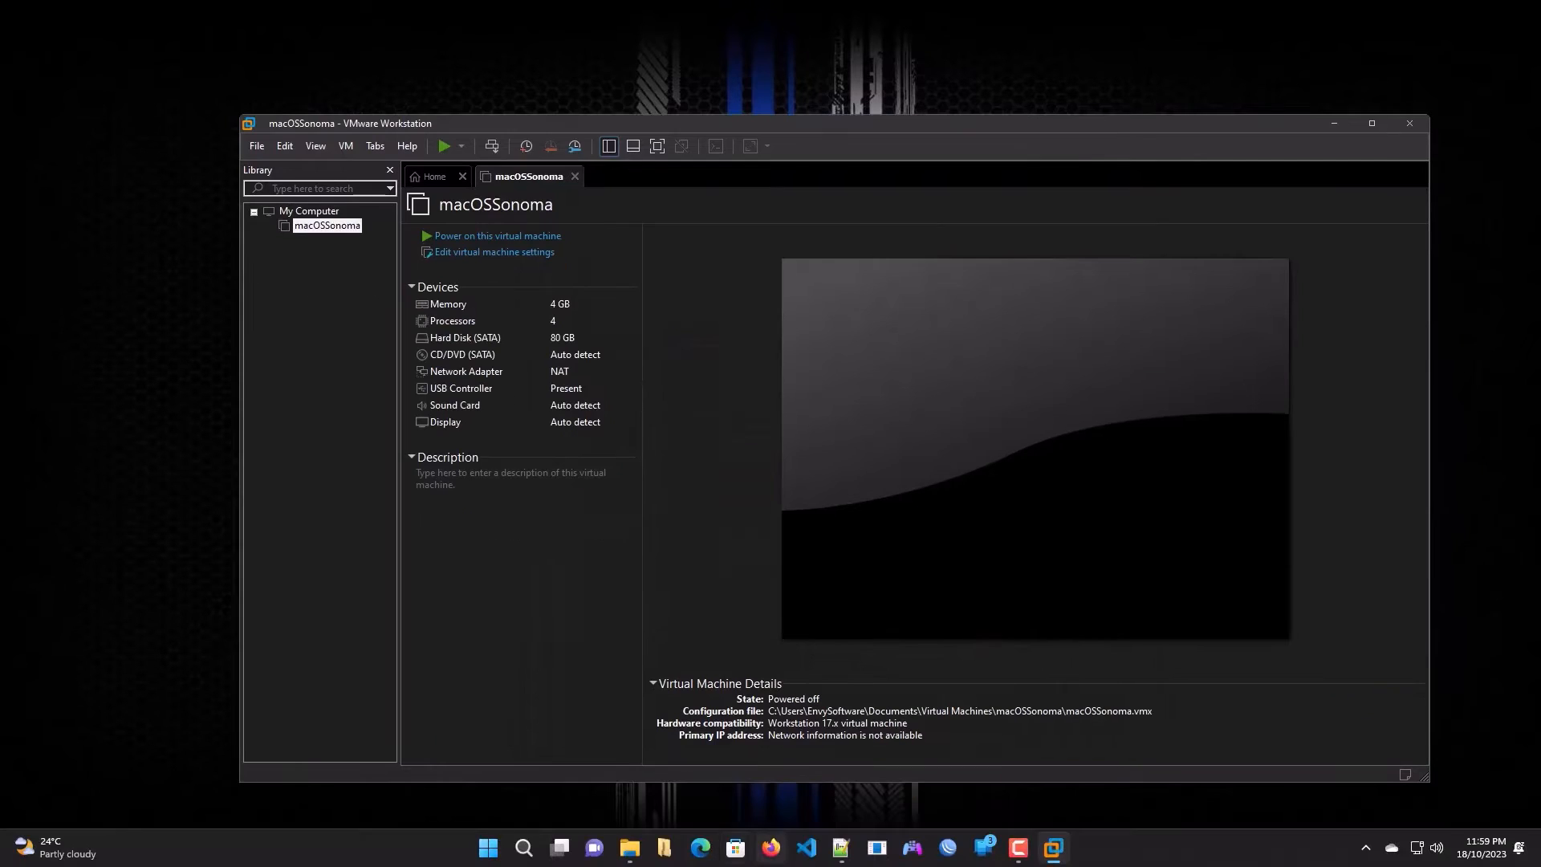
left_click(633, 851)
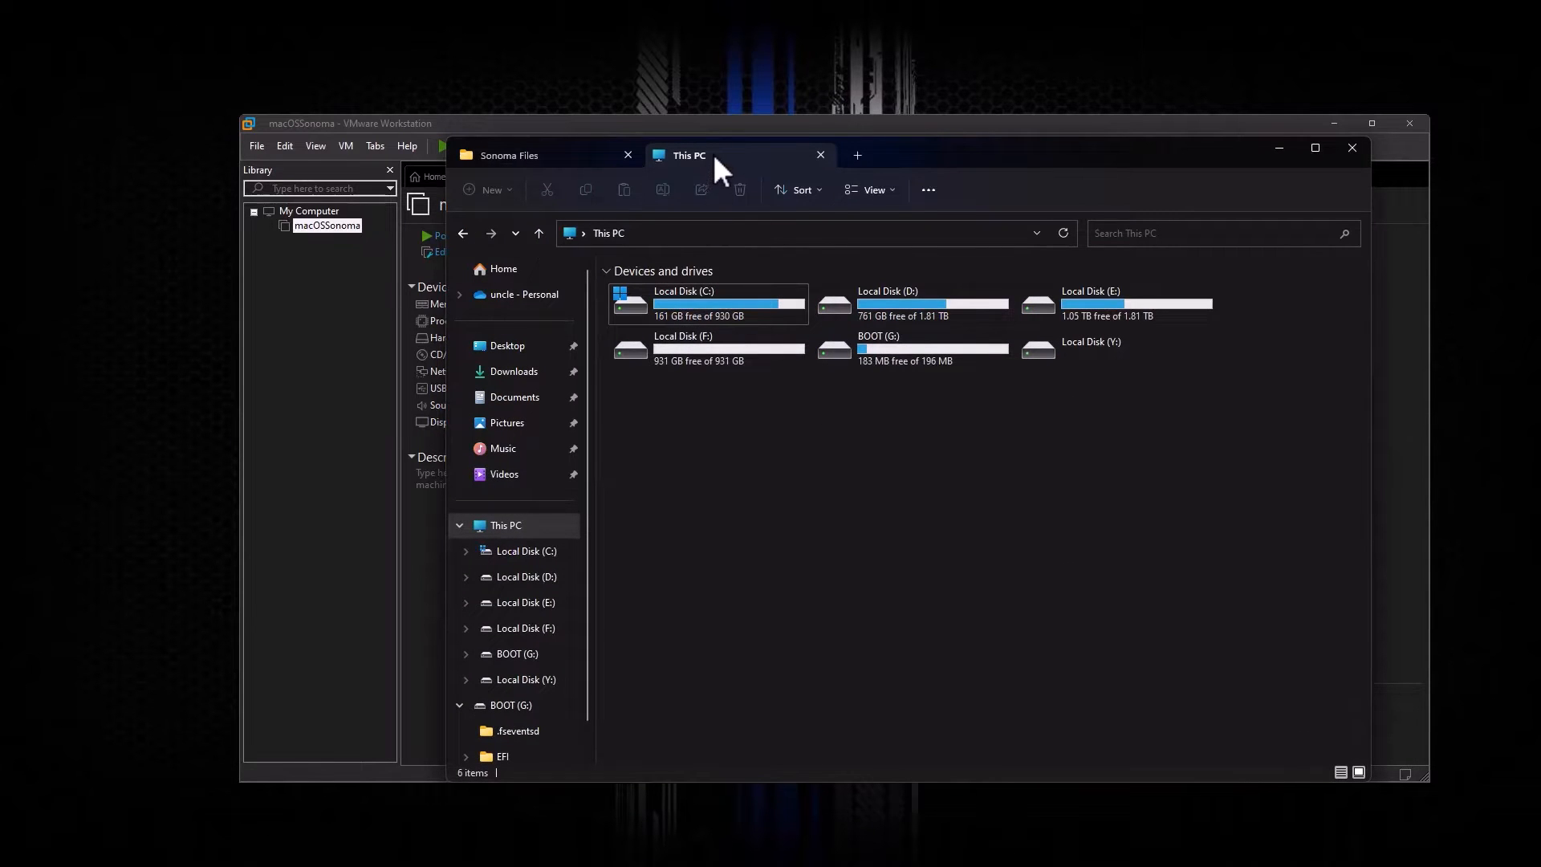
Step: Open macOSSonoma.vmx from Documents\Virtual Machines\macOSSonoma in Notepad++
left_click(509, 398)
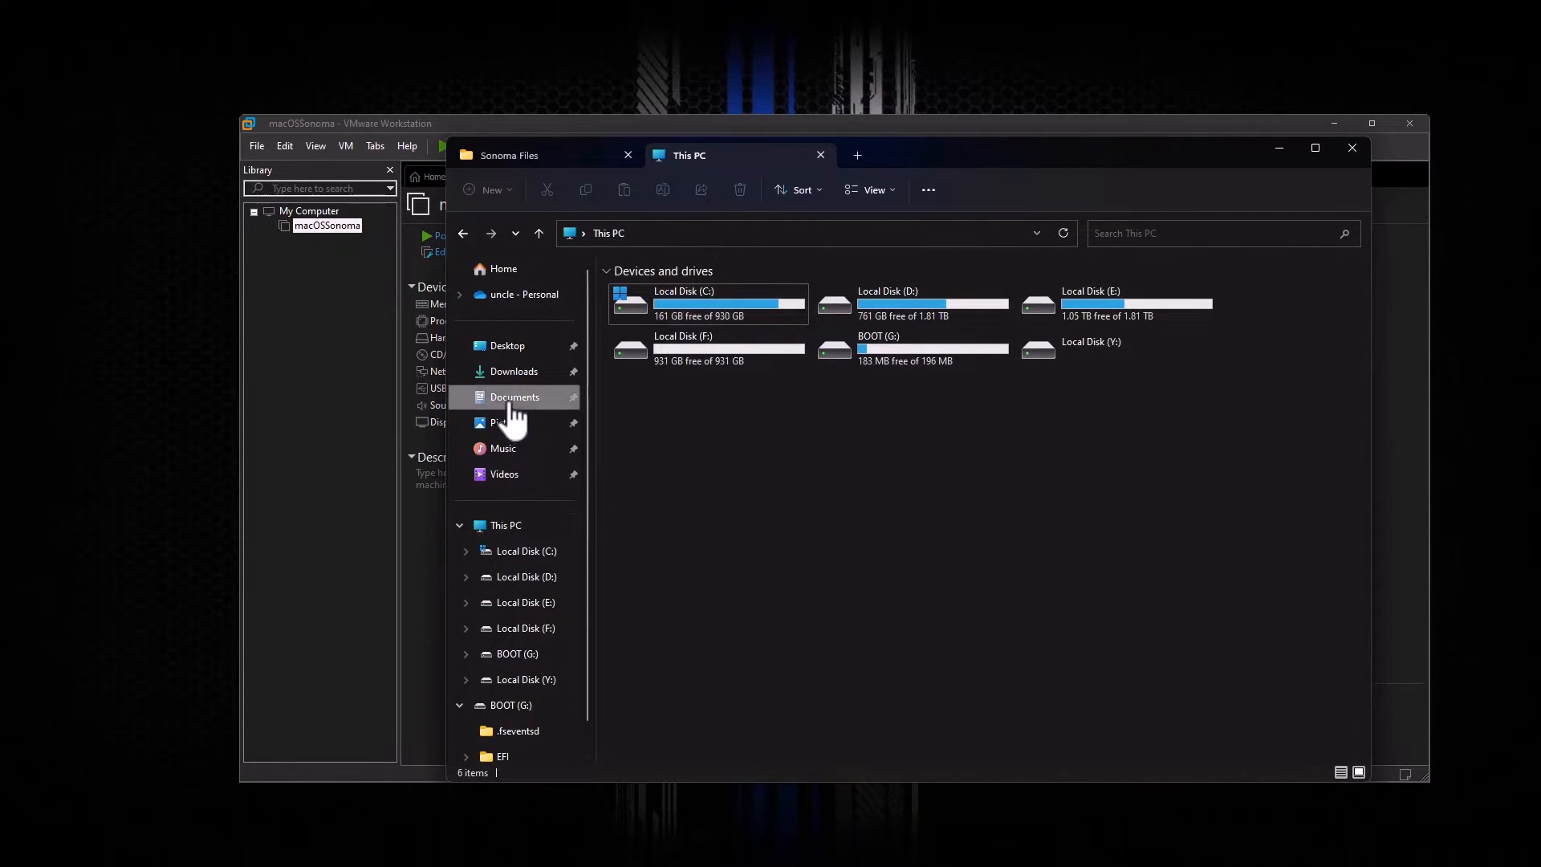
scroll(638, 482, "down", 4)
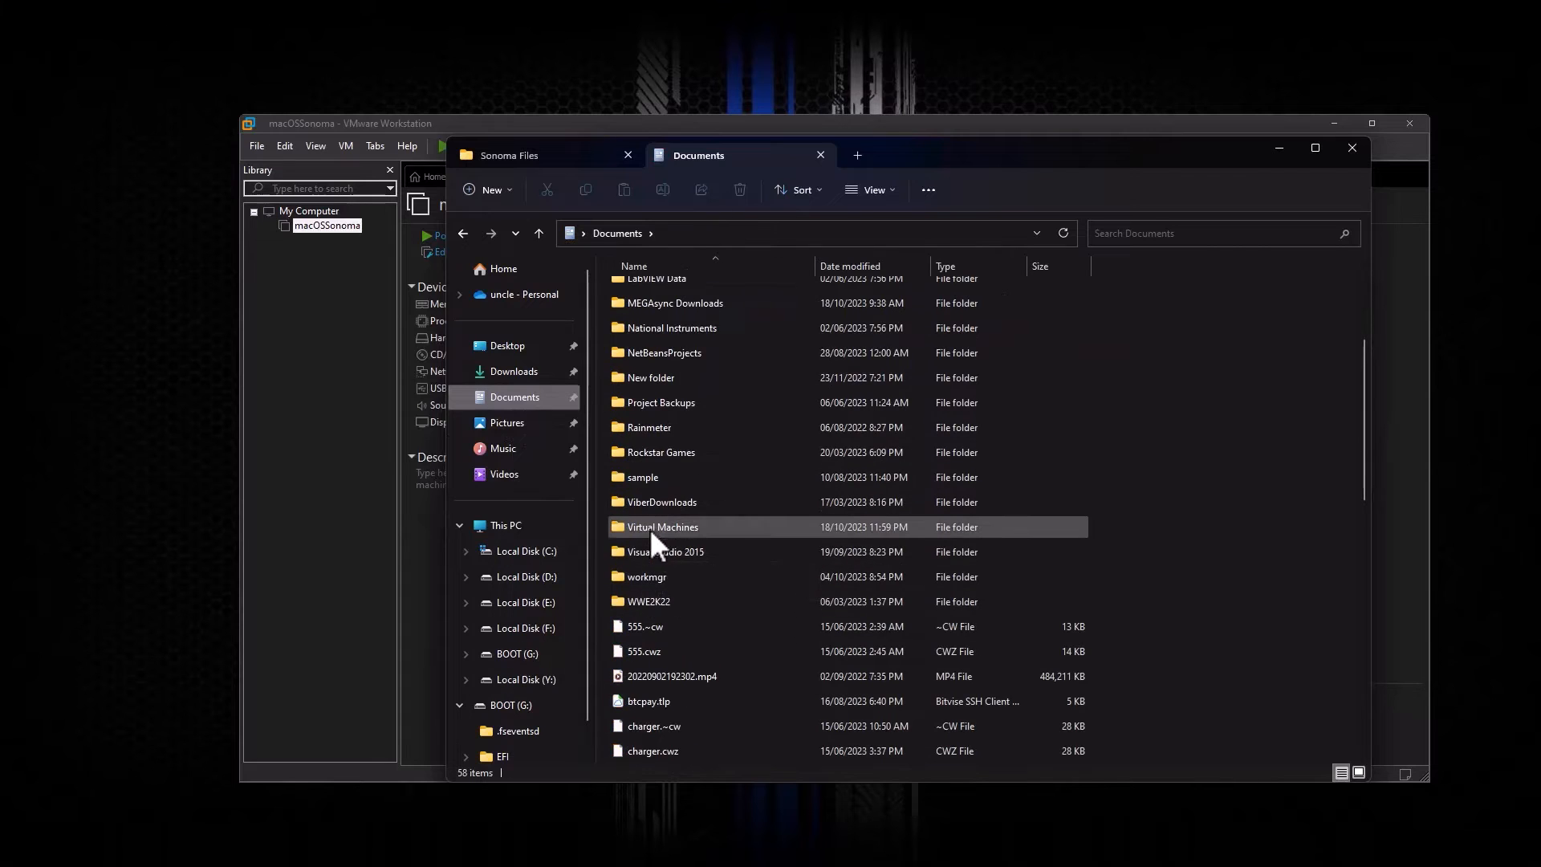
double_click(651, 529)
double_click(652, 319)
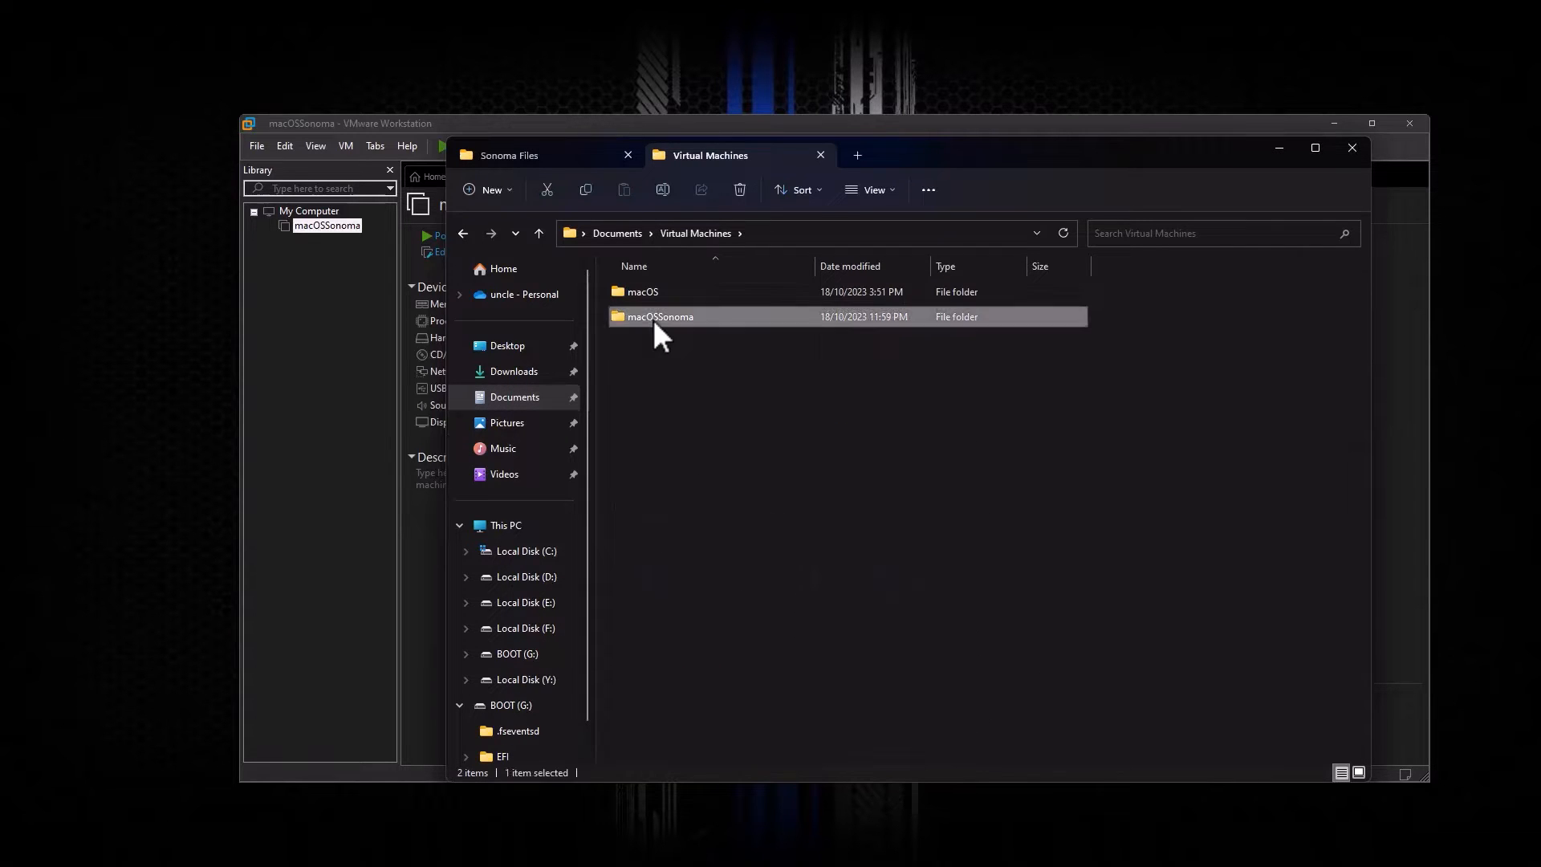
left_click(676, 366)
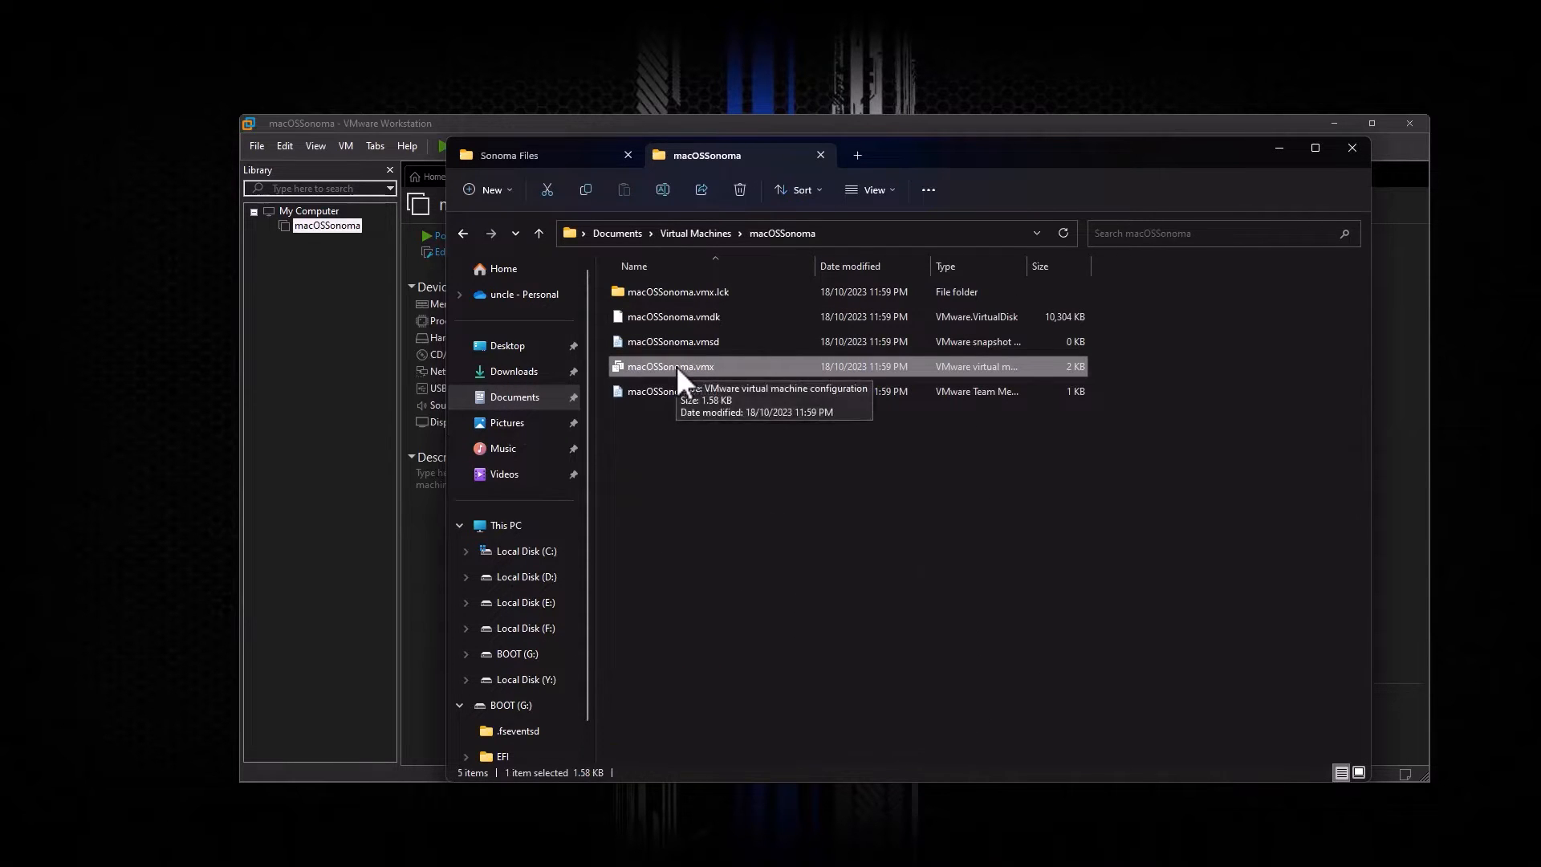
right_click(678, 367)
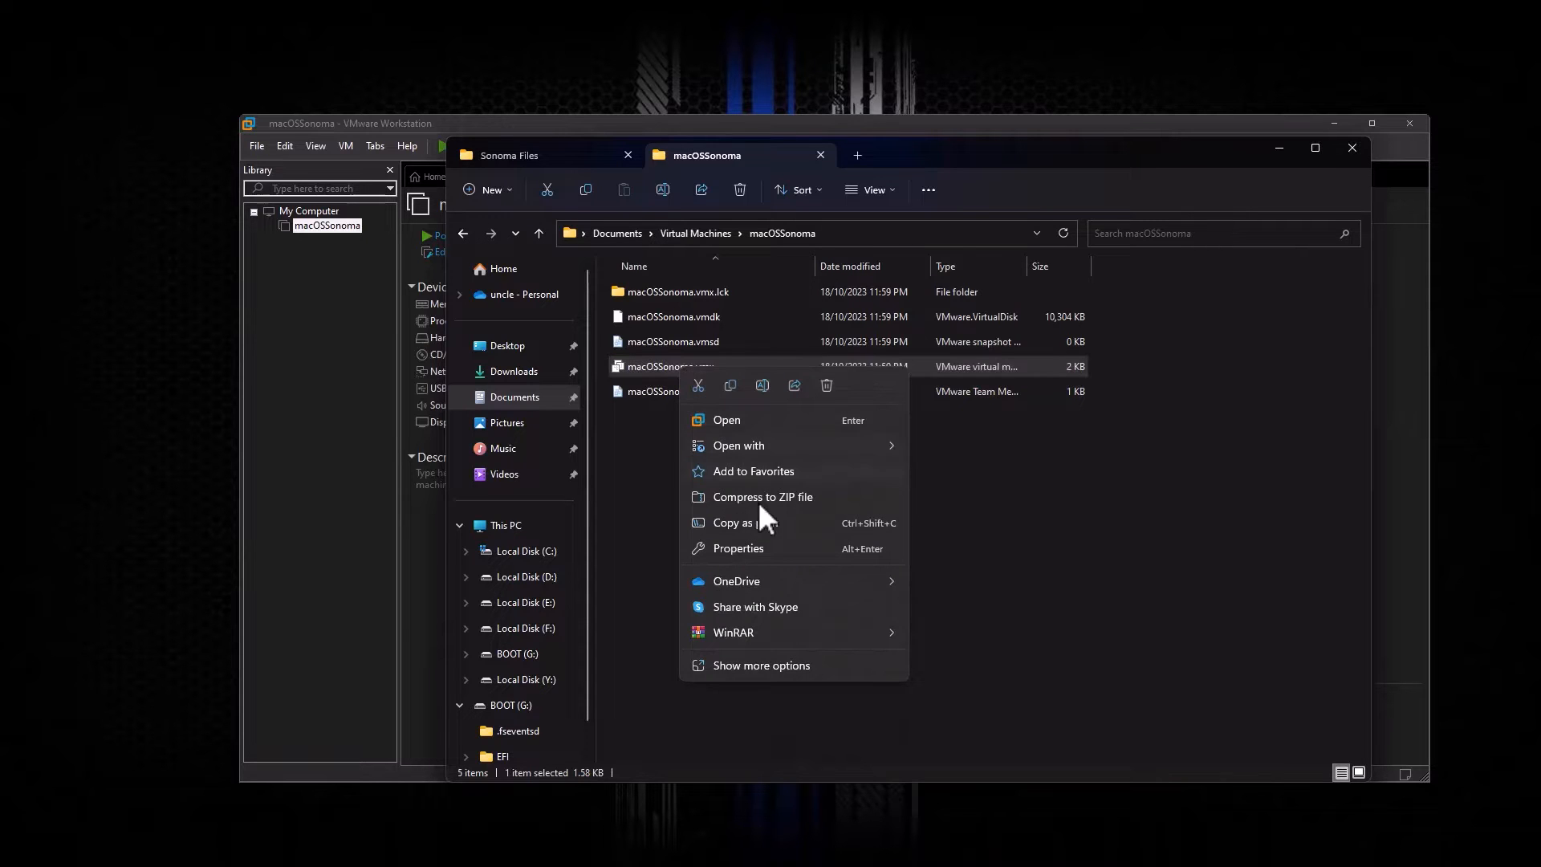
left_click(750, 667)
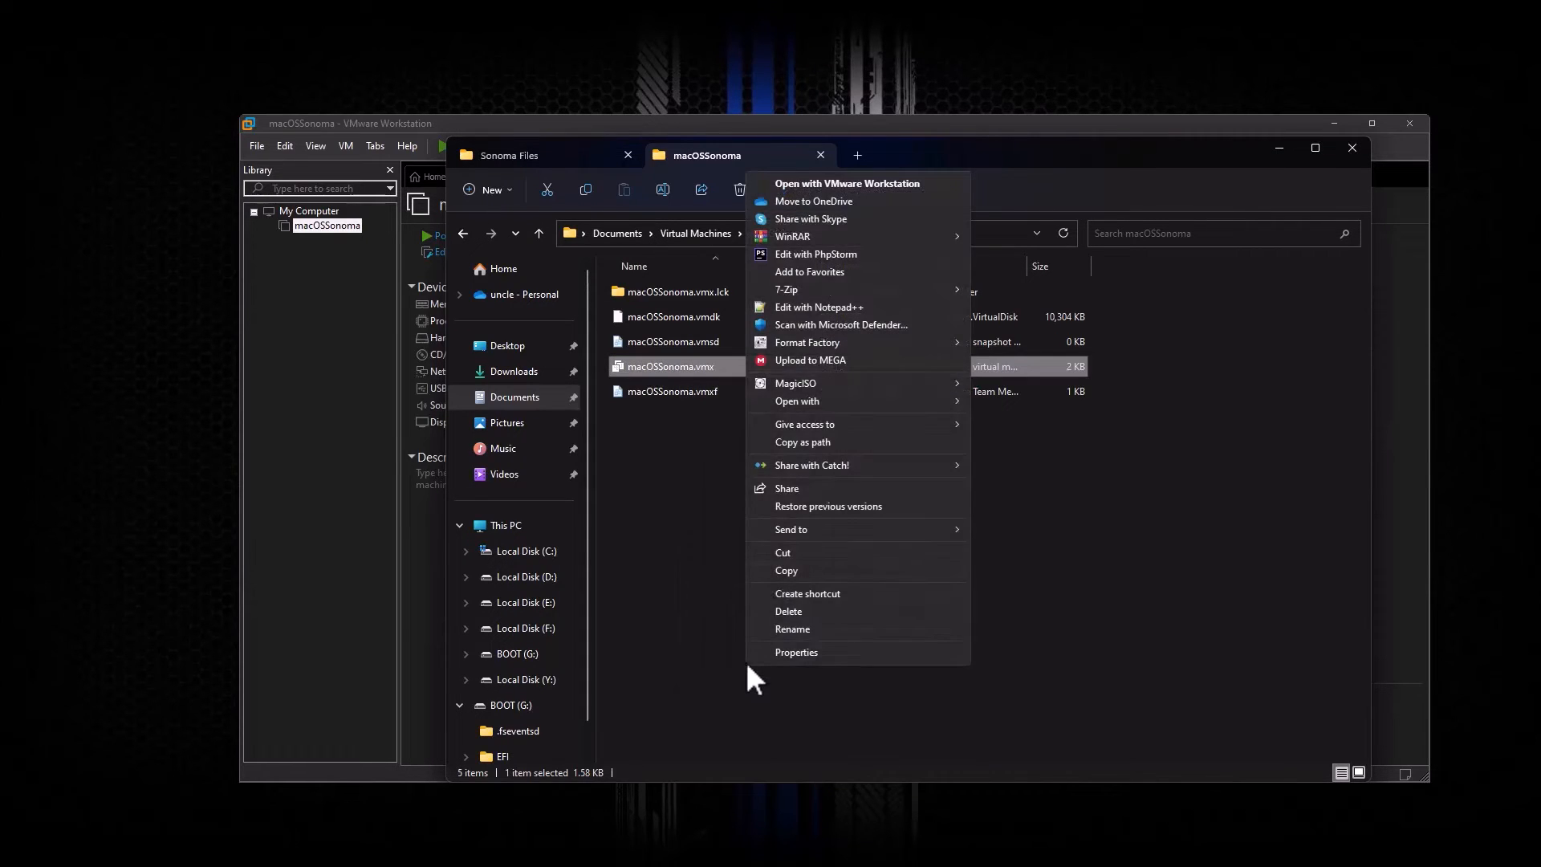
left_click(807, 307)
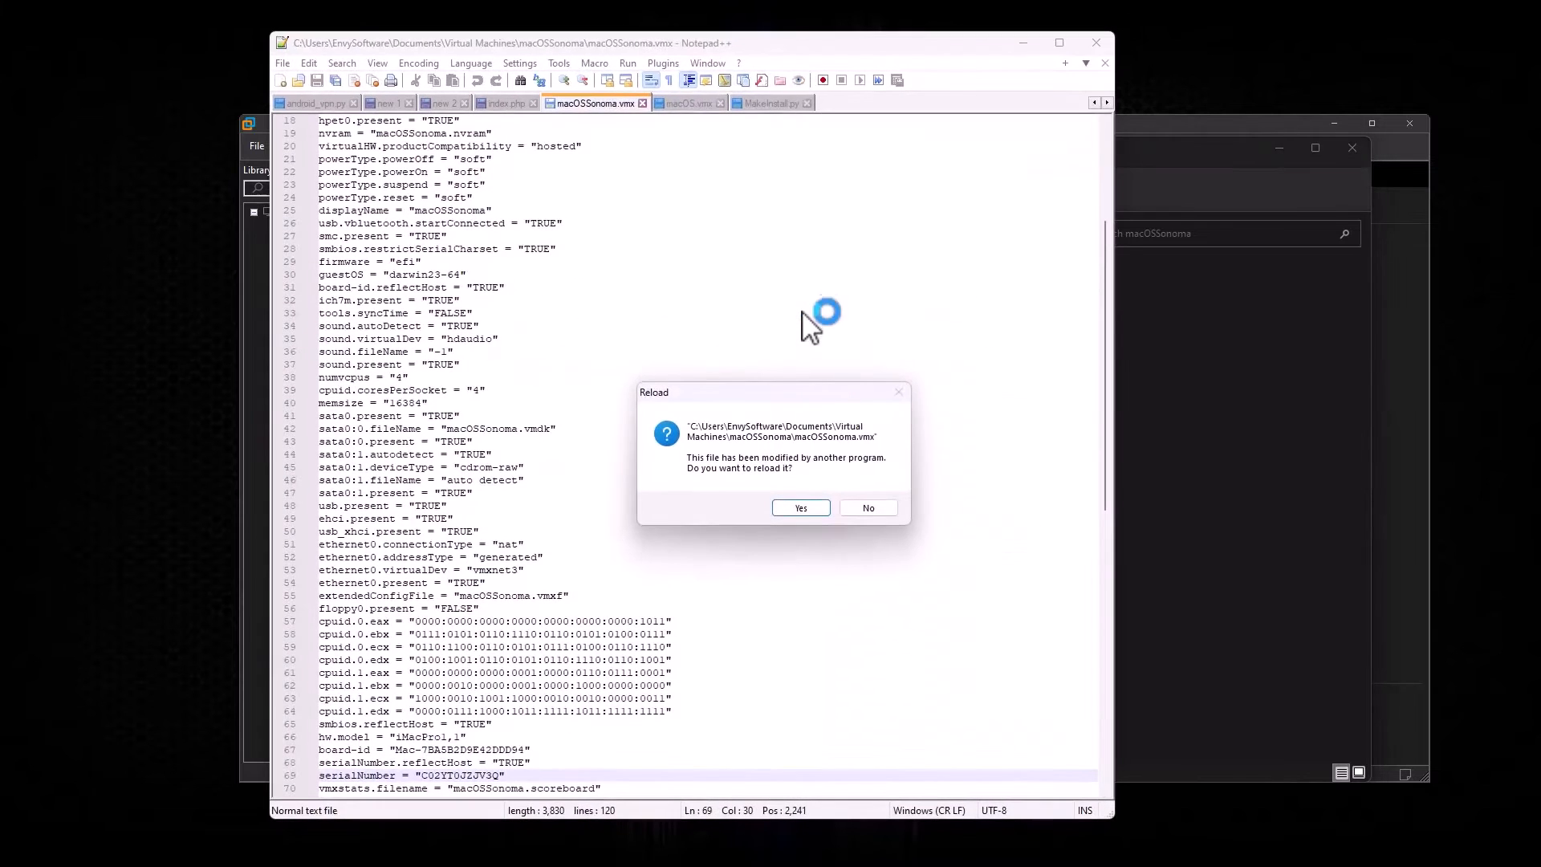
Step: Reload the vmx file and copy the cpuid through serialNumber lines from VMWare codes.txt
left_click(801, 508)
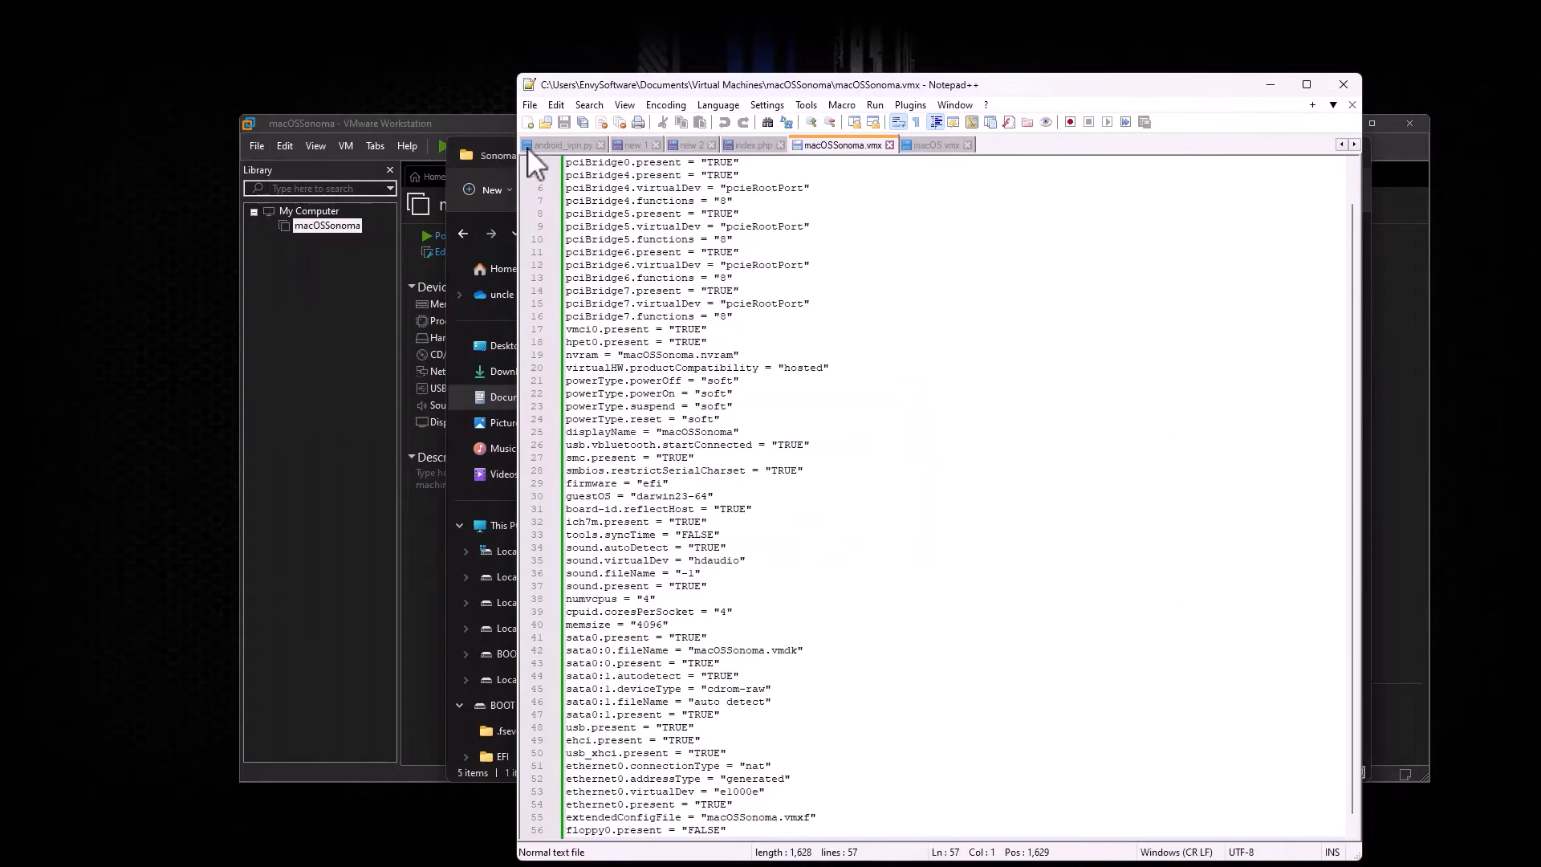
left_click(496, 149)
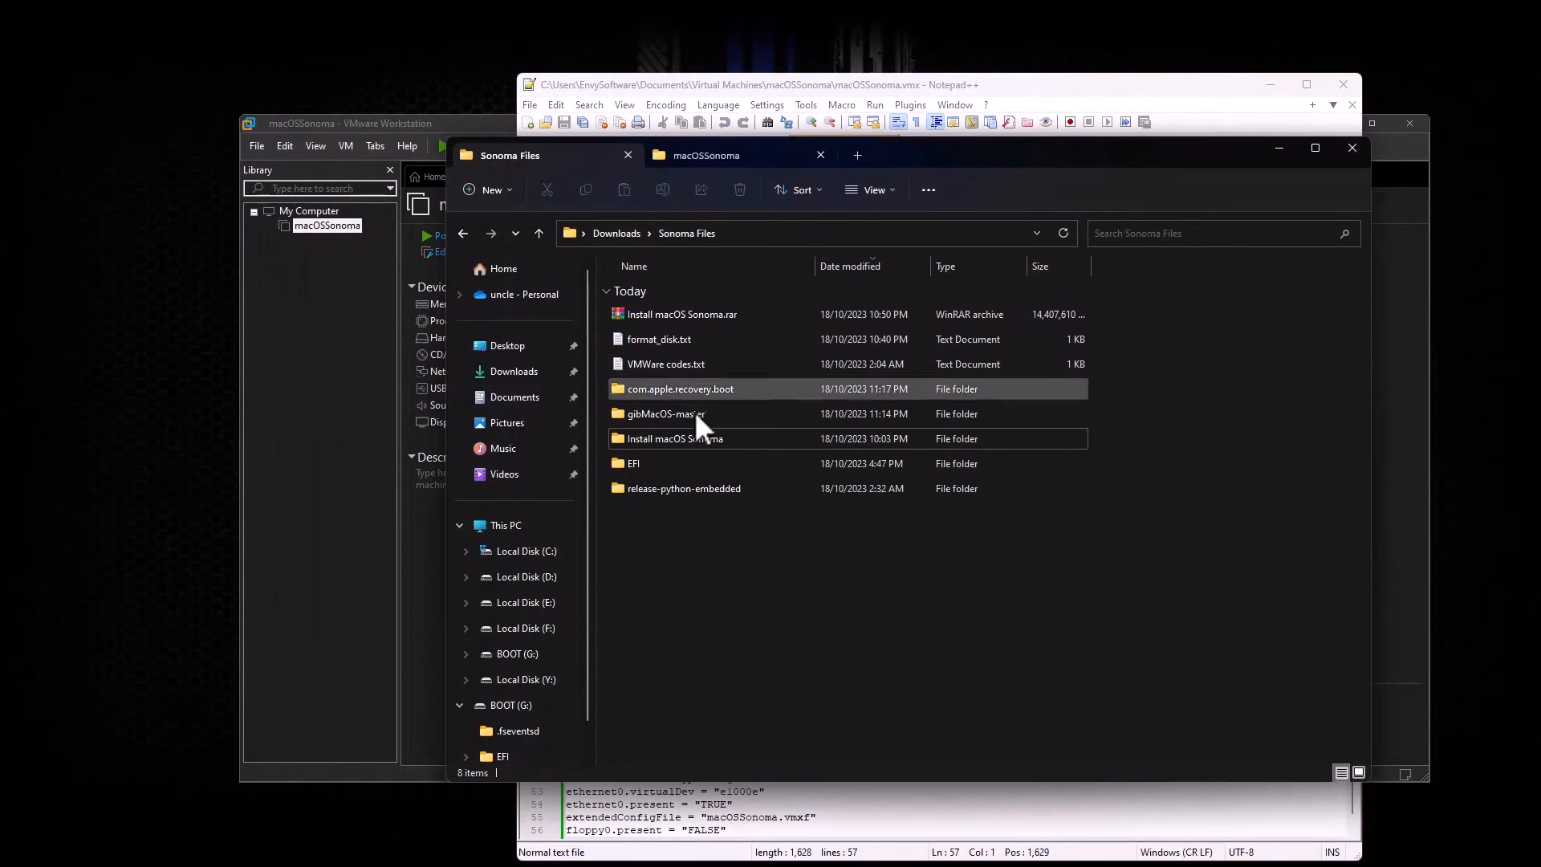
double_click(653, 368)
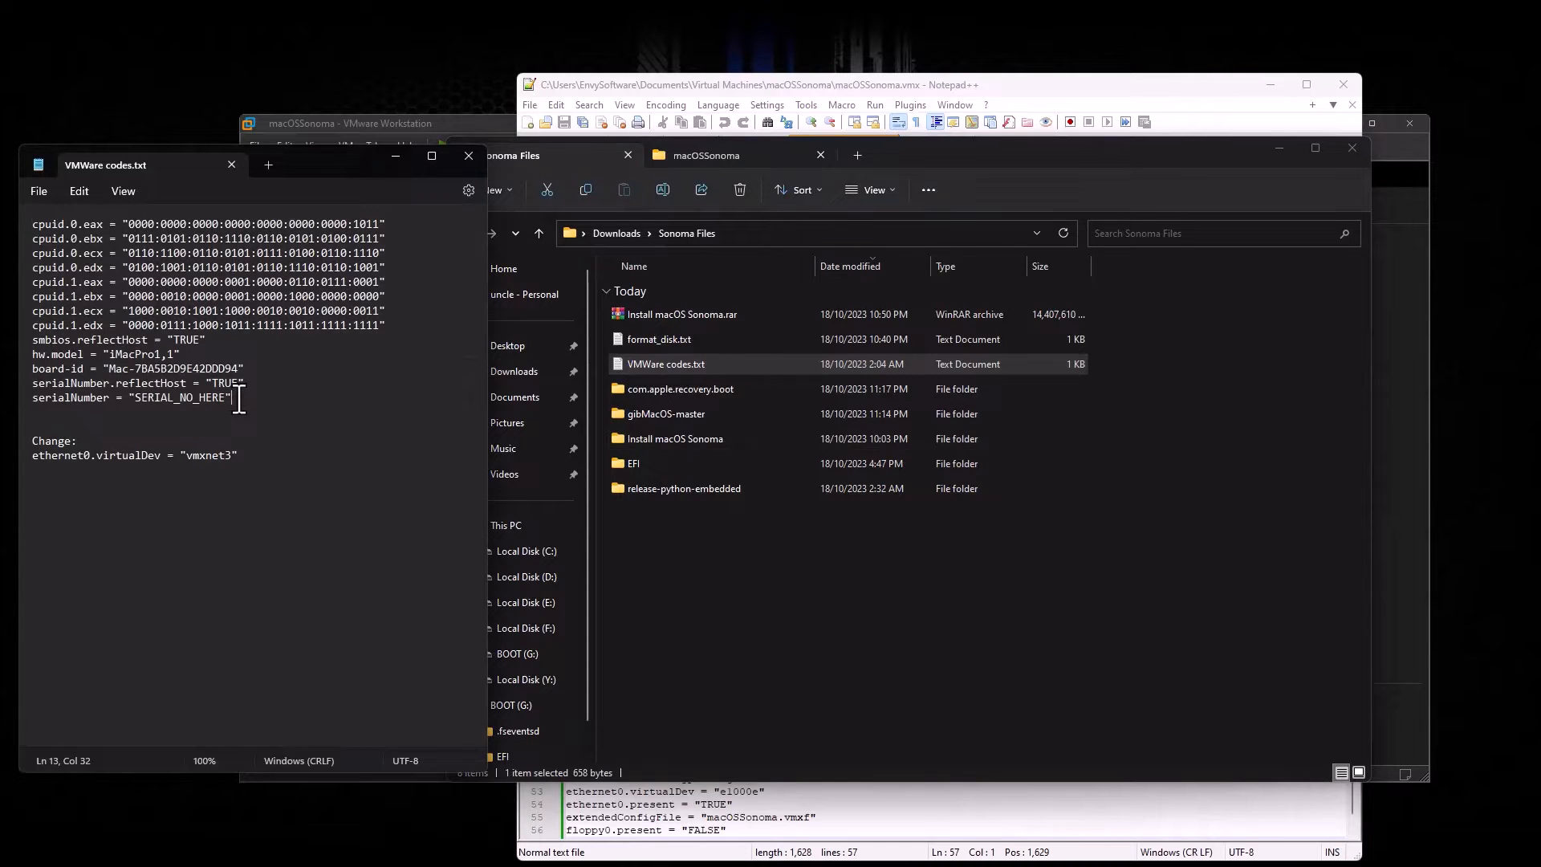
left_click_drag(232, 397, 37, 219)
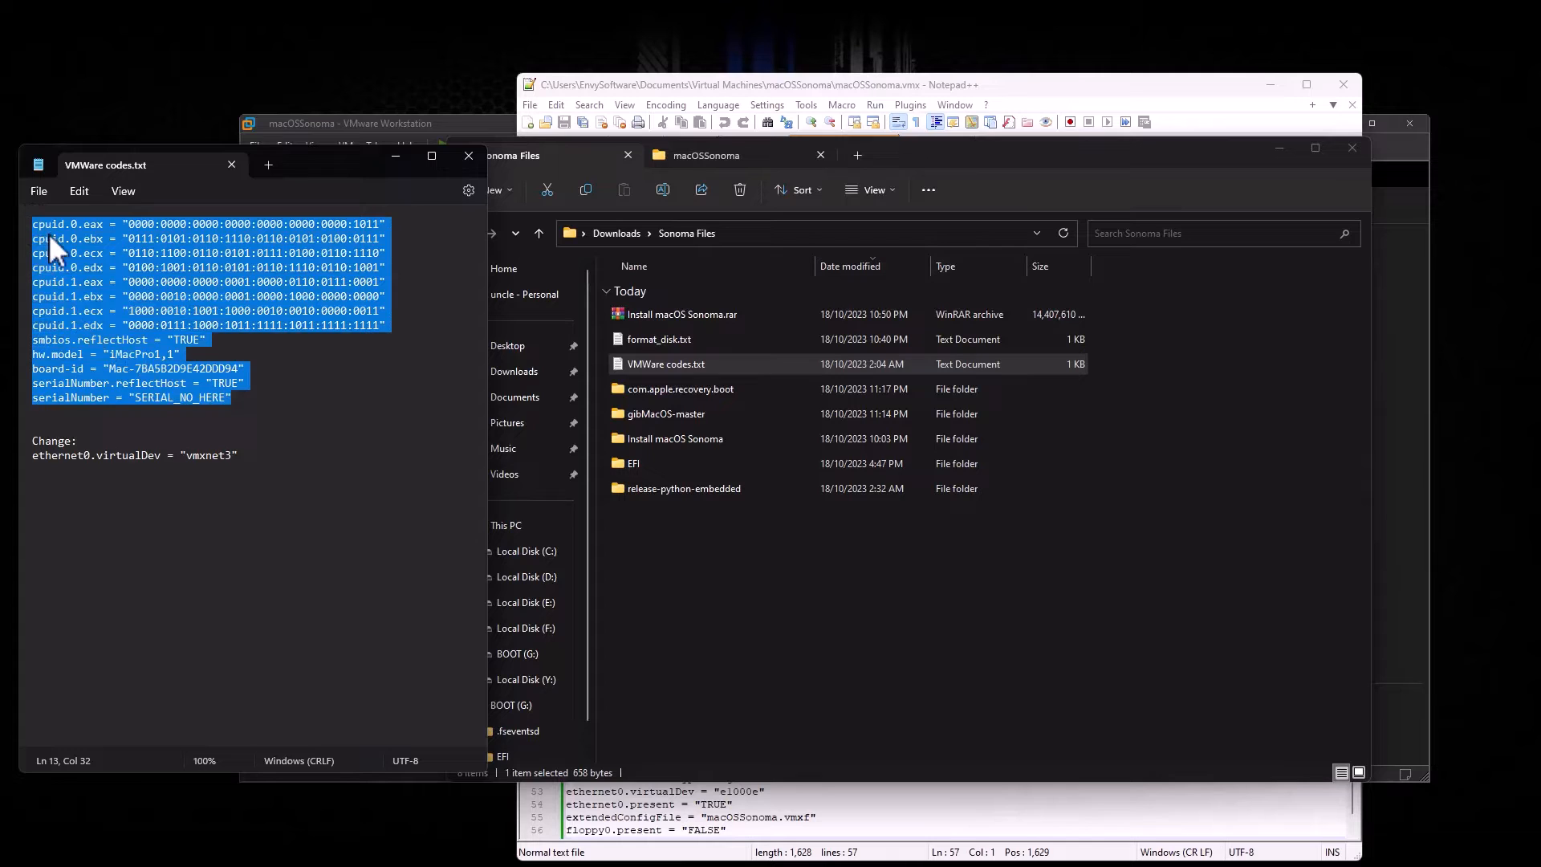
right_click(48, 233)
left_click(103, 319)
Step: Paste the copied cpuid, smbios, hw.model, board-id and serialNumber lines at the end of macOSSonoma.vmx
left_click(983, 84)
scroll(827, 538, "down", 1)
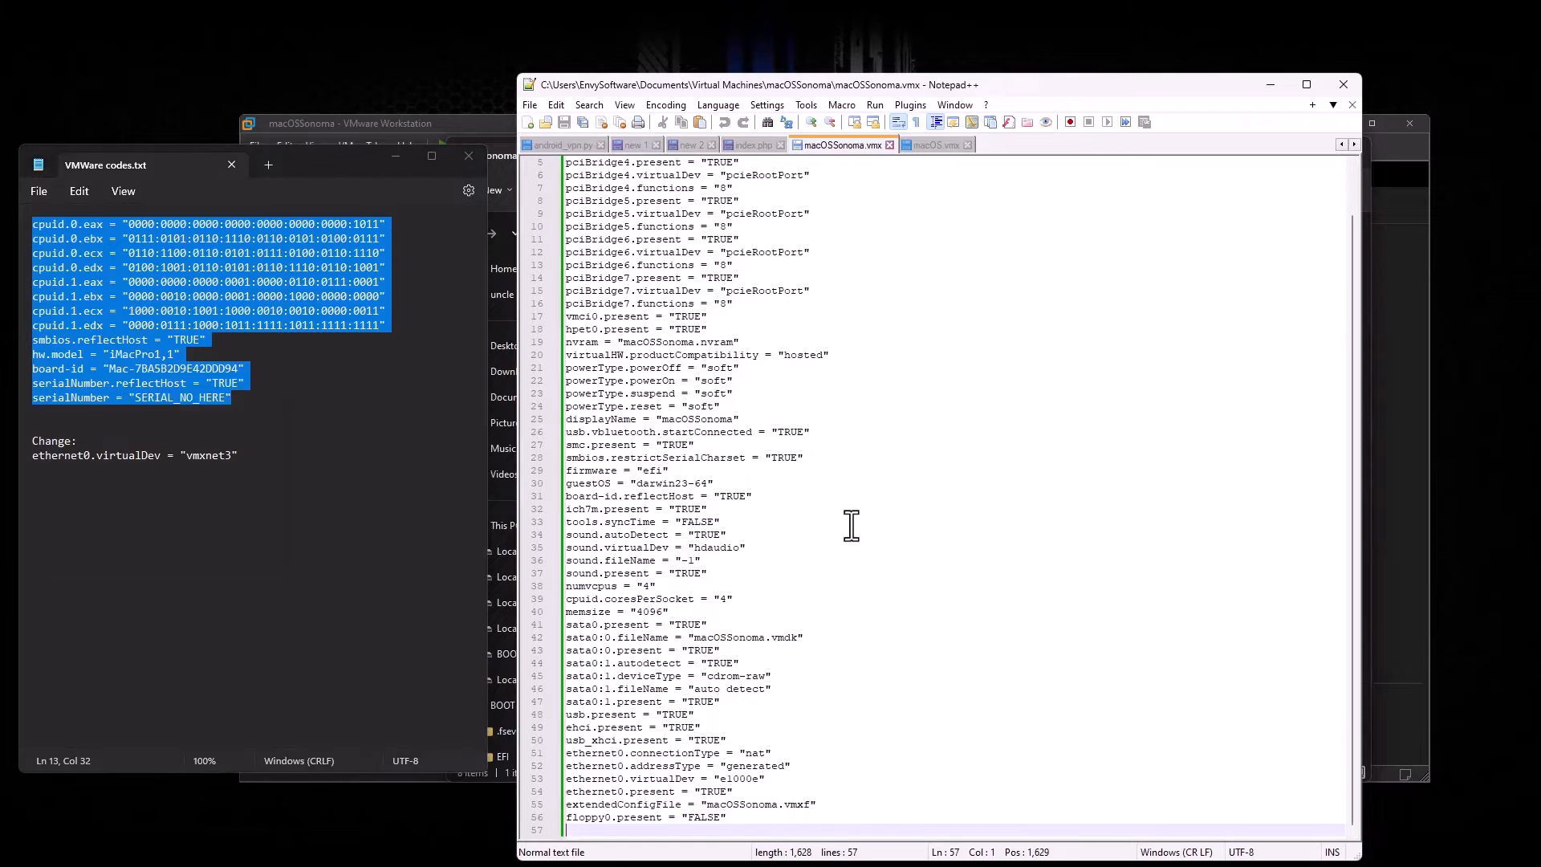
left_click_drag(1059, 89, 1057, 44)
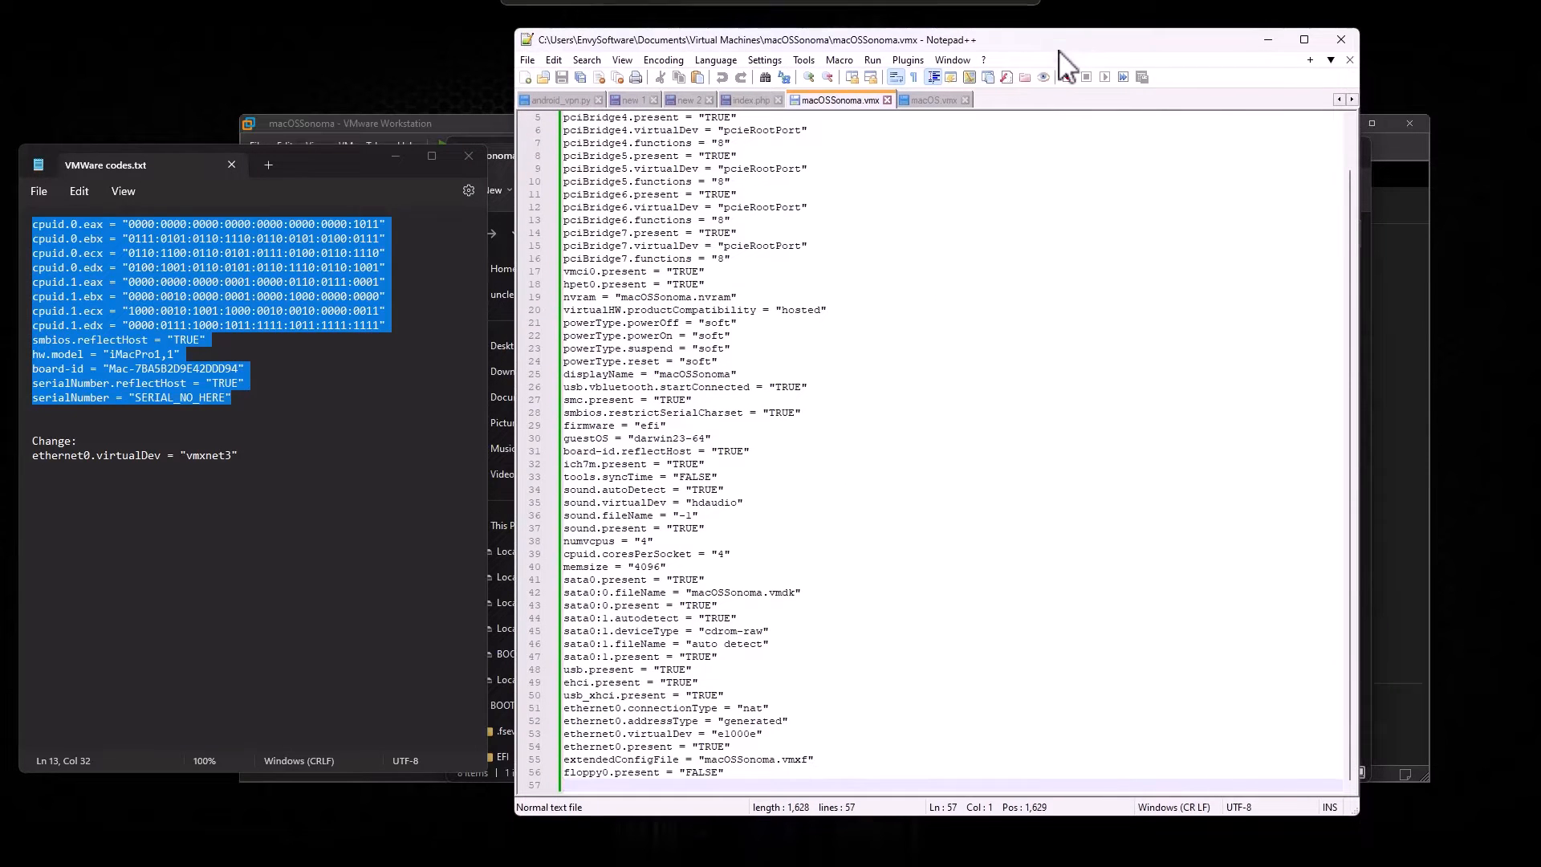
right_click(605, 778)
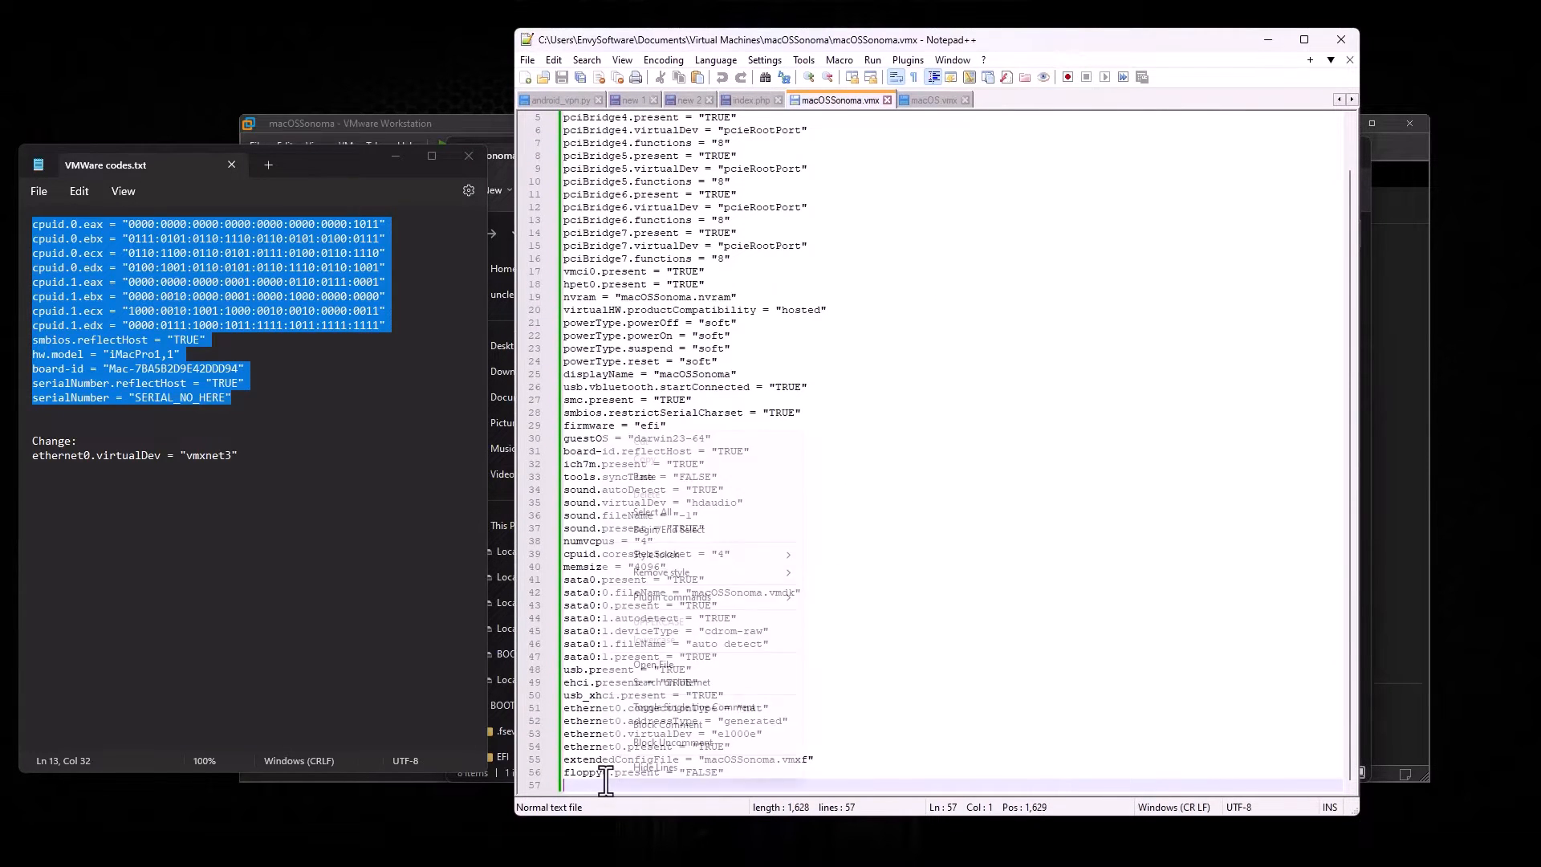
left_click(663, 479)
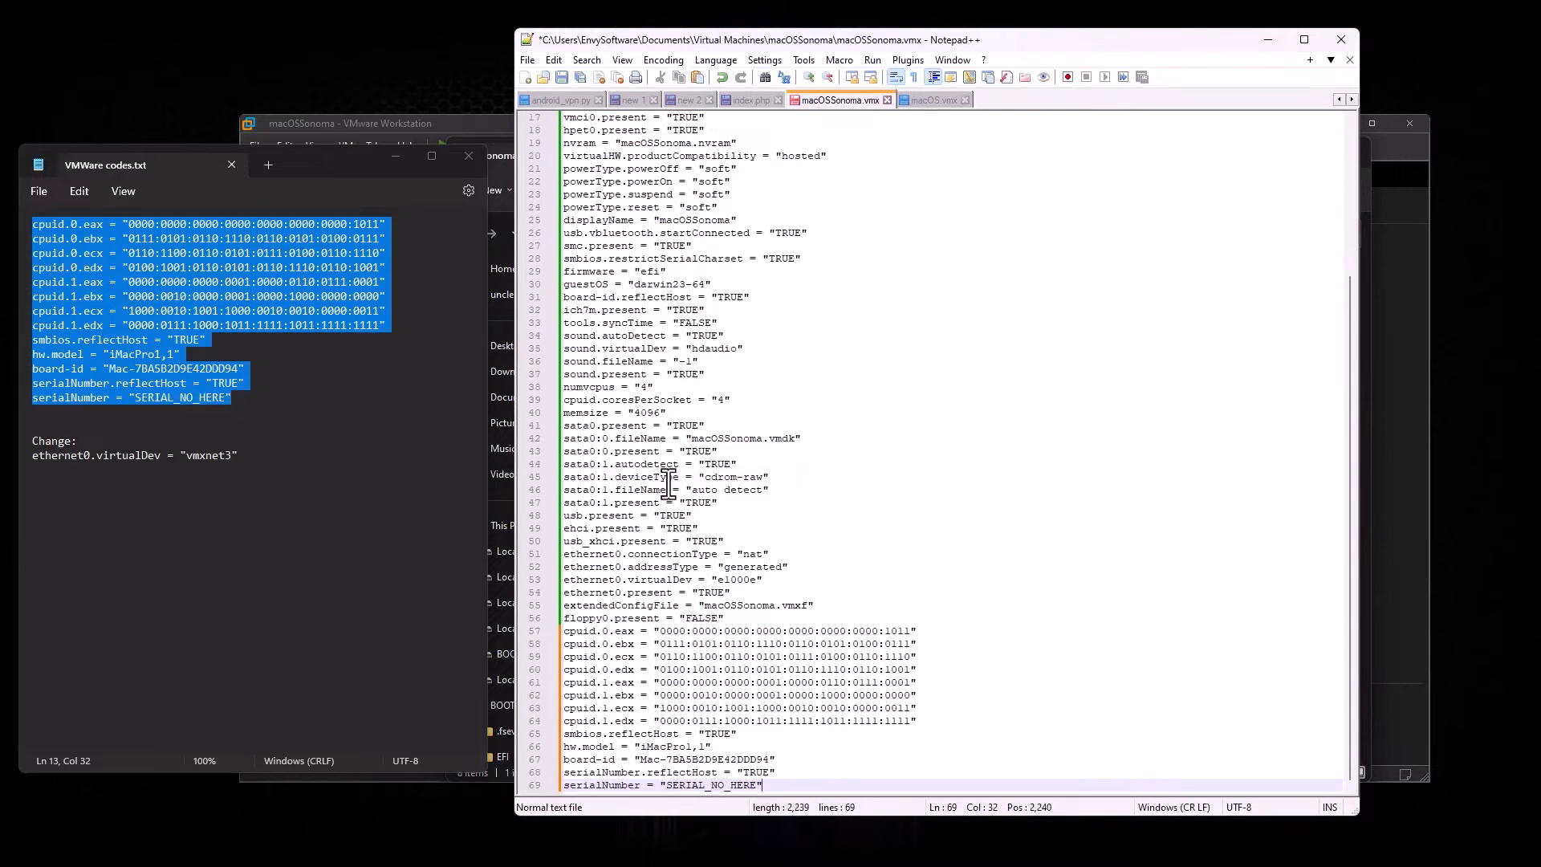
key("Return")
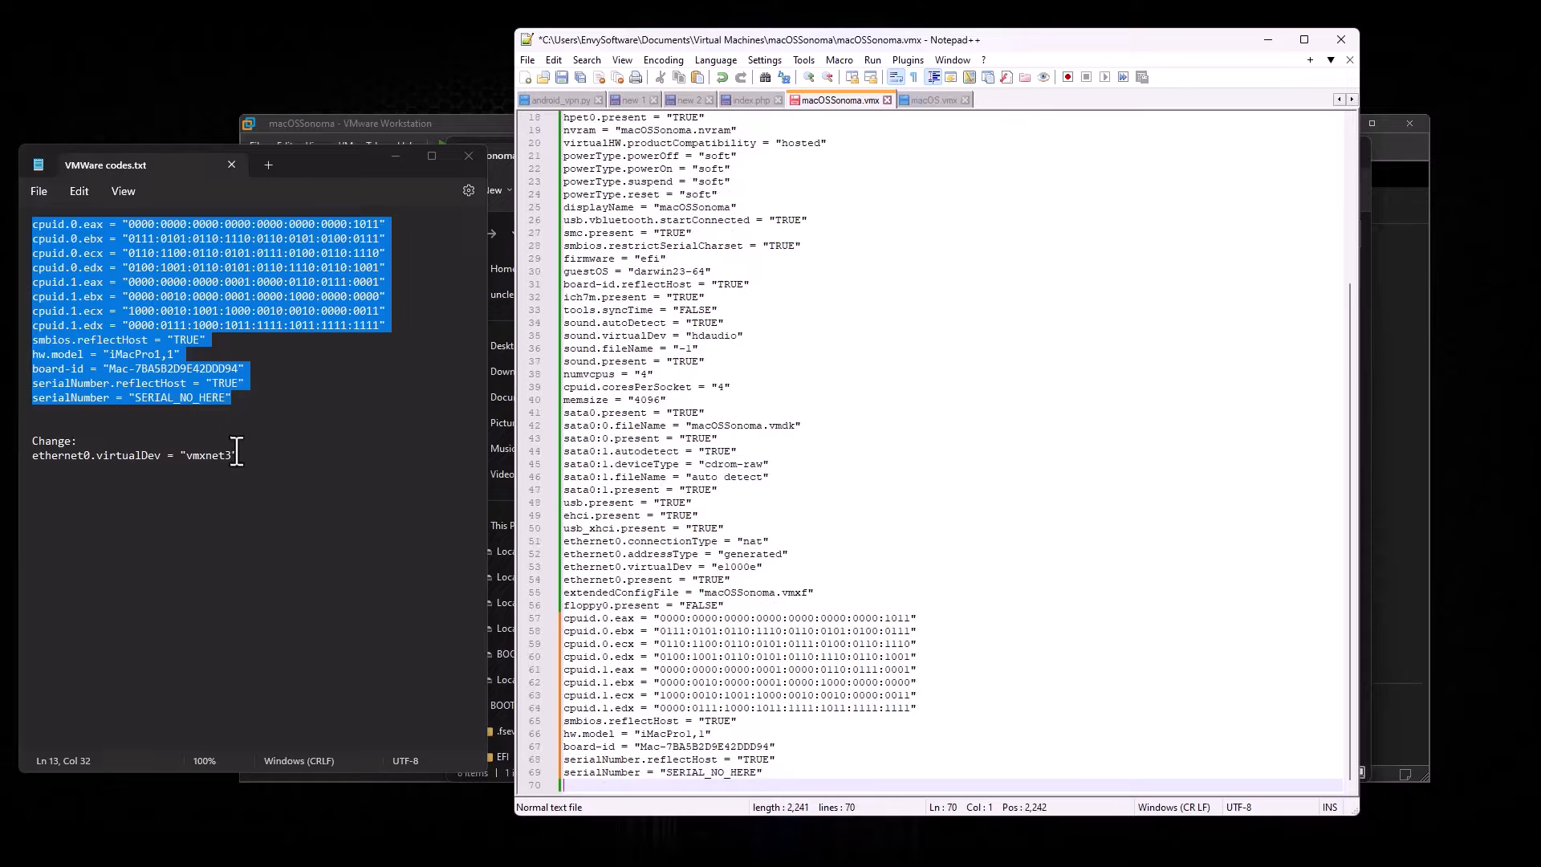
Step: Replace e1000e with vmxnet3 for ethernet0.virtualDev on line 53, copying the value from the notes
left_click_drag(232, 455, 210, 456)
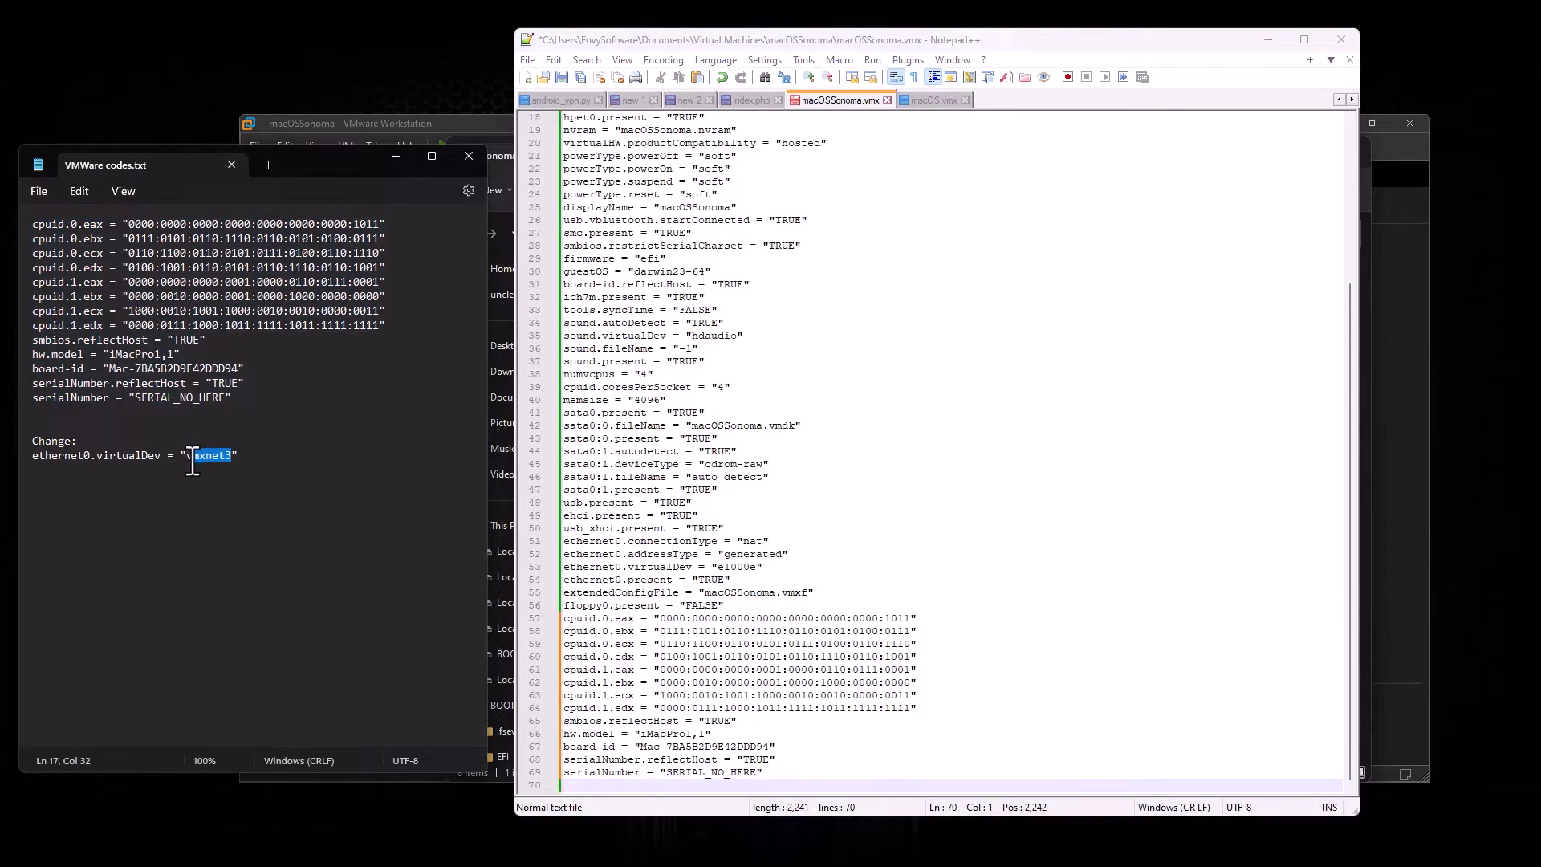
right_click(194, 462)
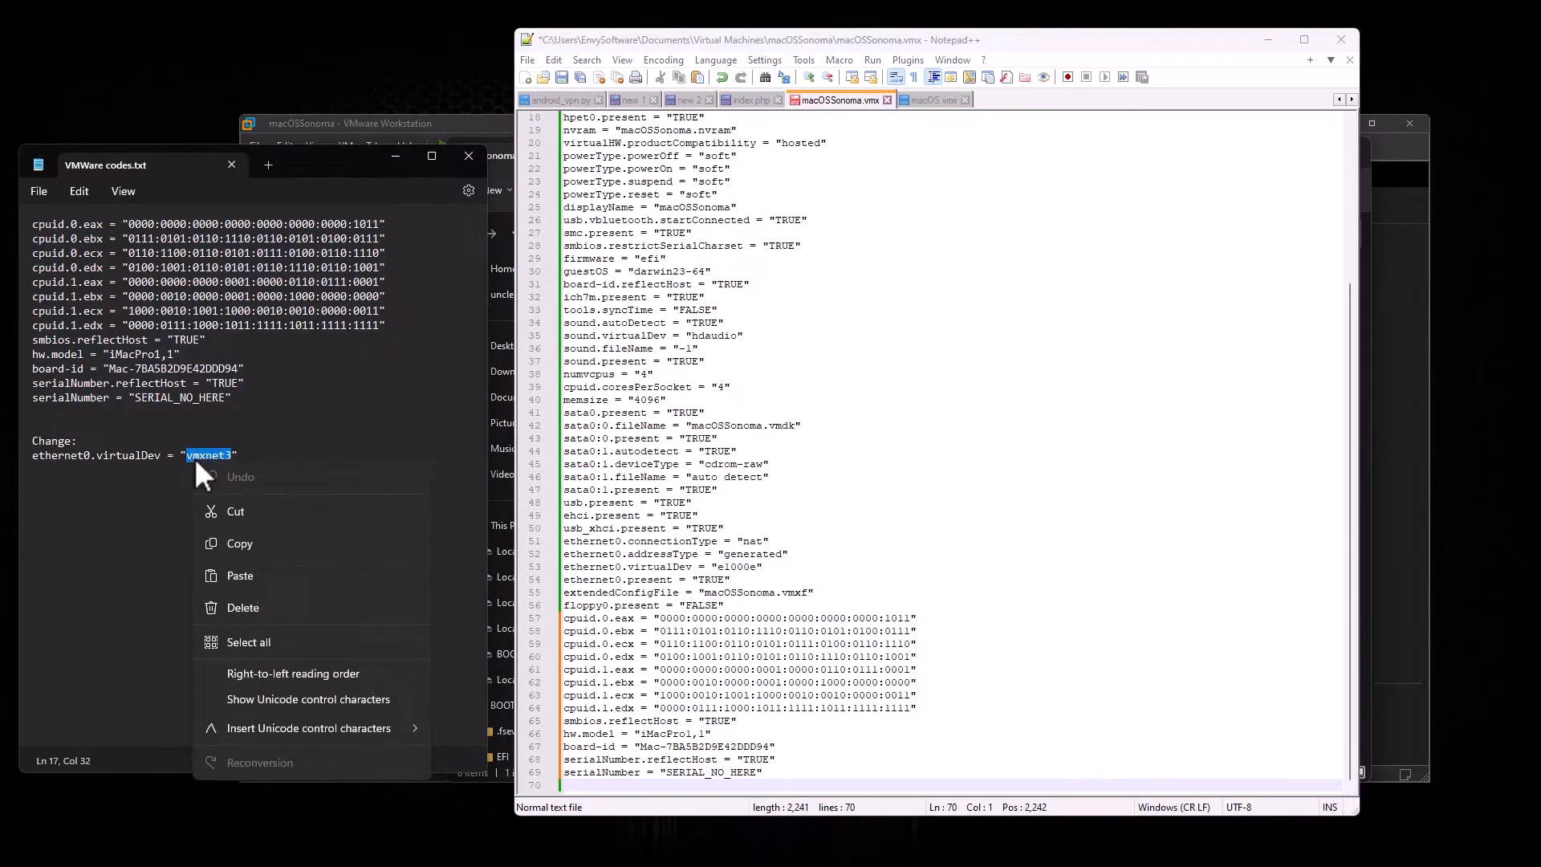
left_click(247, 546)
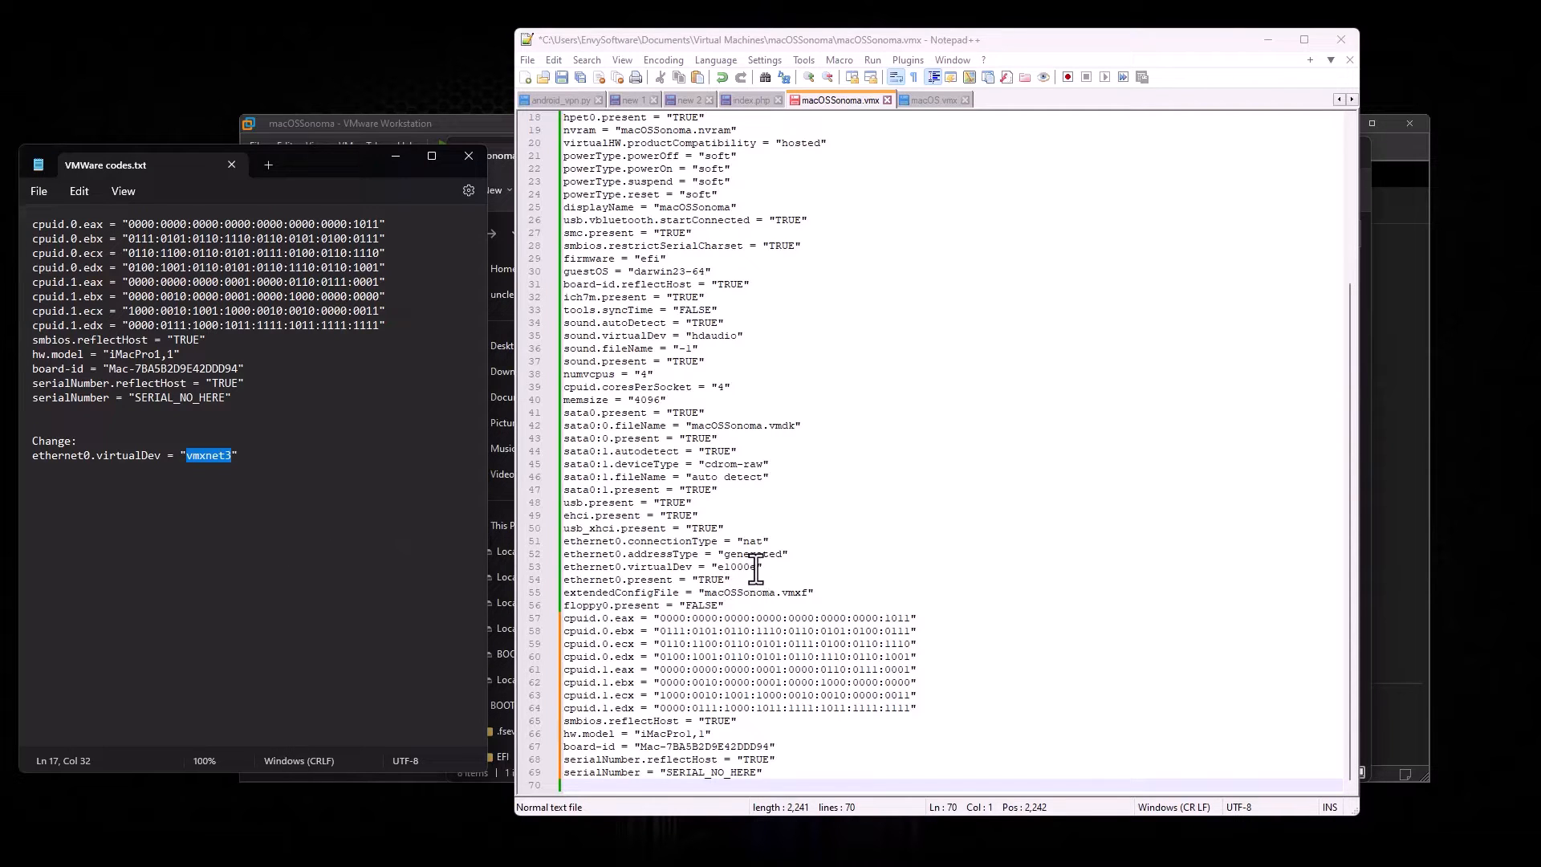
left_click_drag(756, 567, 715, 566)
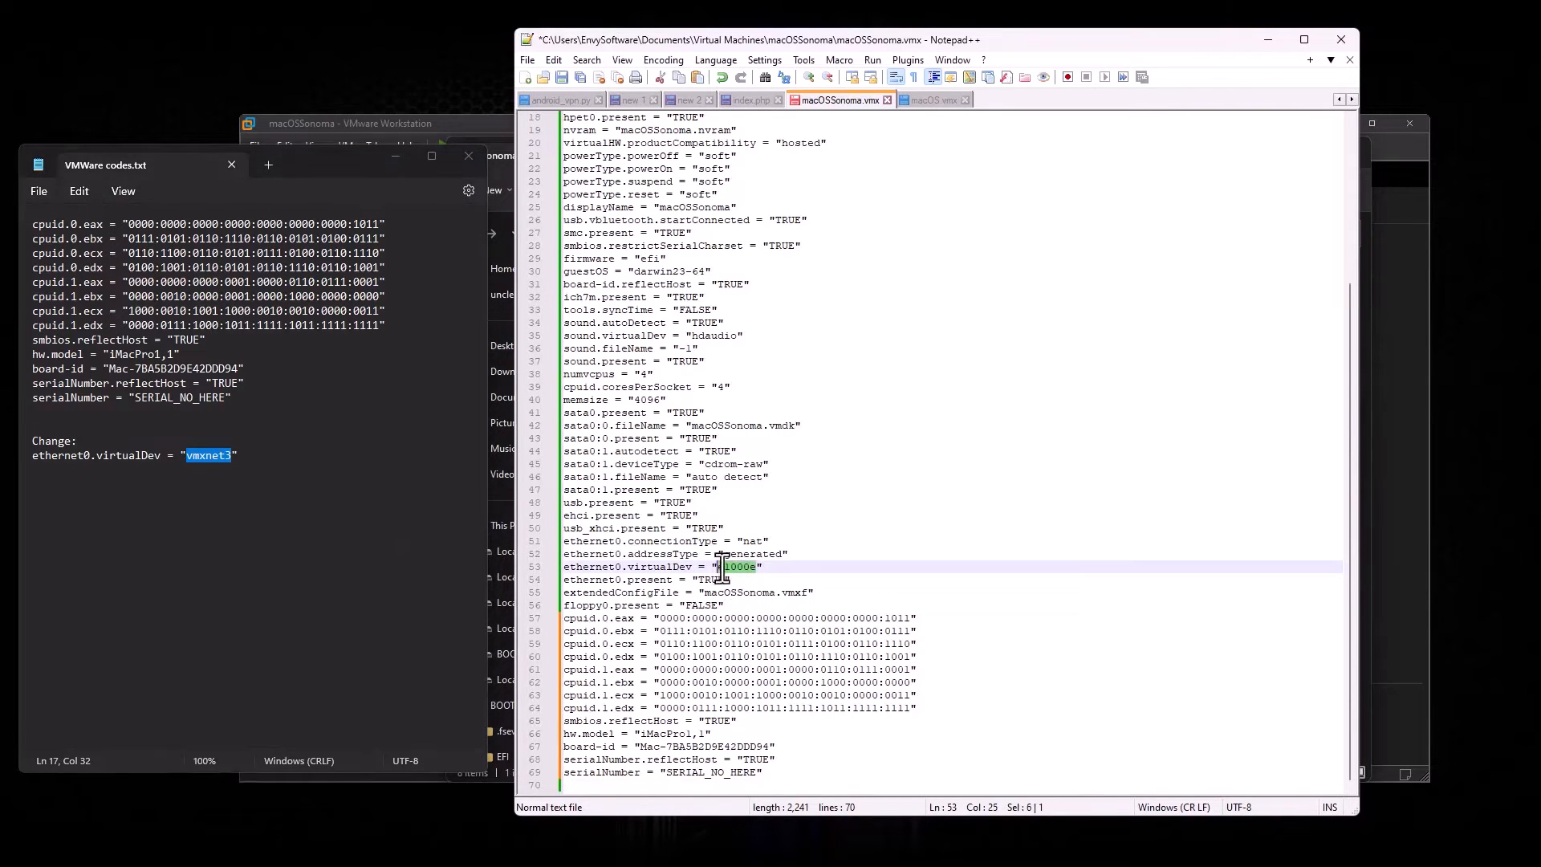
key("ctrl+v")
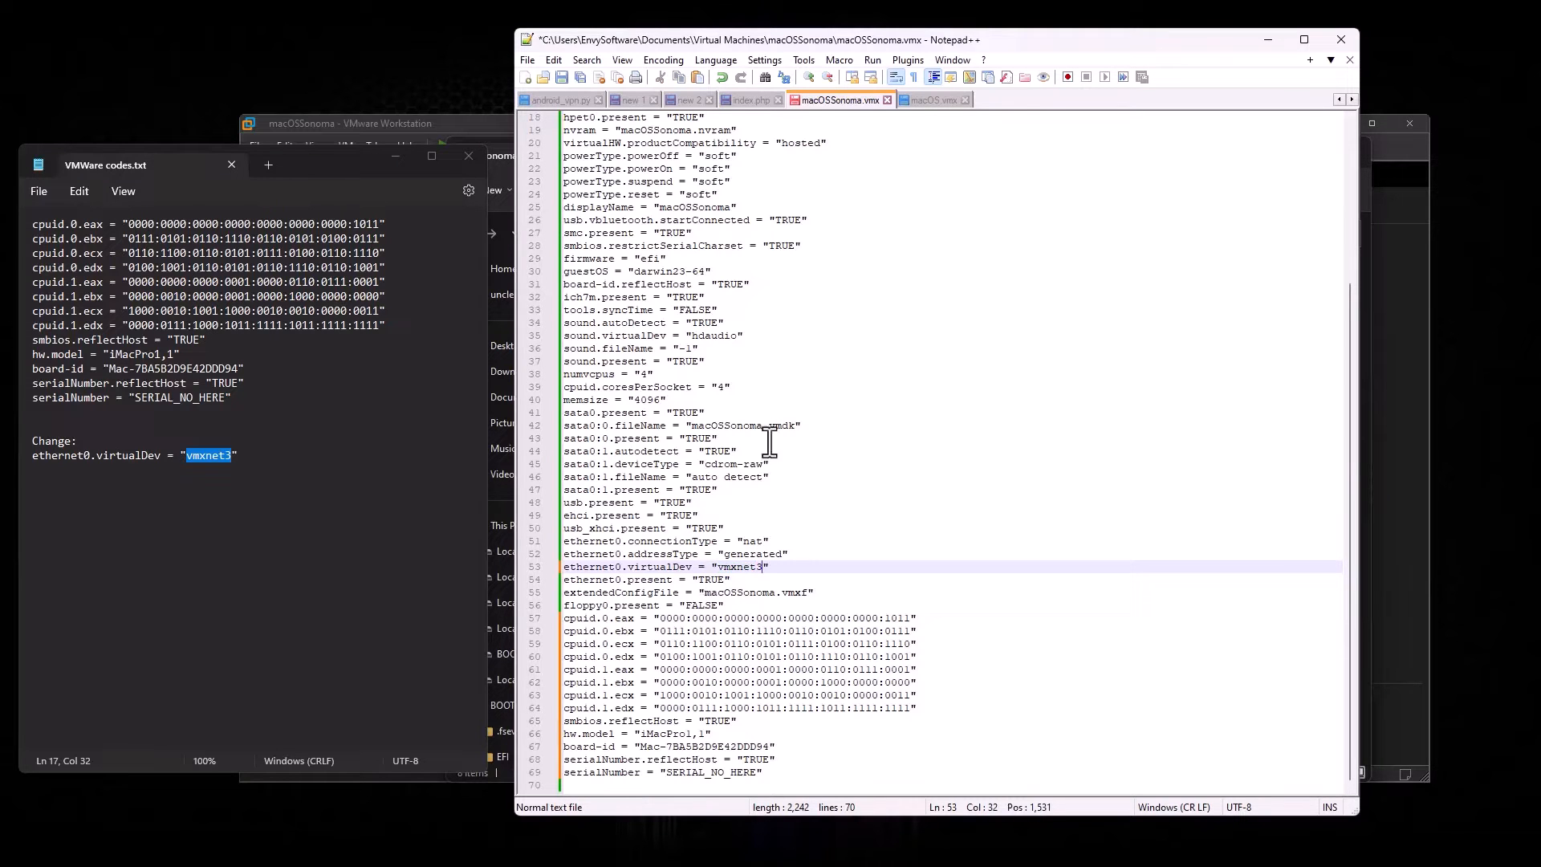
Step: Save macOSSonoma.vmx and close both Notepad++ and the VMWare codes.txt notes
left_click(528, 60)
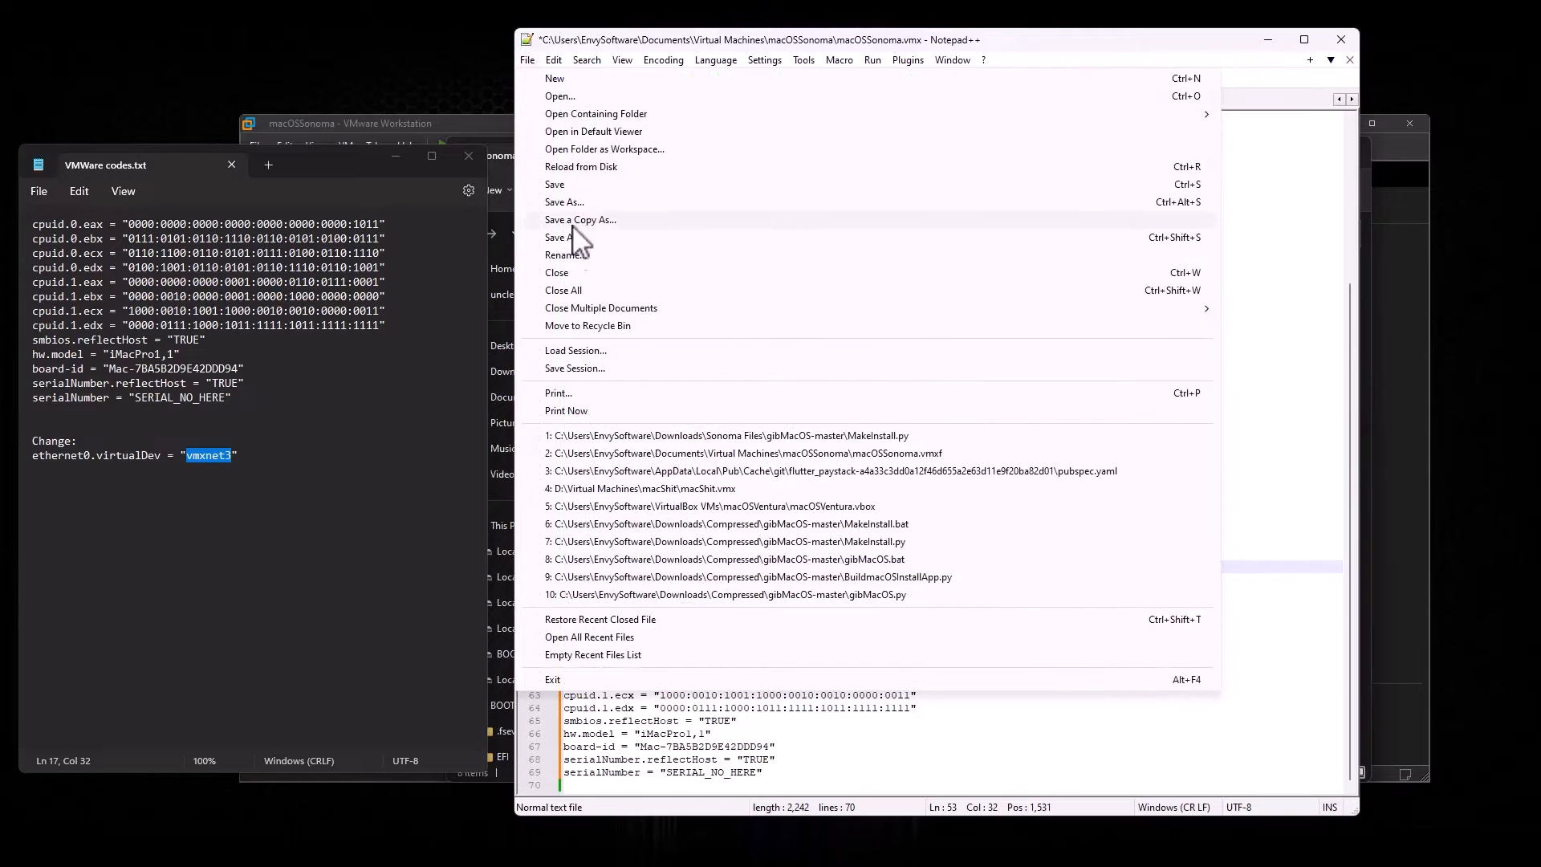
left_click(558, 187)
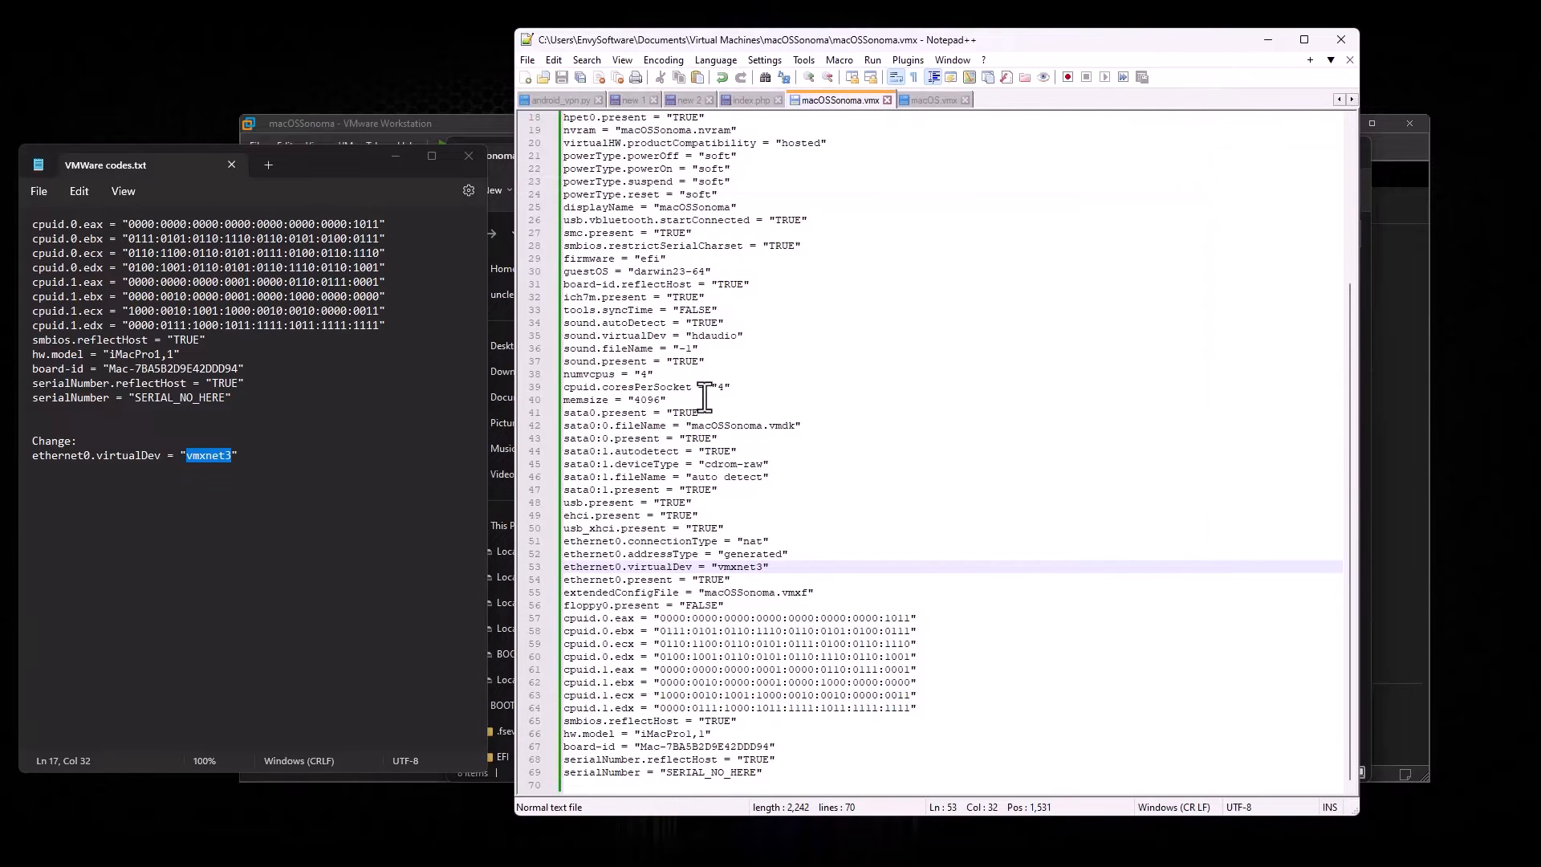
left_click(1340, 39)
left_click(469, 156)
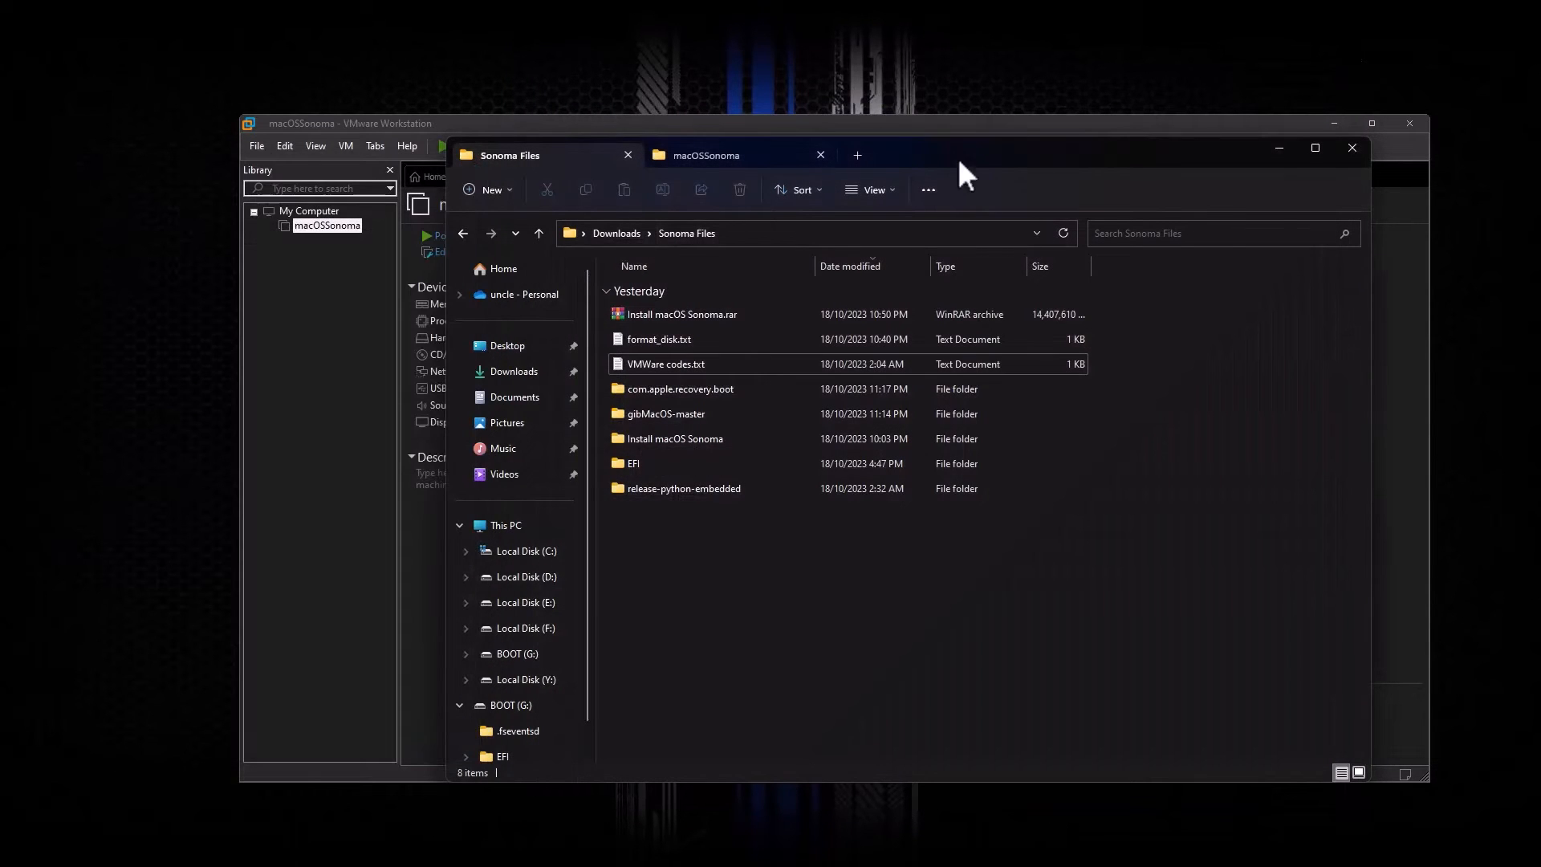
Step: Power on the macOSSonoma VM, answering No to reconnecting the missing sata0:1 device
left_click(730, 156)
left_click(562, 157)
left_click(1279, 149)
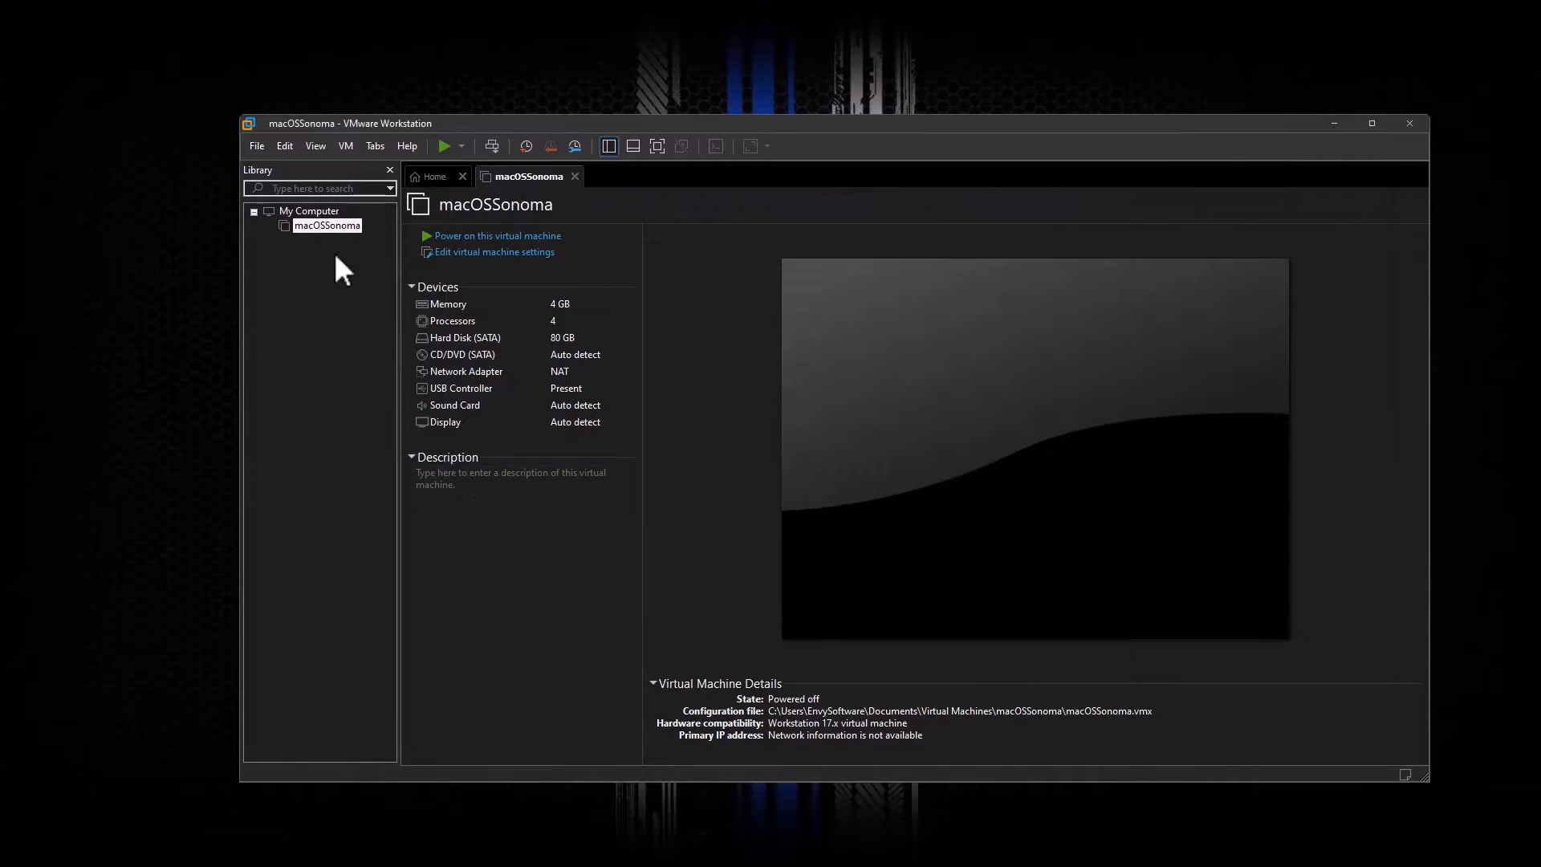
left_click(469, 236)
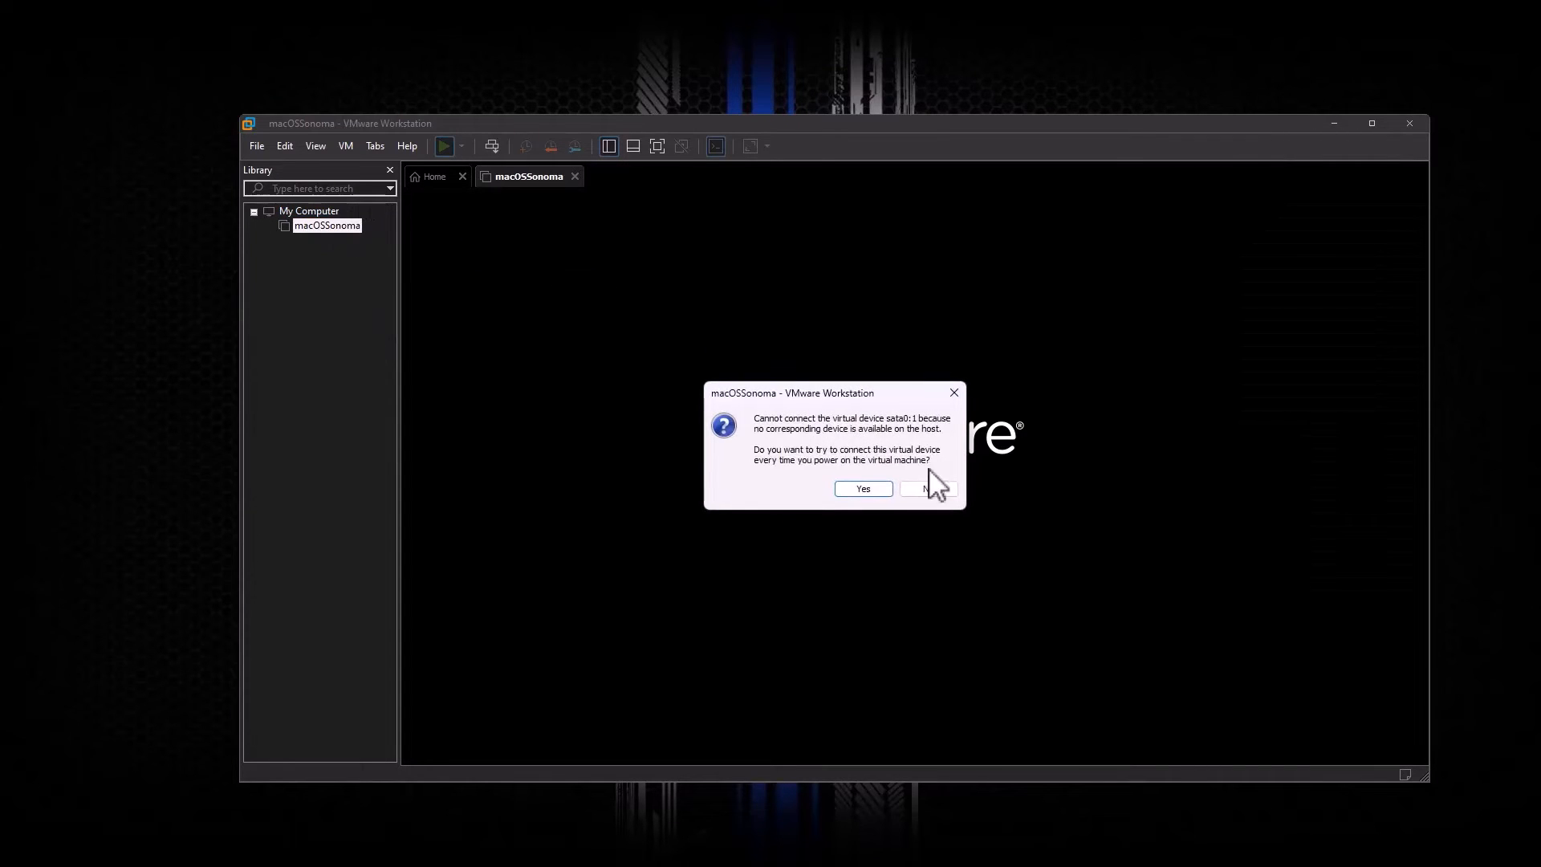
left_click(928, 489)
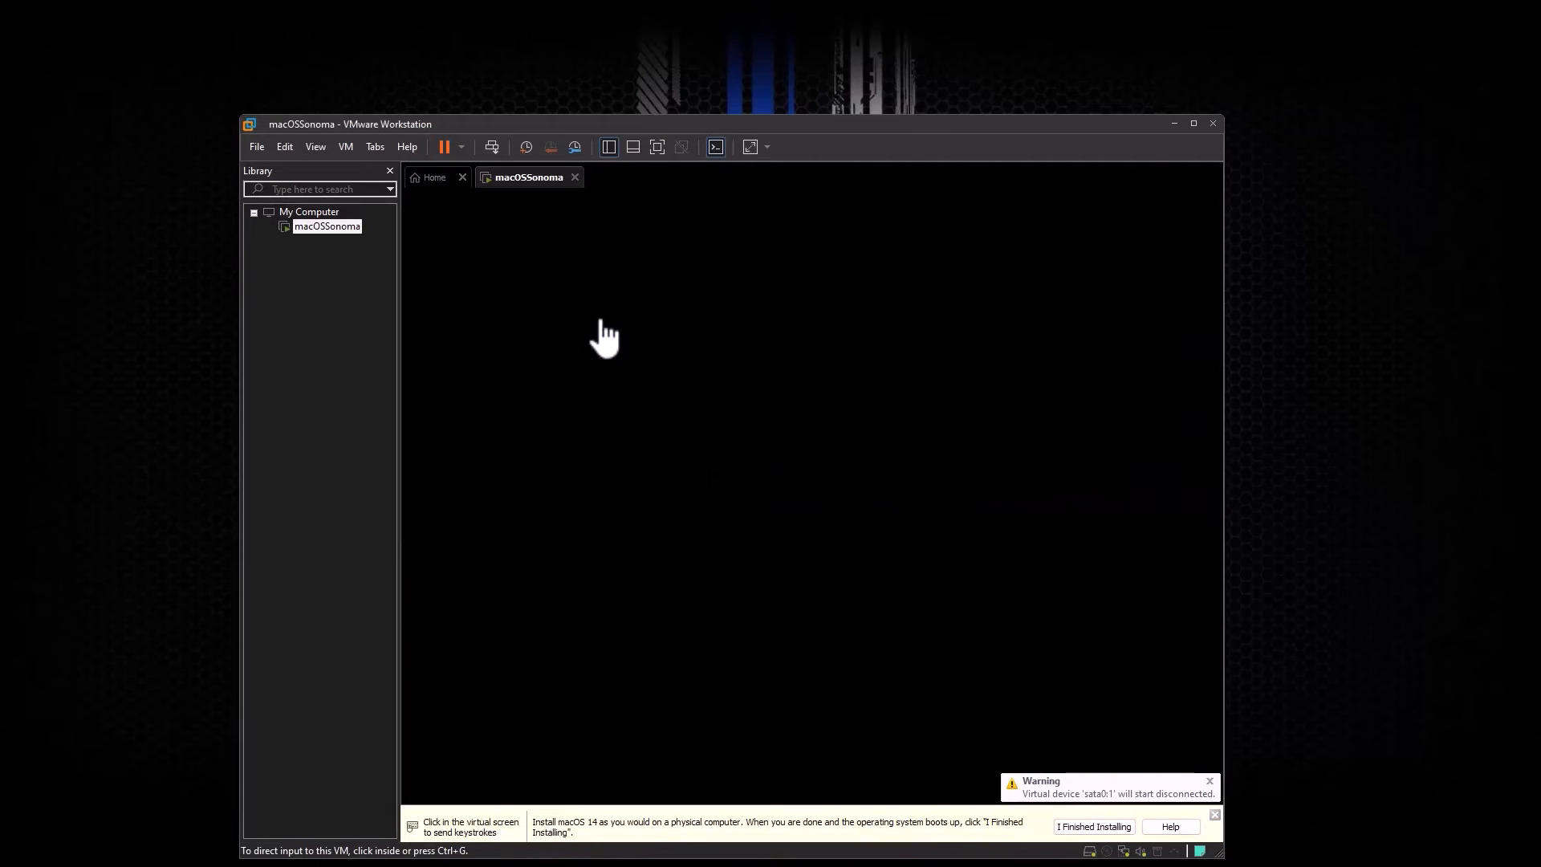
Step: Connect the SanDisk 3.2Gen1 USB drive to the running macOSSonoma VM
right_click(516, 175)
mouse_move(572, 227)
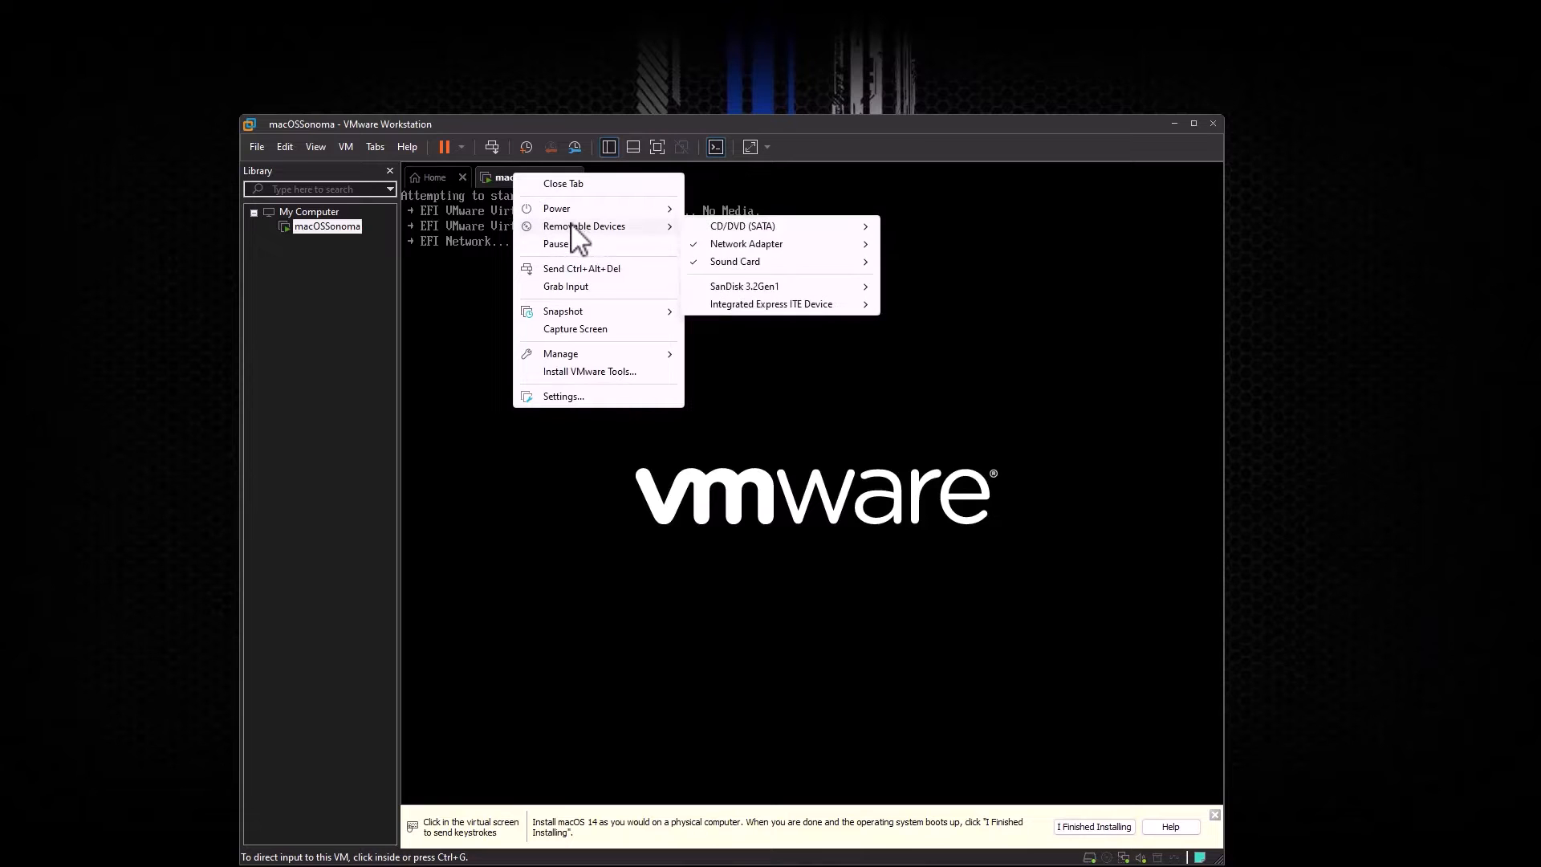
mouse_move(747, 289)
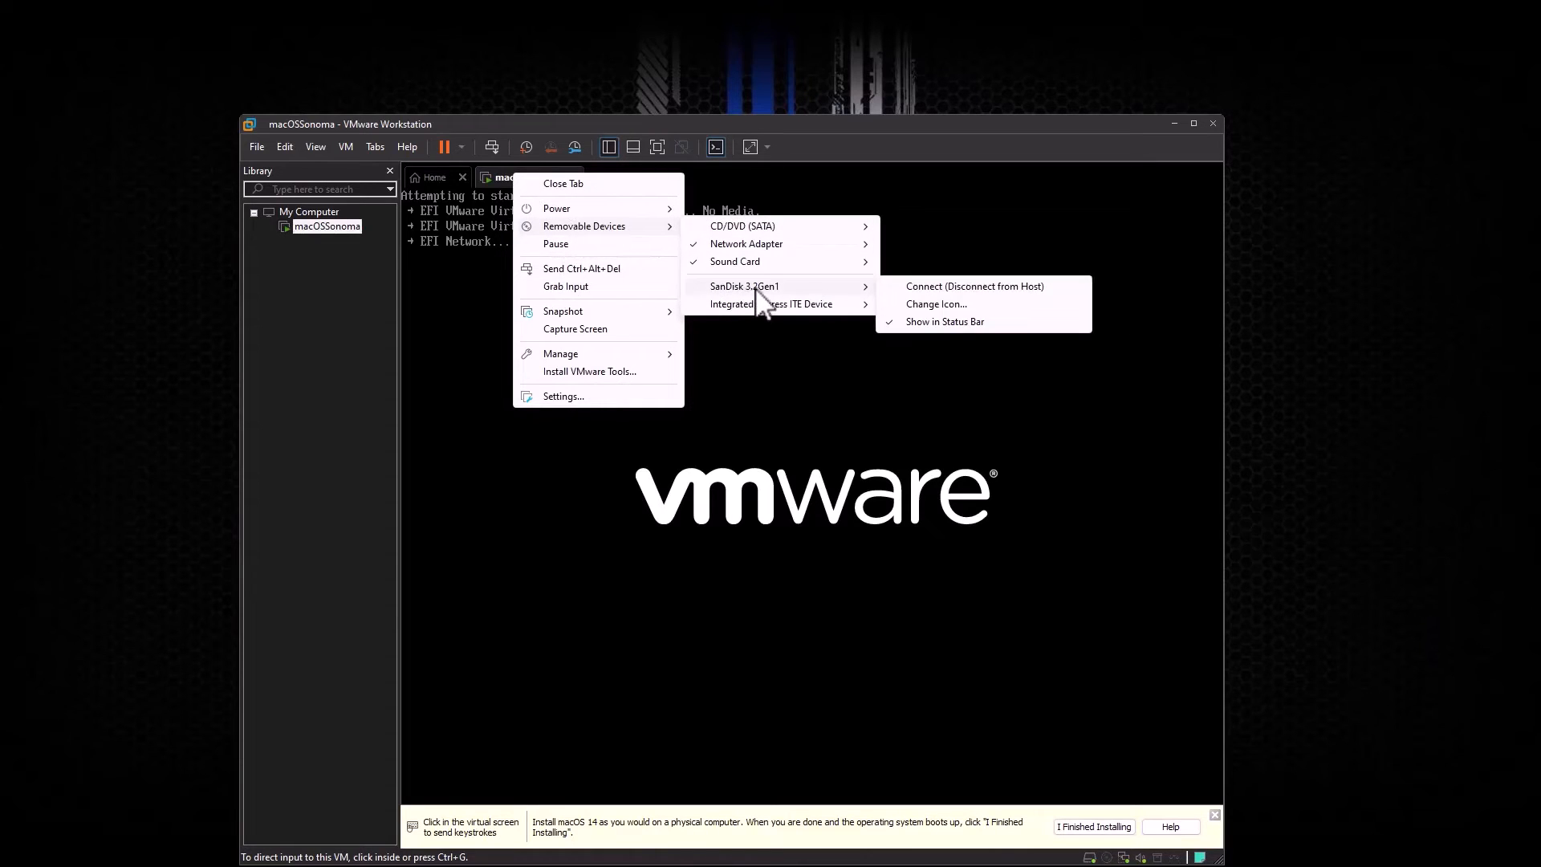
left_click(943, 287)
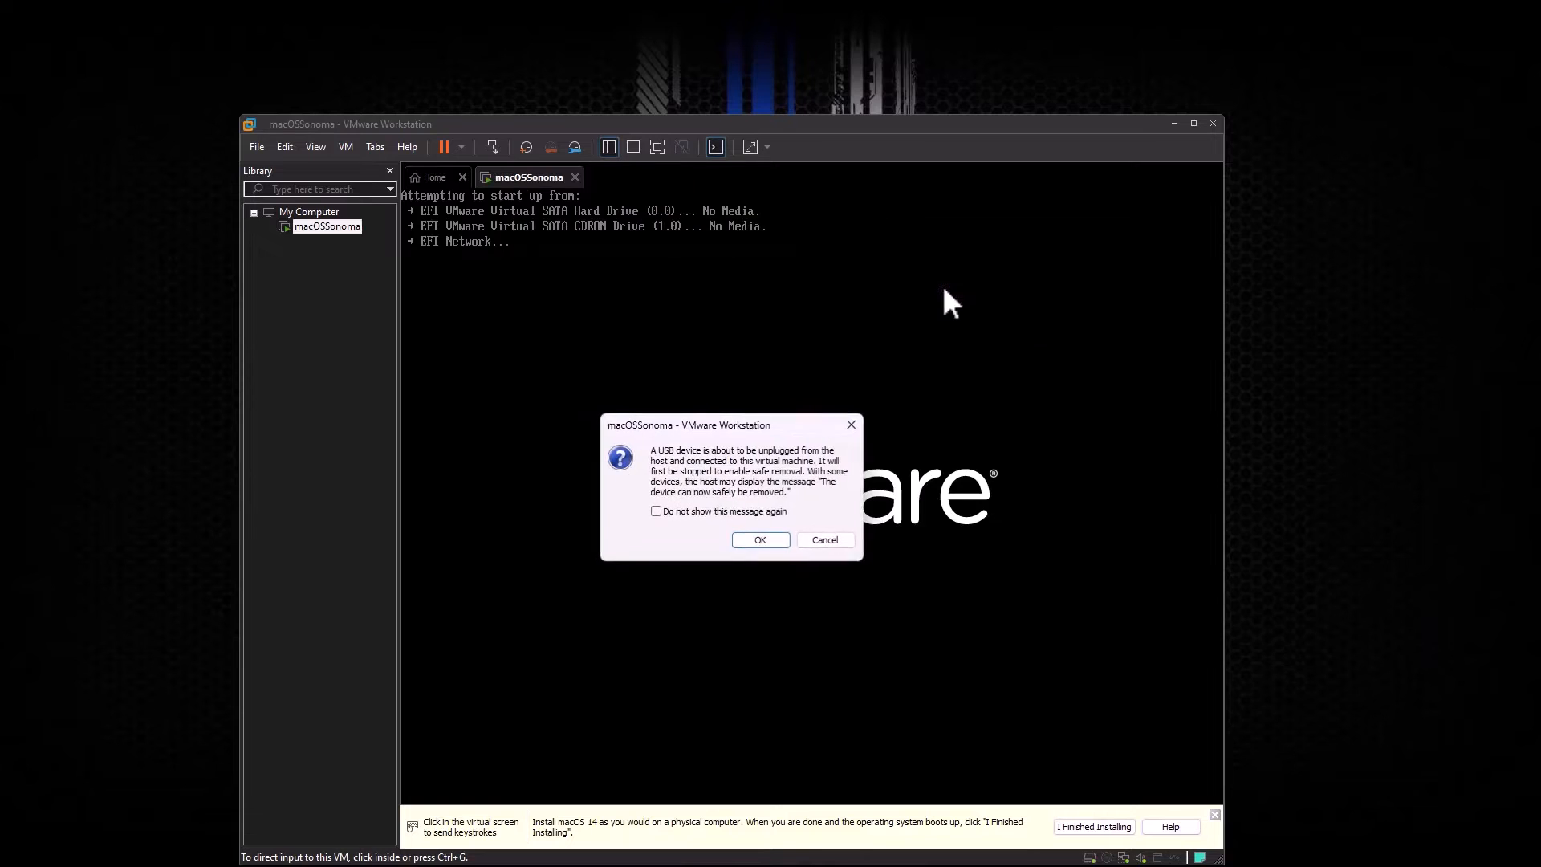
left_click(764, 540)
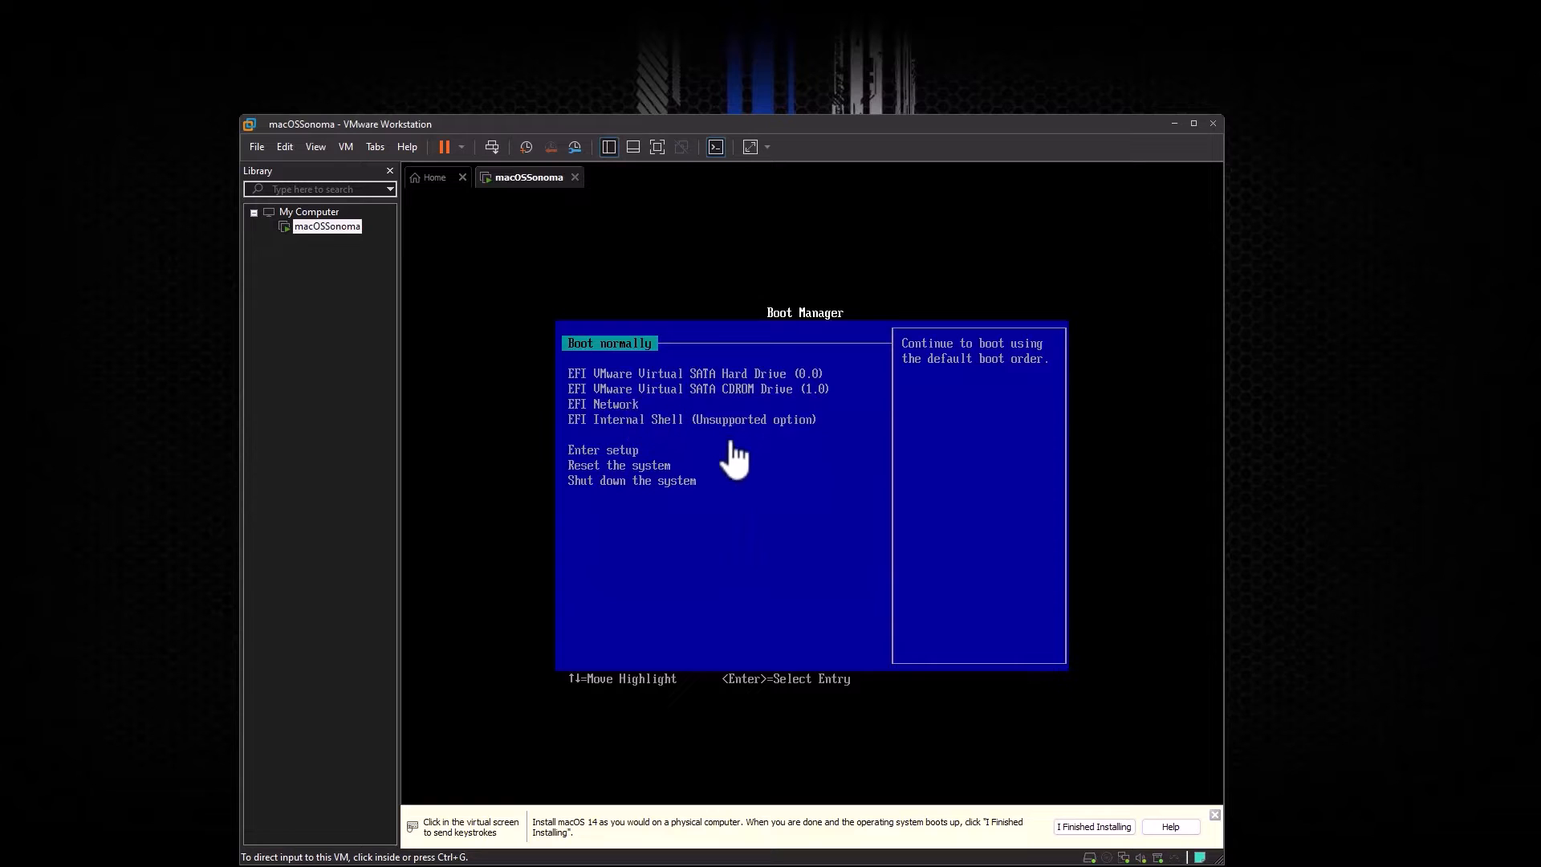
Step: Request a restart of the guest operating system from the VM's Power options
right_click(525, 198)
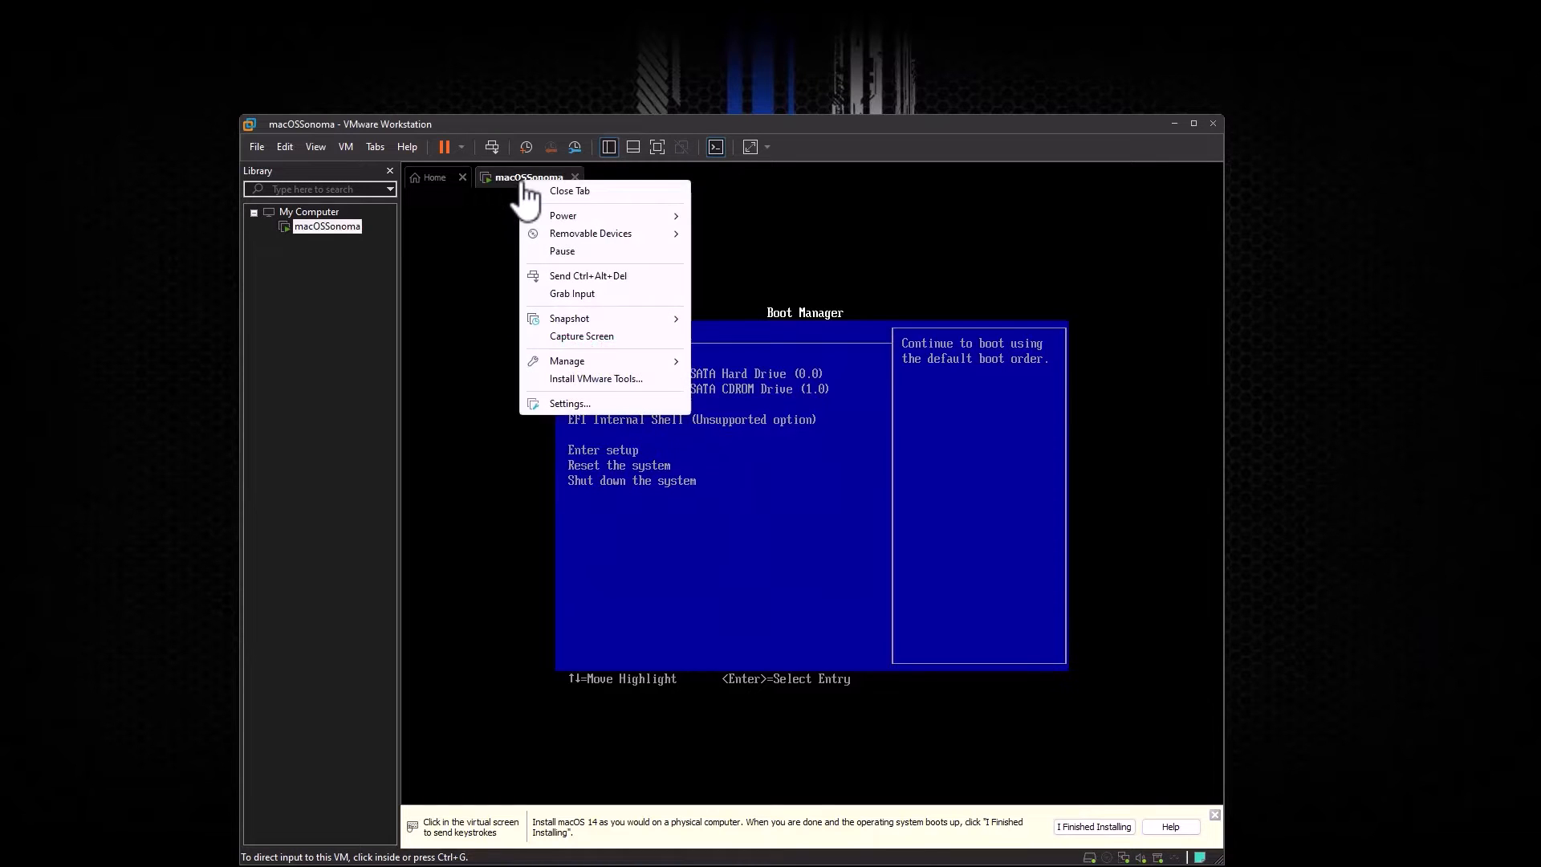
mouse_move(582, 217)
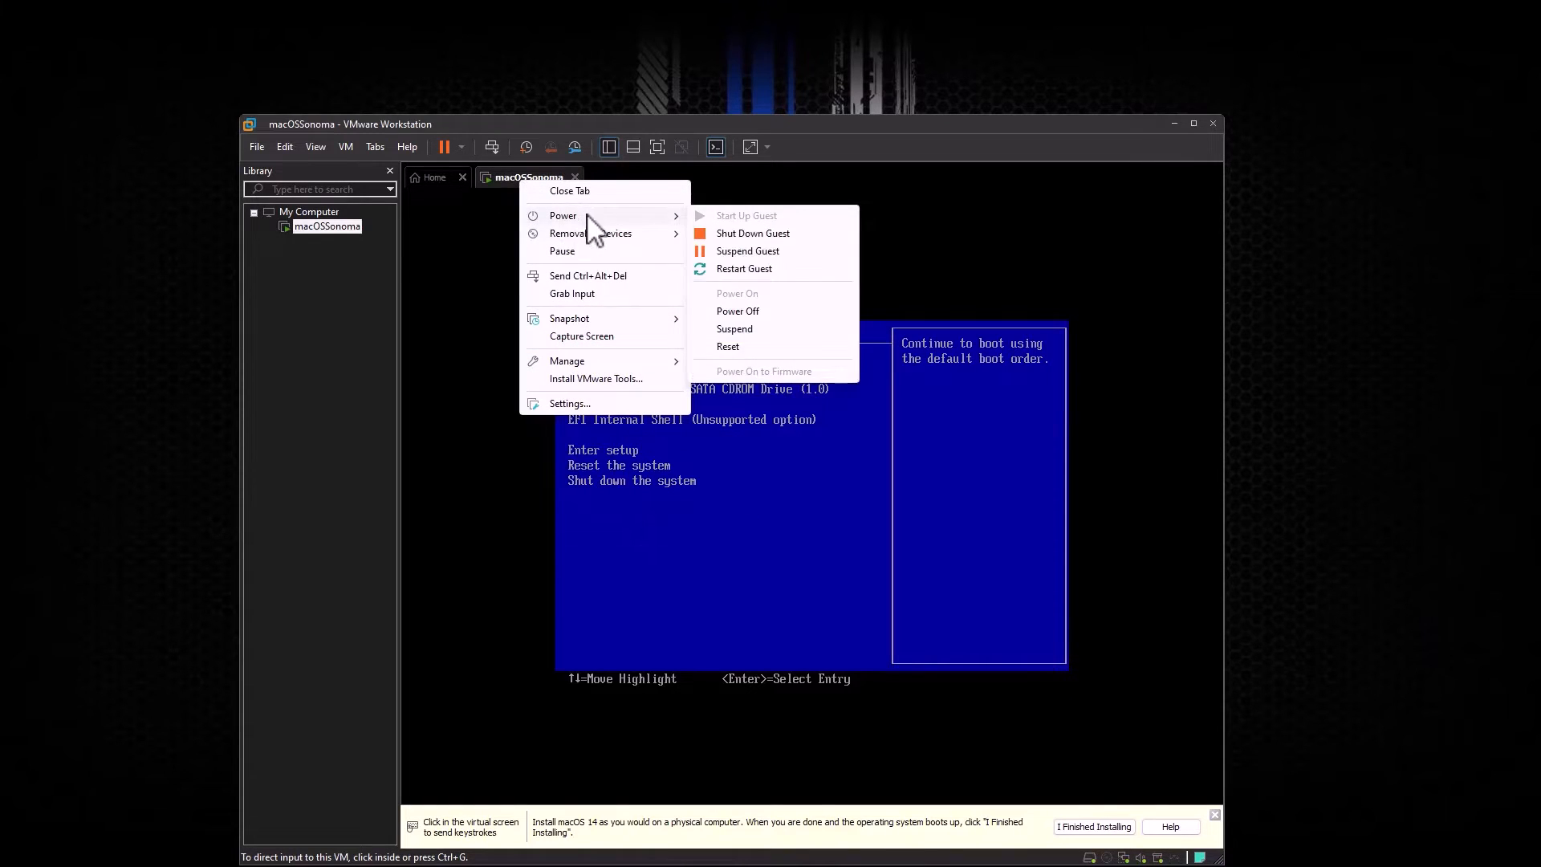
left_click(742, 270)
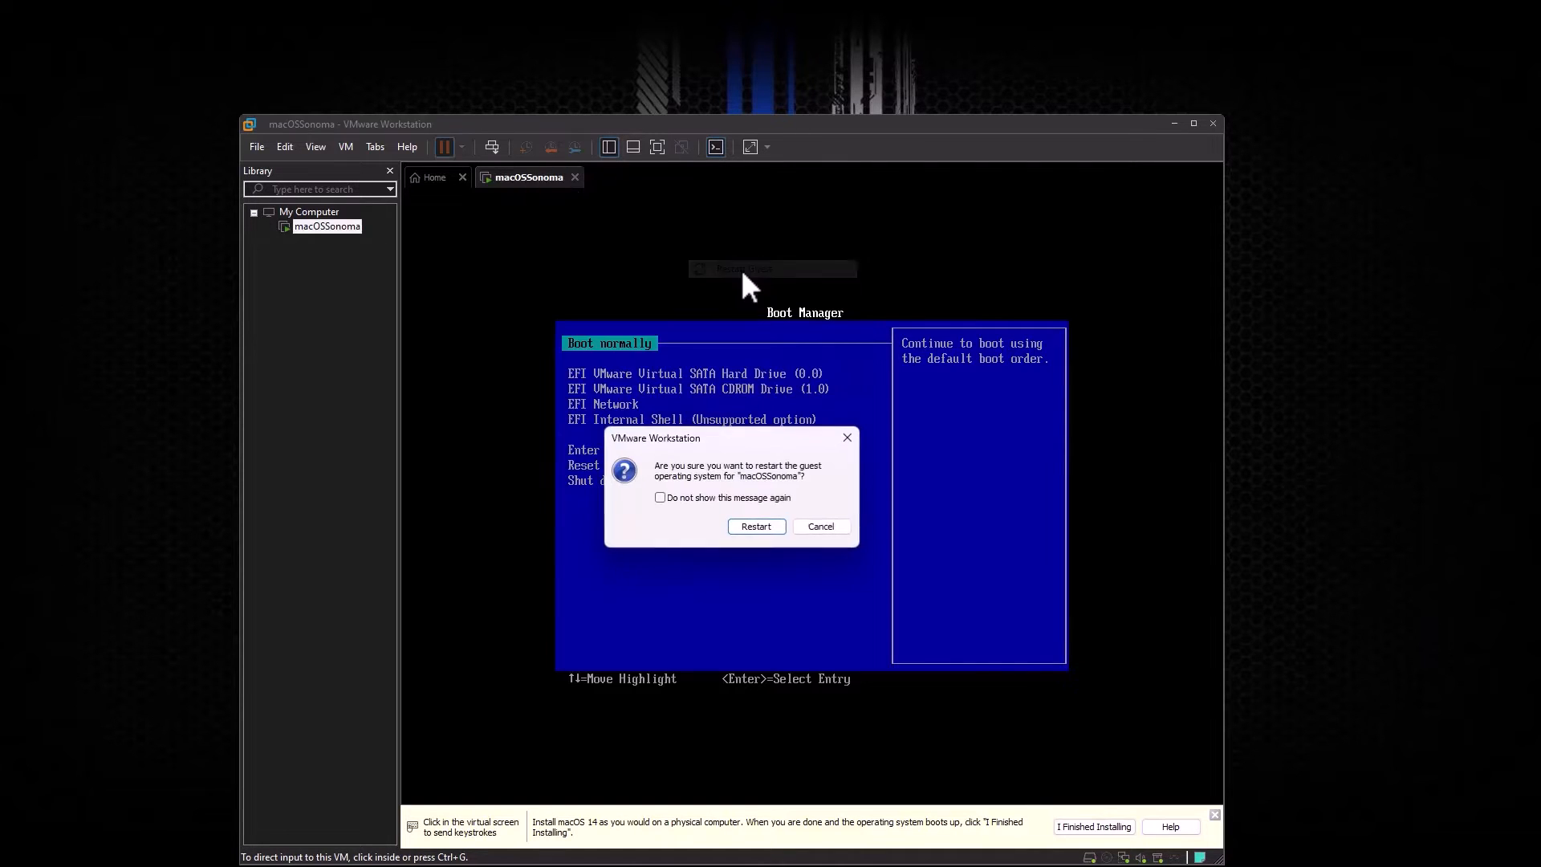
Step: Confirm the restart, then boot macOS Base System from the OpenCore boot picker
left_click(756, 527)
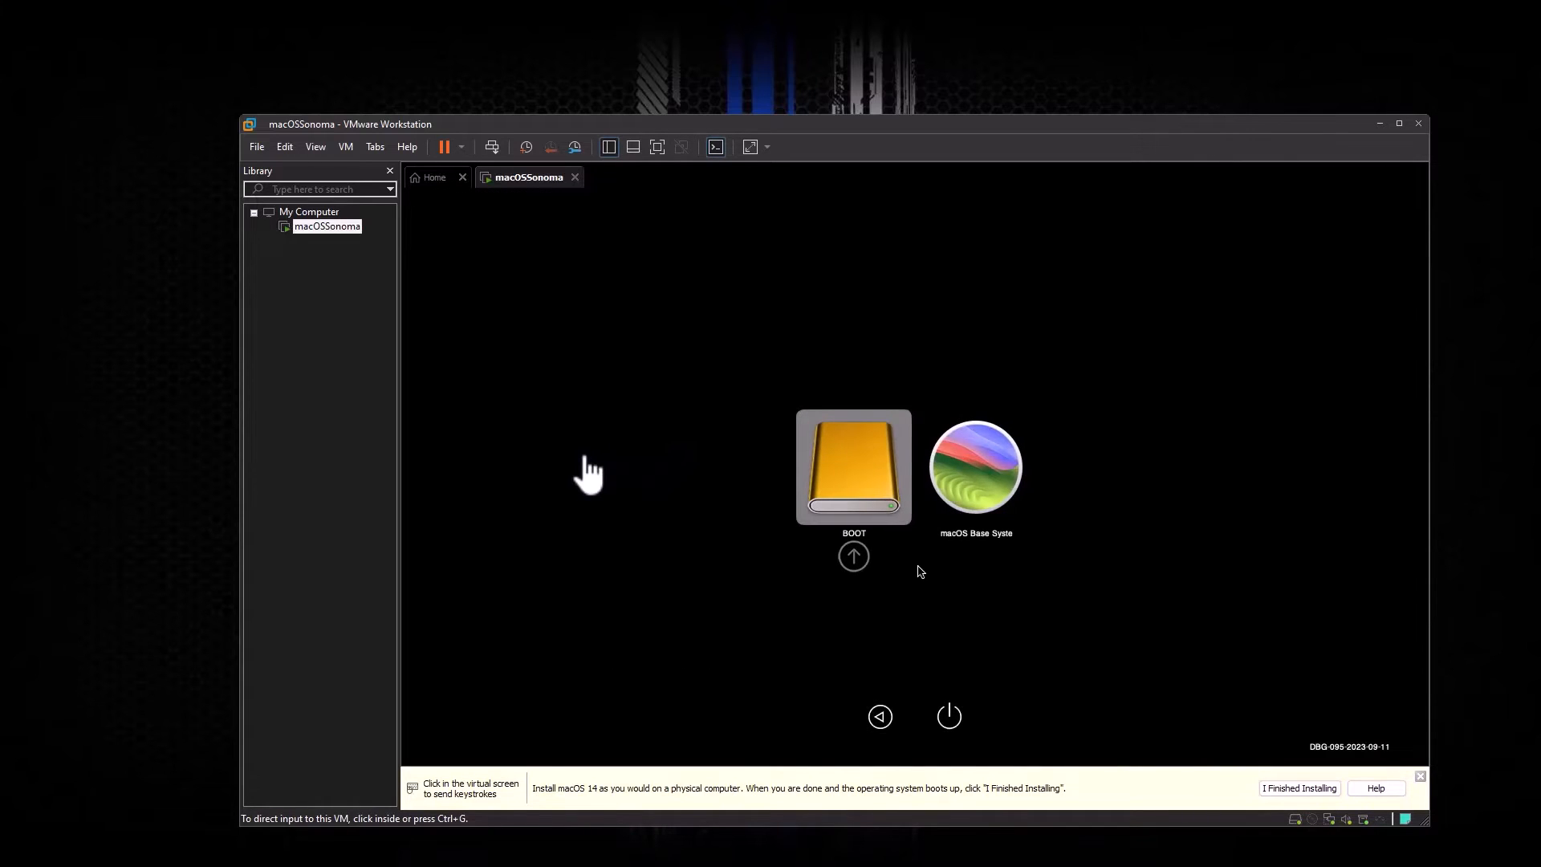
left_click(589, 474)
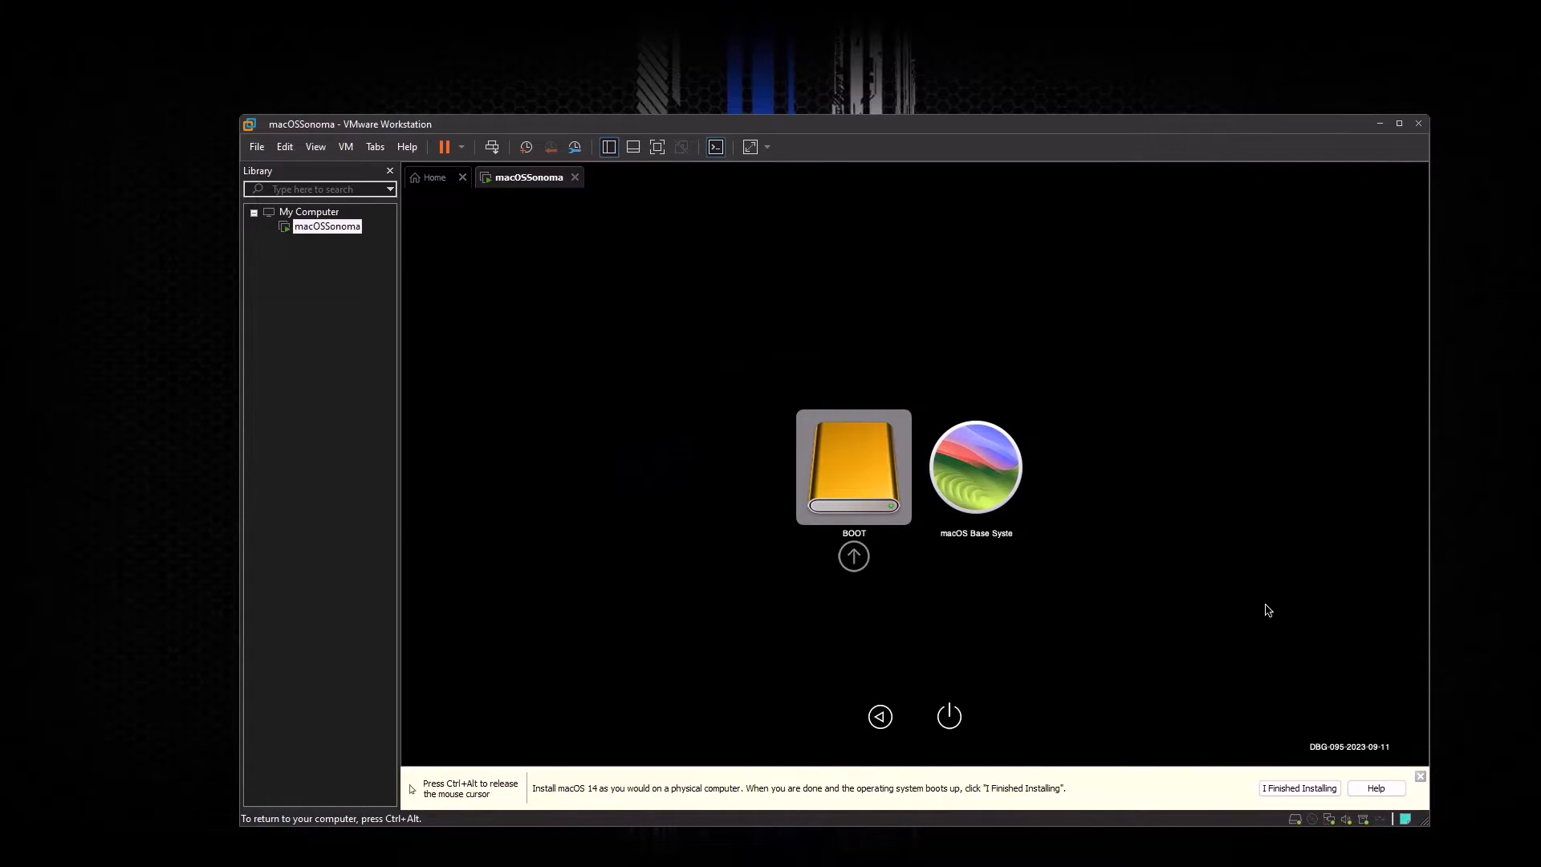
key("Right")
key("Left")
key("Right")
key("Left")
key("Right")
key("Left")
key("Right")
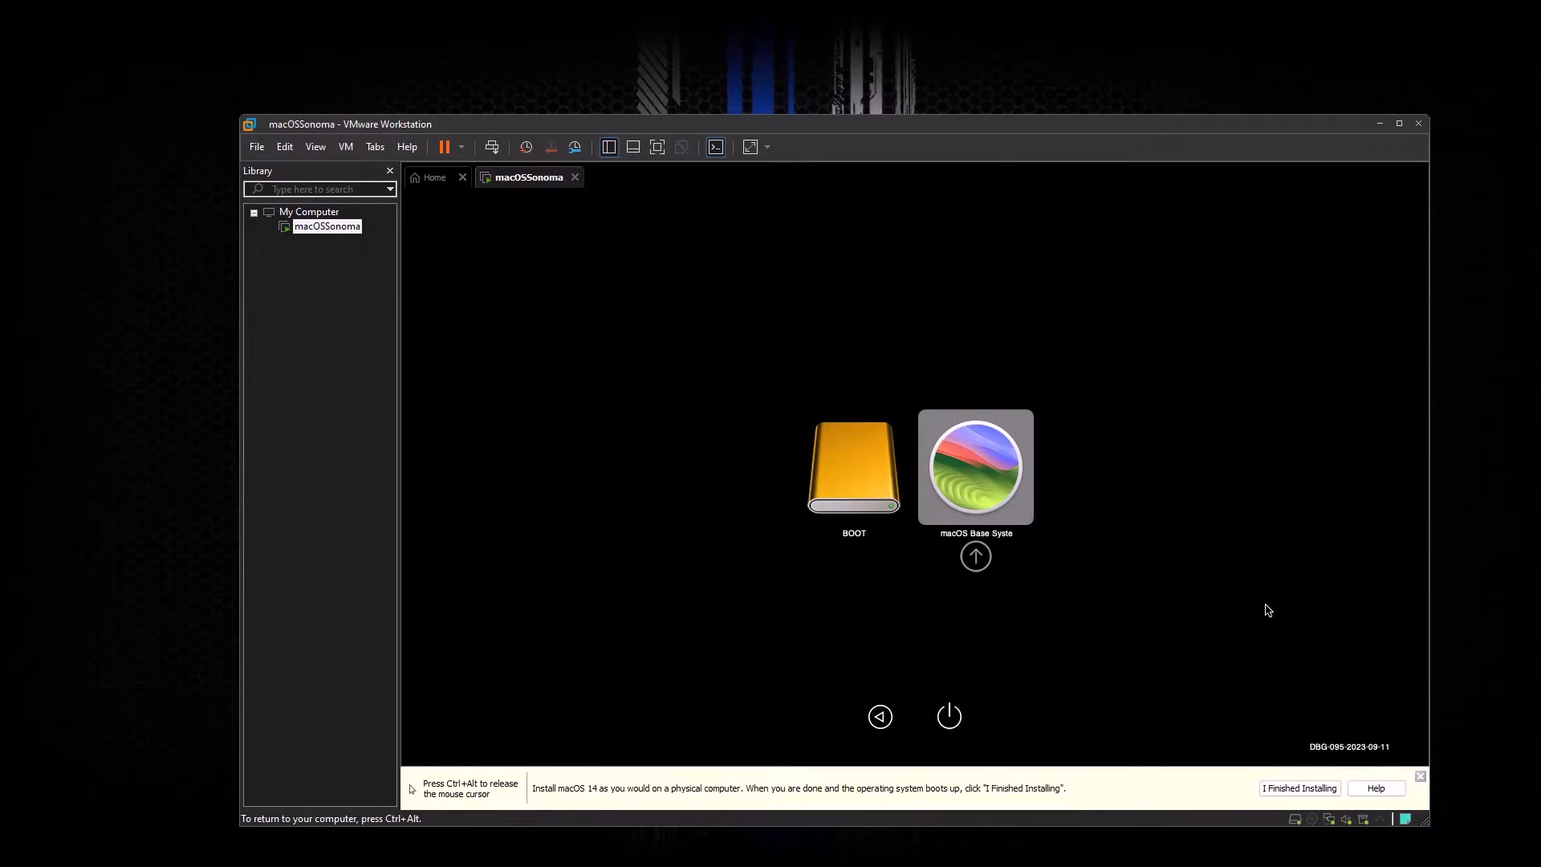
key("Return")
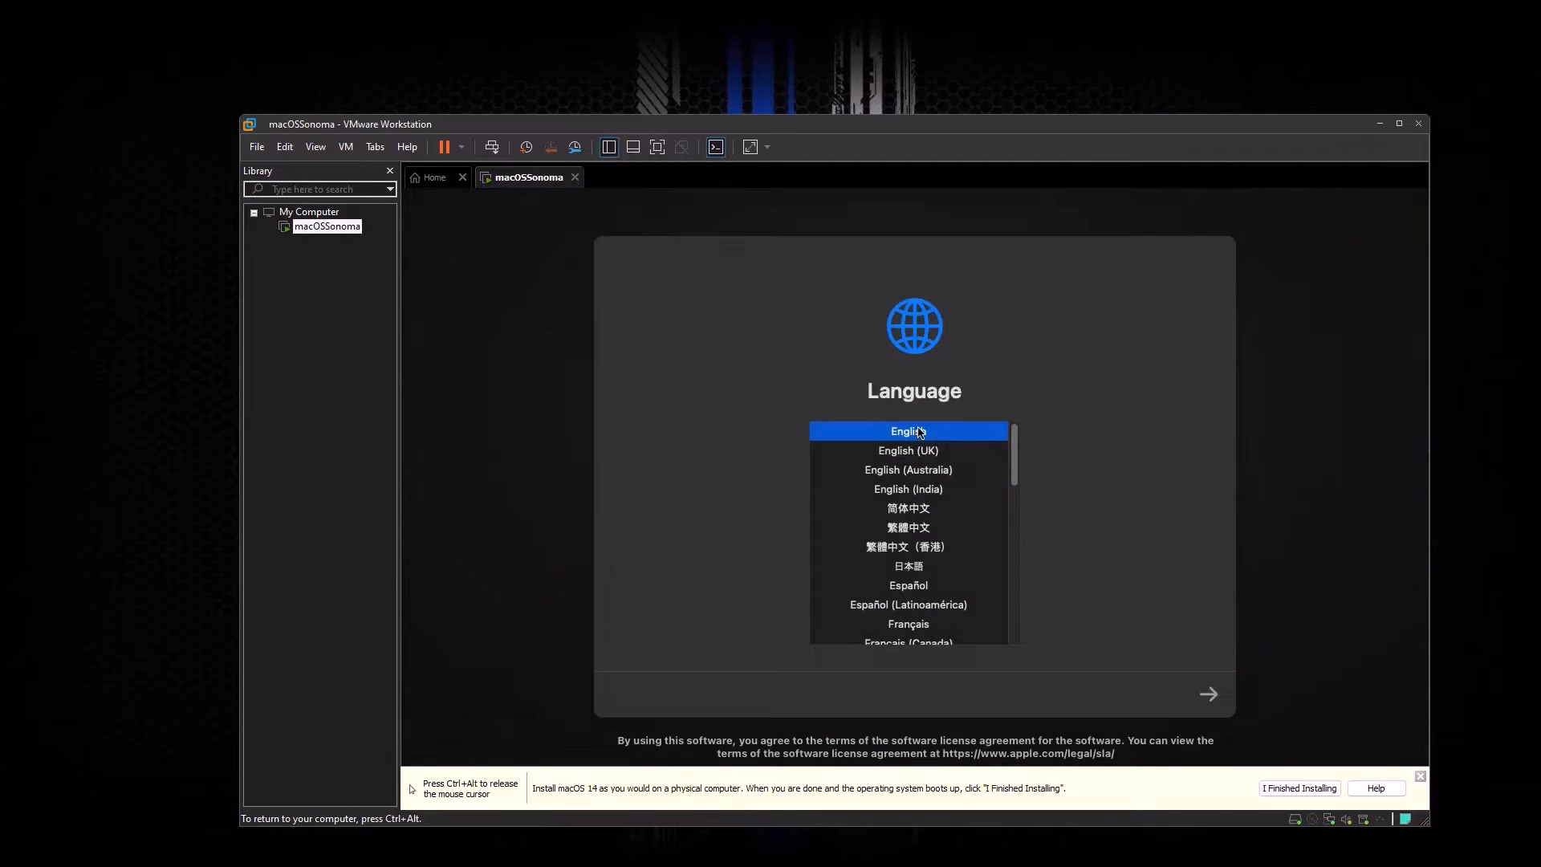
Step: Continue with English and launch Disk Utility from the recovery options
left_click(1208, 695)
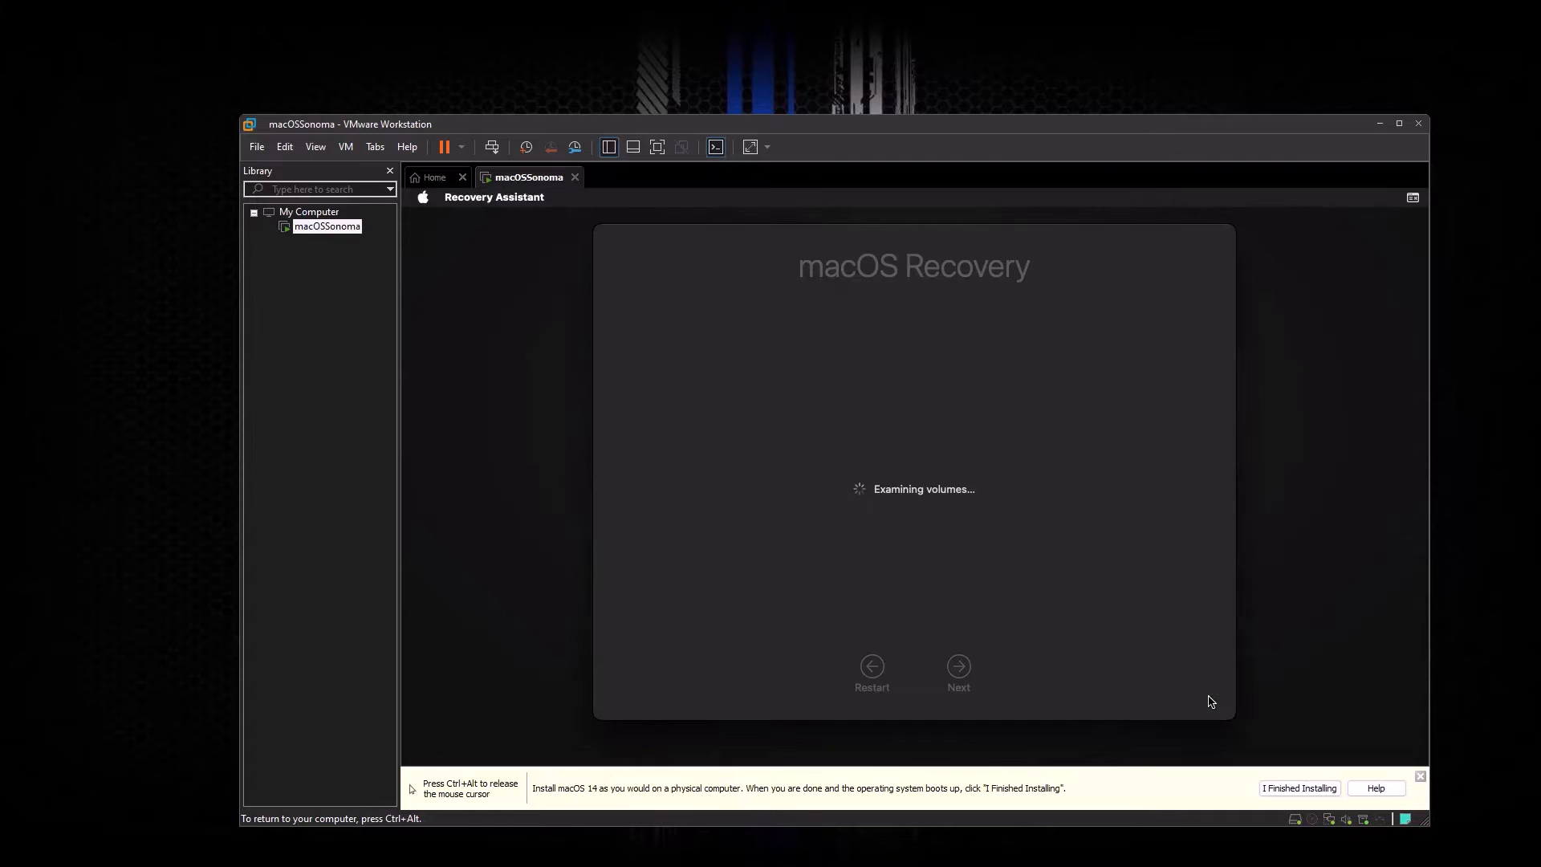
left_click(857, 539)
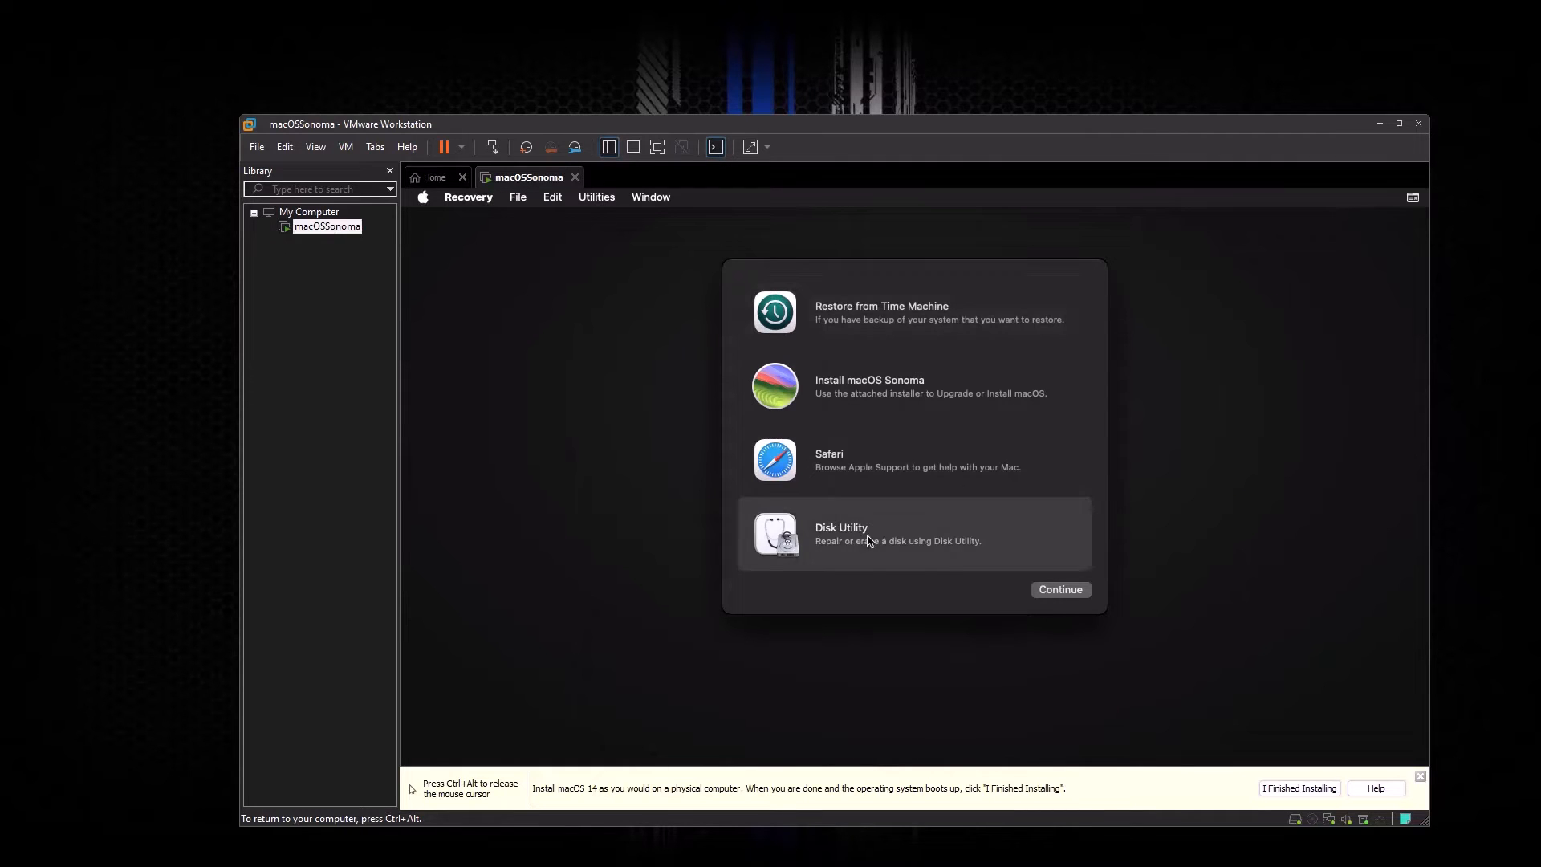
left_click(1052, 592)
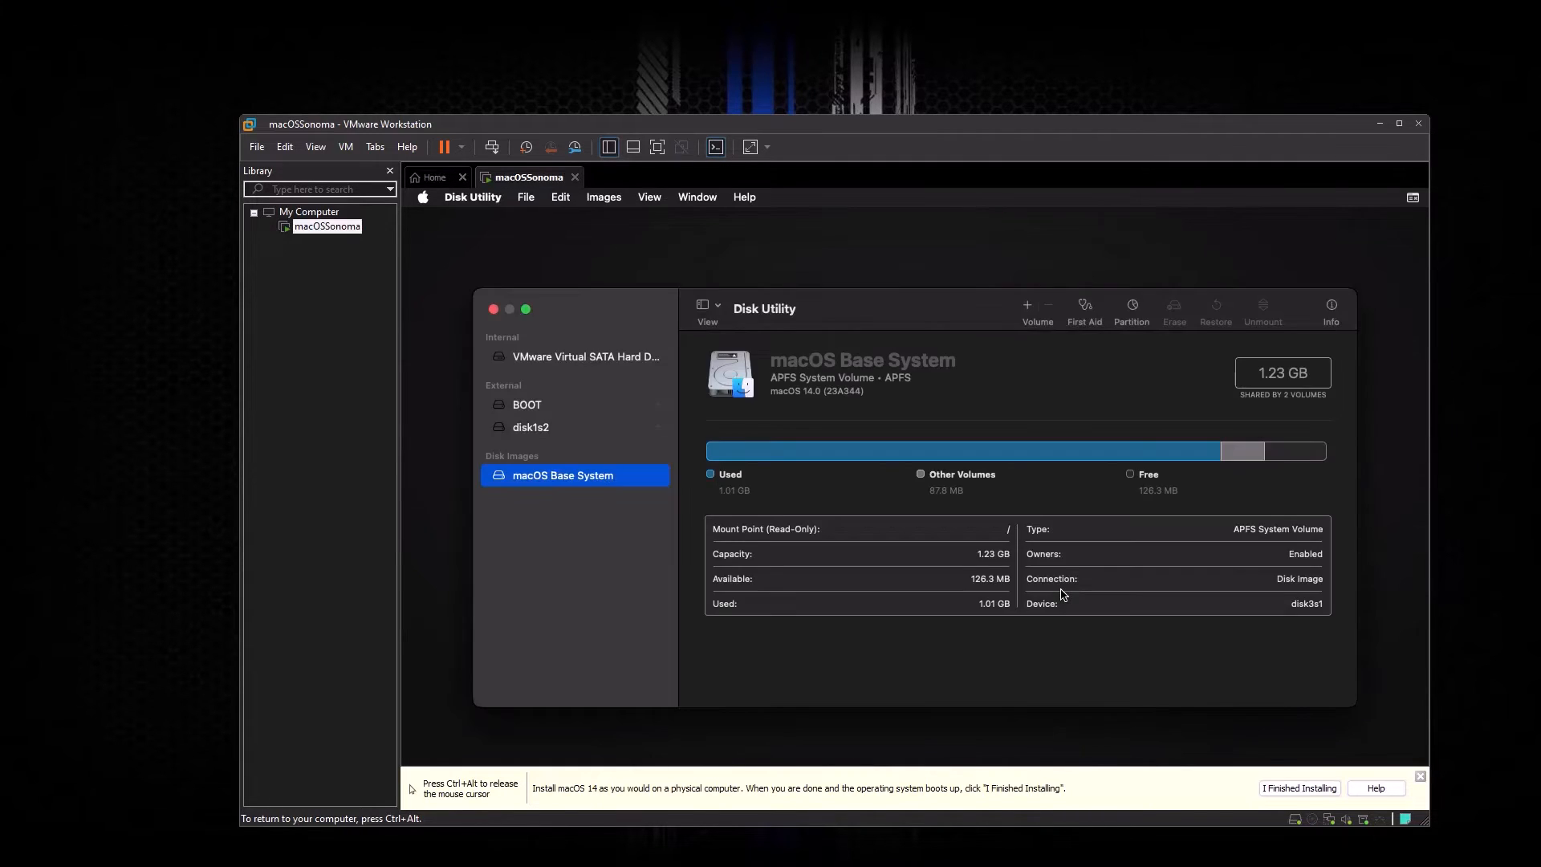
Step: Erase the VMware virtual SATA hard drive as 'Sonoma HD' (APFS, GUID Partition Map)
left_click(587, 359)
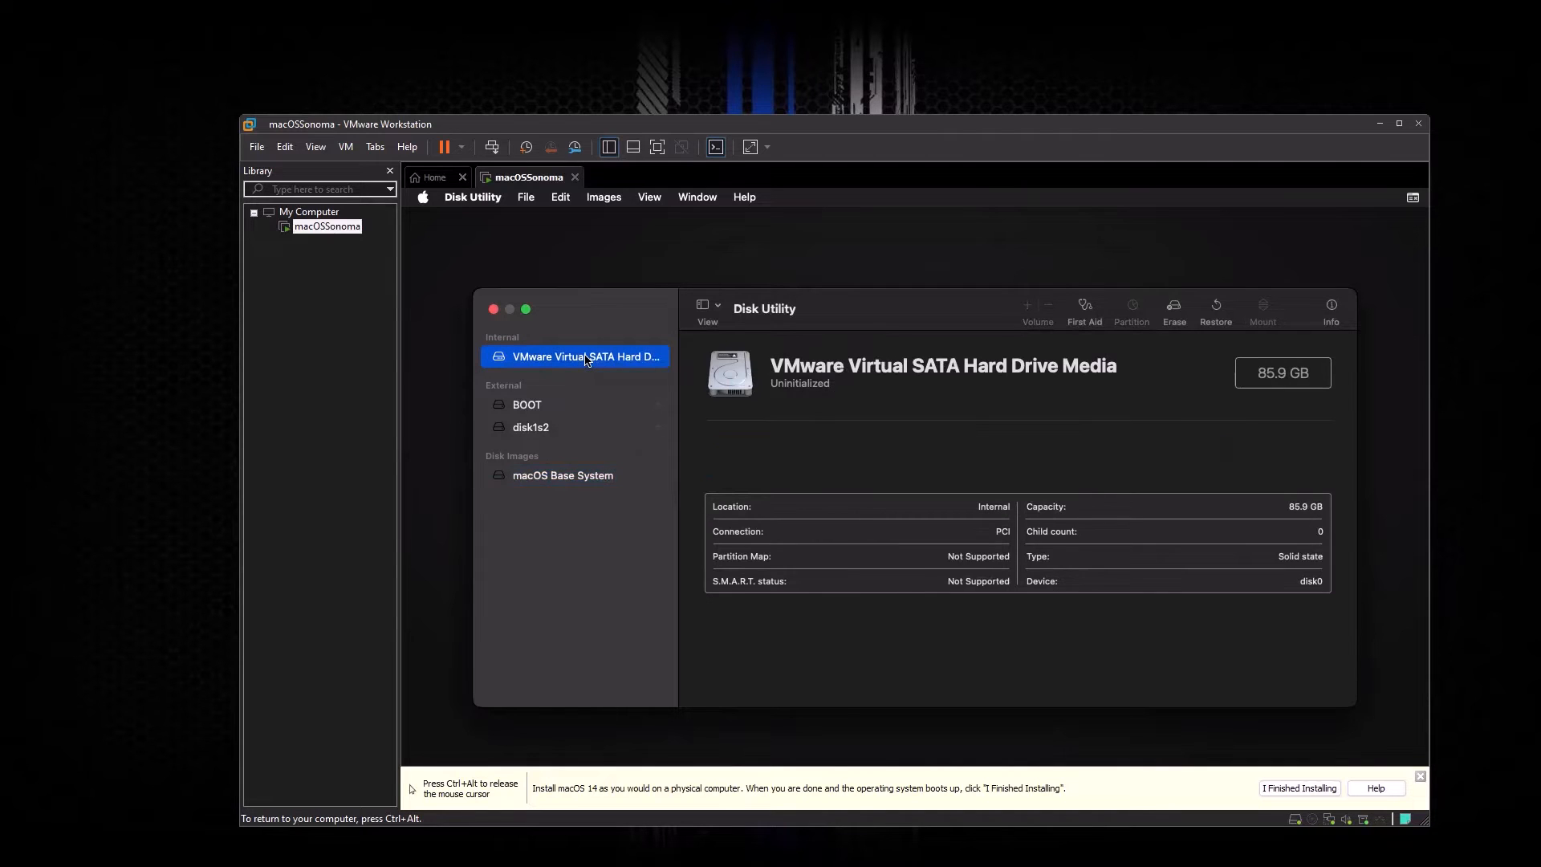
left_click(1176, 307)
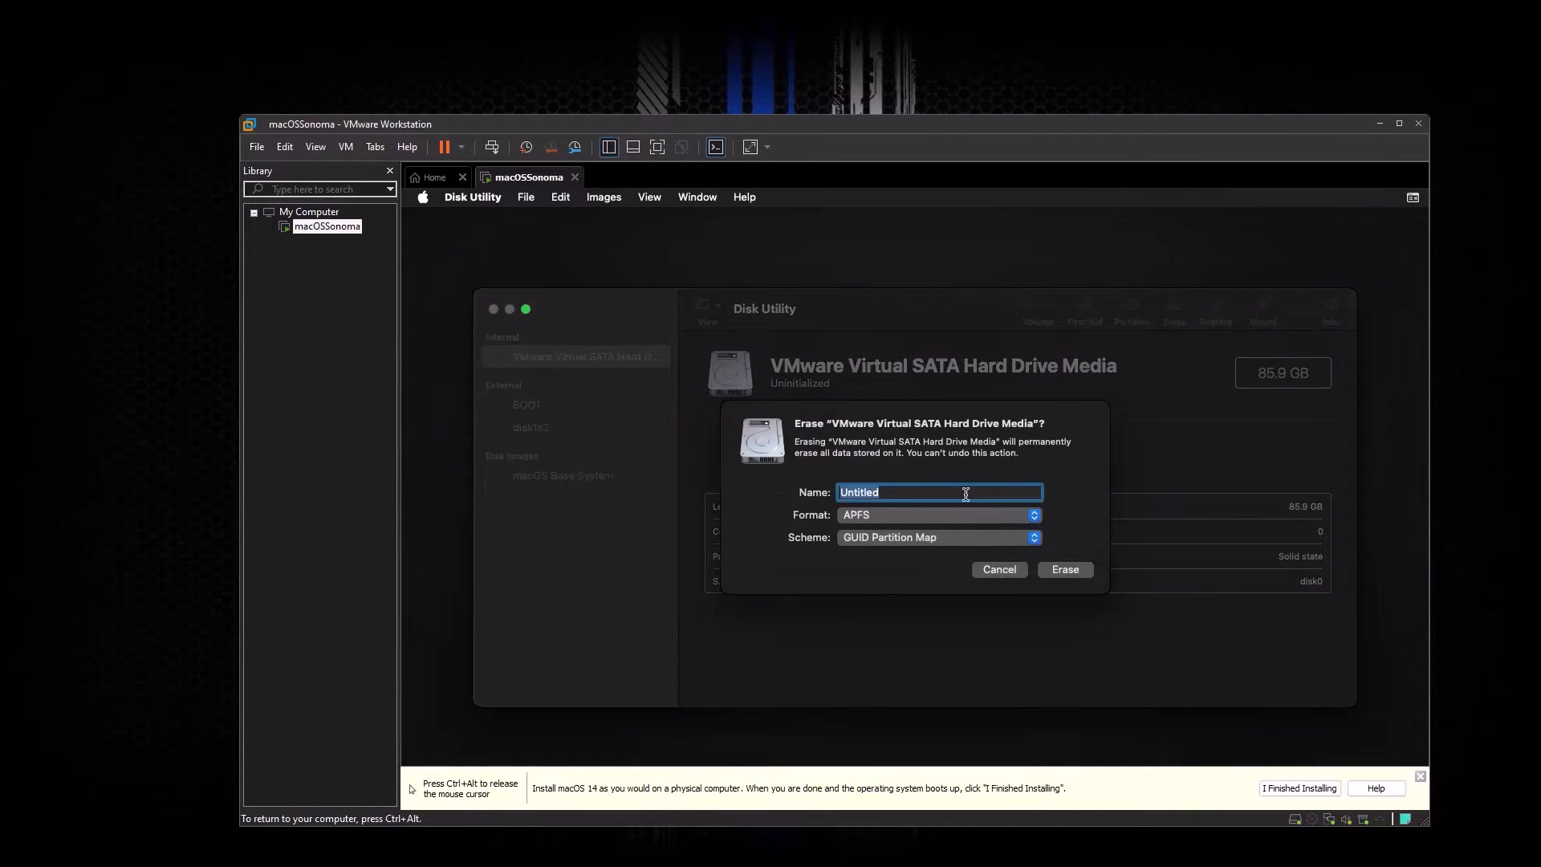
type("Sonoma HD")
left_click(1065, 570)
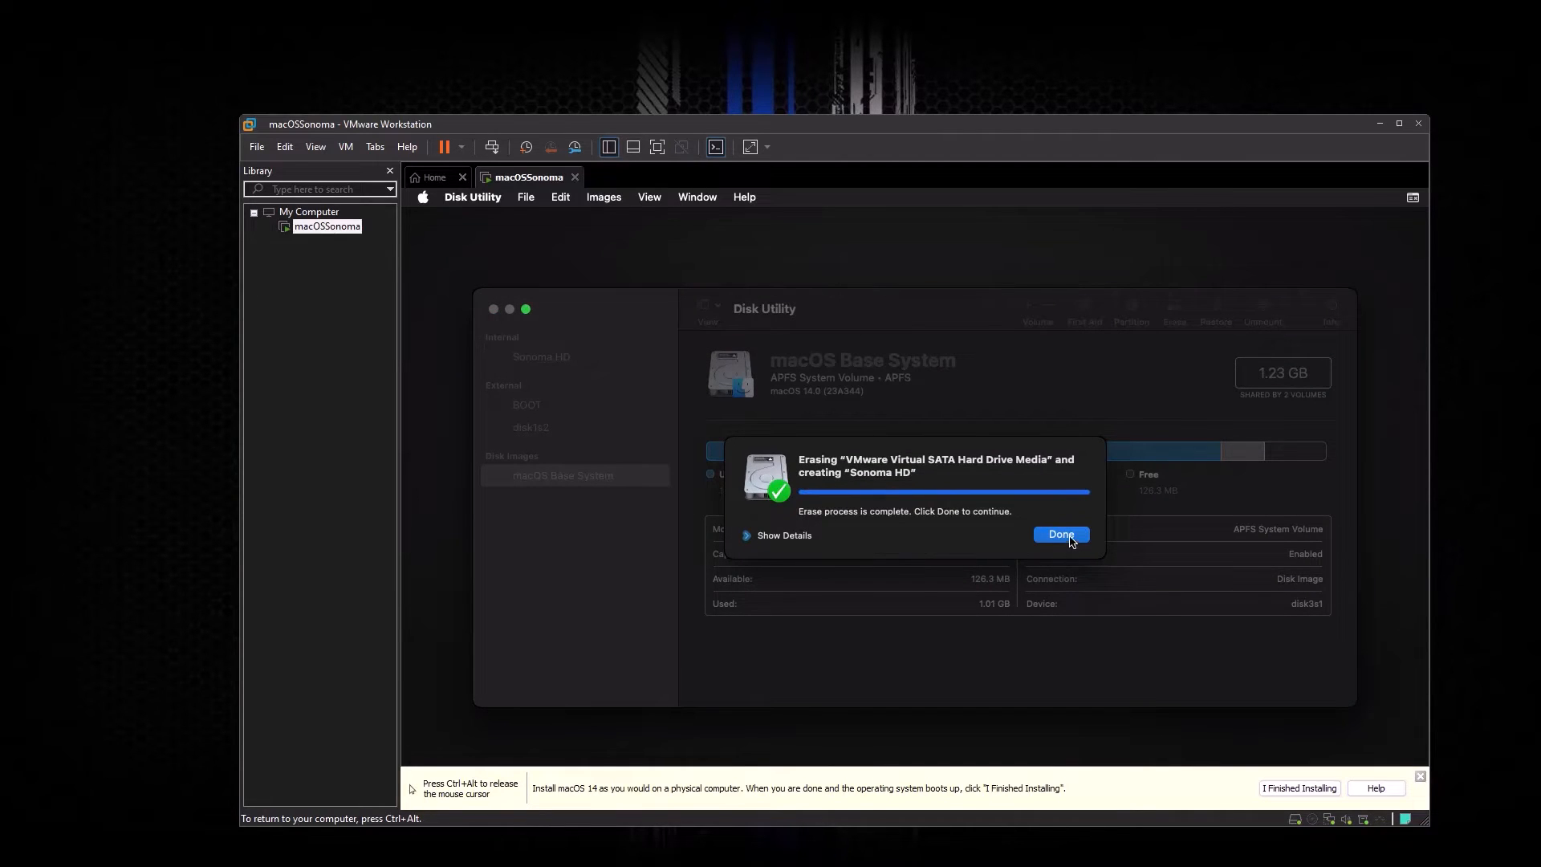
left_click(1061, 534)
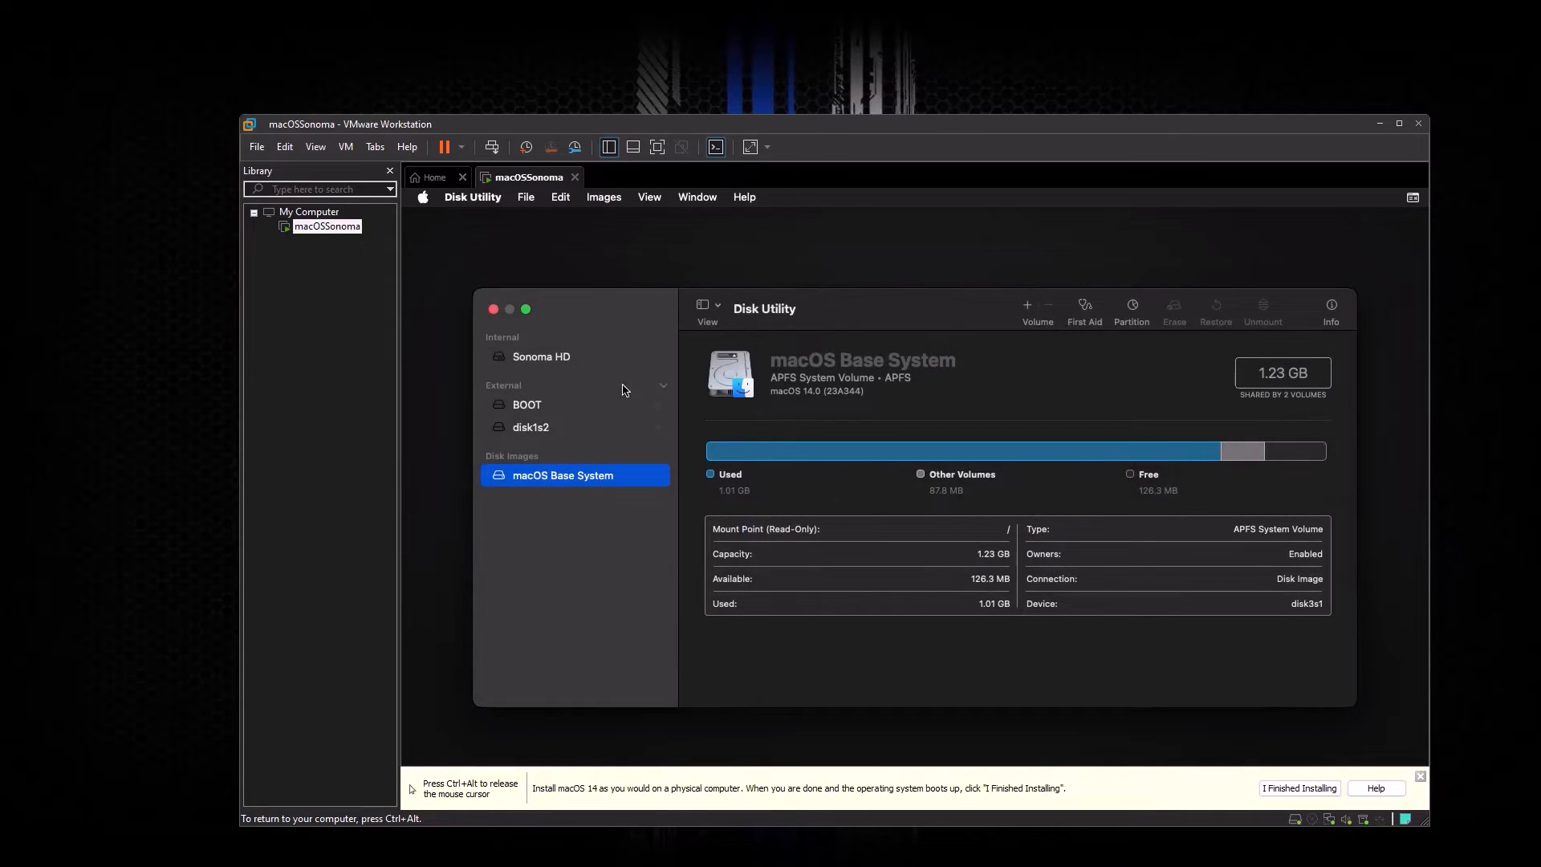
Step: Quit Disk Utility, shut down macOS from the Apple menu, and minimize VMware Workstation
left_click(493, 309)
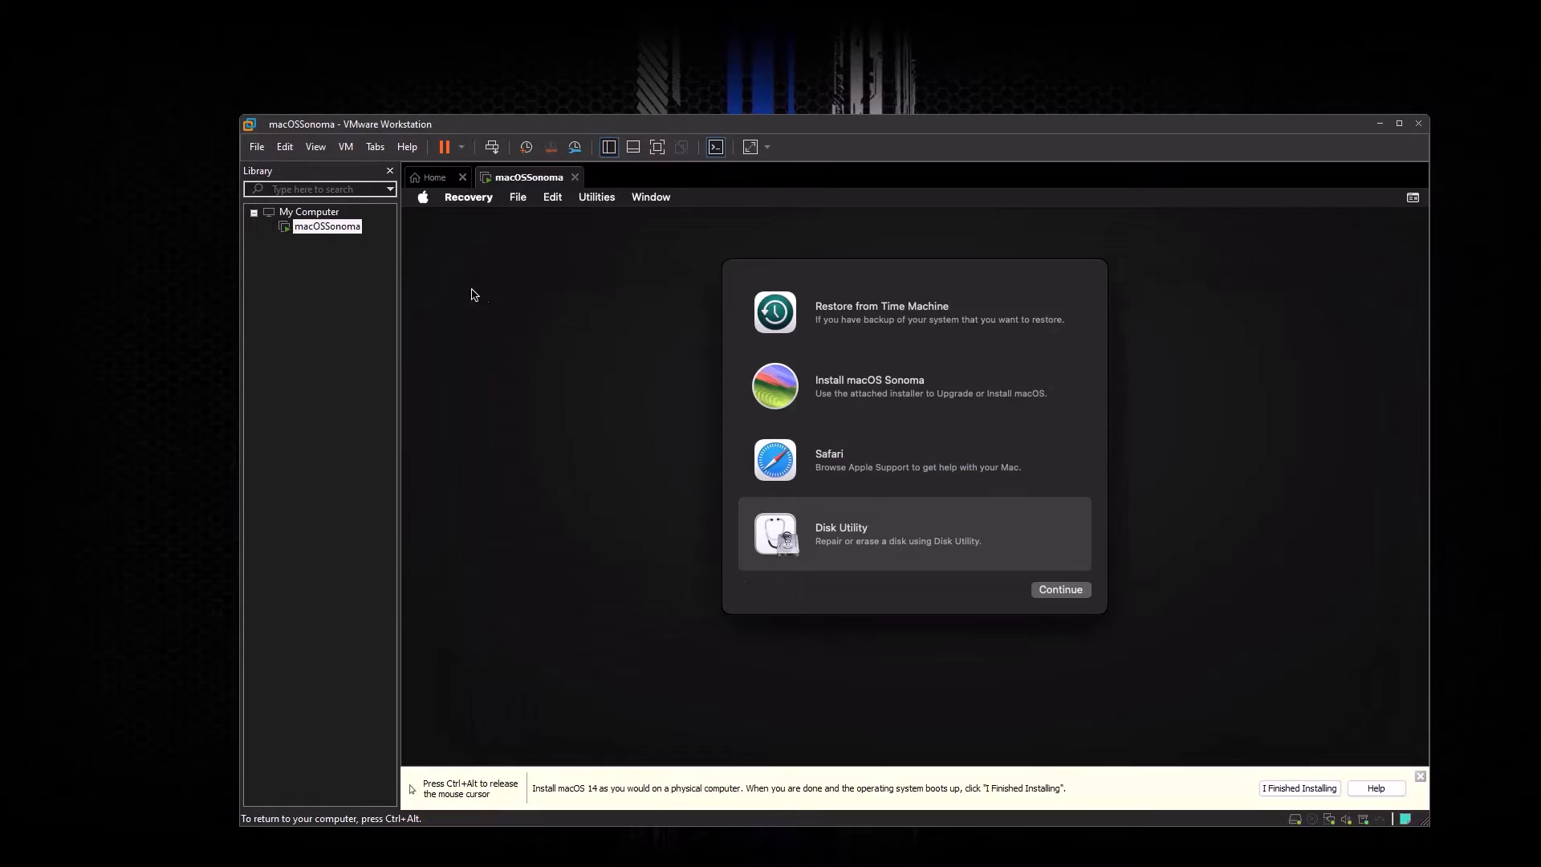
left_click(423, 199)
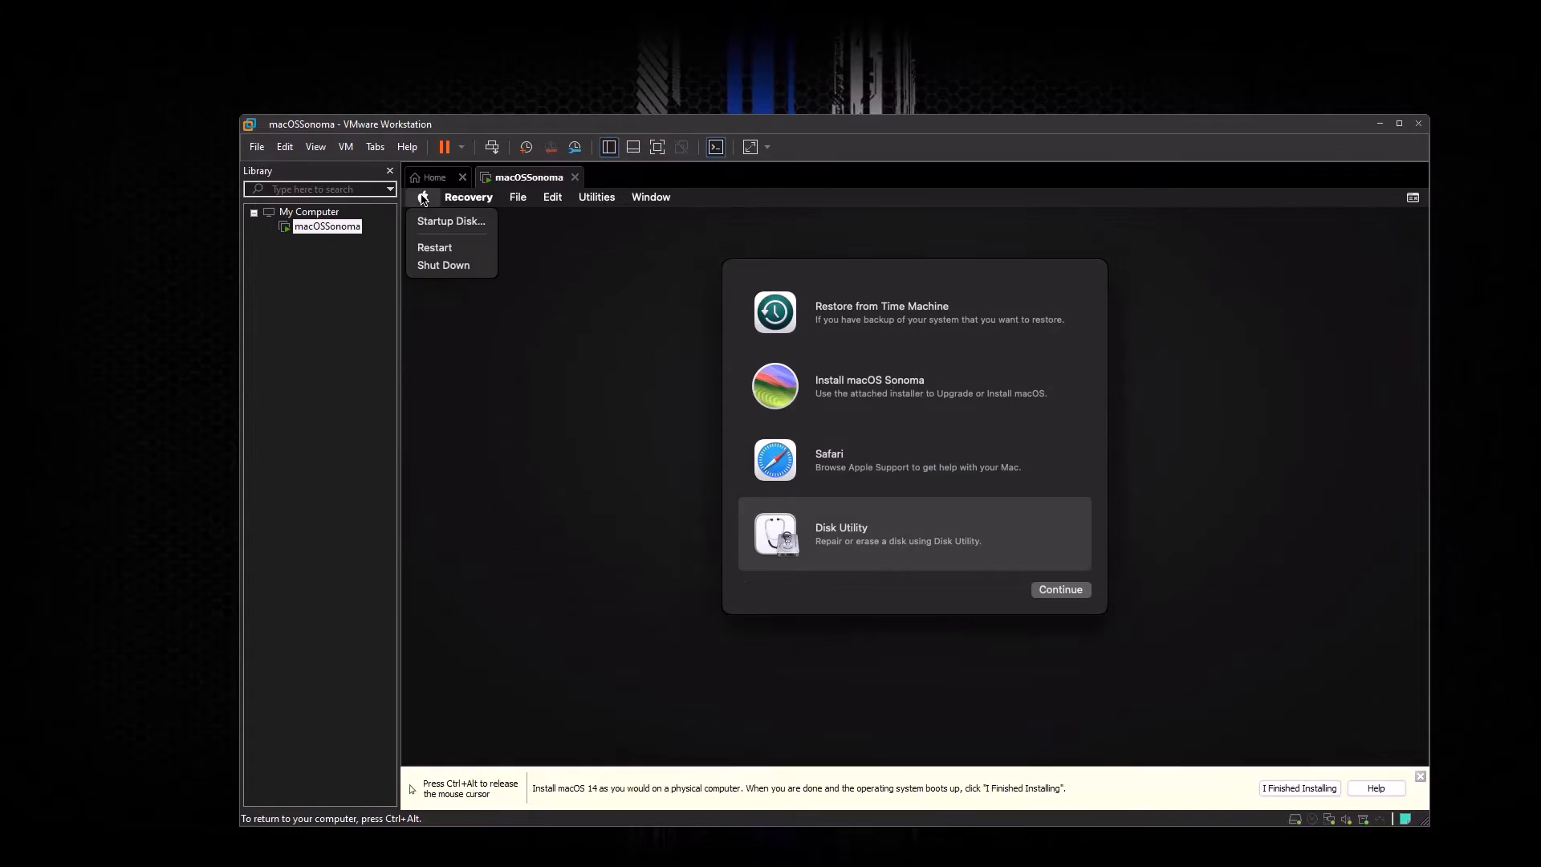
left_click(432, 267)
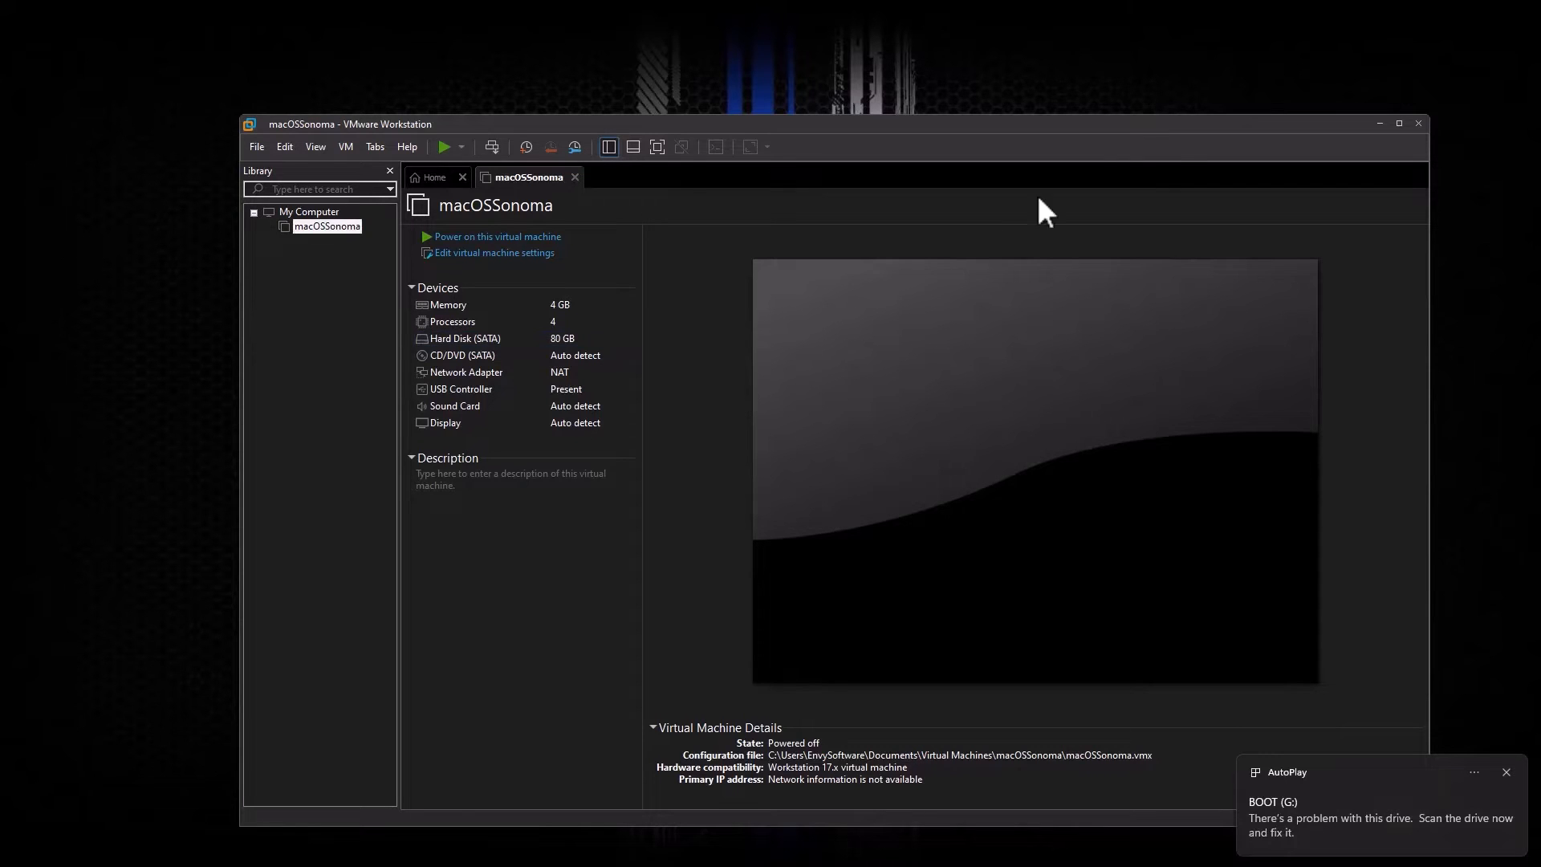
left_click(1379, 123)
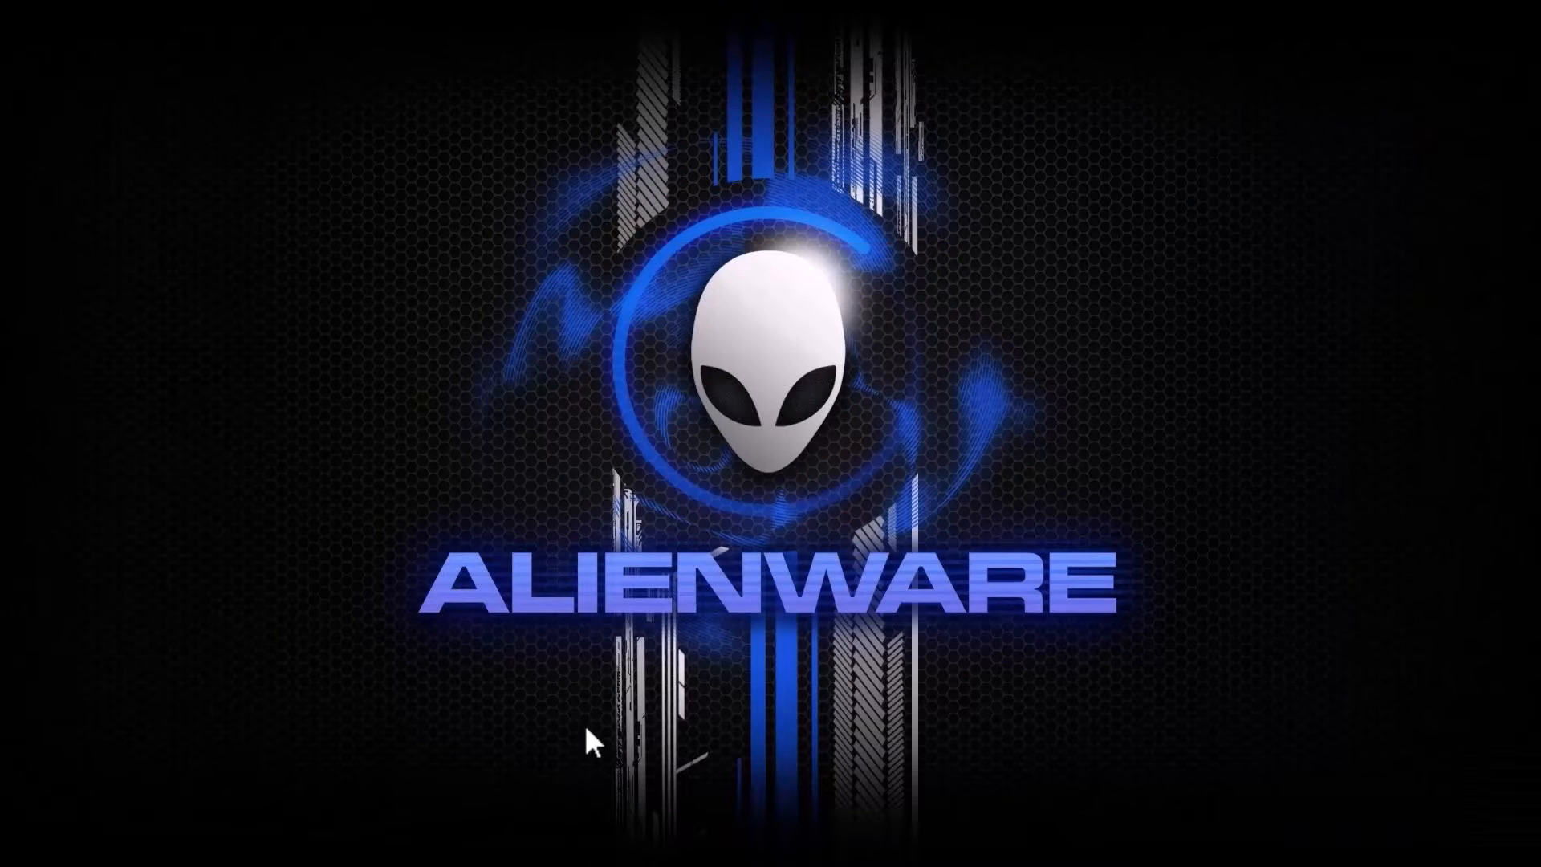
Step: Select macOSSonoma.vmdk in the macOSSonoma folder and search Start for 'da' to find DAEMON Tools Lite
left_click(631, 849)
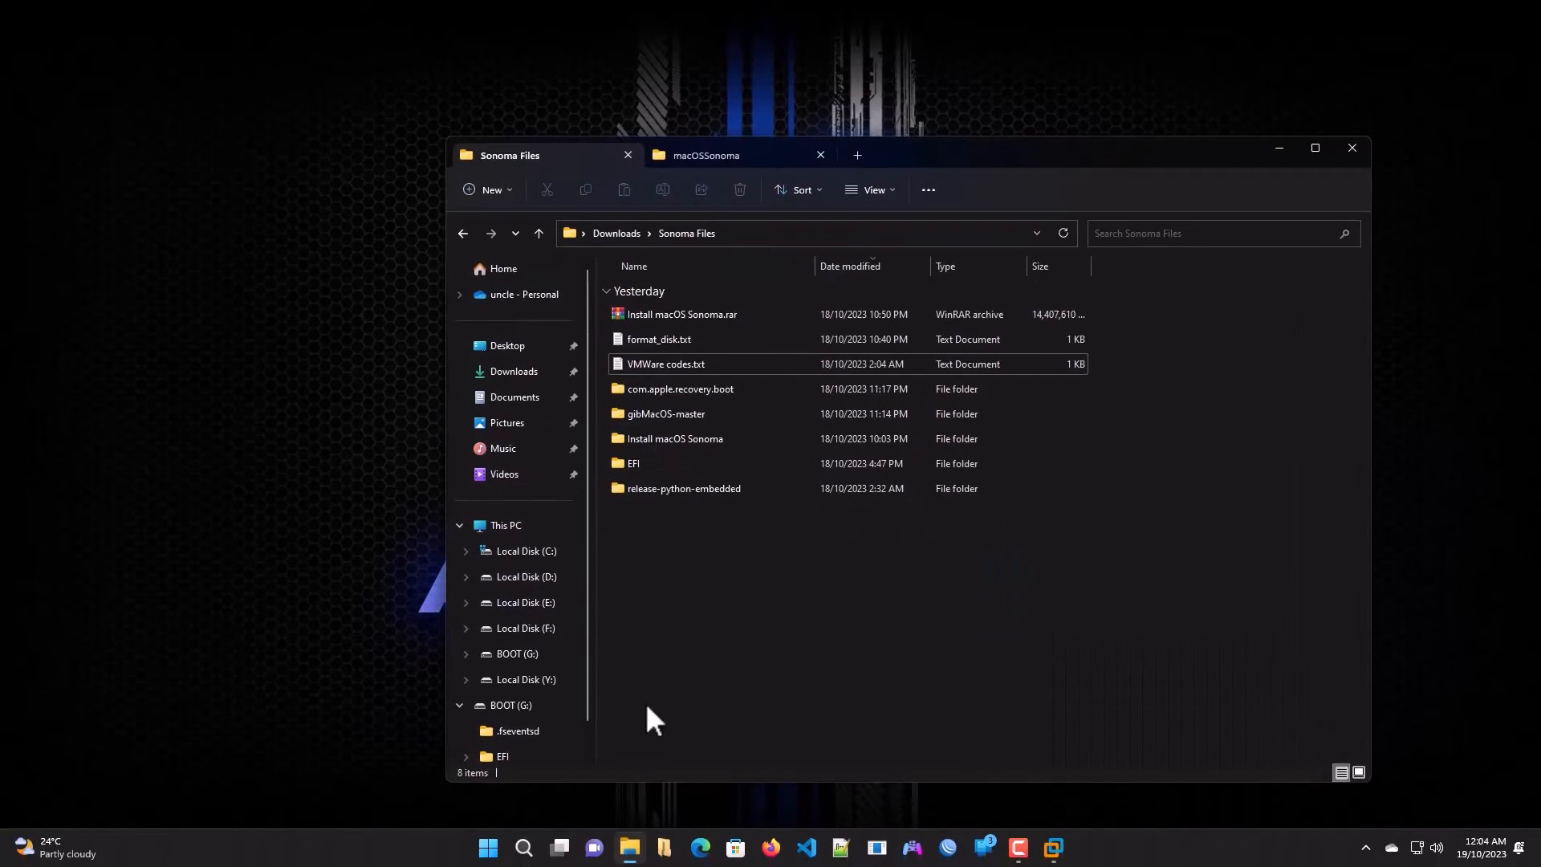
left_click(702, 157)
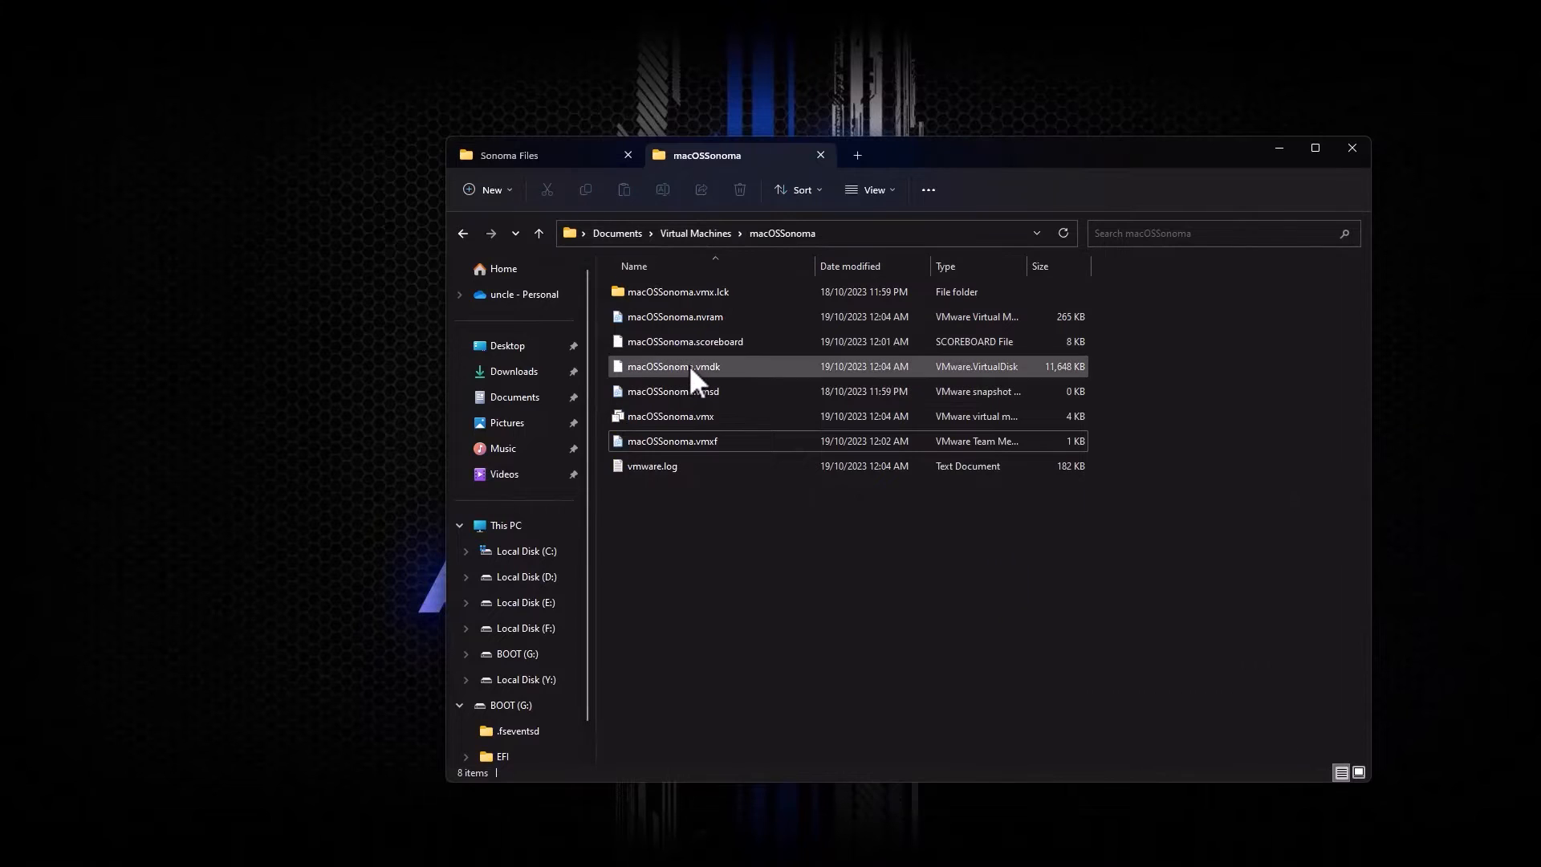
left_click(688, 373)
mouse_move(654, 378)
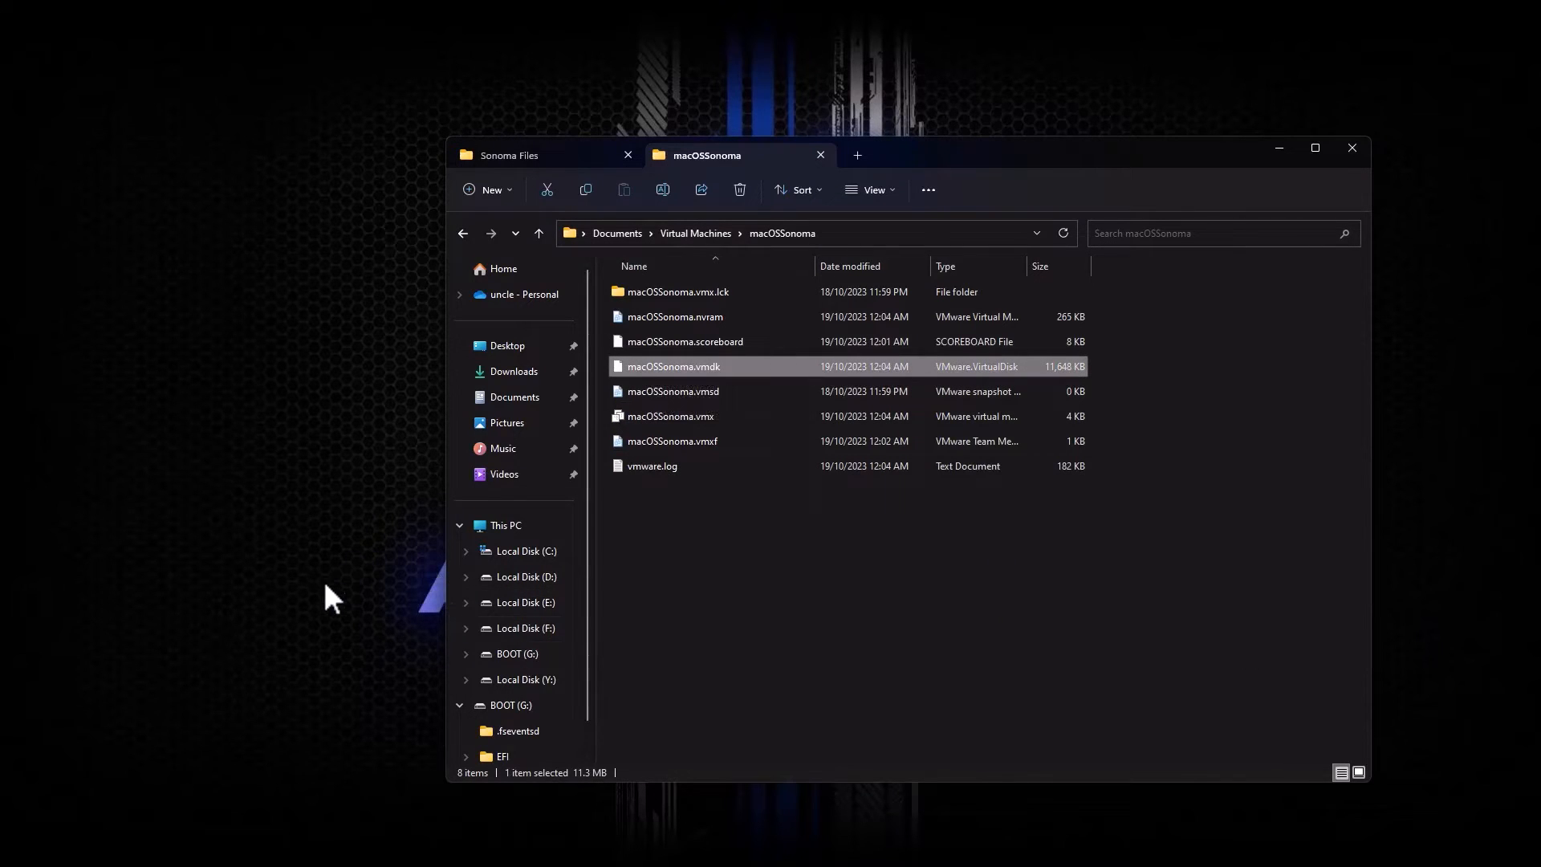
left_click(489, 847)
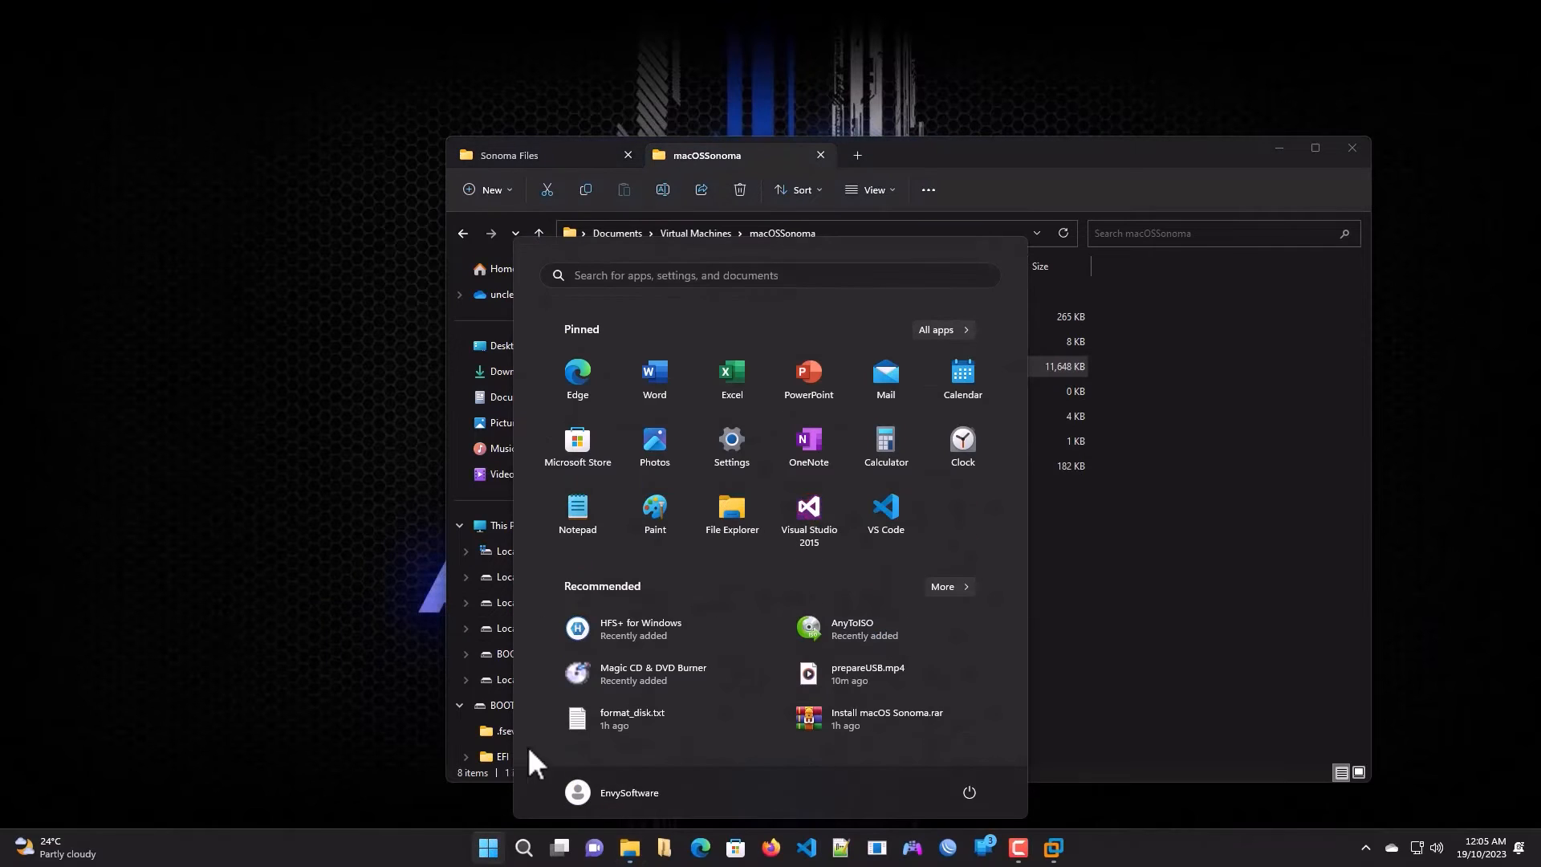
type("da")
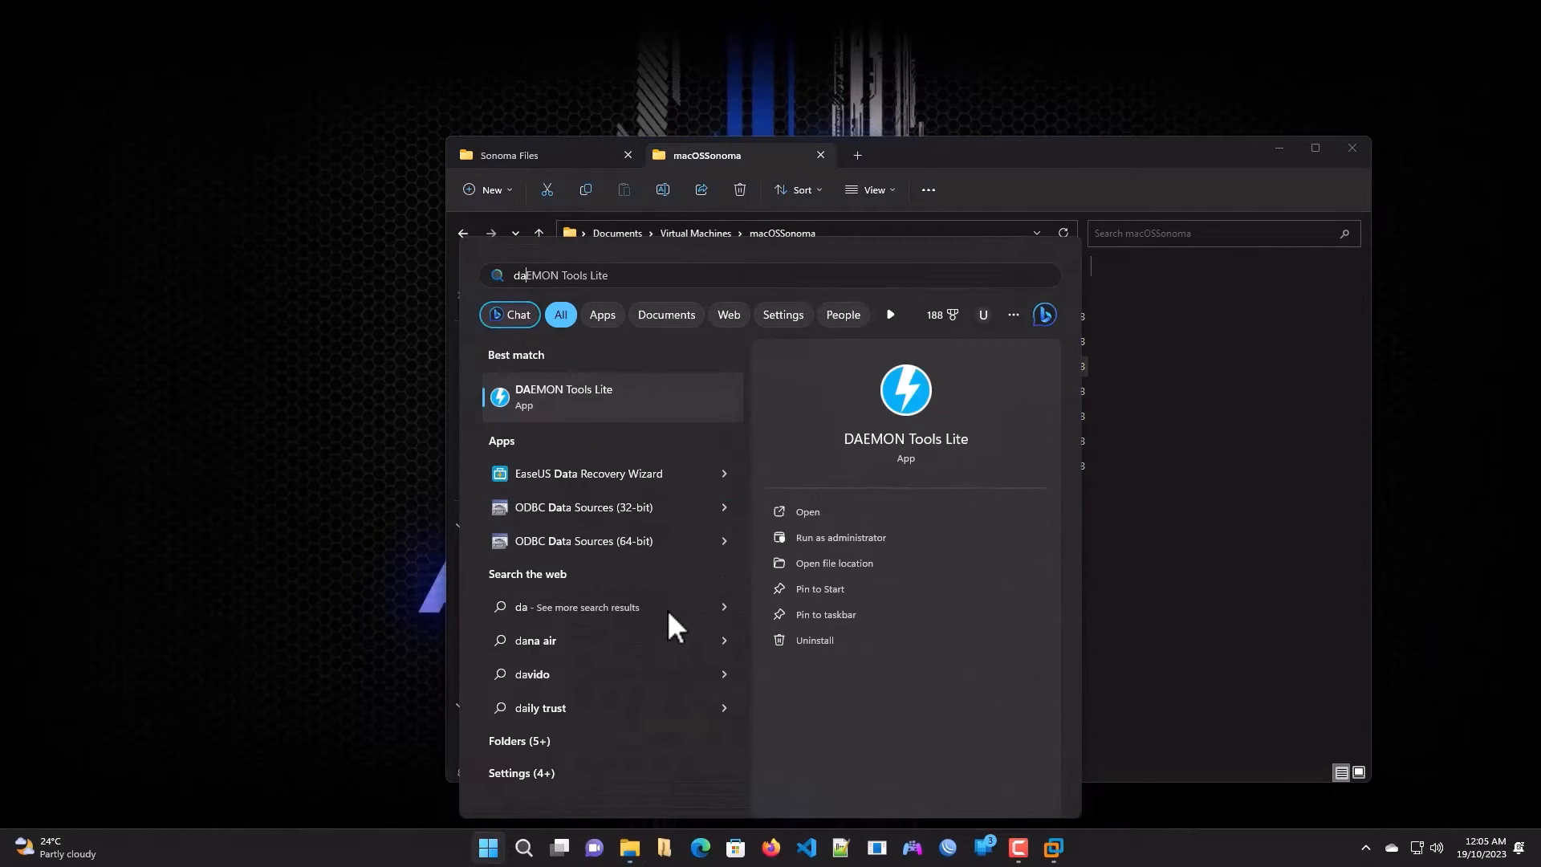
Step: Quick Mount macOSSonoma.vmdk from Virtual Machines\macOSSonoma in DAEMON Tools Lite, then close the app
left_click(557, 392)
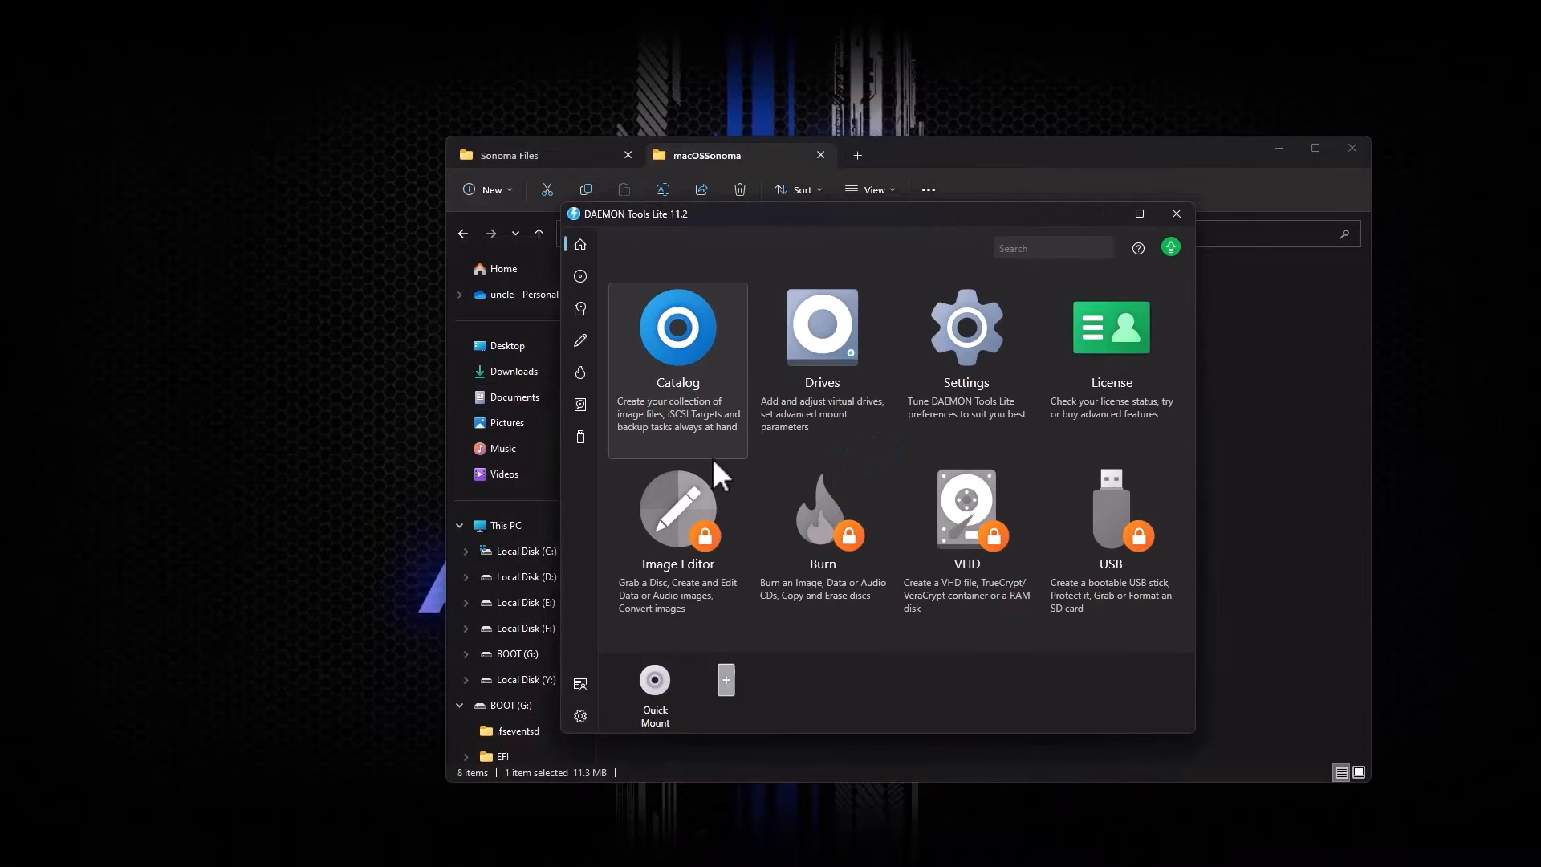
left_click(658, 696)
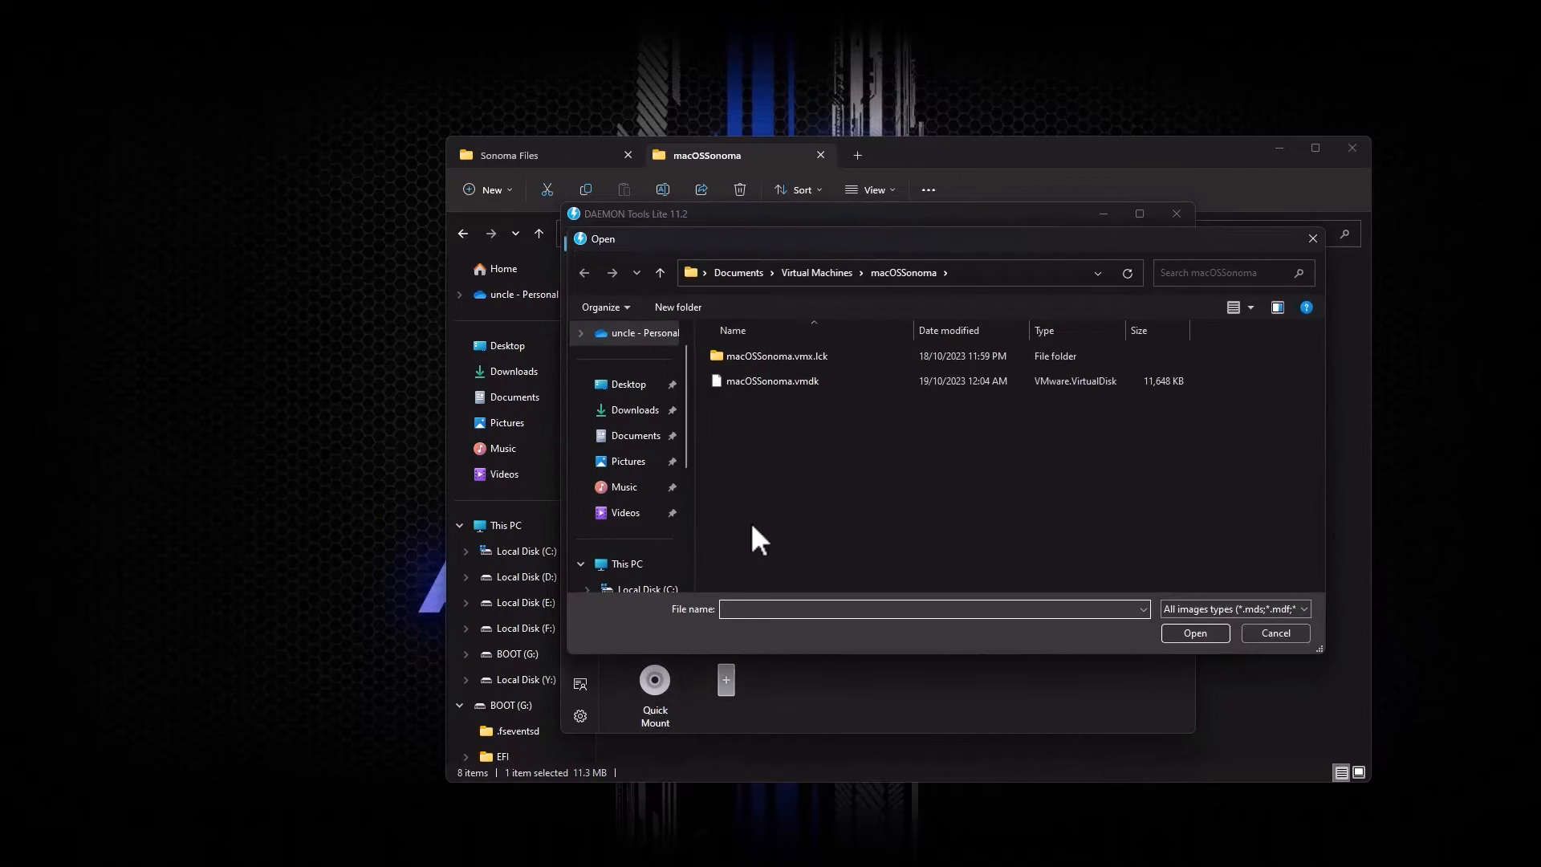
left_click(829, 273)
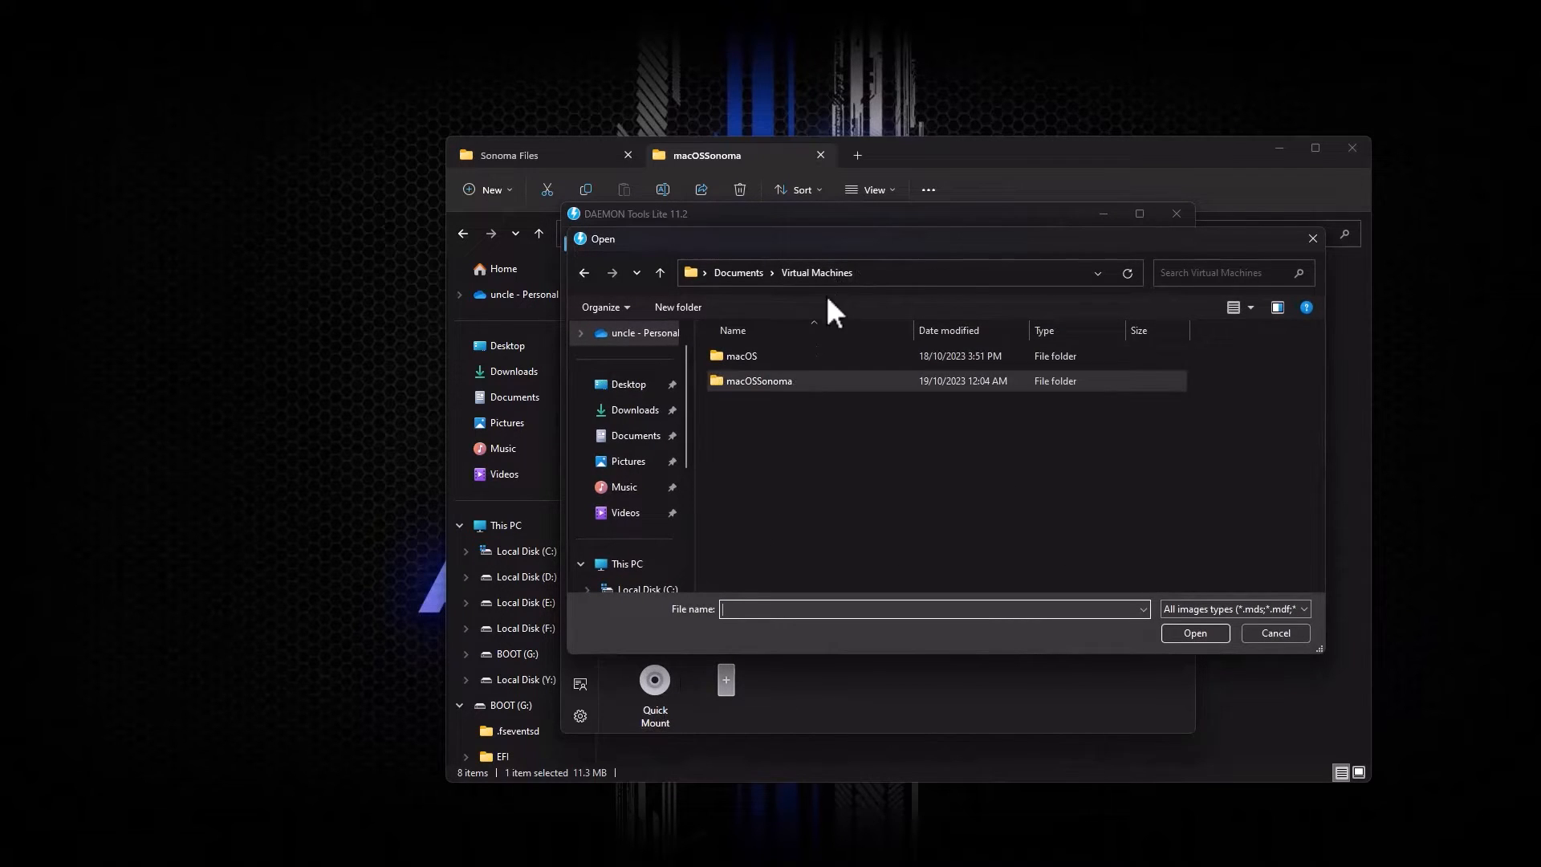
double_click(759, 377)
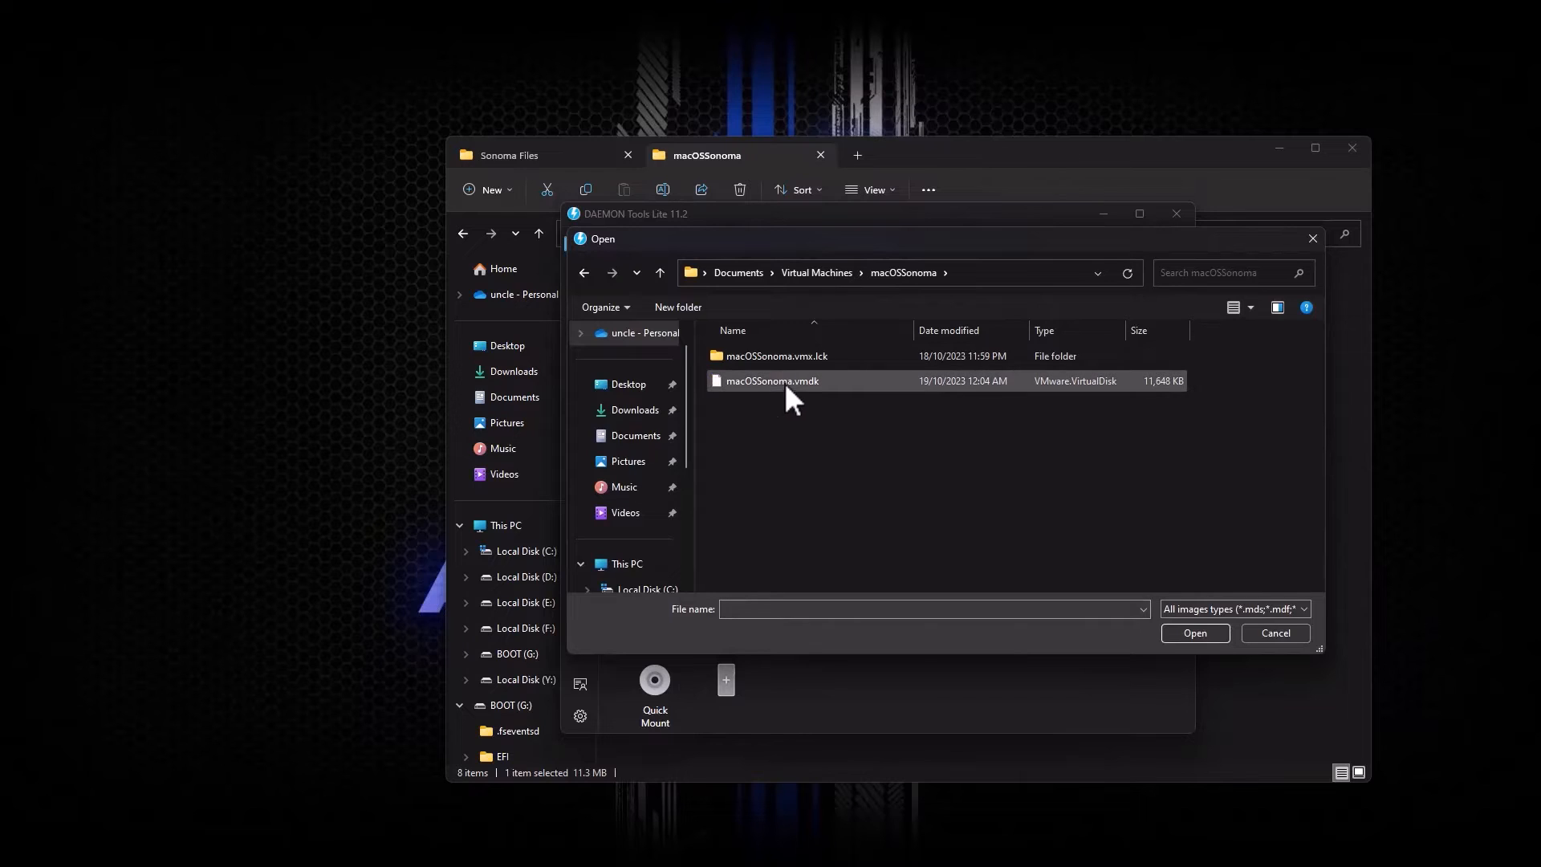
left_click(773, 379)
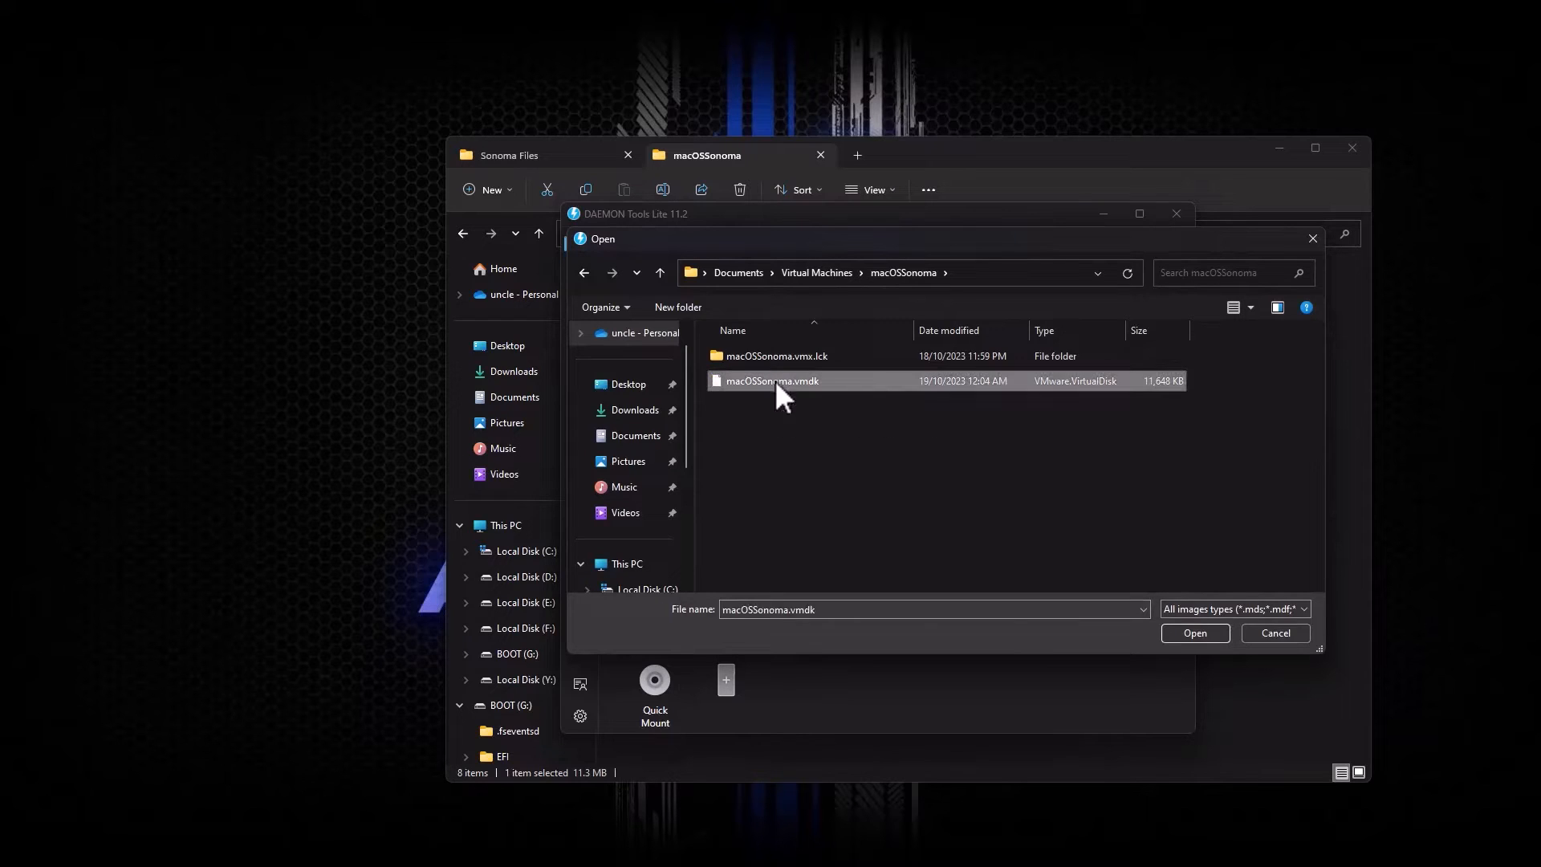
left_click(1194, 633)
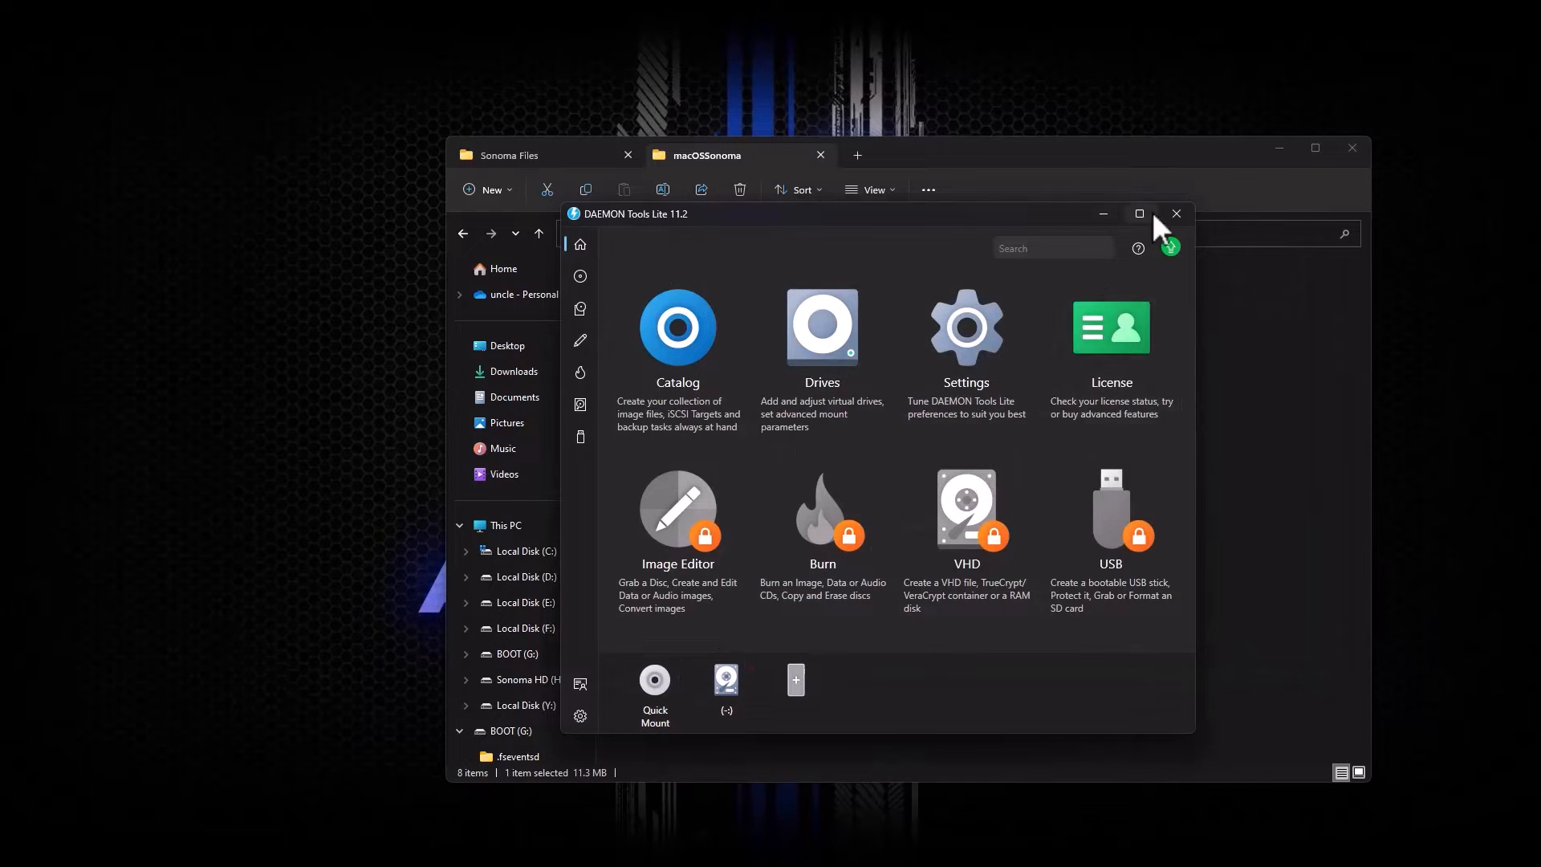
left_click(1174, 214)
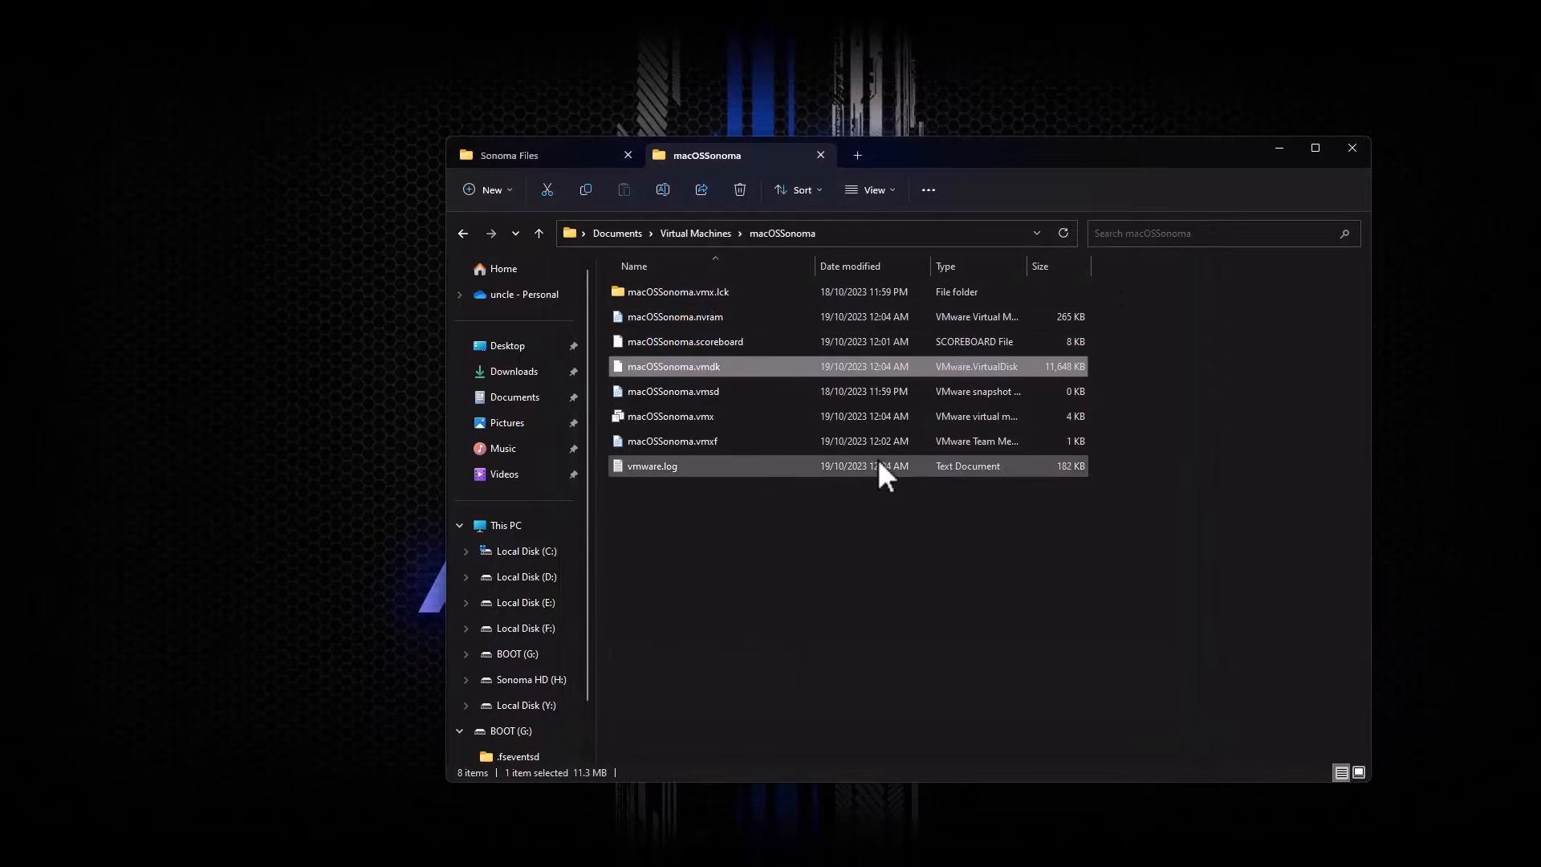
Step: Show This PC's drives, including Sonoma HD (H:), and search Start for 'diskpart'
left_click(857, 155)
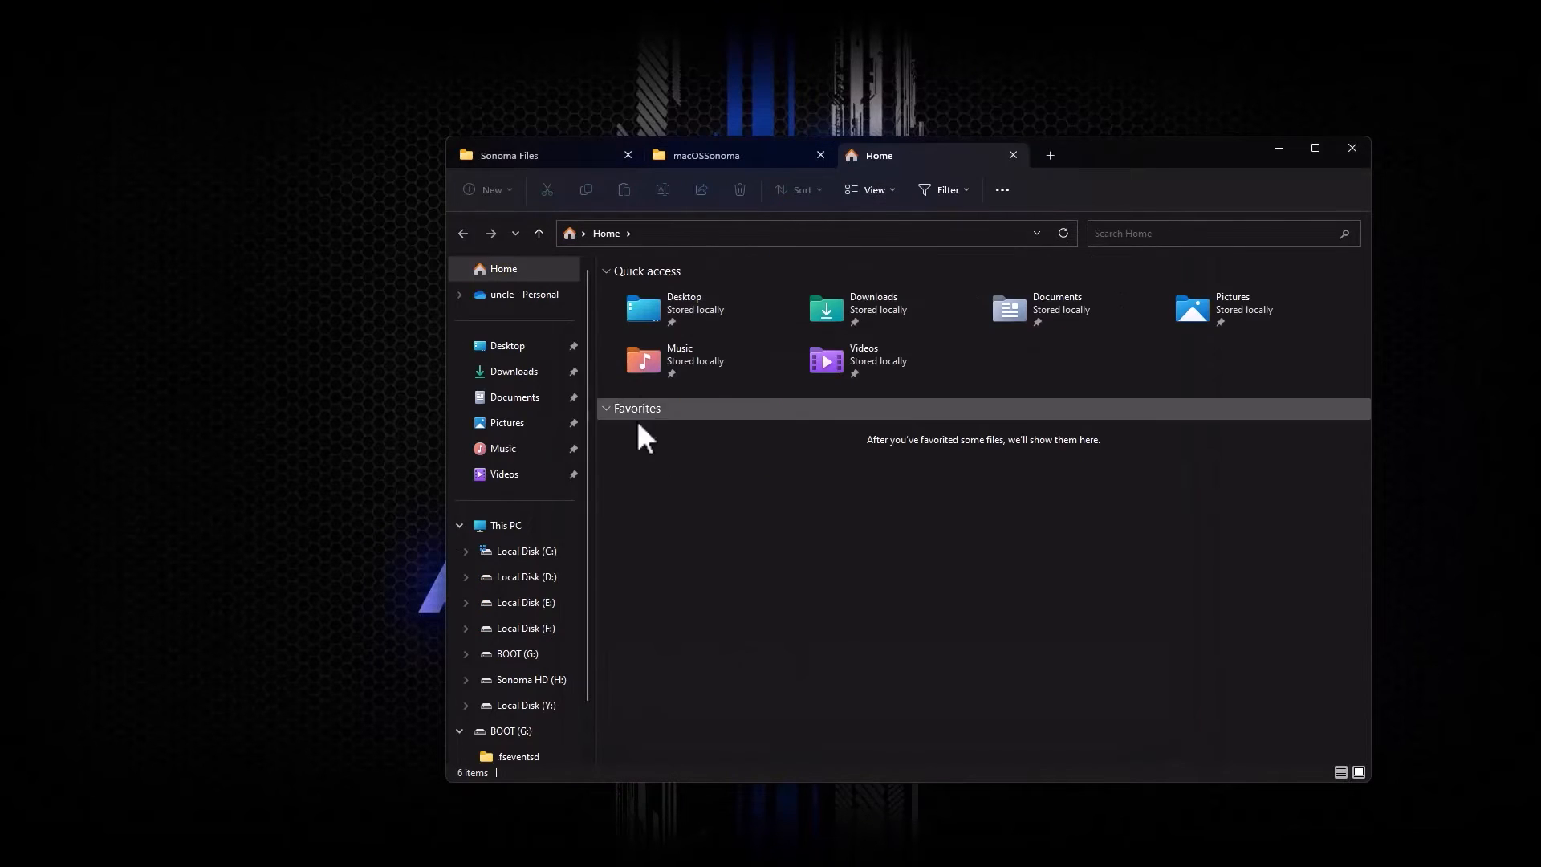
left_click(509, 528)
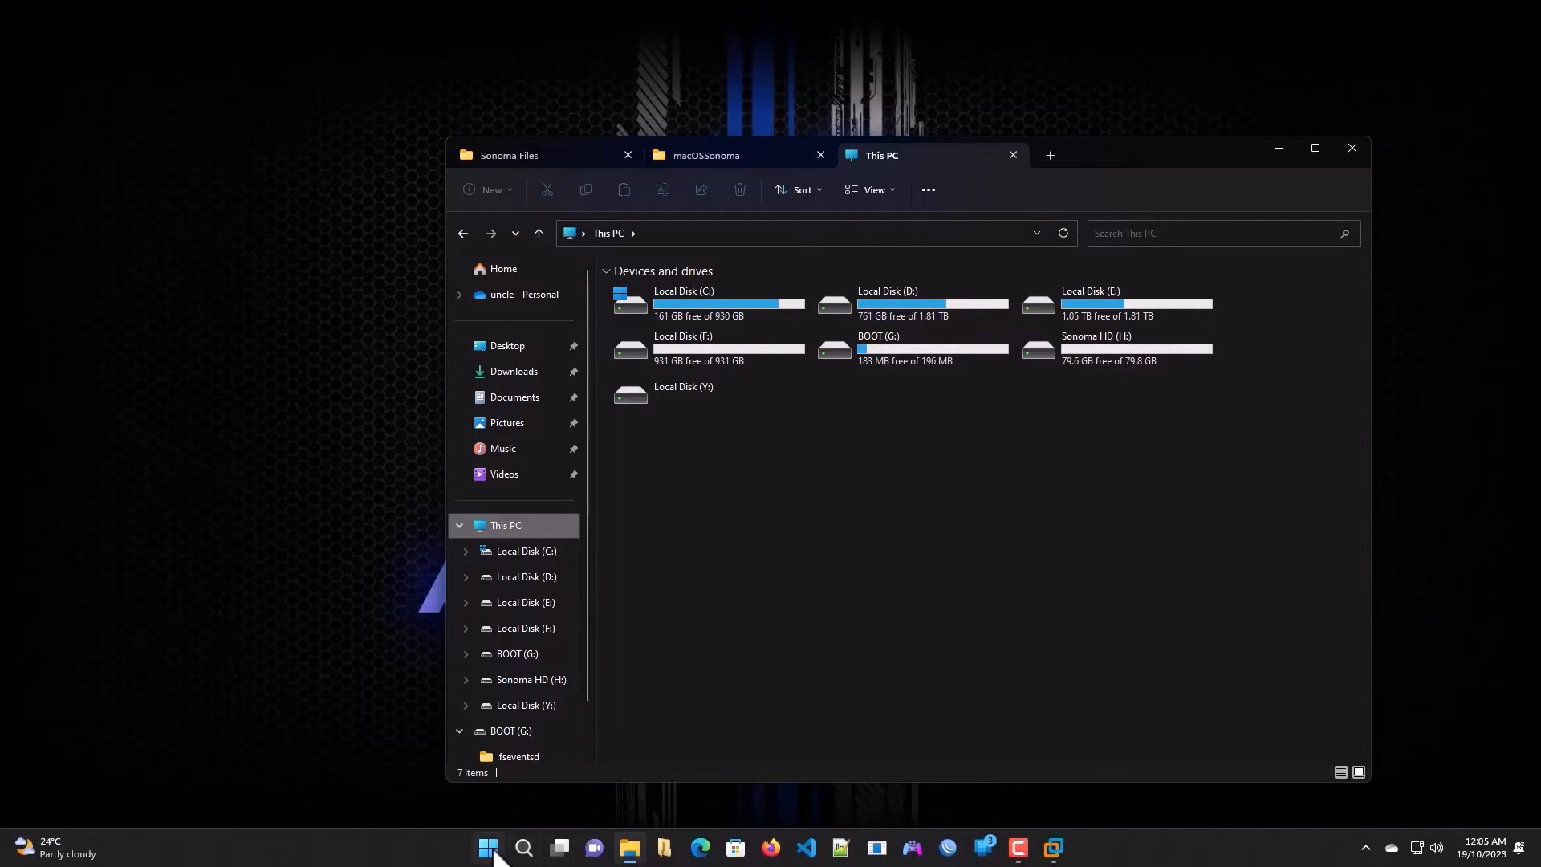
left_click(490, 850)
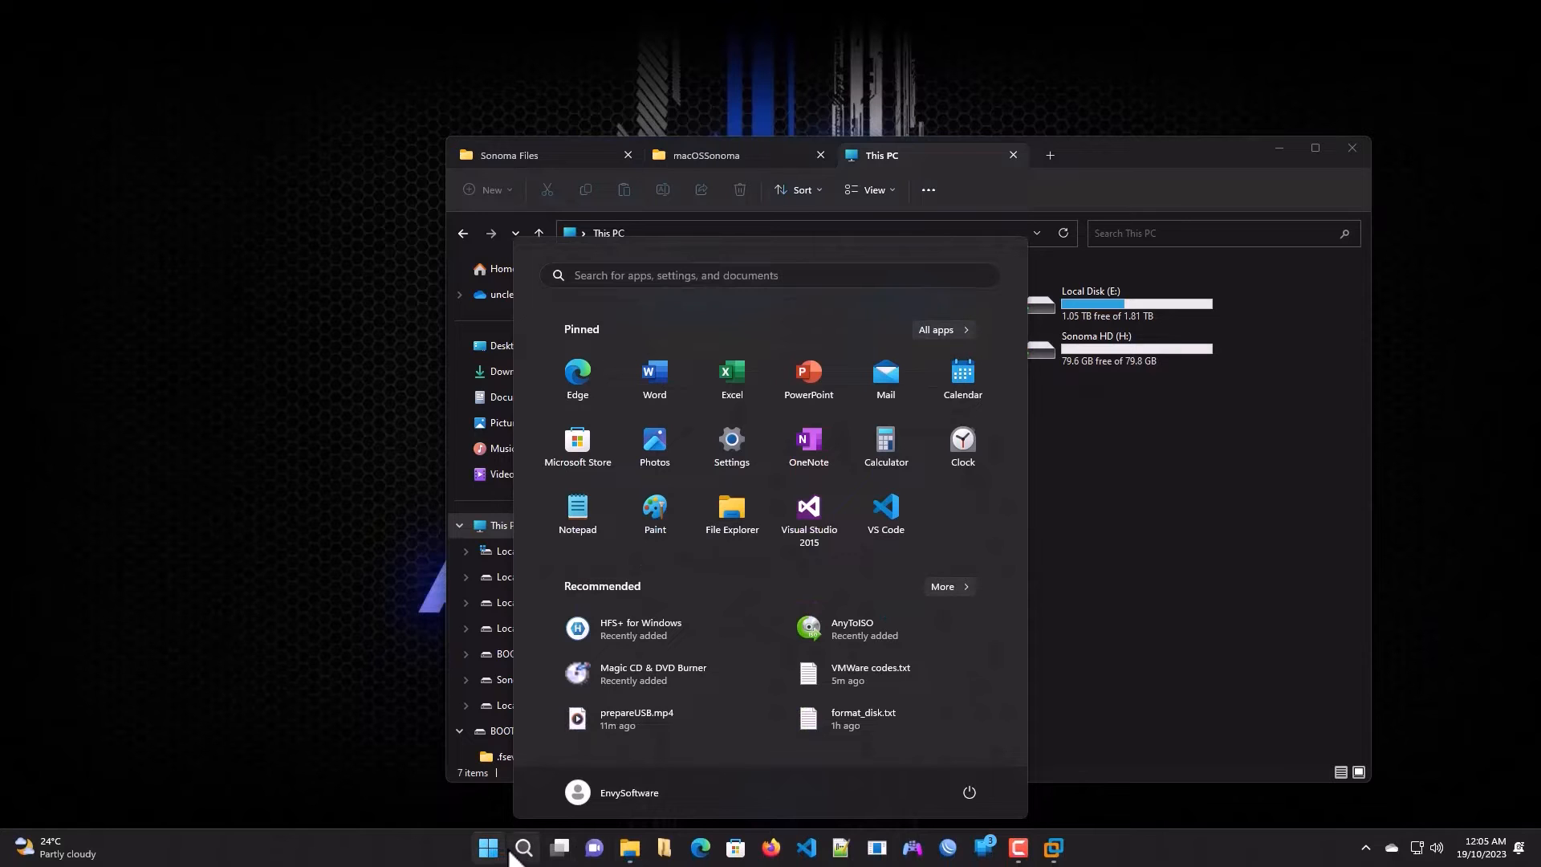
type("diskpart")
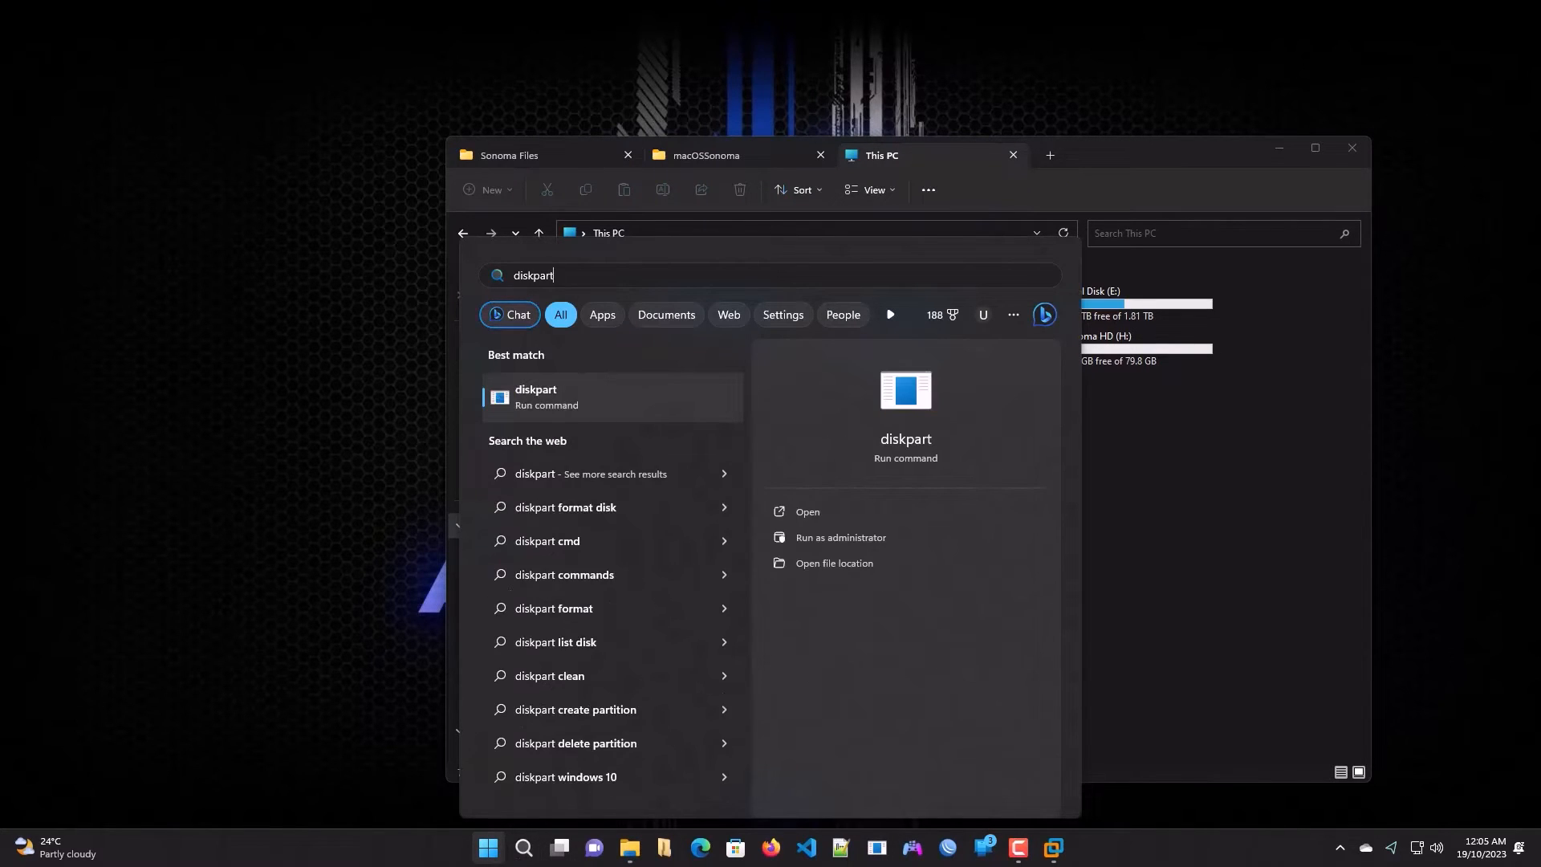
Step: Run diskpart and list disks and volumes to locate the 200 MB EFI Volume 8
left_click(526, 390)
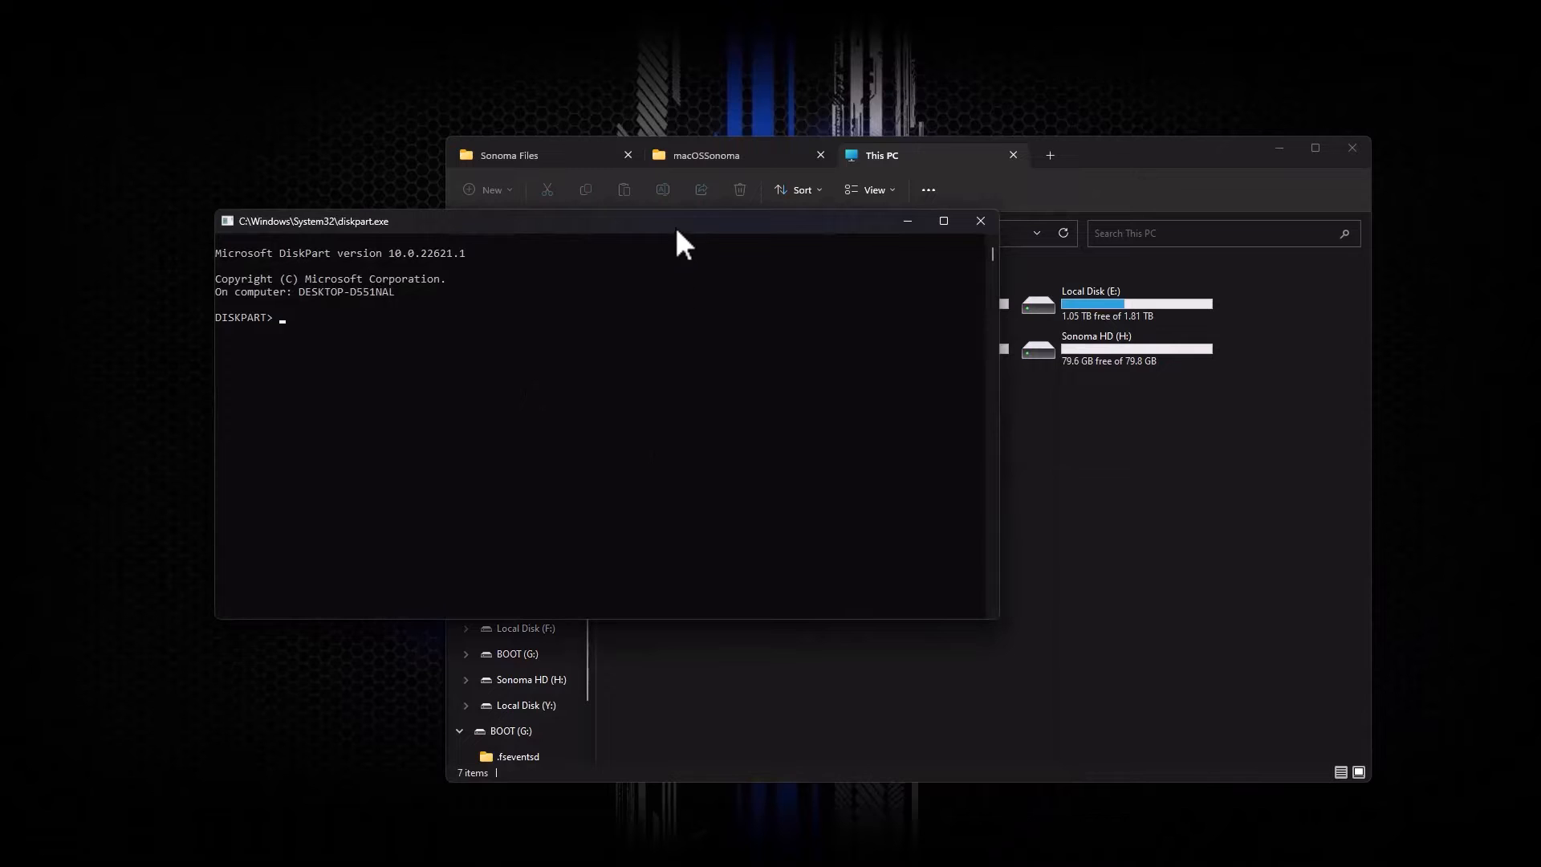
left_click_drag(677, 231, 606, 273)
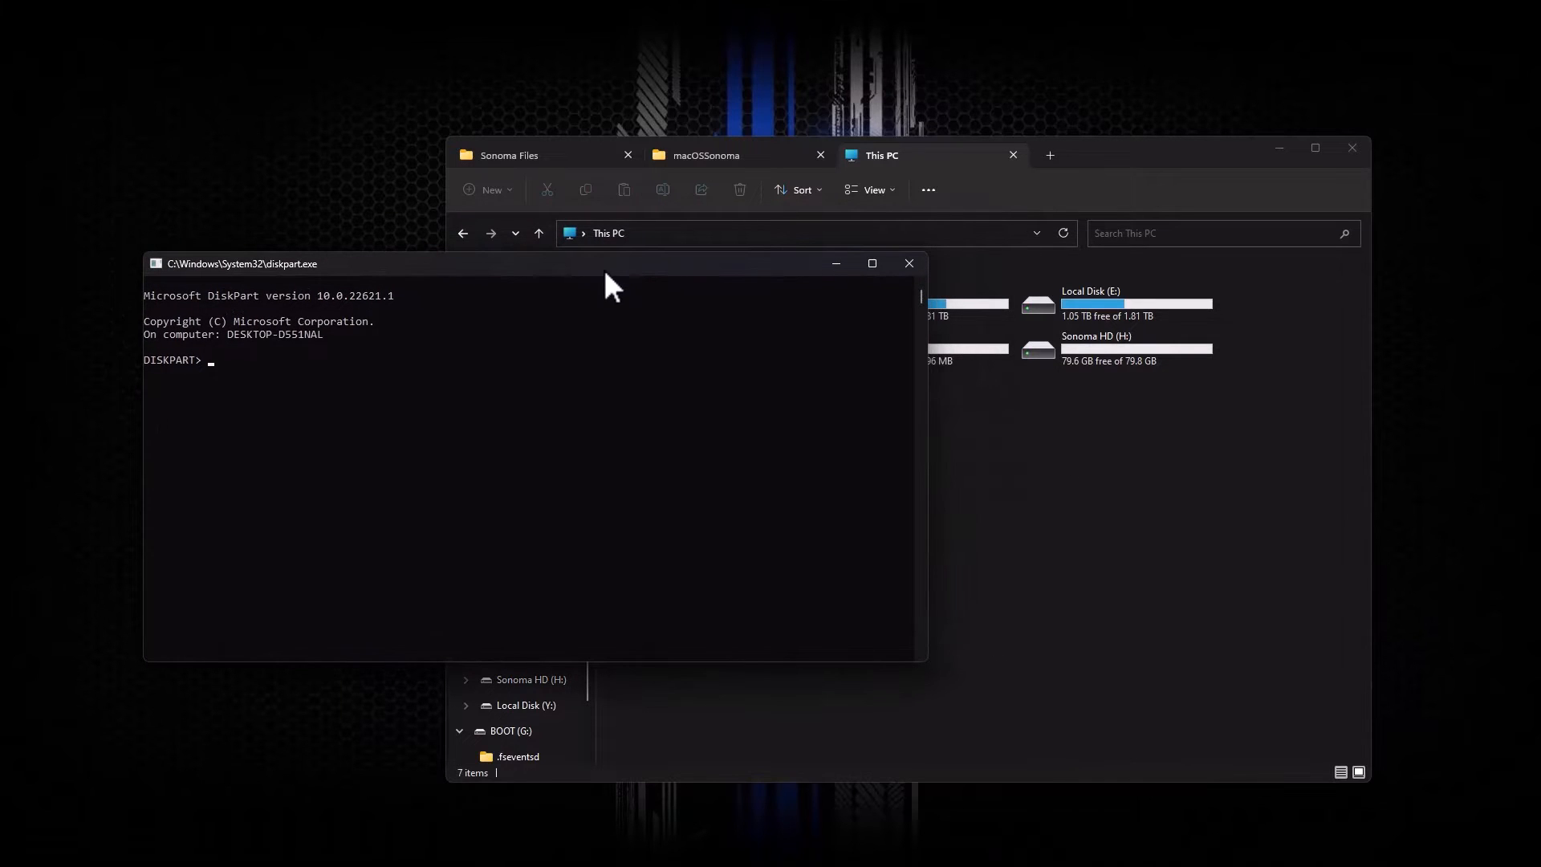
type("list disk")
key("Return")
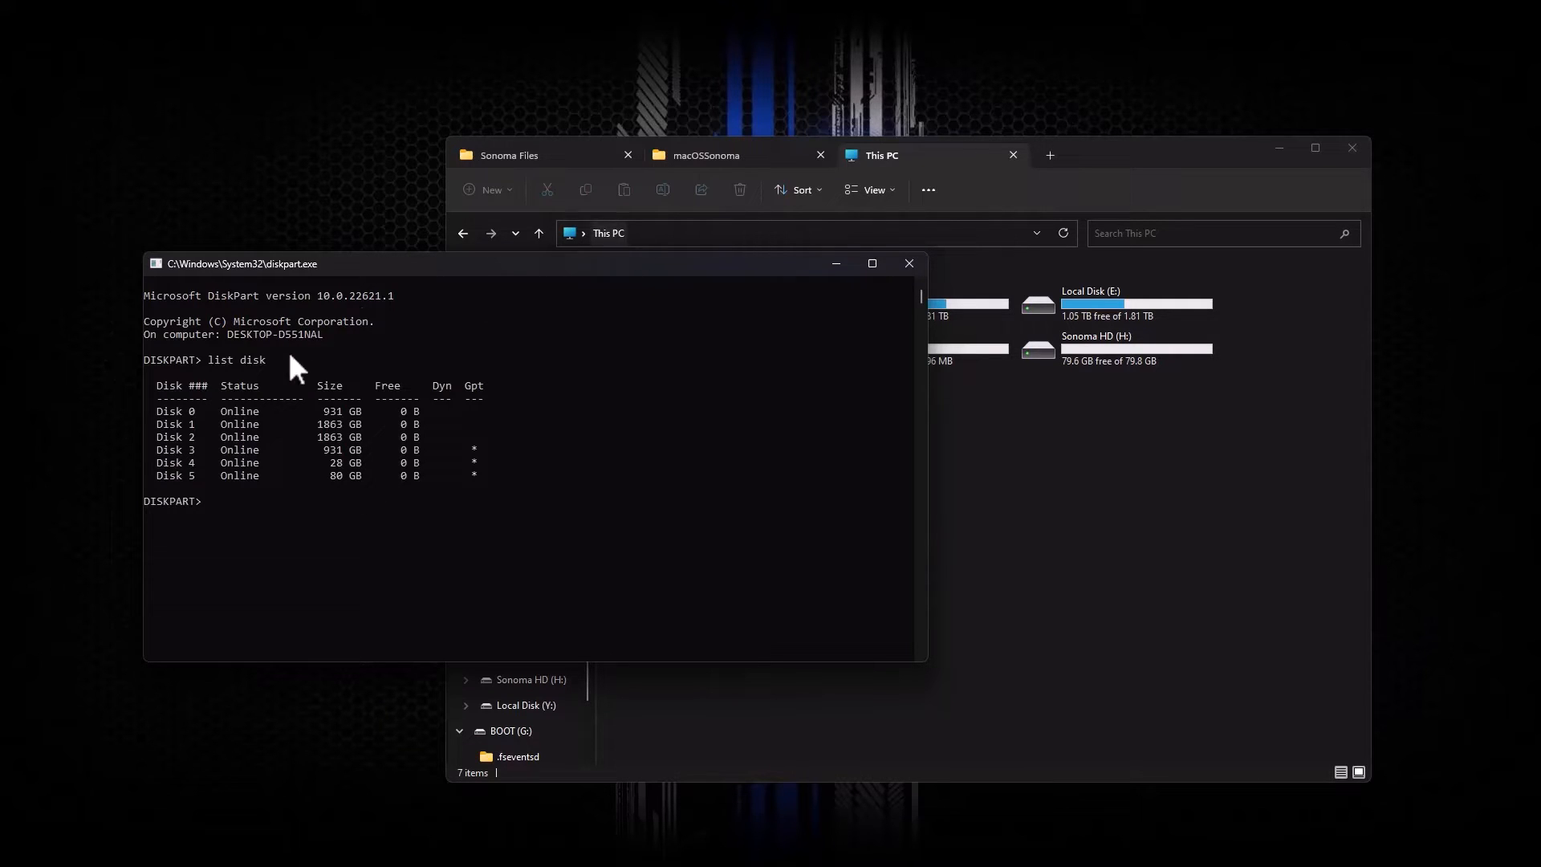
type("list volume")
key("Return")
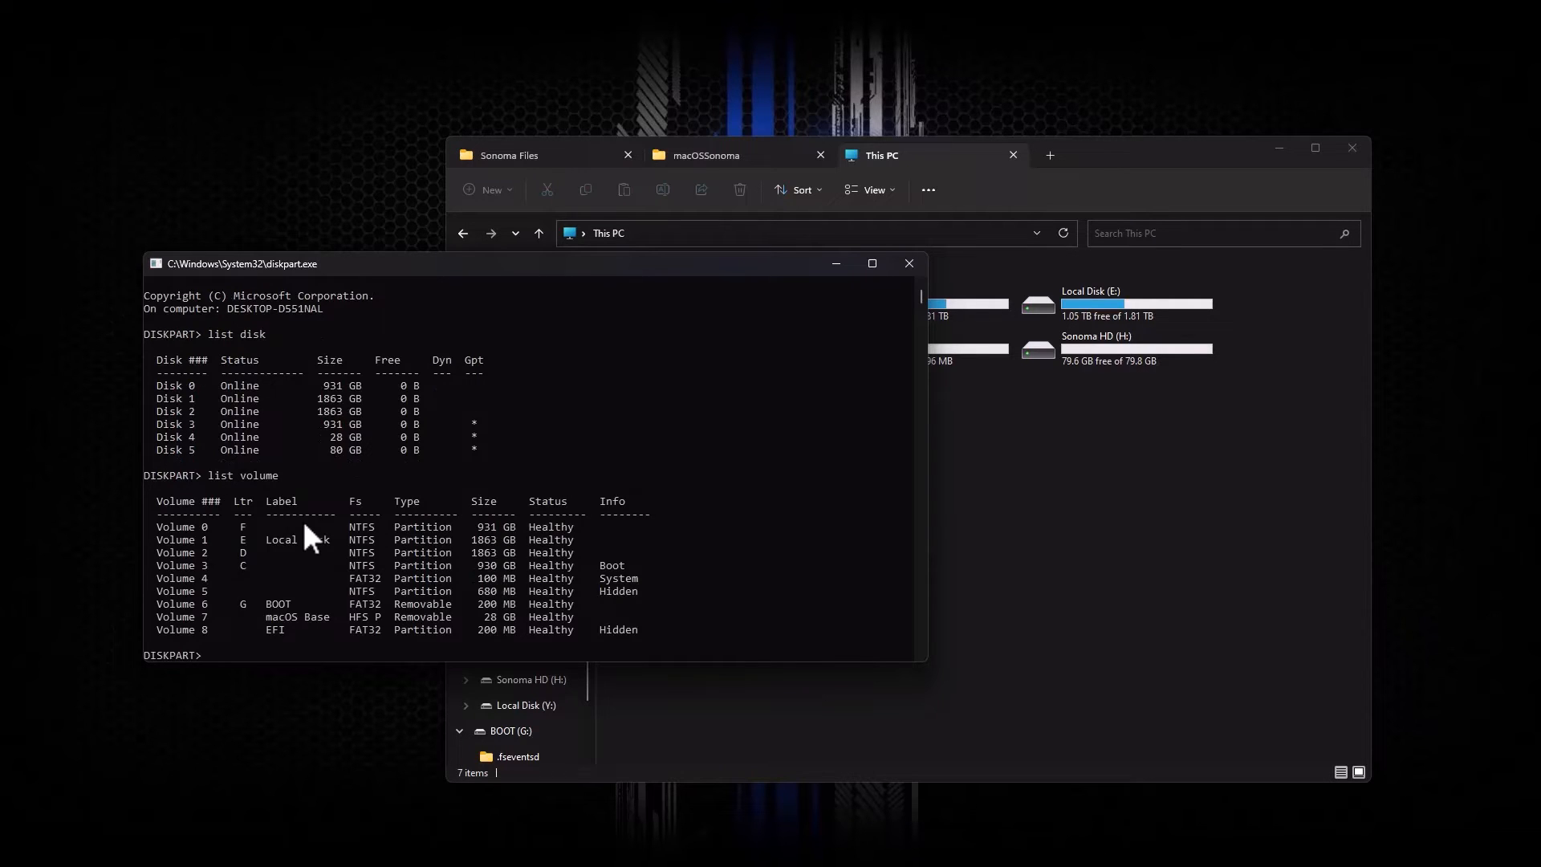
left_click_drag(216, 630, 177, 629)
left_click_drag(291, 629, 267, 630)
Step: Select volume 8, assign it drive letter X, and exit diskpart
type("select volume 8")
key("Return")
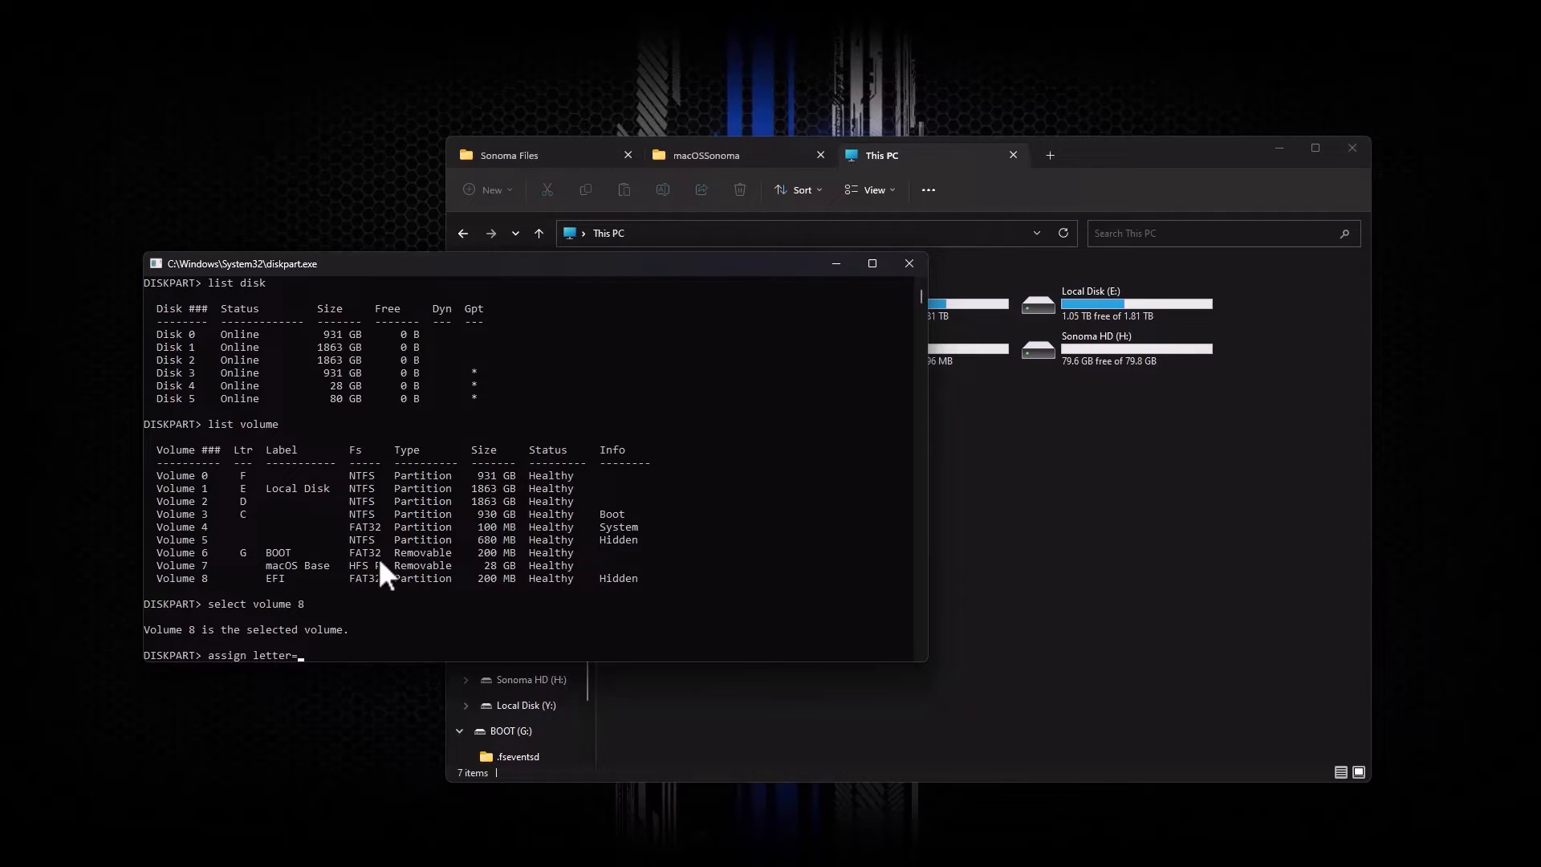
type("X")
key("Return")
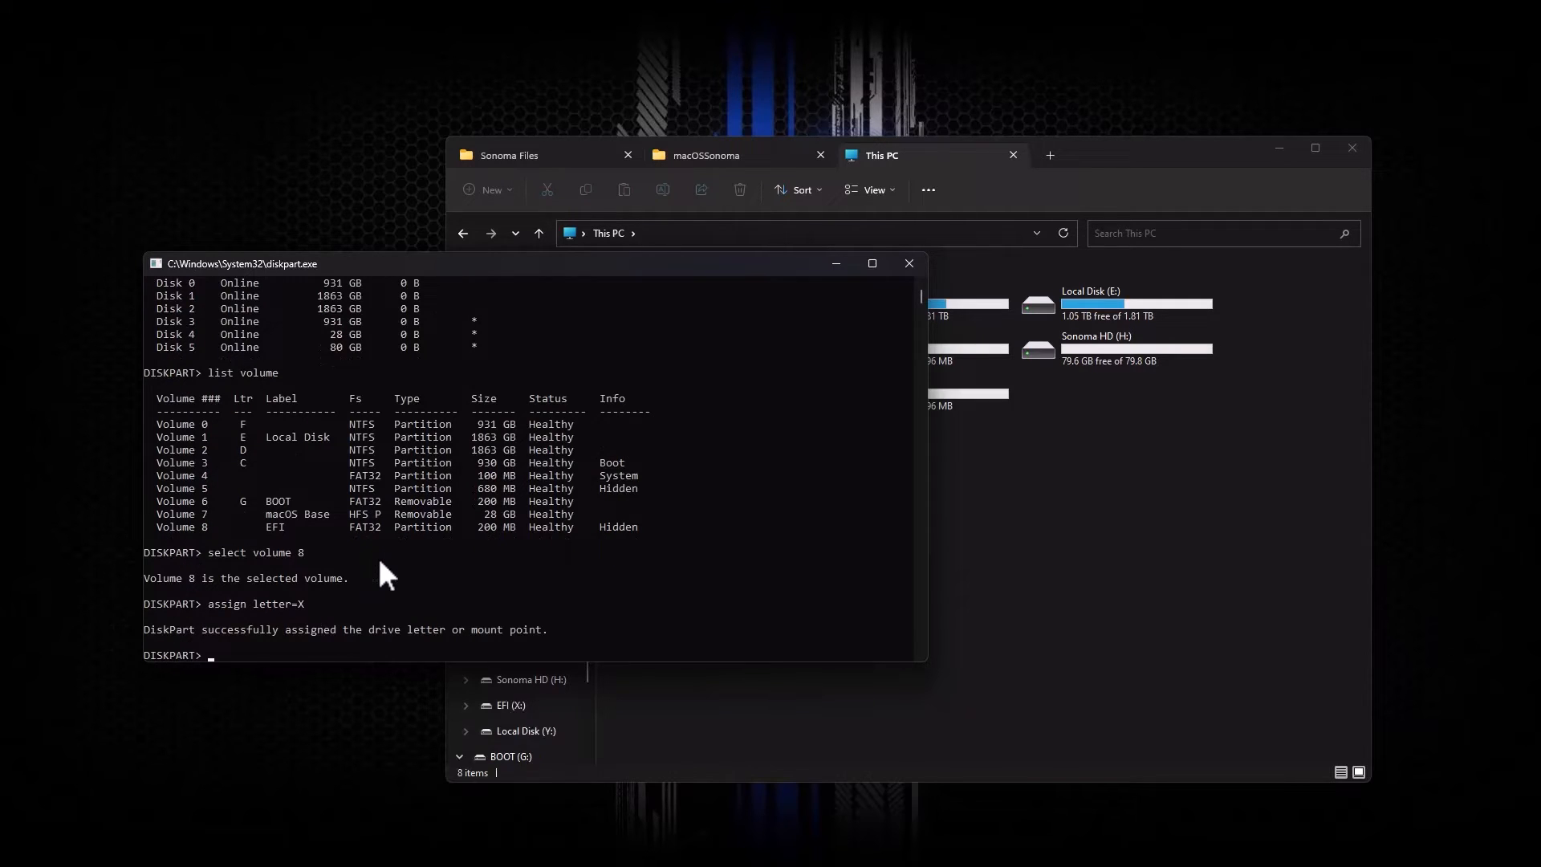
type("exit")
key("Return")
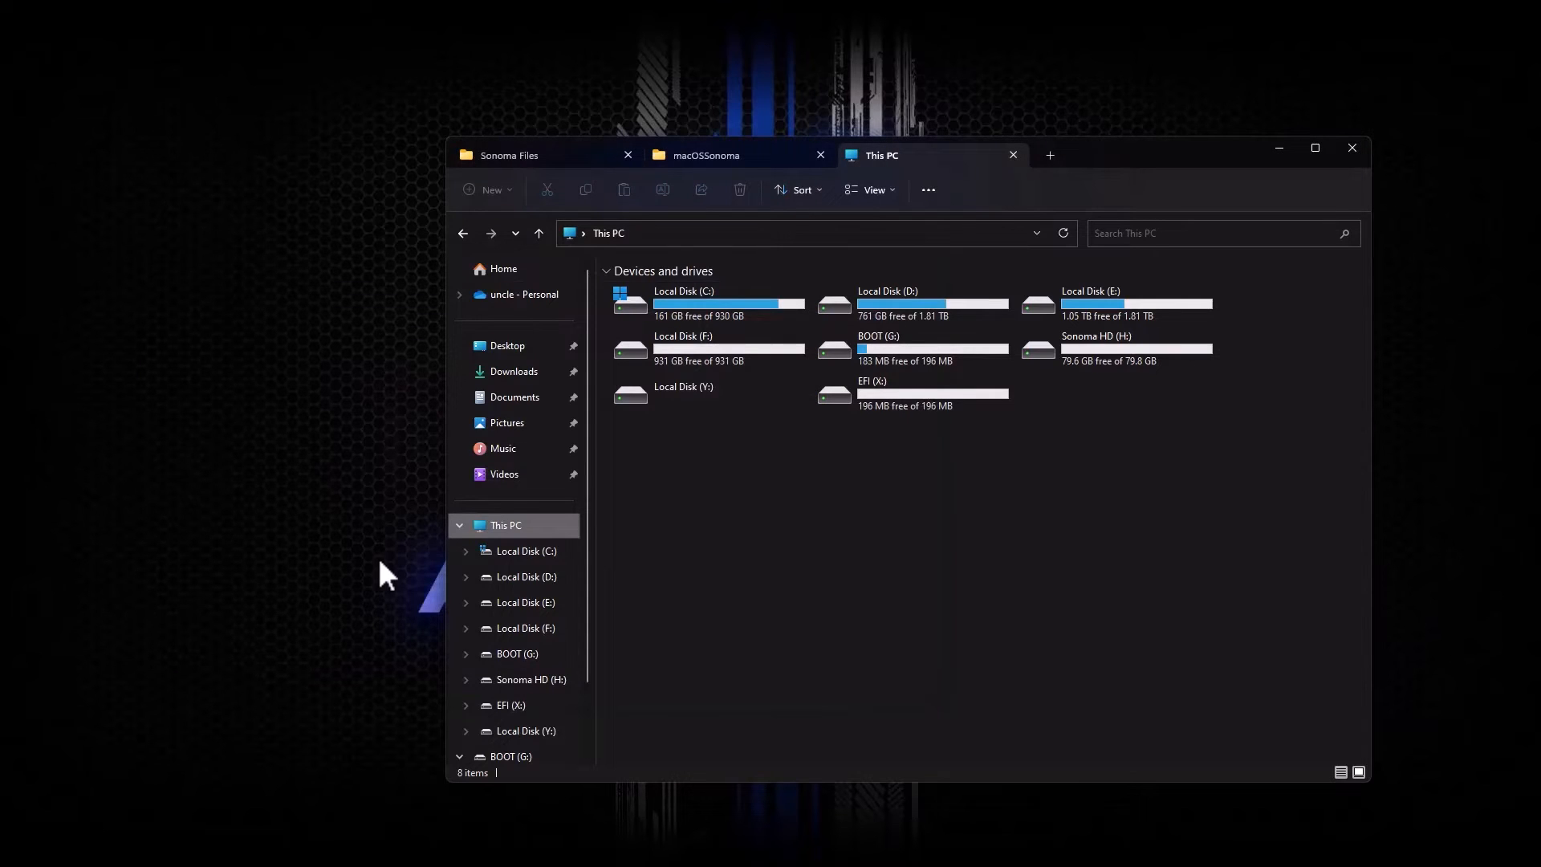
Step: Launch Explorer++ with administrator rights
left_click(882, 391)
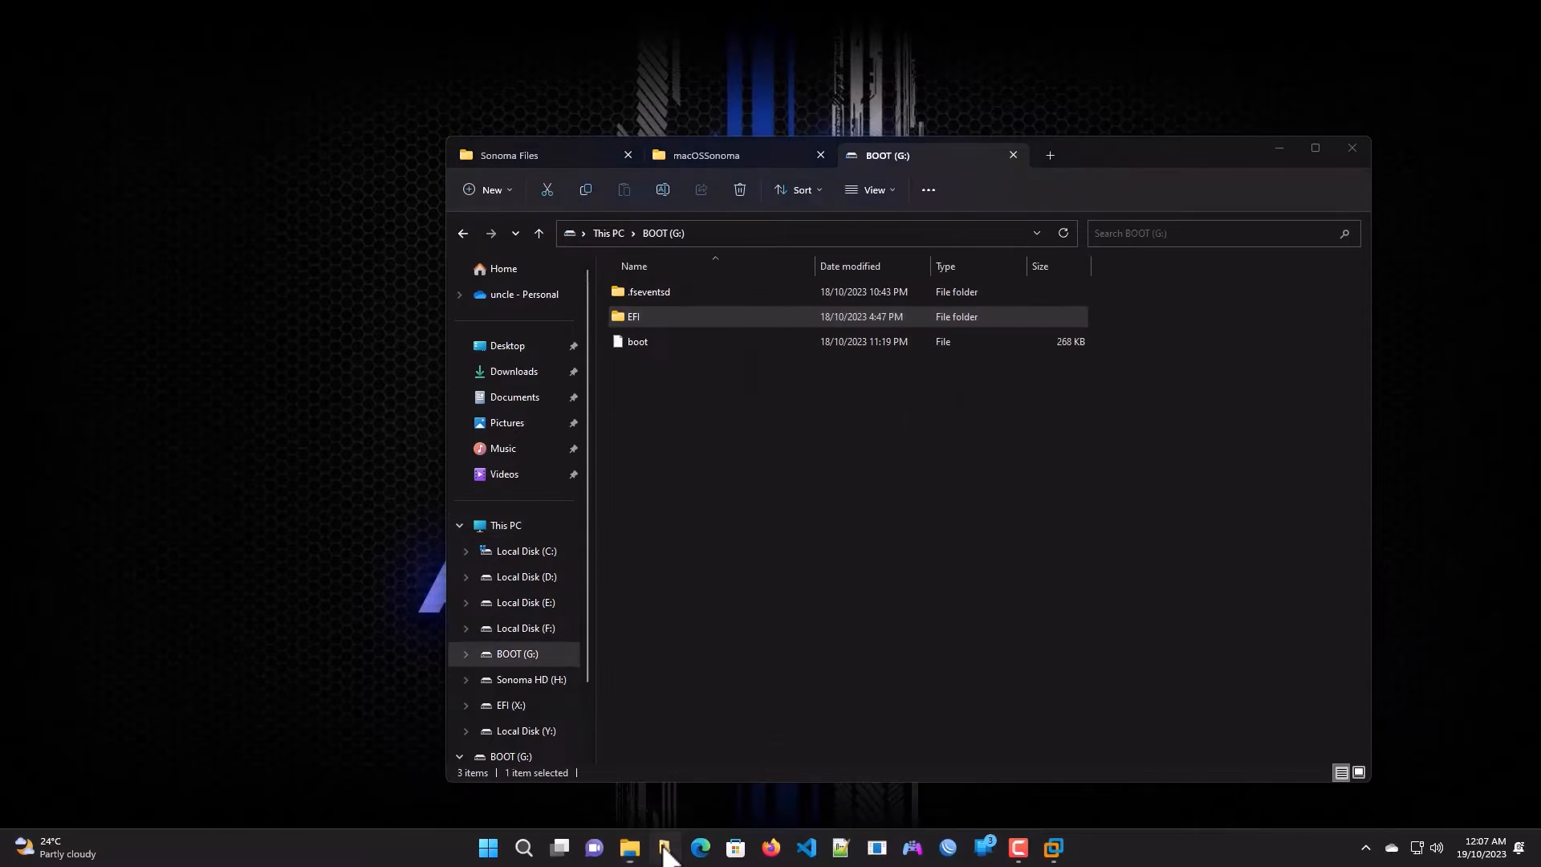
right_click(664, 847)
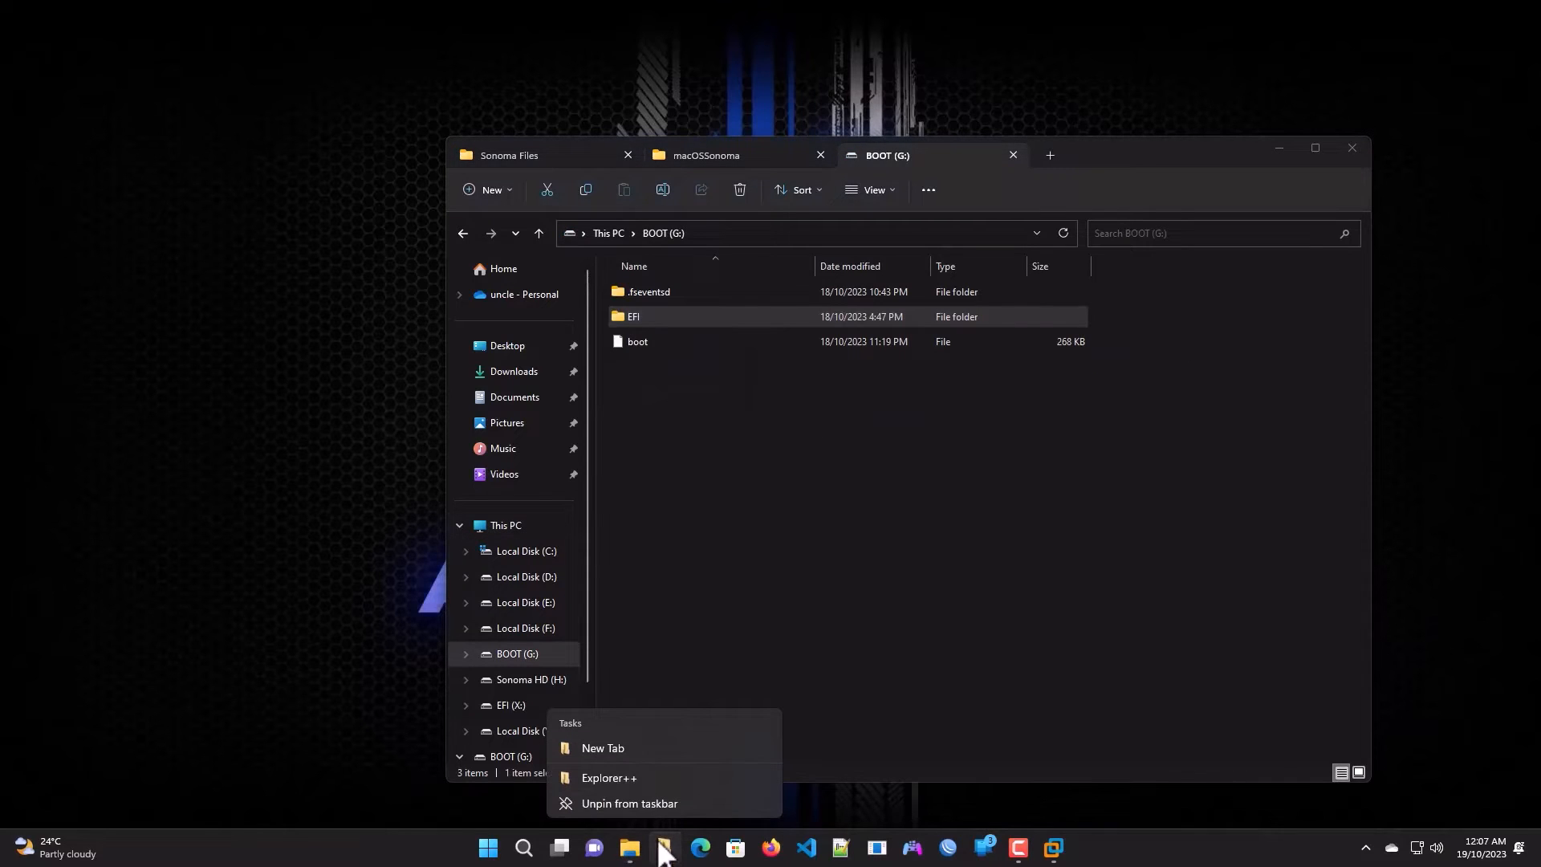
right_click(618, 783)
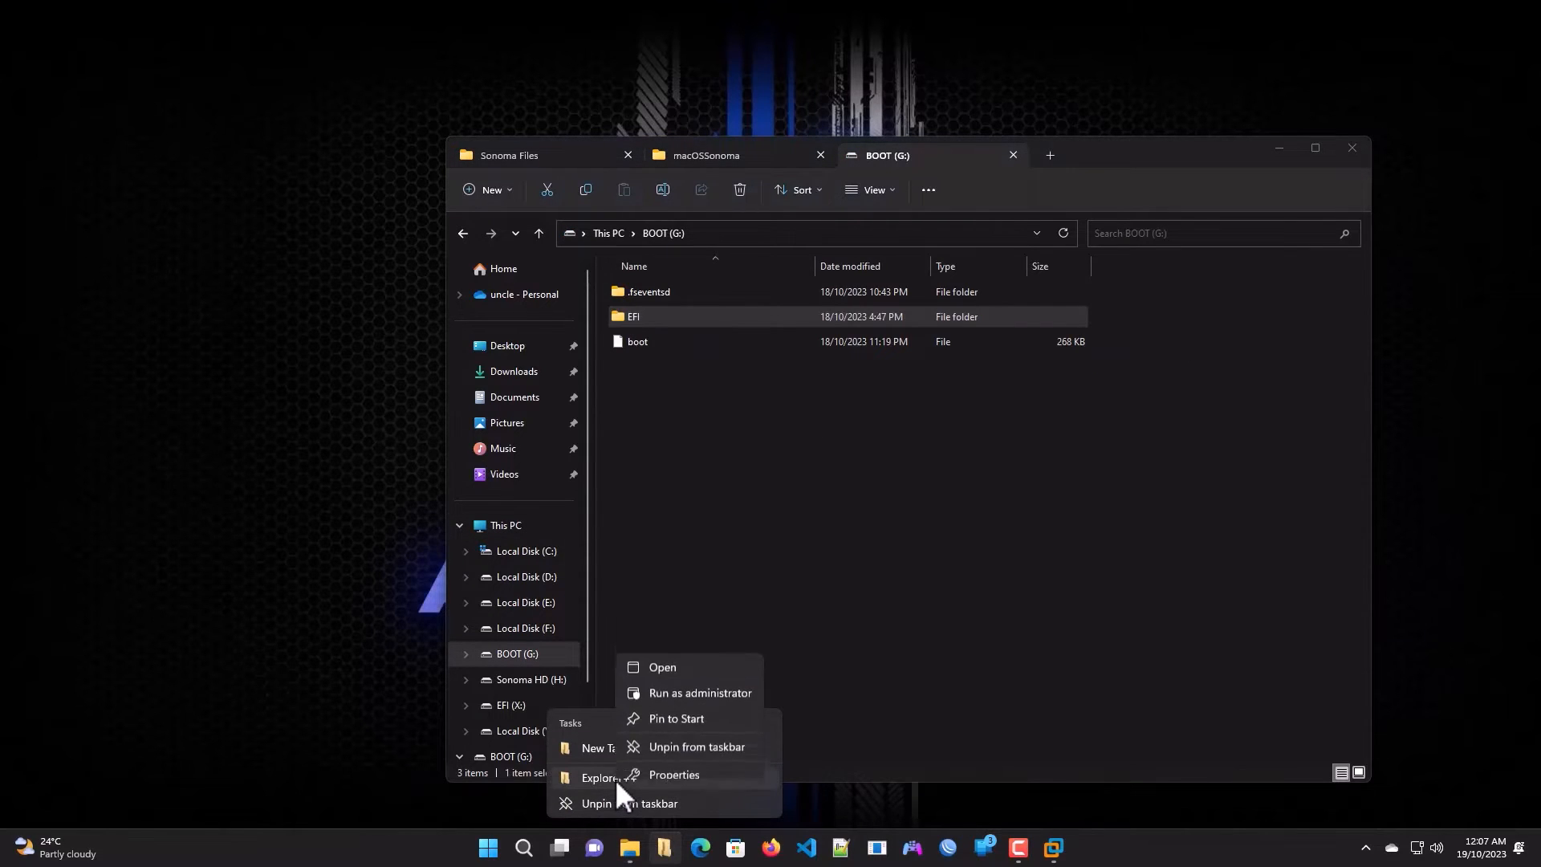
left_click(689, 701)
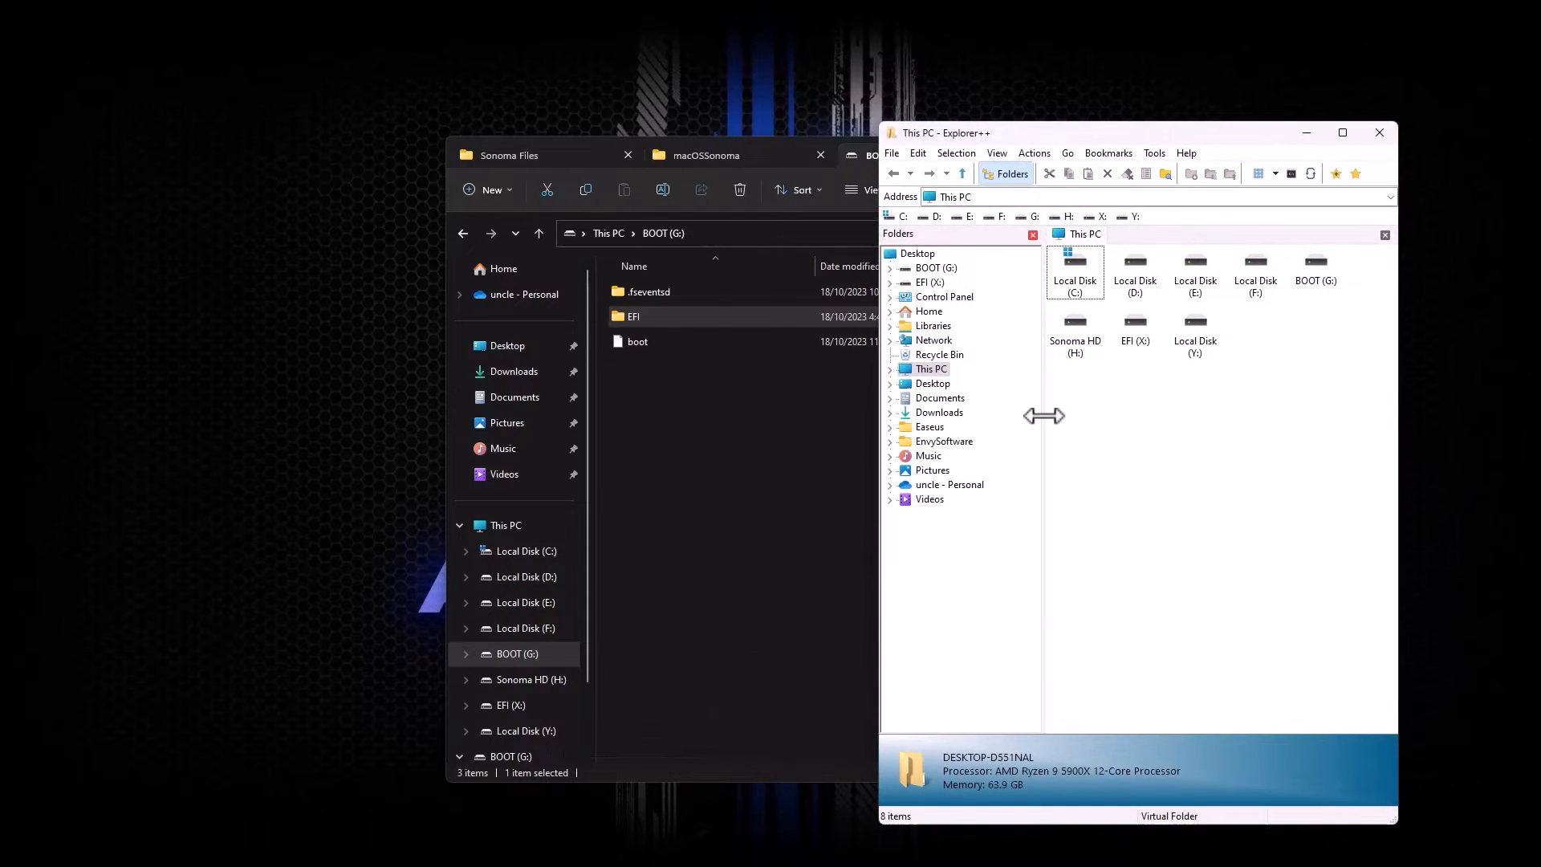
Step: Copy the EFI folder from BOOT (G:) and paste it into the empty EFI (X:) drive
double_click(1135, 333)
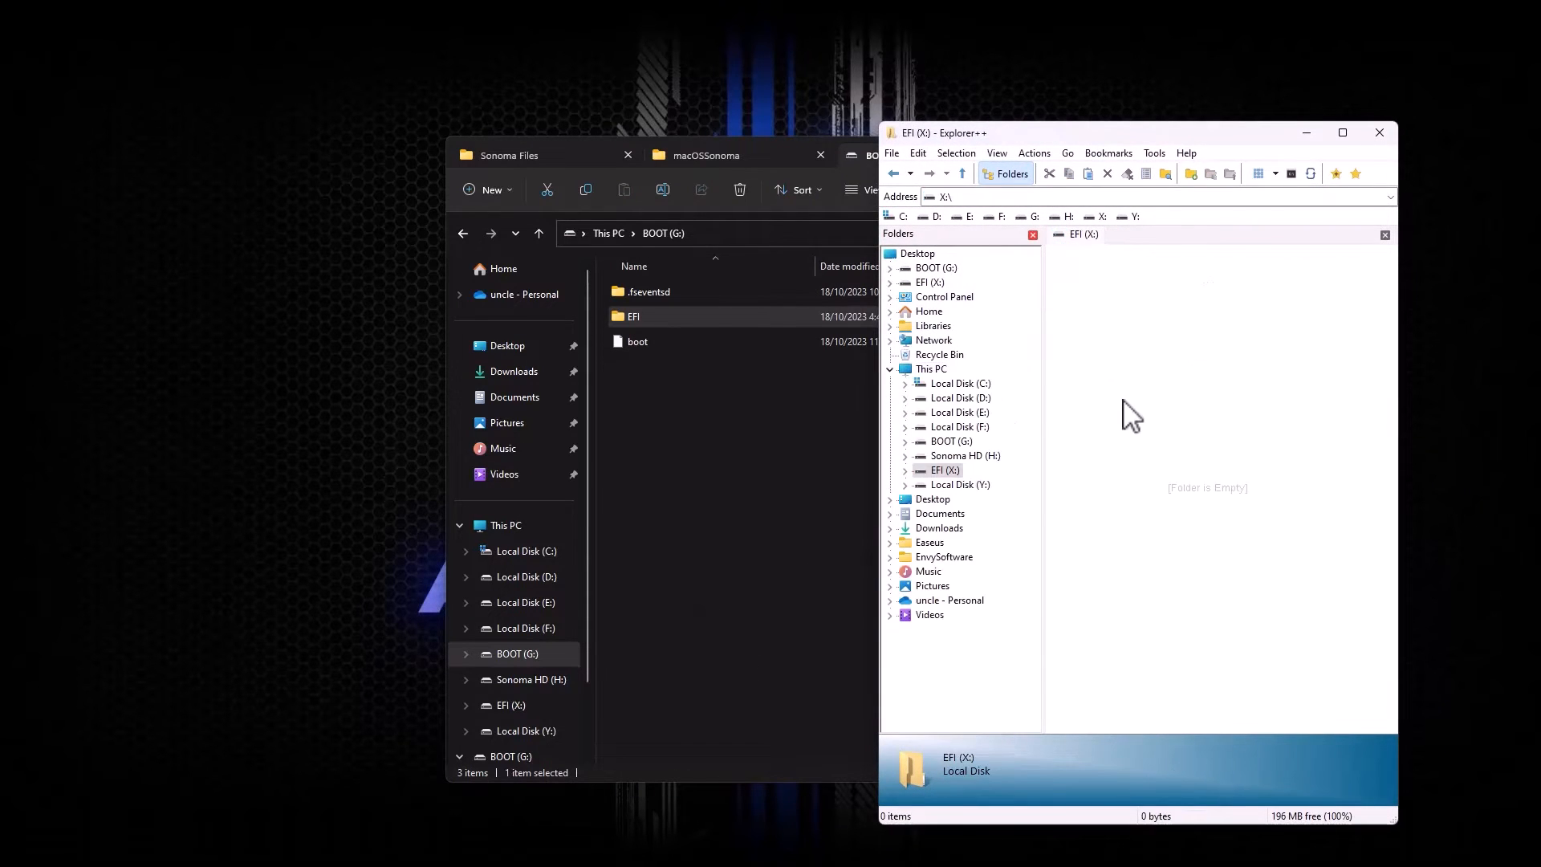
right_click(639, 321)
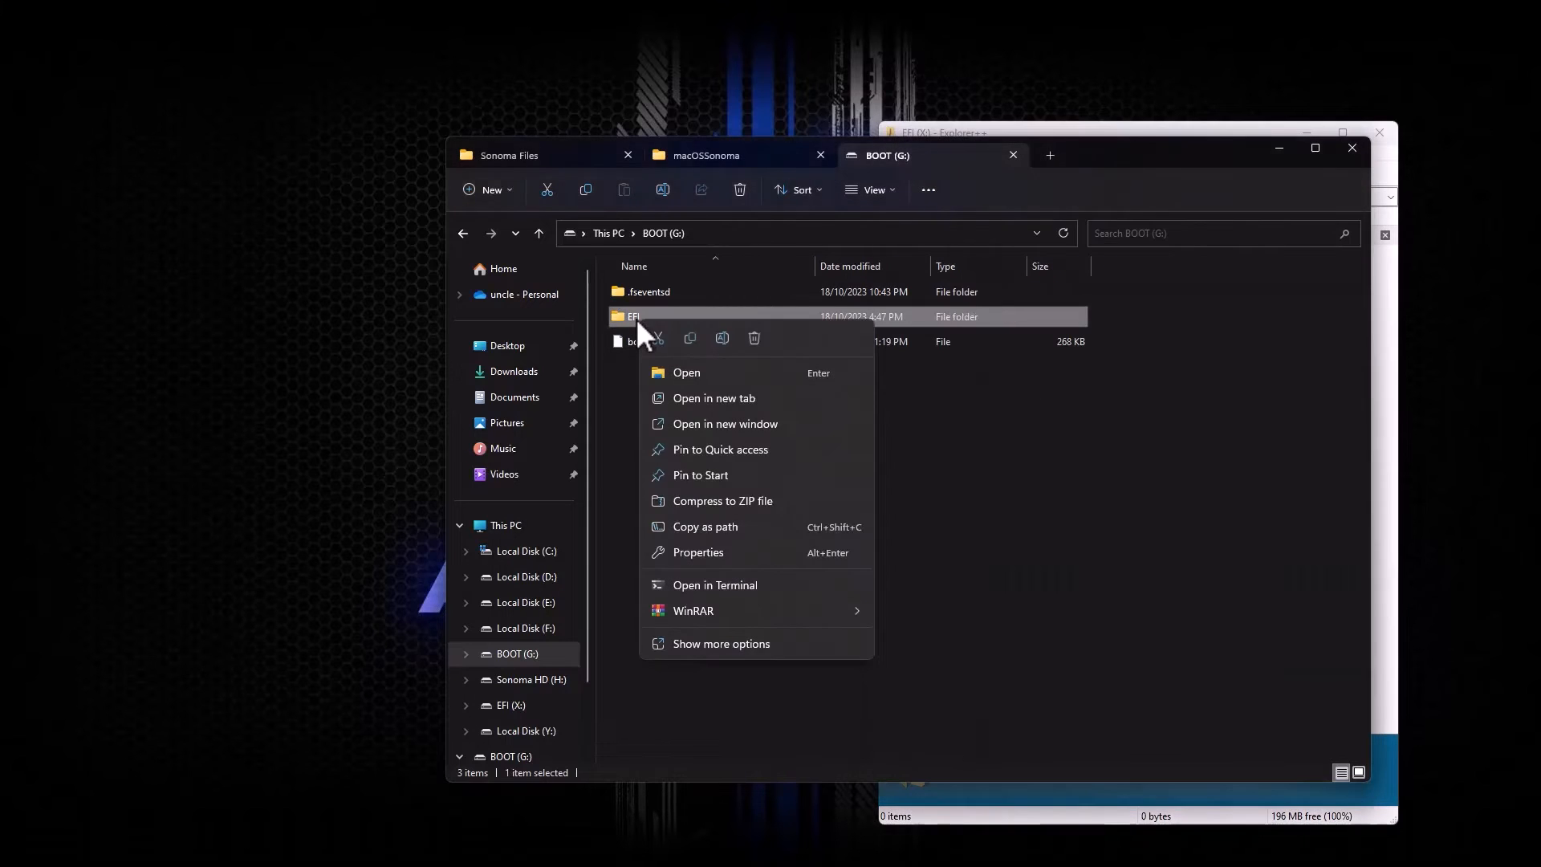
left_click(690, 338)
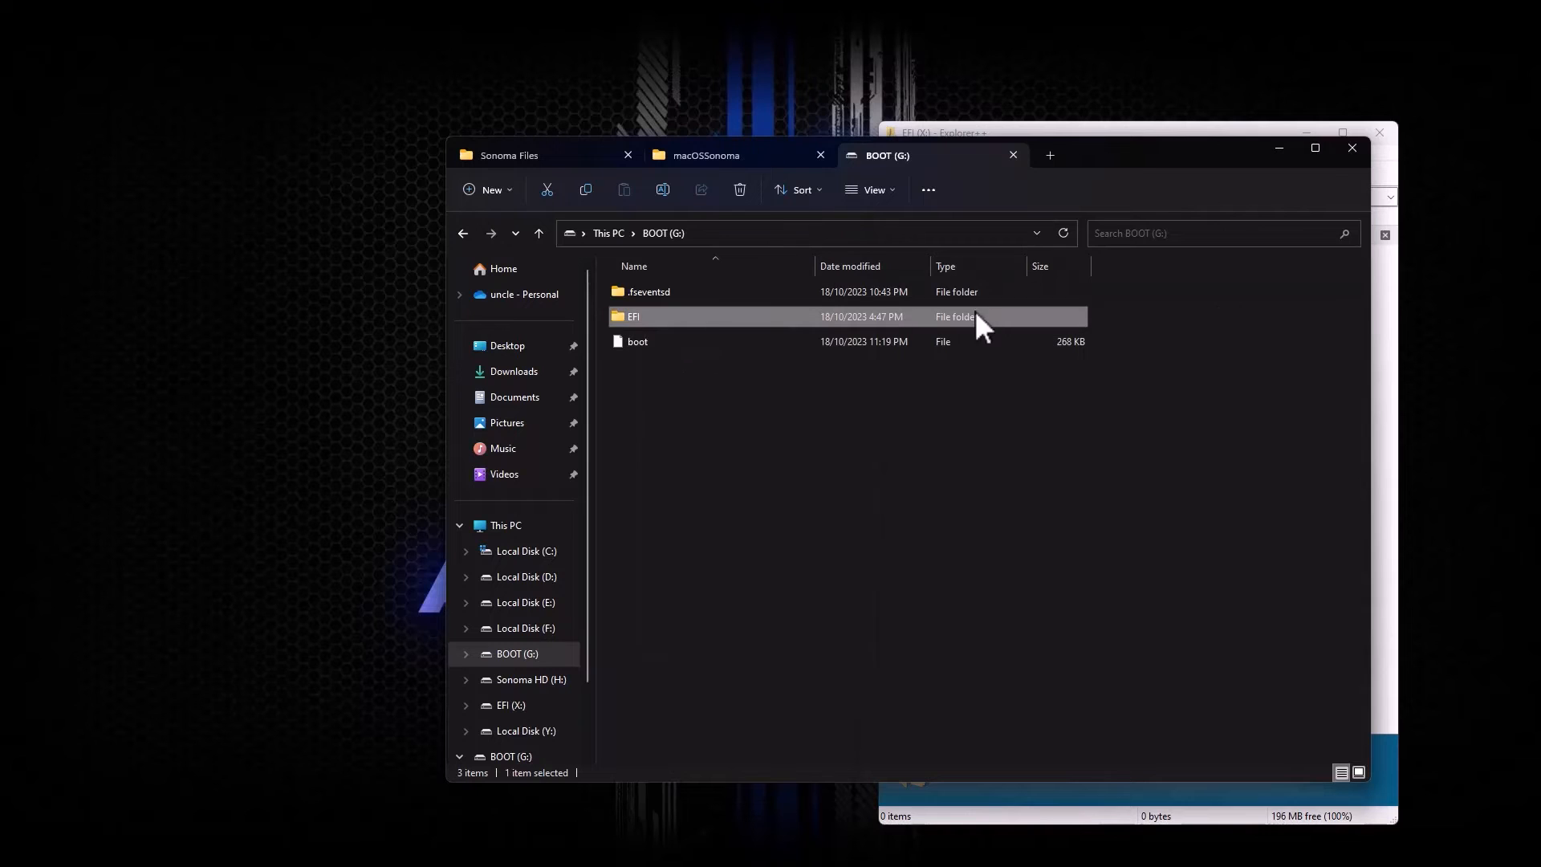
left_click_drag(1131, 168, 811, 180)
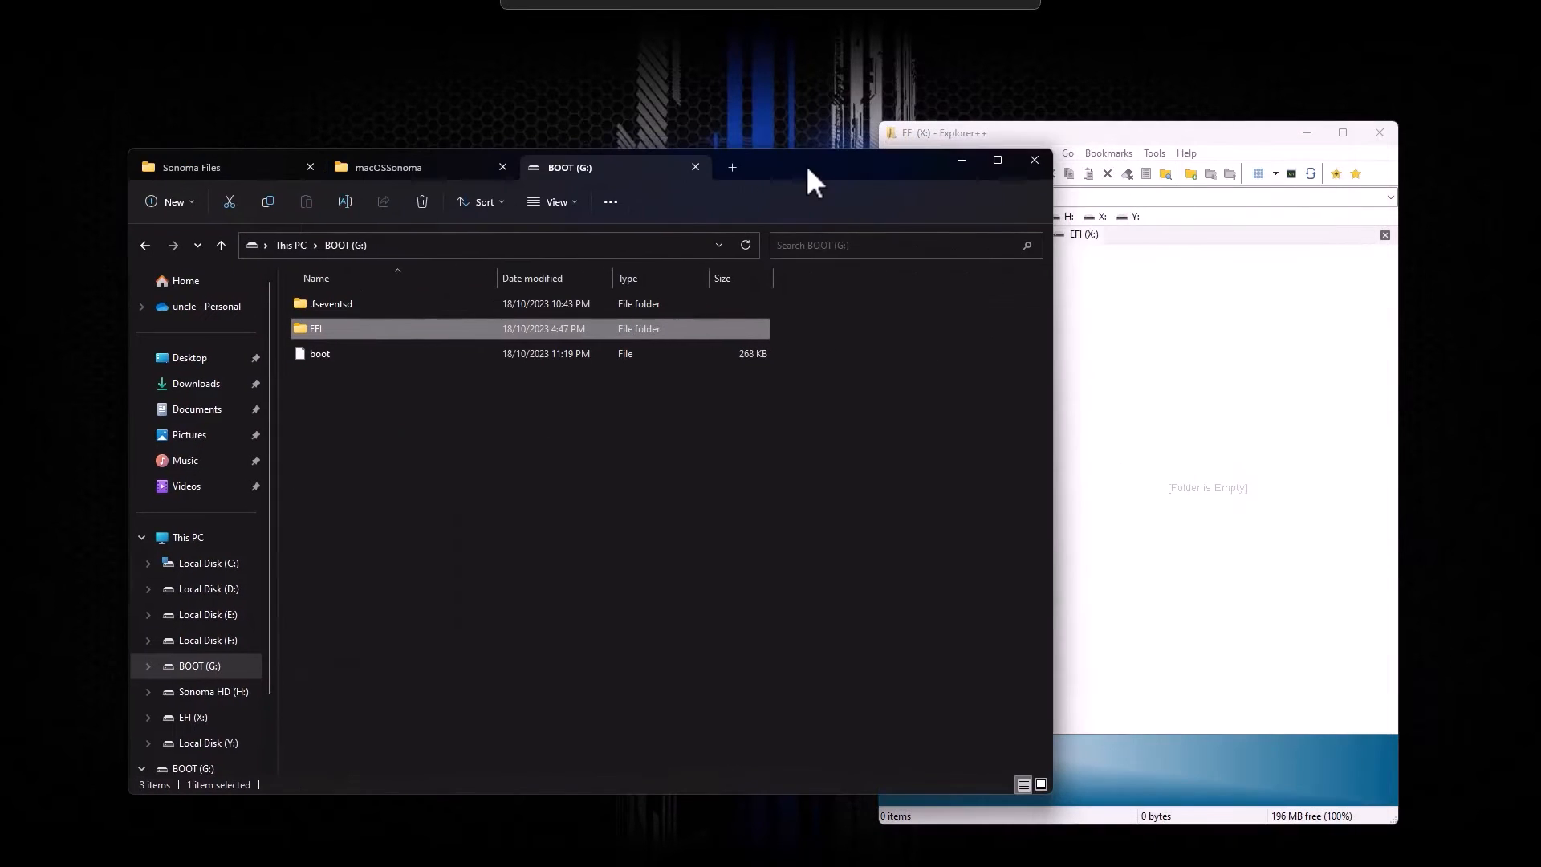
right_click(1128, 319)
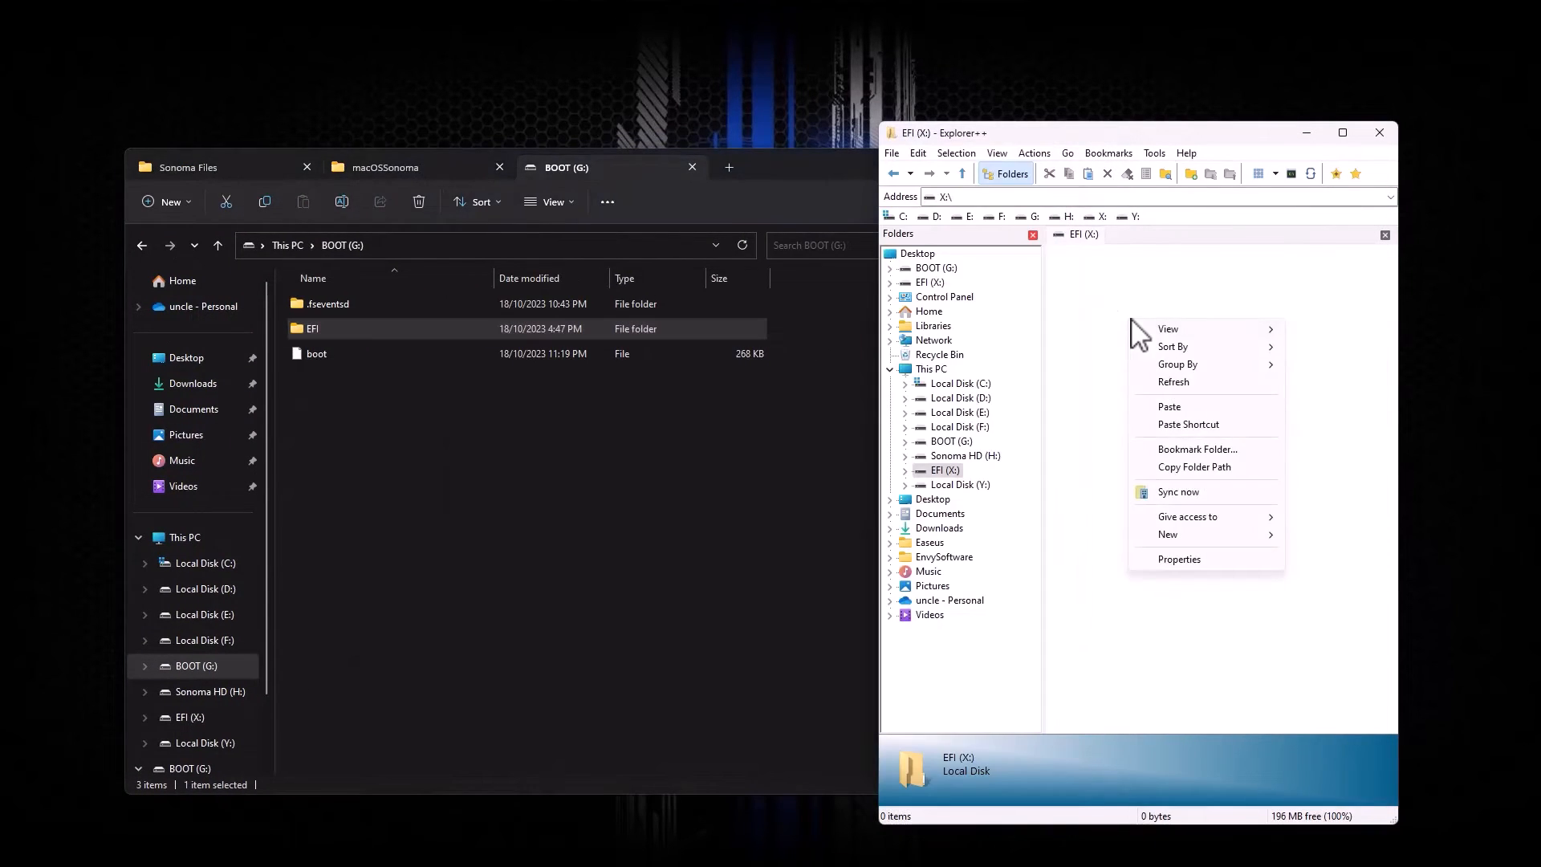
left_click(1174, 408)
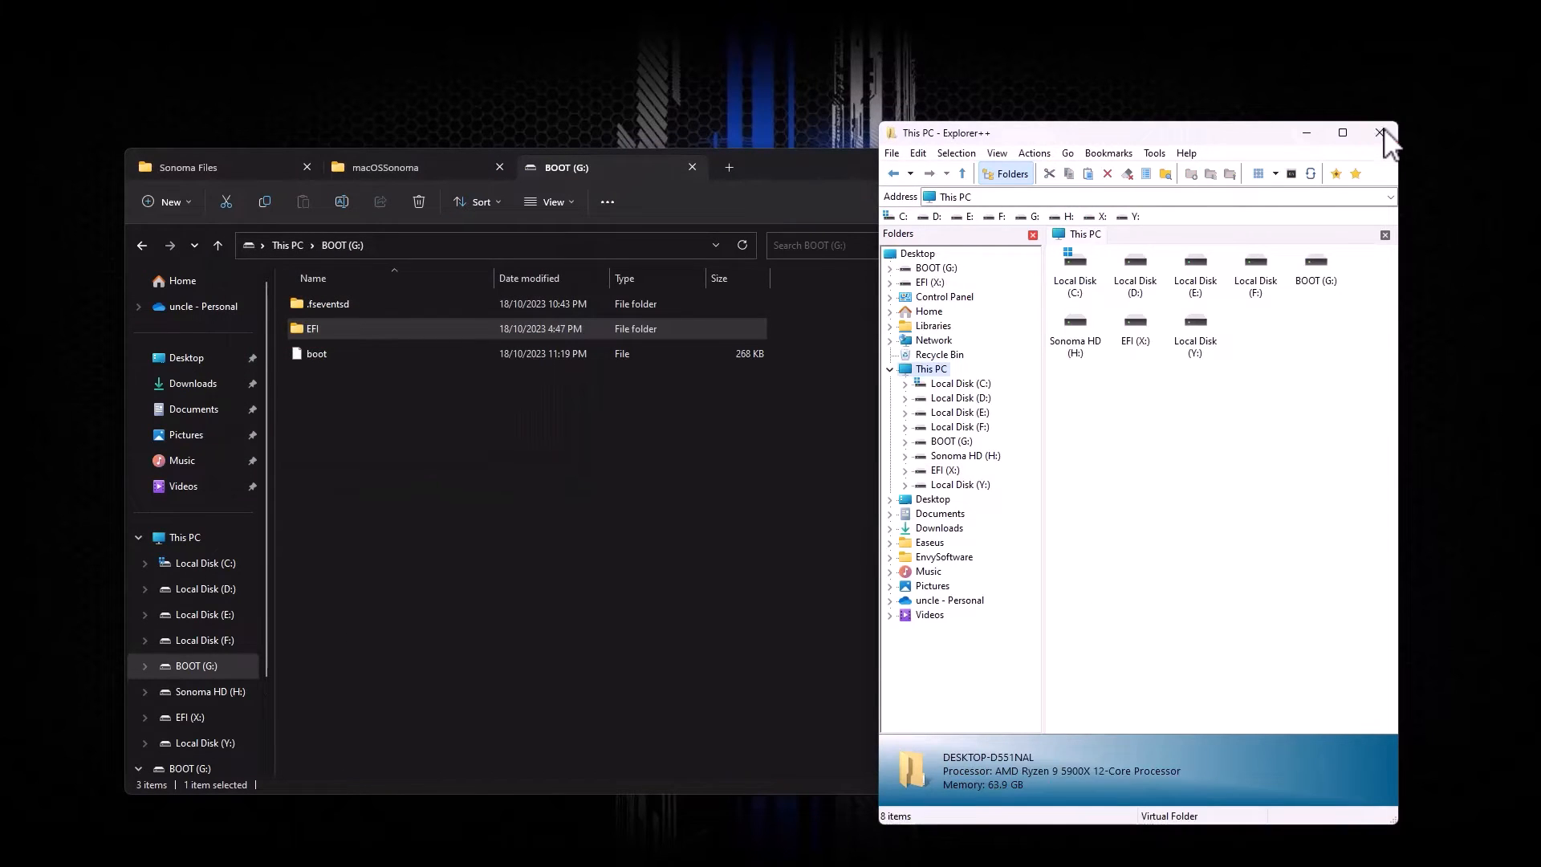
Step: Close Explorer++ and show This PC with the EFI (X:) drive selected
left_click(1381, 130)
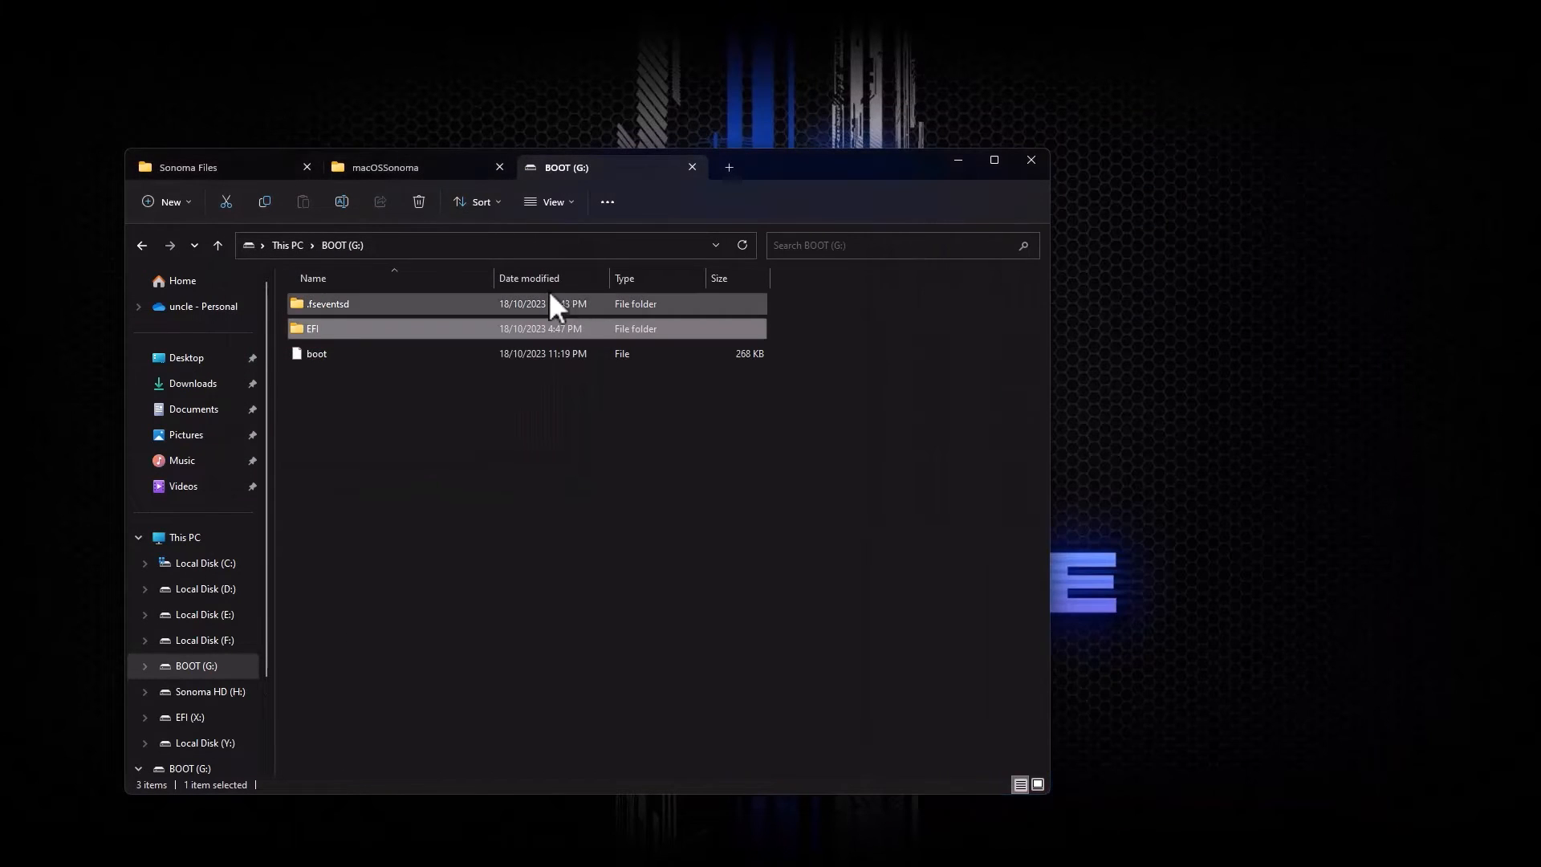
left_click(289, 247)
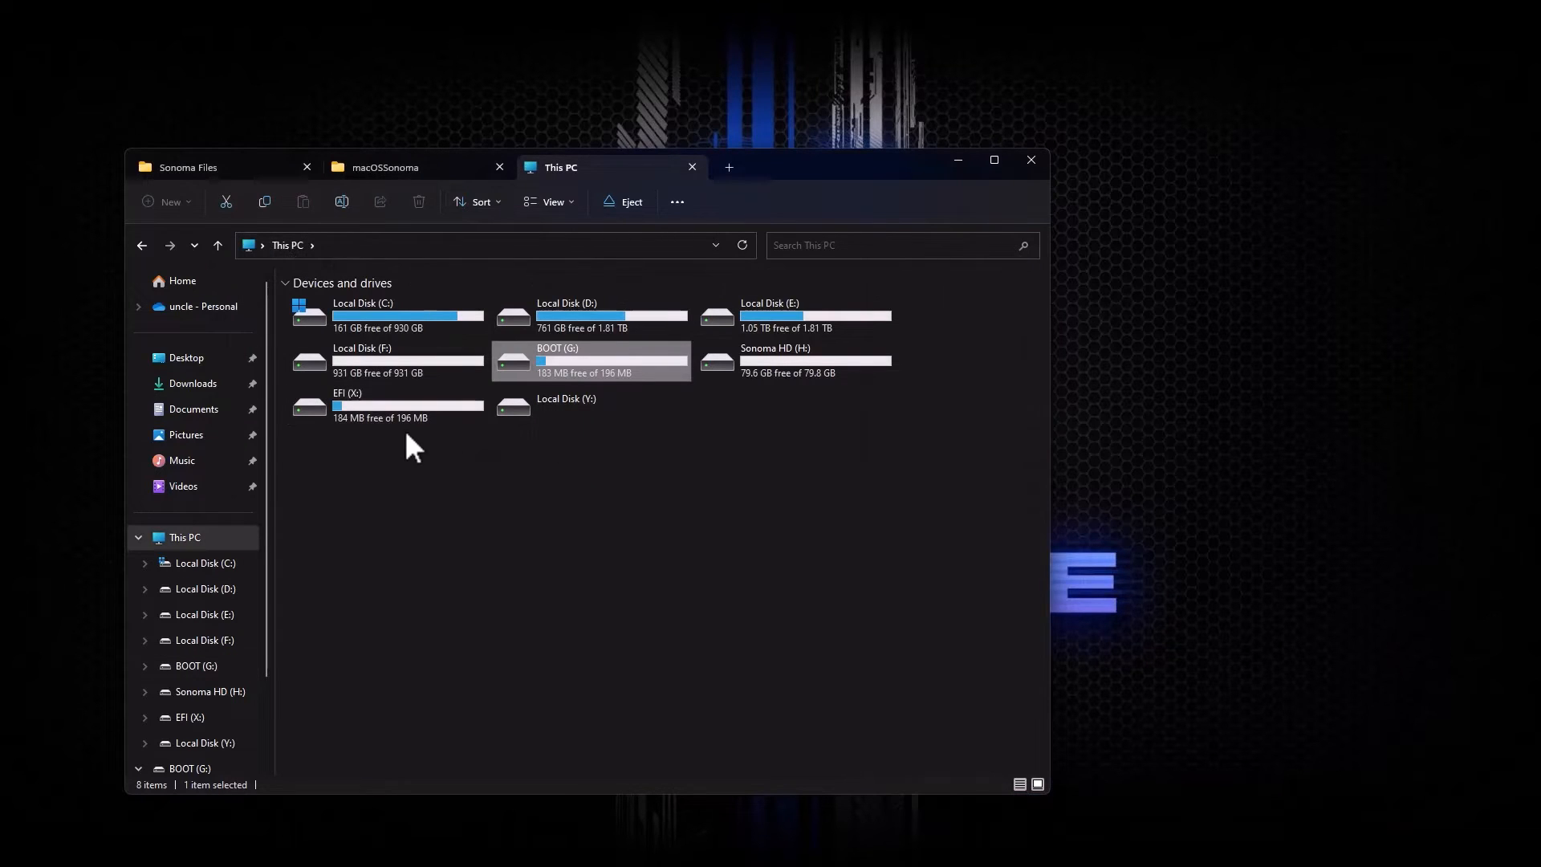
left_click(376, 411)
Step: Remove the mounted DAEMON Tools virtual drive from its system tray menu
left_click(1366, 845)
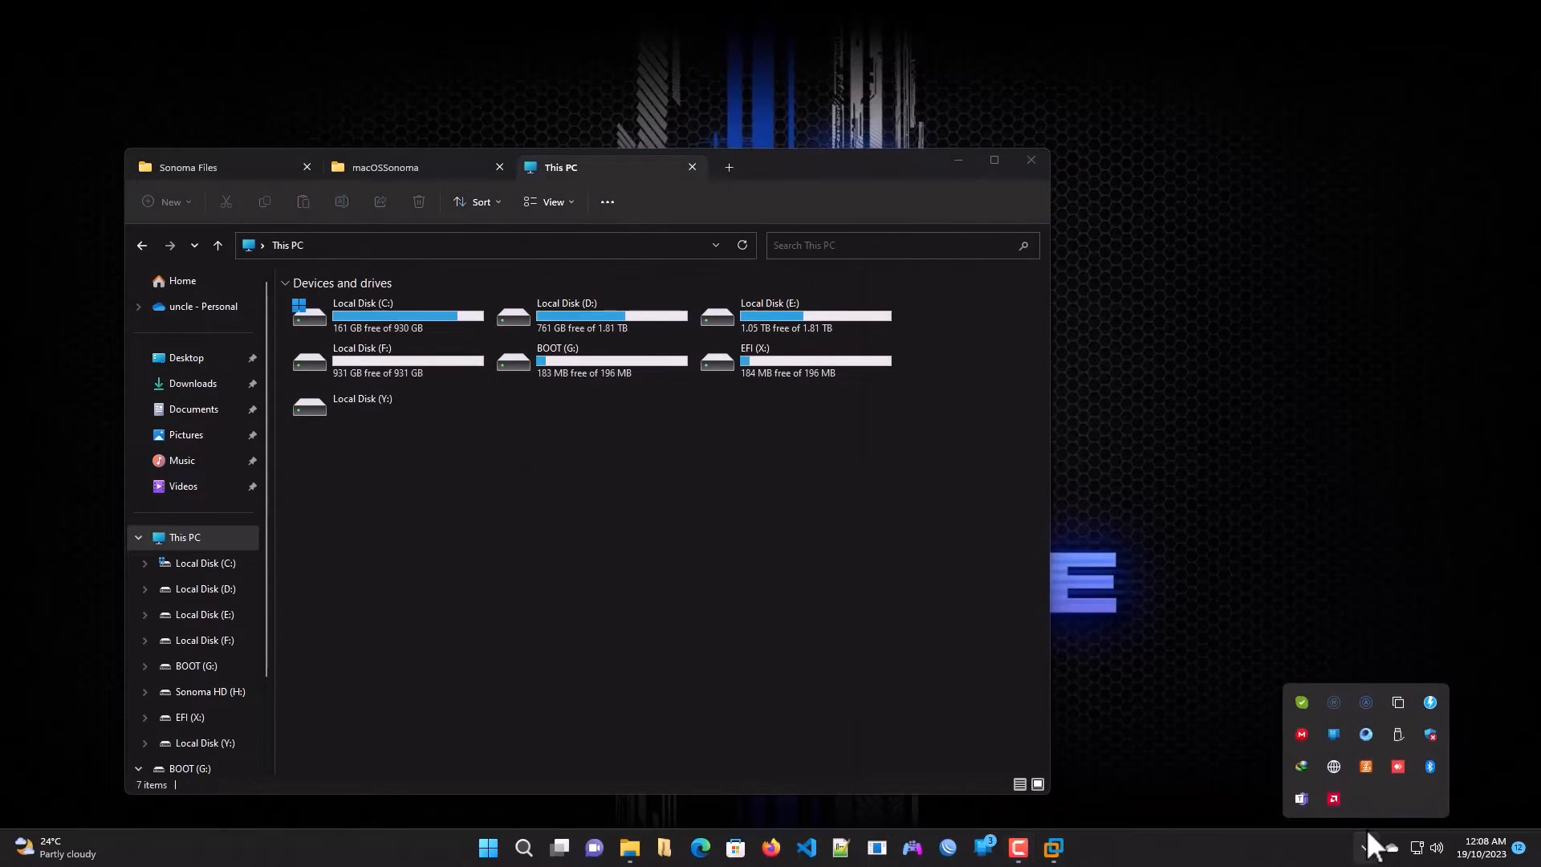
left_click(1430, 701)
mouse_move(1367, 746)
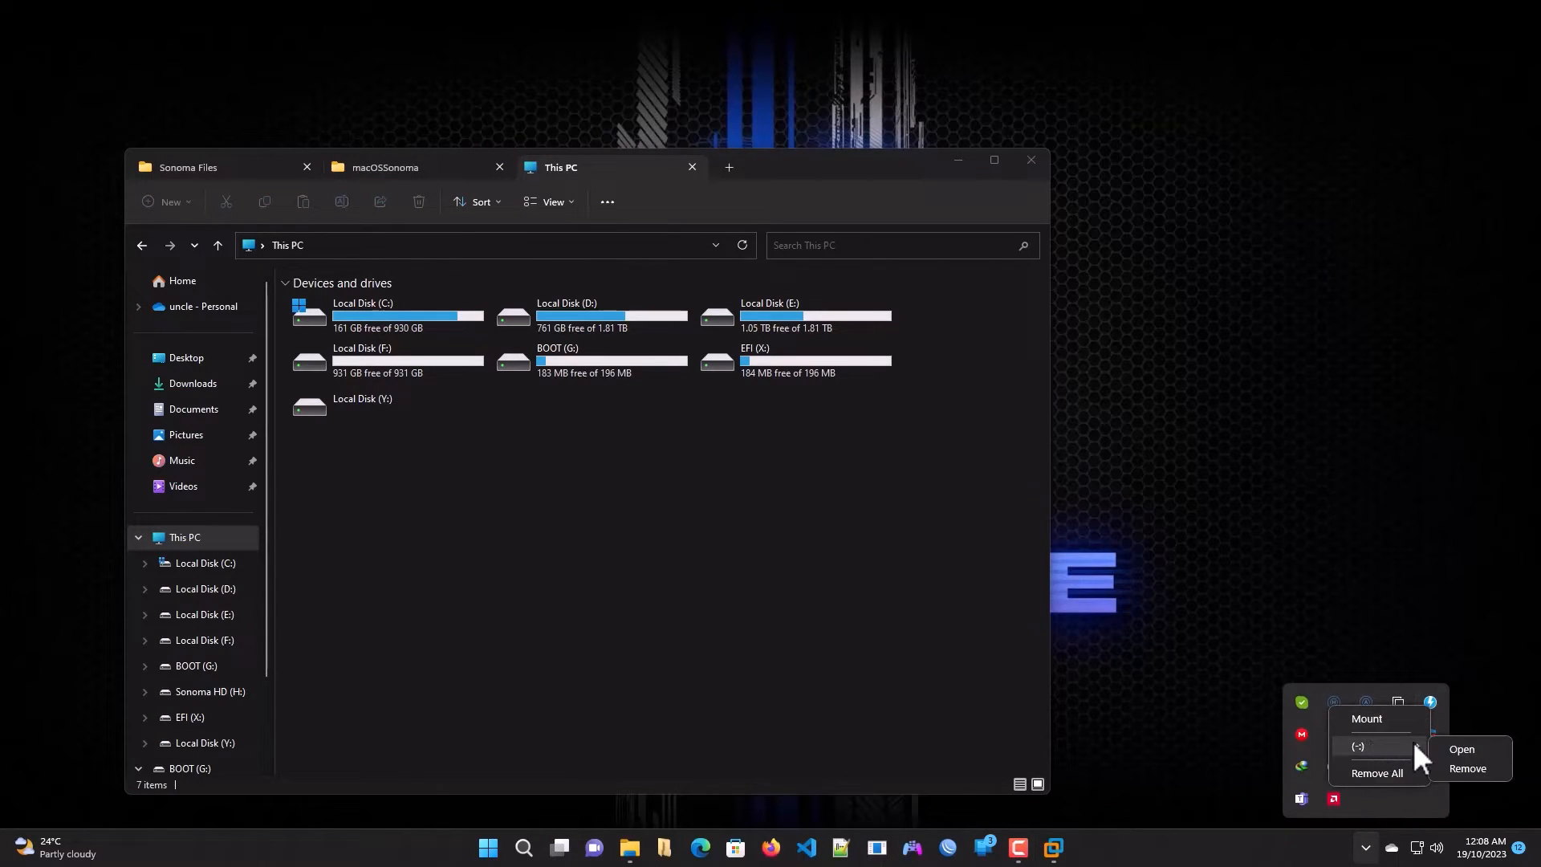
left_click(1463, 767)
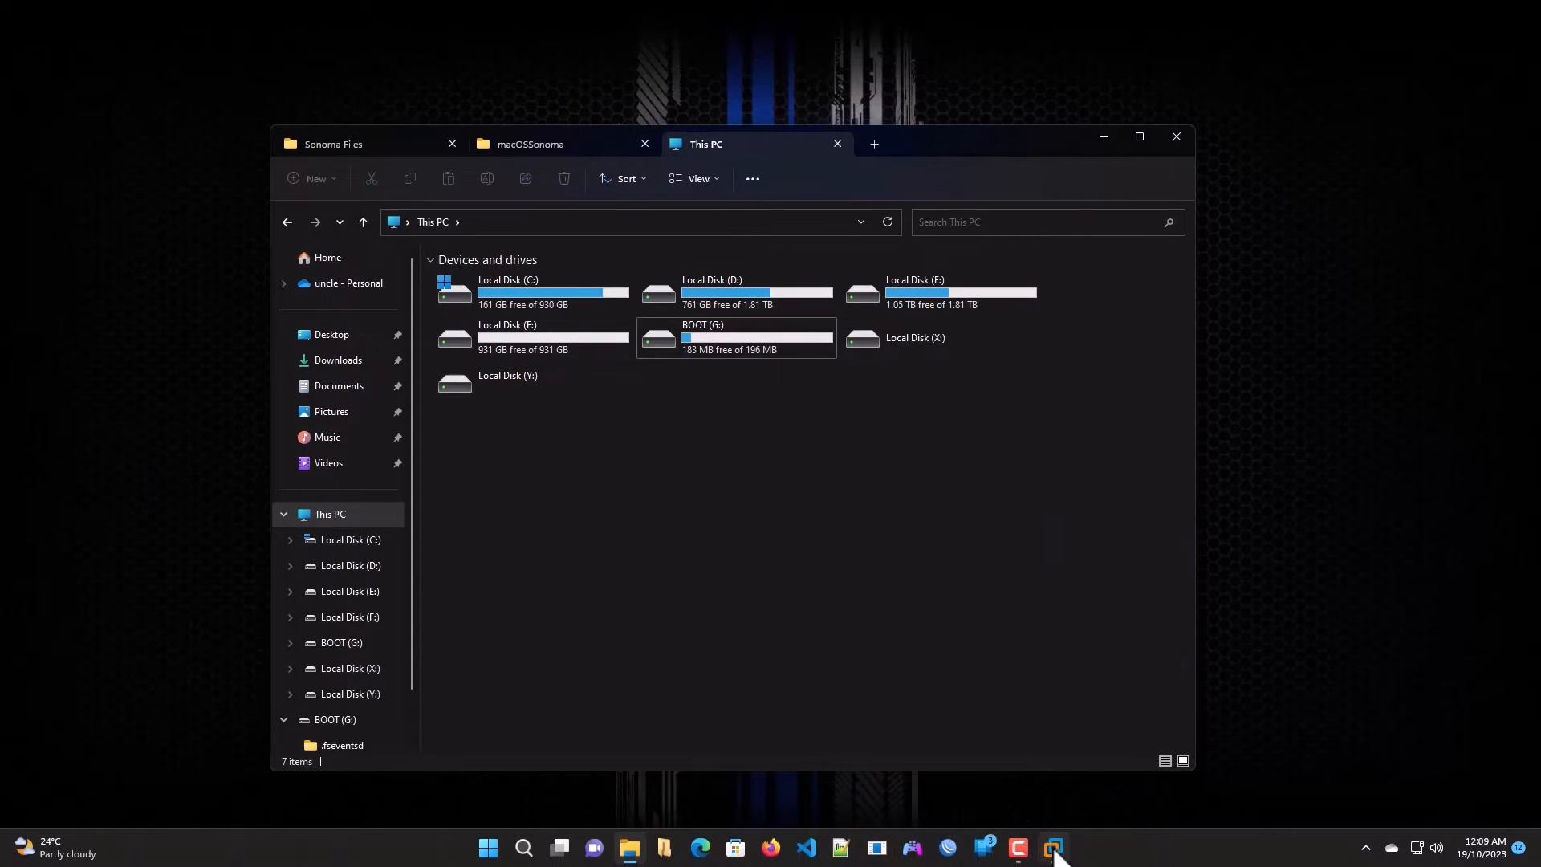
Step: Power on the macOSSonoma VM, which halts on an OpenCore critical boot error
mouse_move(1056, 855)
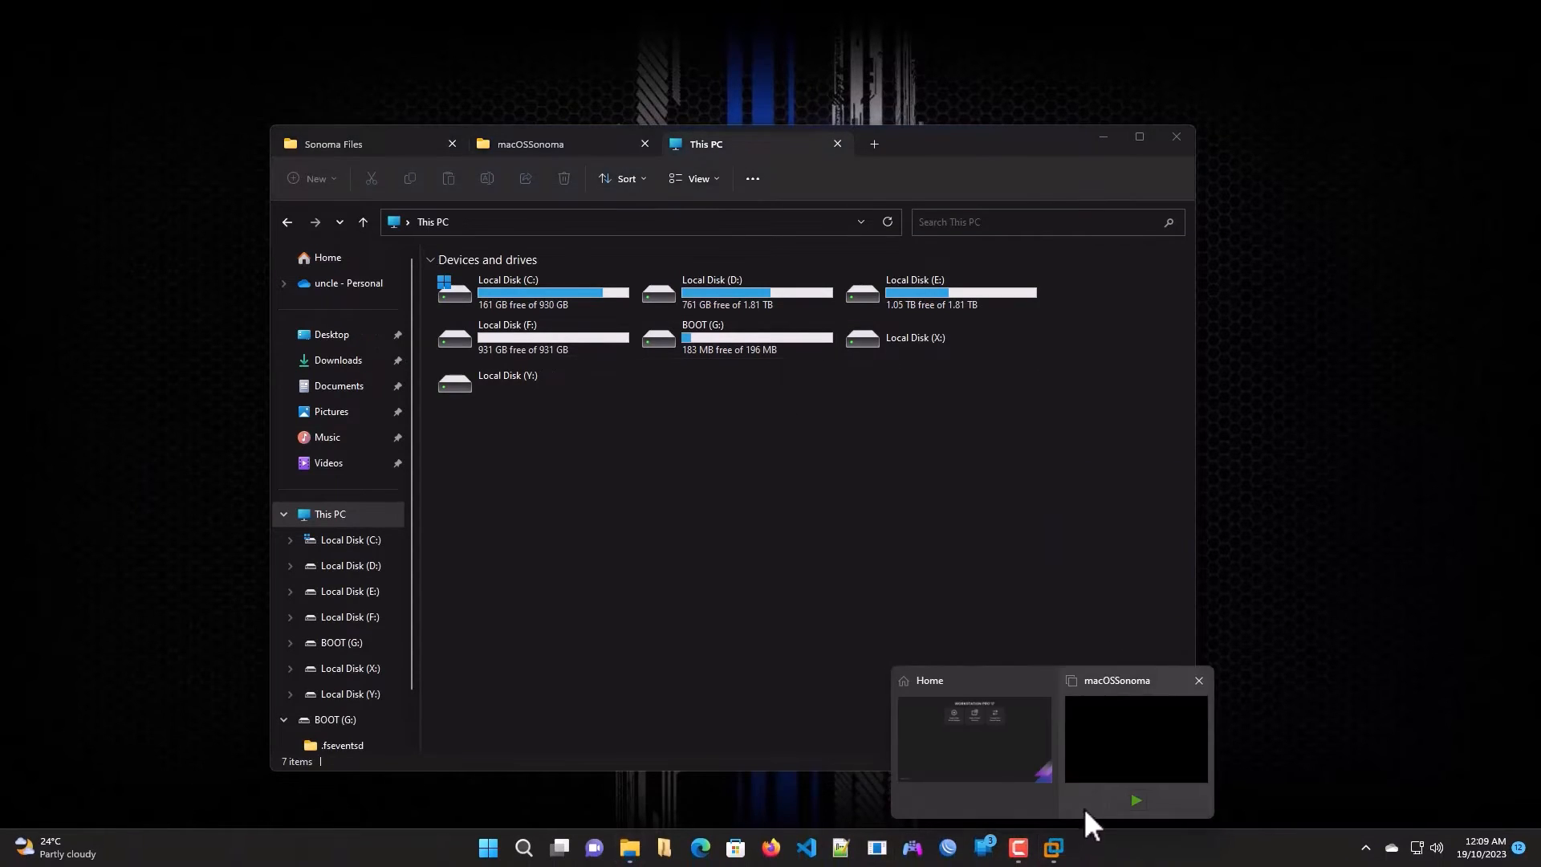
left_click(1124, 751)
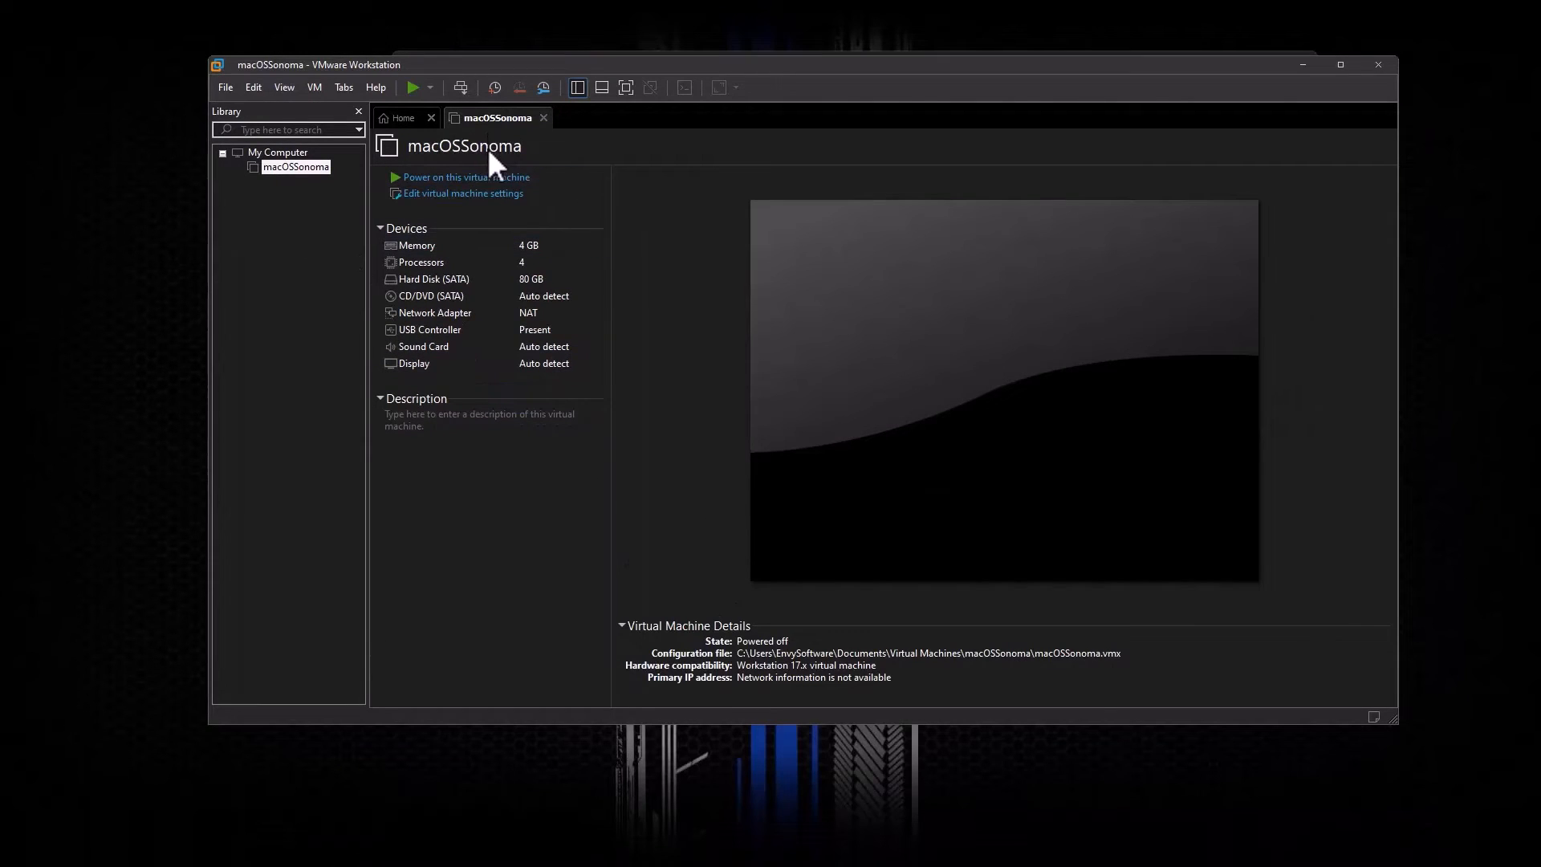
left_click(413, 88)
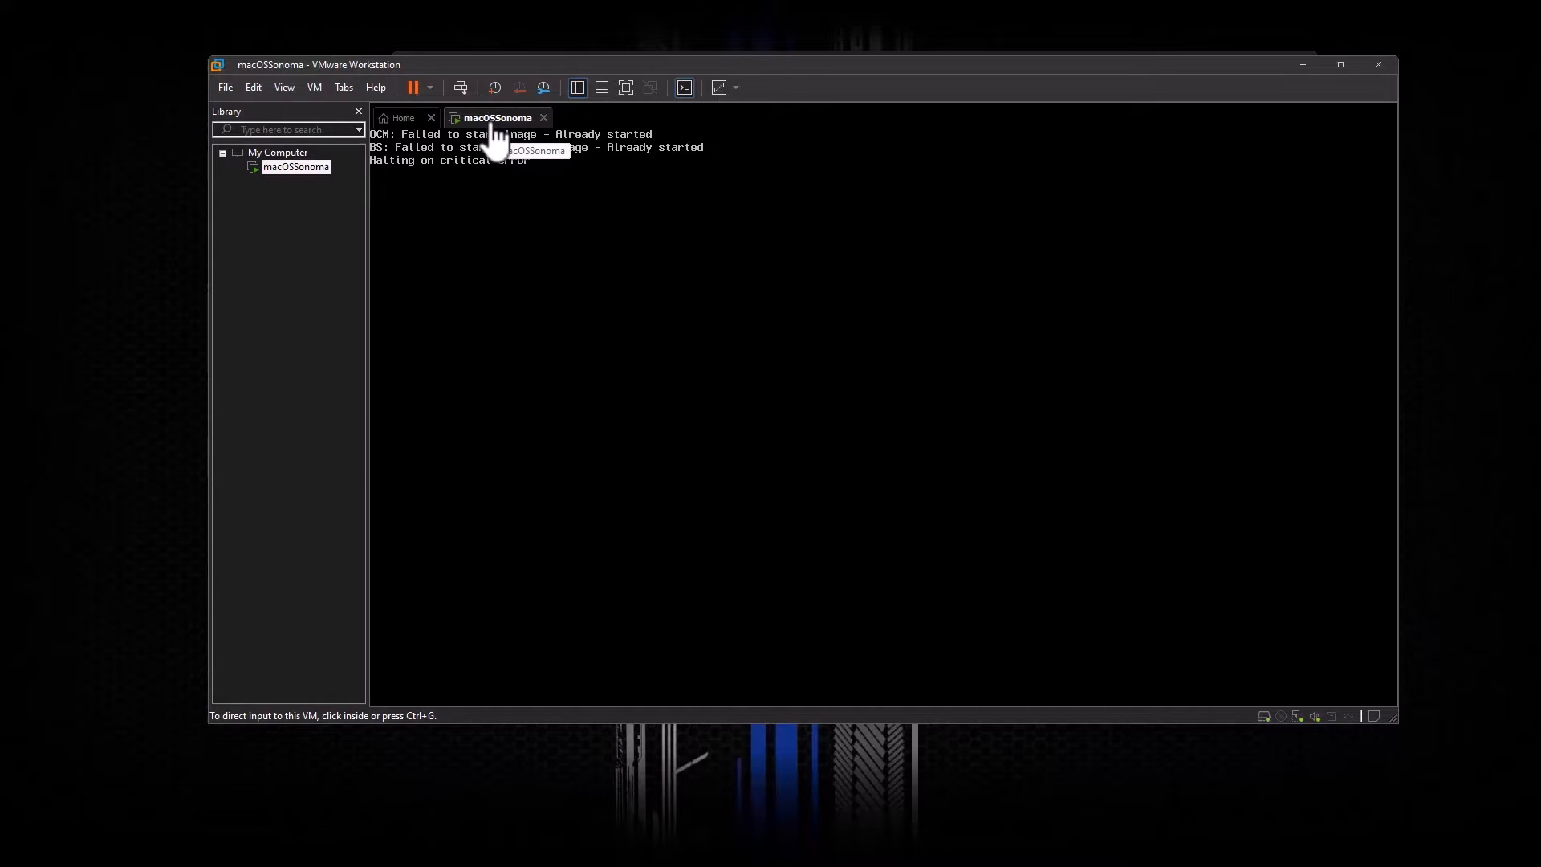
Step: Connect the SanDisk 3.2Gen1 USB drive to the running VM, unplugging it from the host
right_click(491, 120)
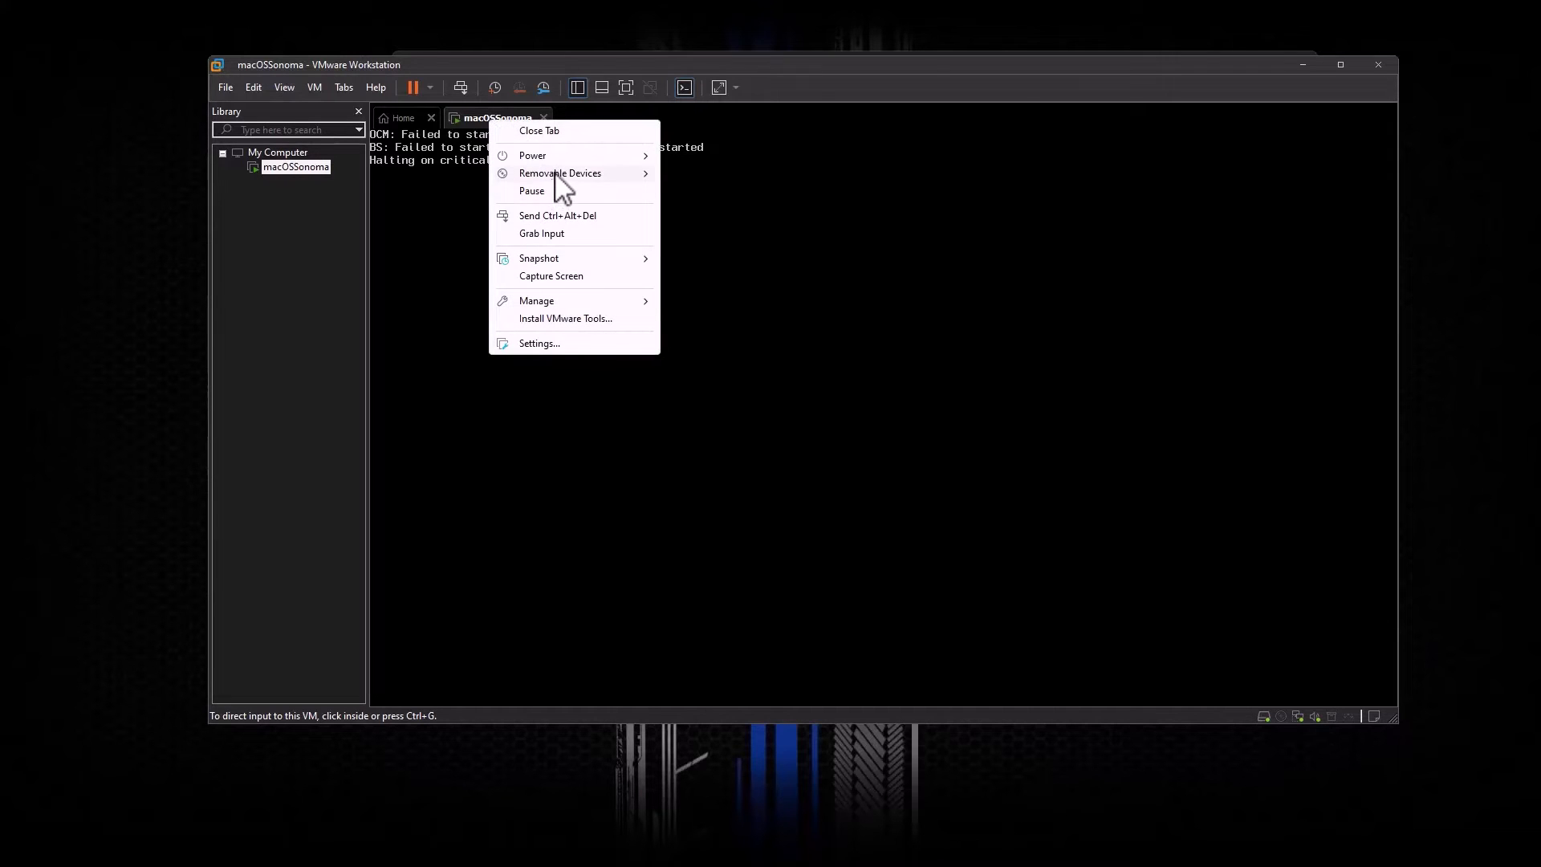
mouse_move(556, 173)
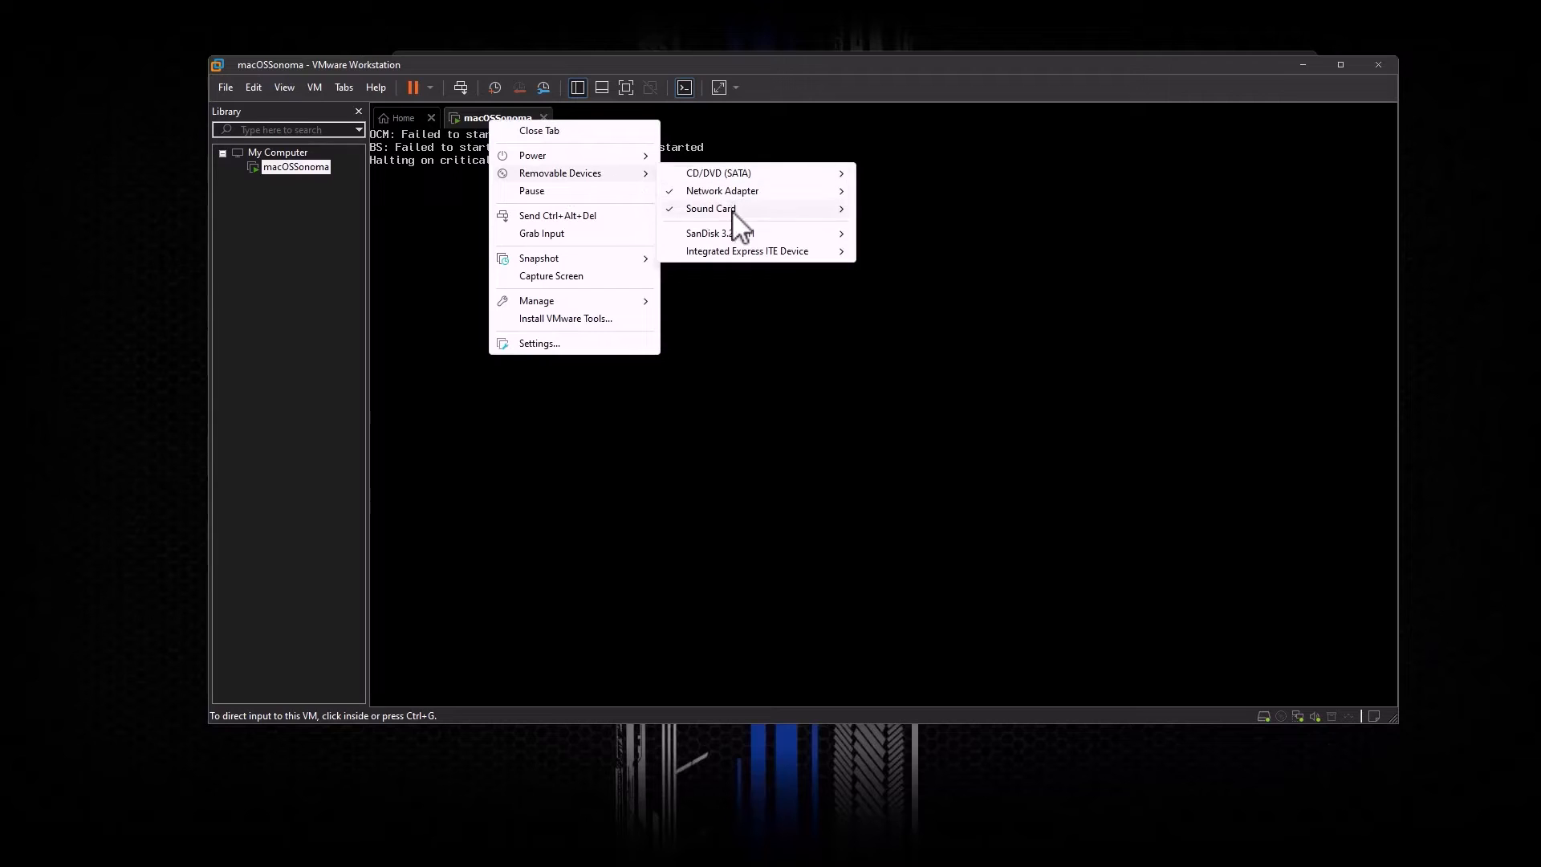
mouse_move(729, 235)
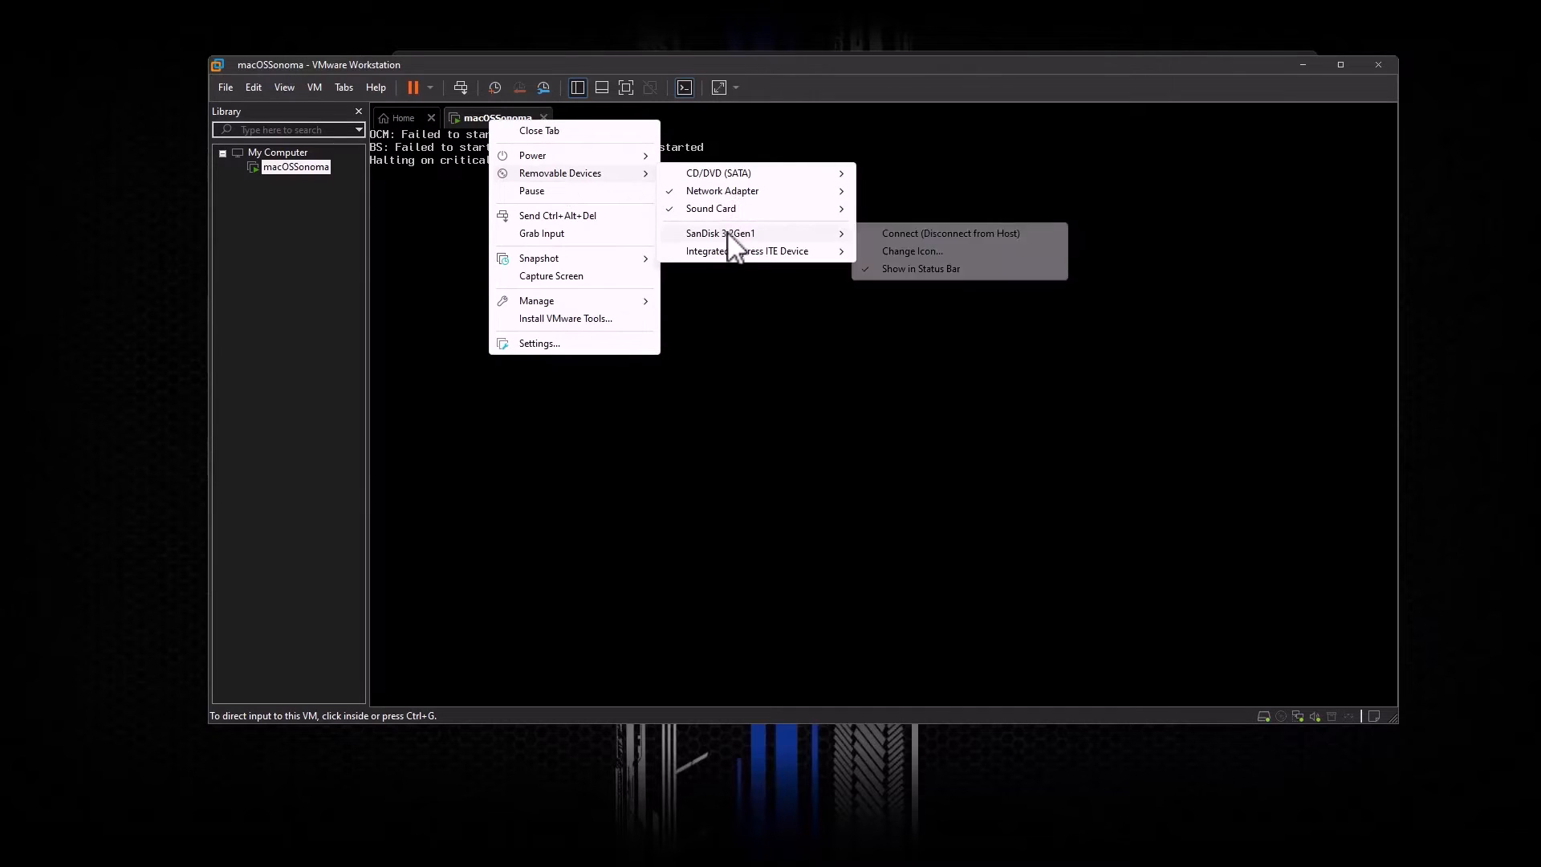
left_click(901, 234)
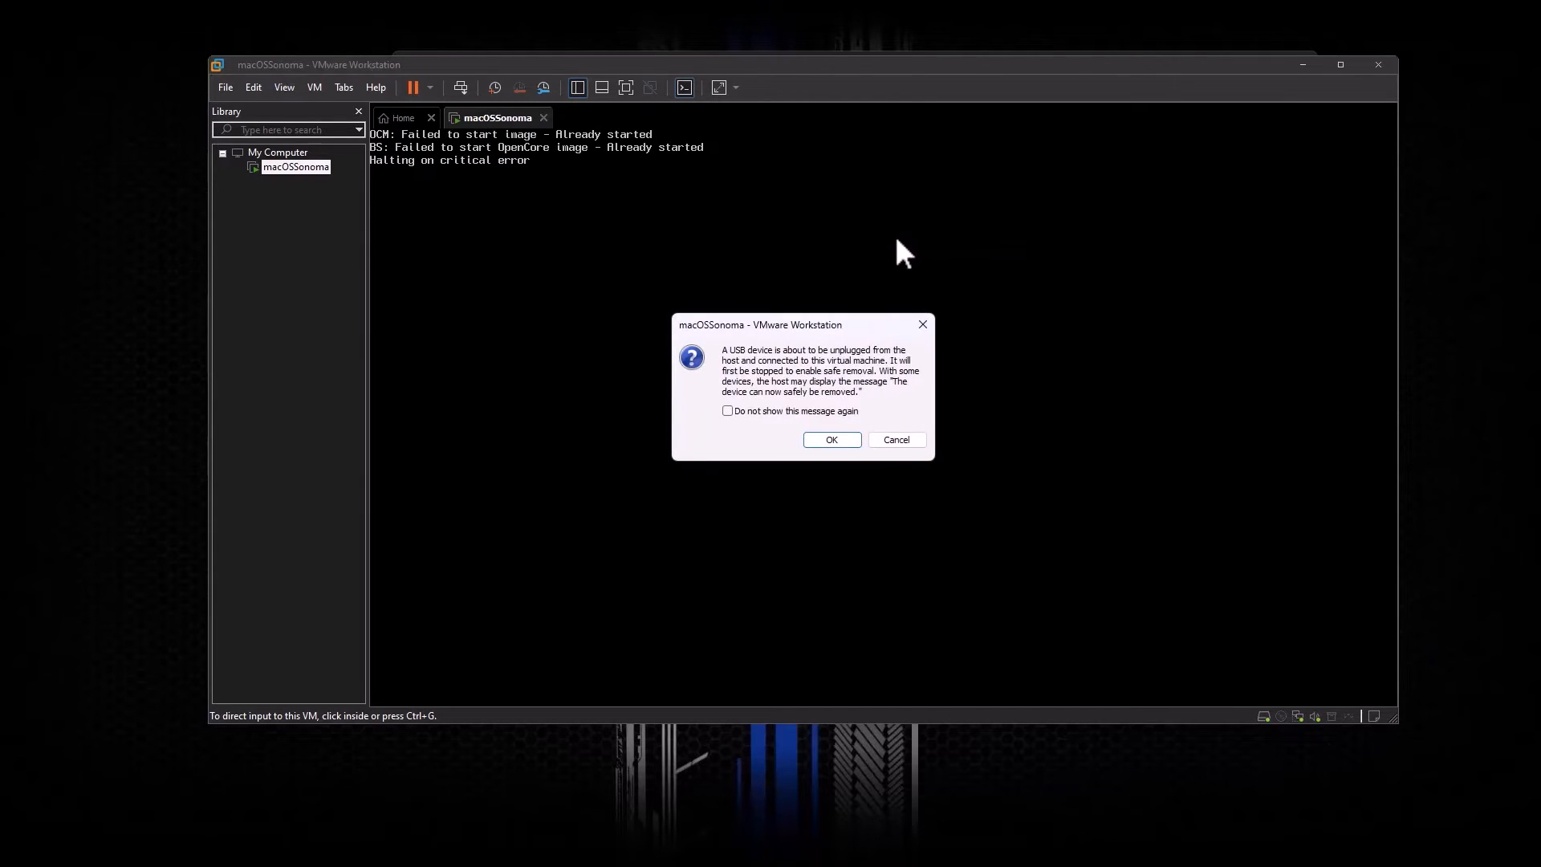
left_click(838, 439)
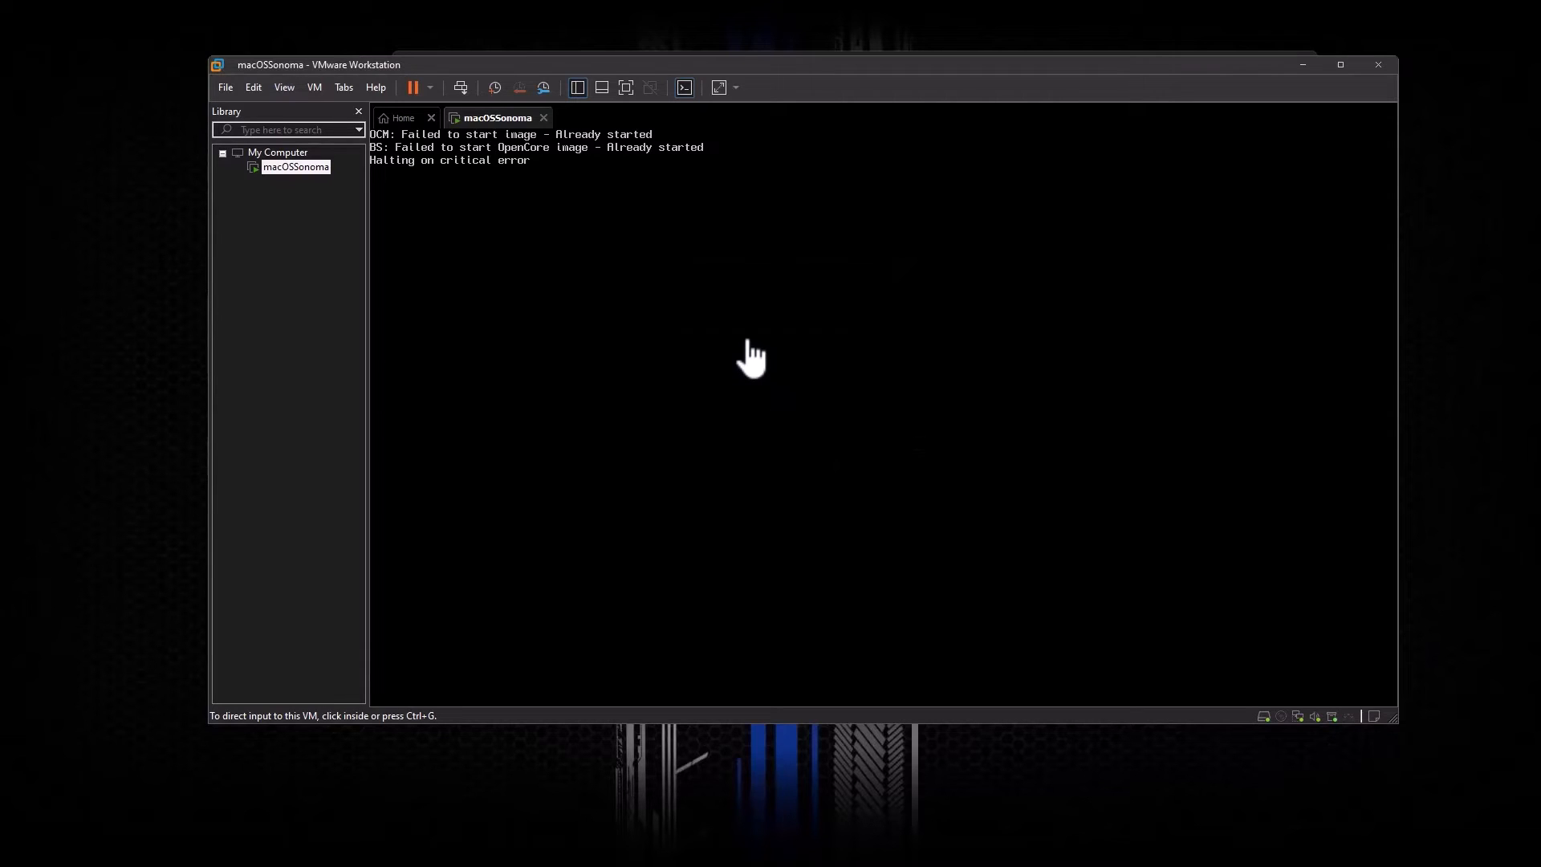
Step: Restart the macOSSonoma guest operating system and confirm the restart
right_click(491, 137)
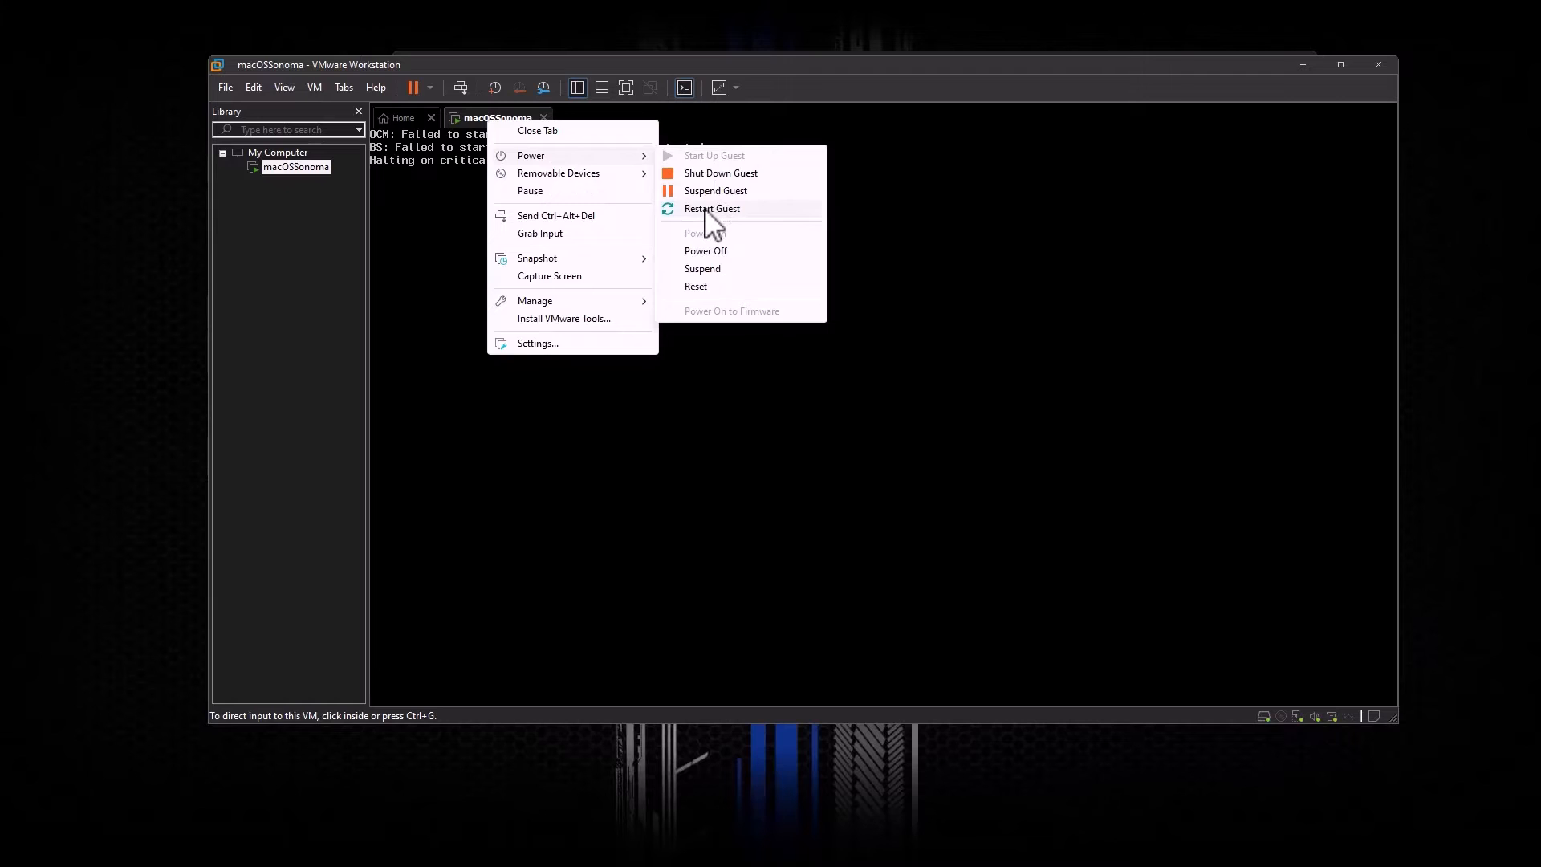
left_click(706, 210)
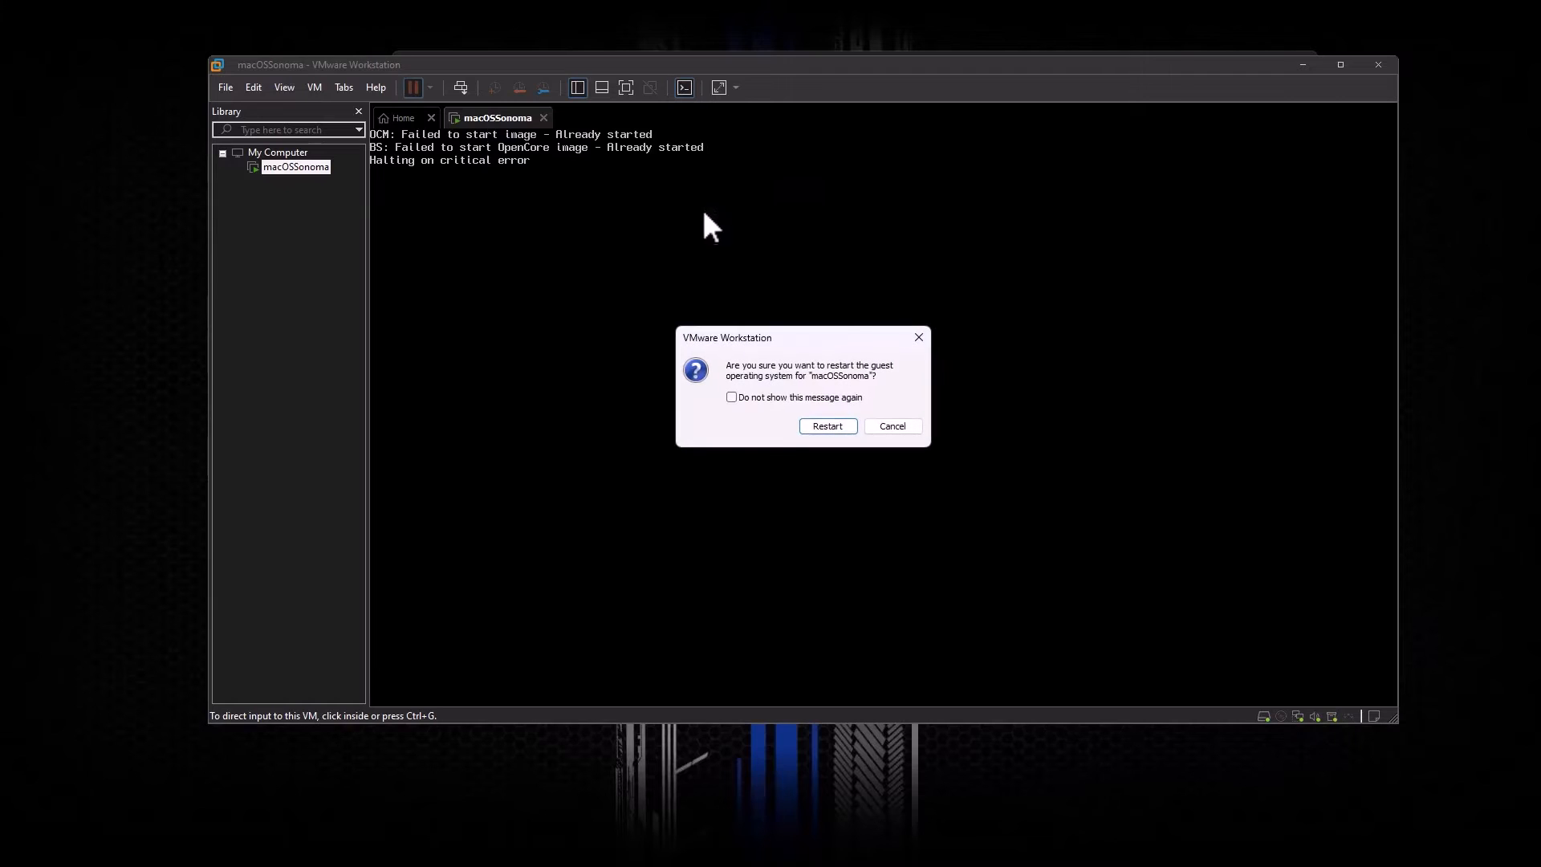
left_click(827, 426)
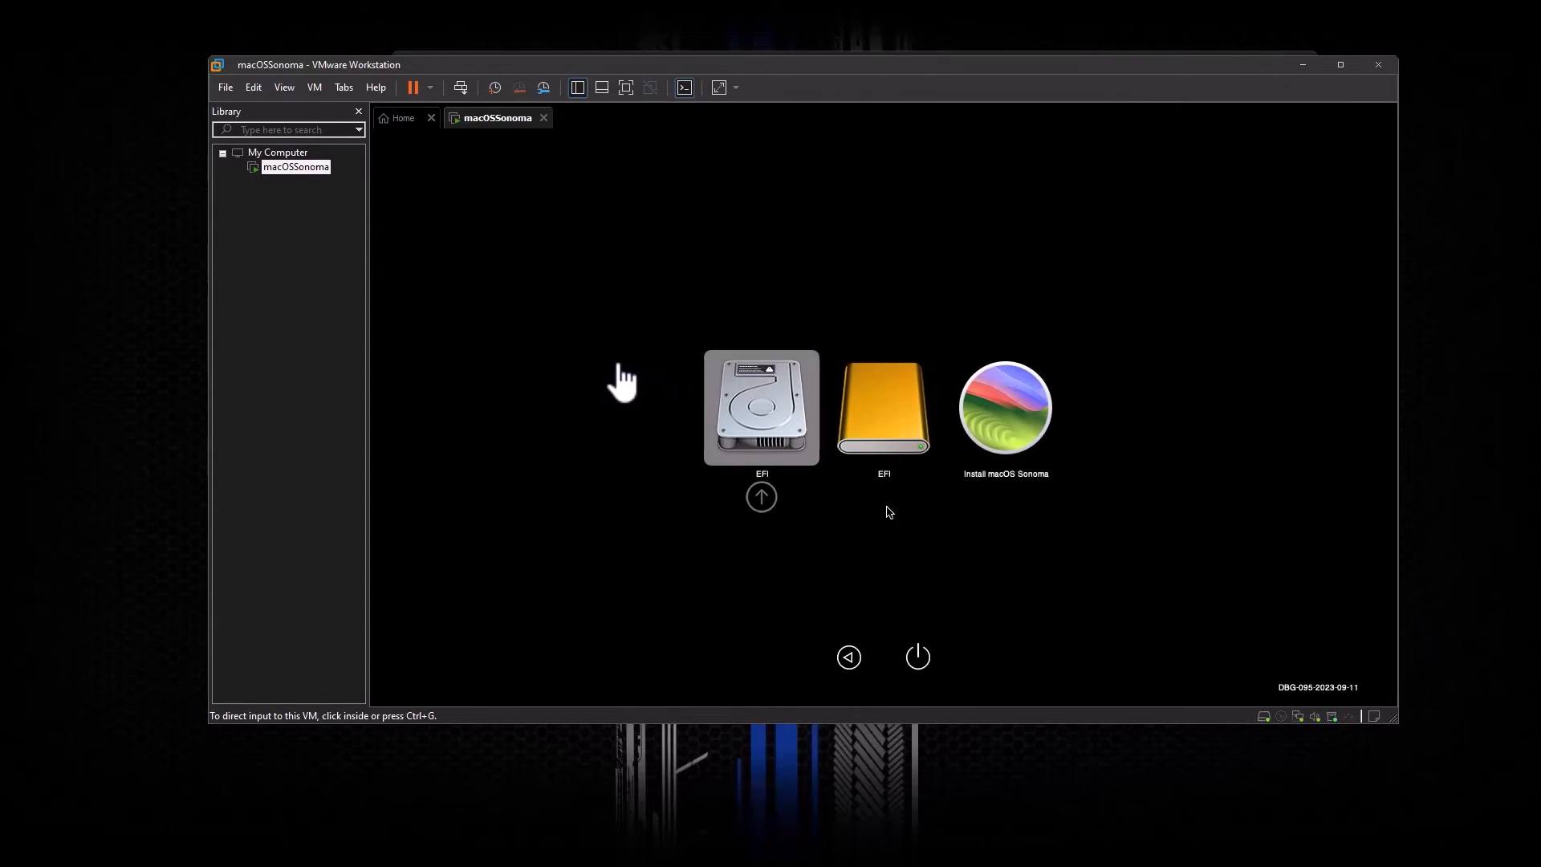
Step: Highlight Install macOS Sonoma in the OpenCore boot picker and boot from it
left_click(604, 367)
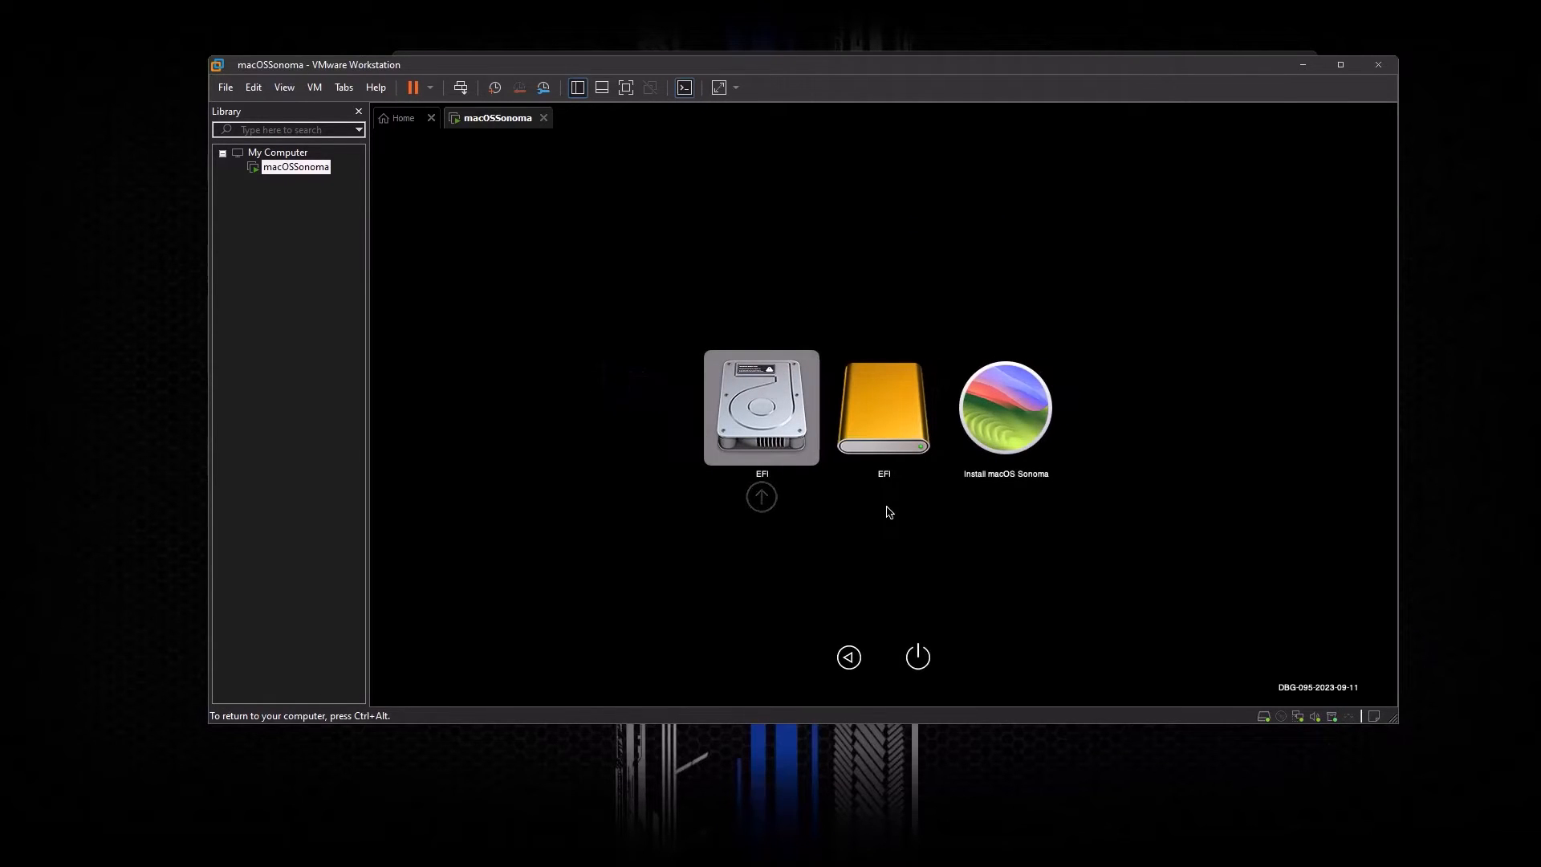
key("Right")
key("Right")
key("Left")
key("Right")
key("Right")
key("Left")
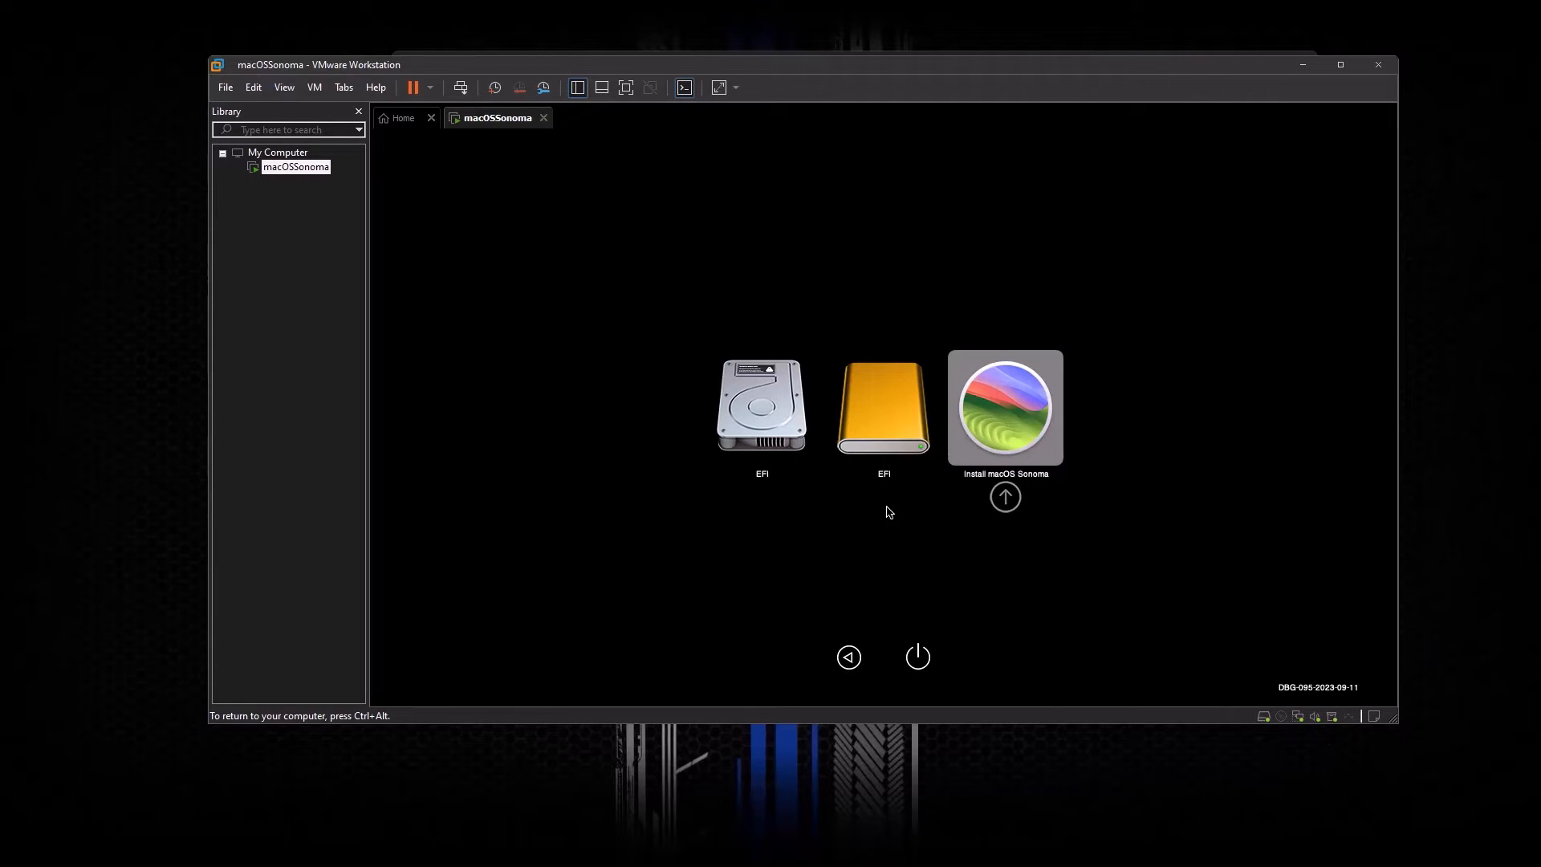
key("Return")
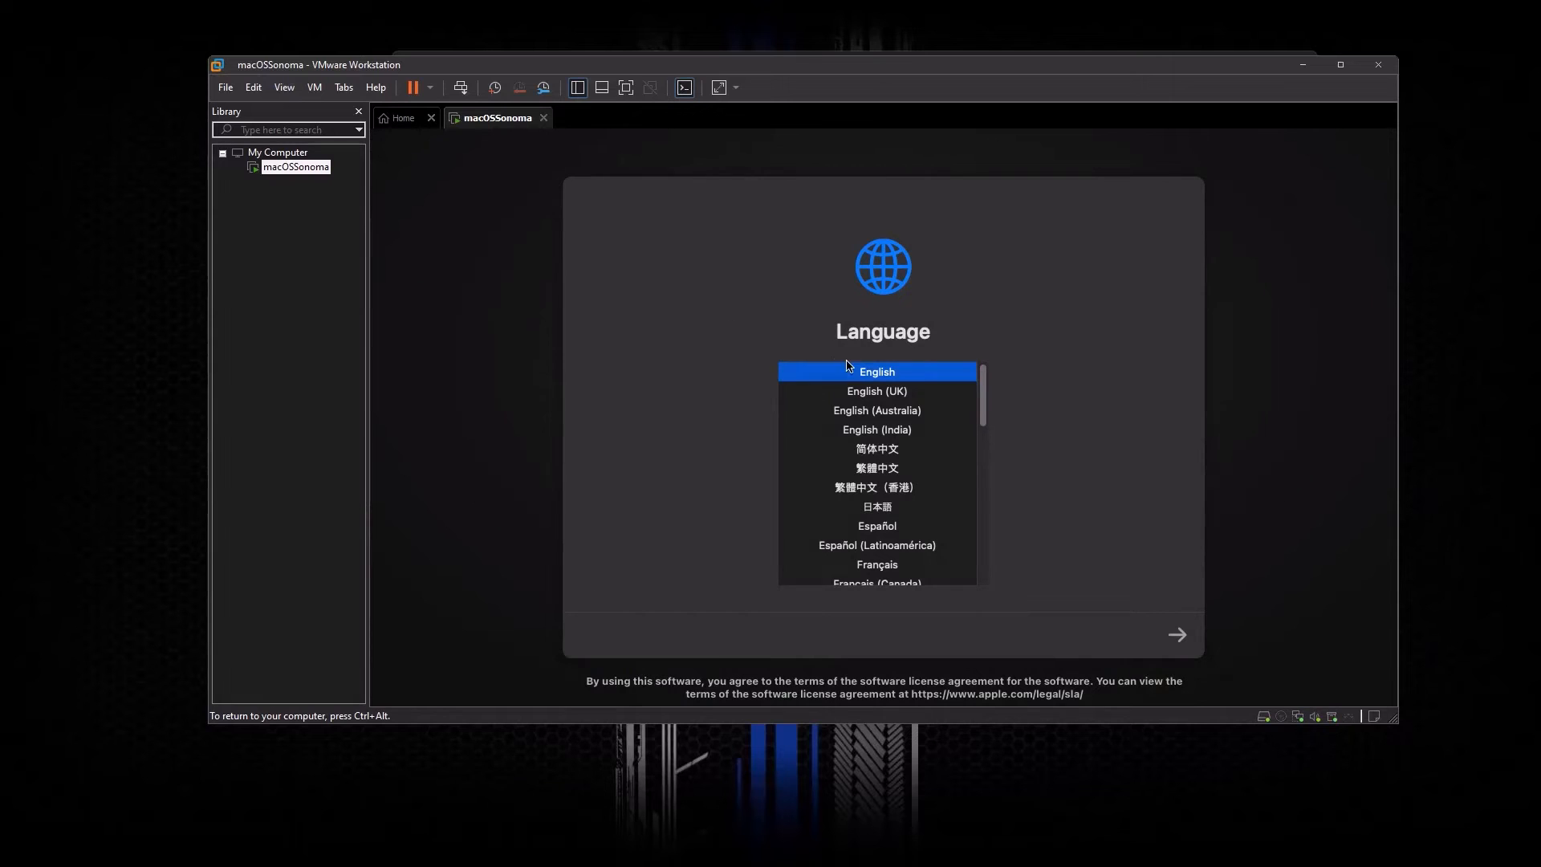
Step: Accept English and launch Install macOS Sonoma from the Recovery options
left_click(1177, 638)
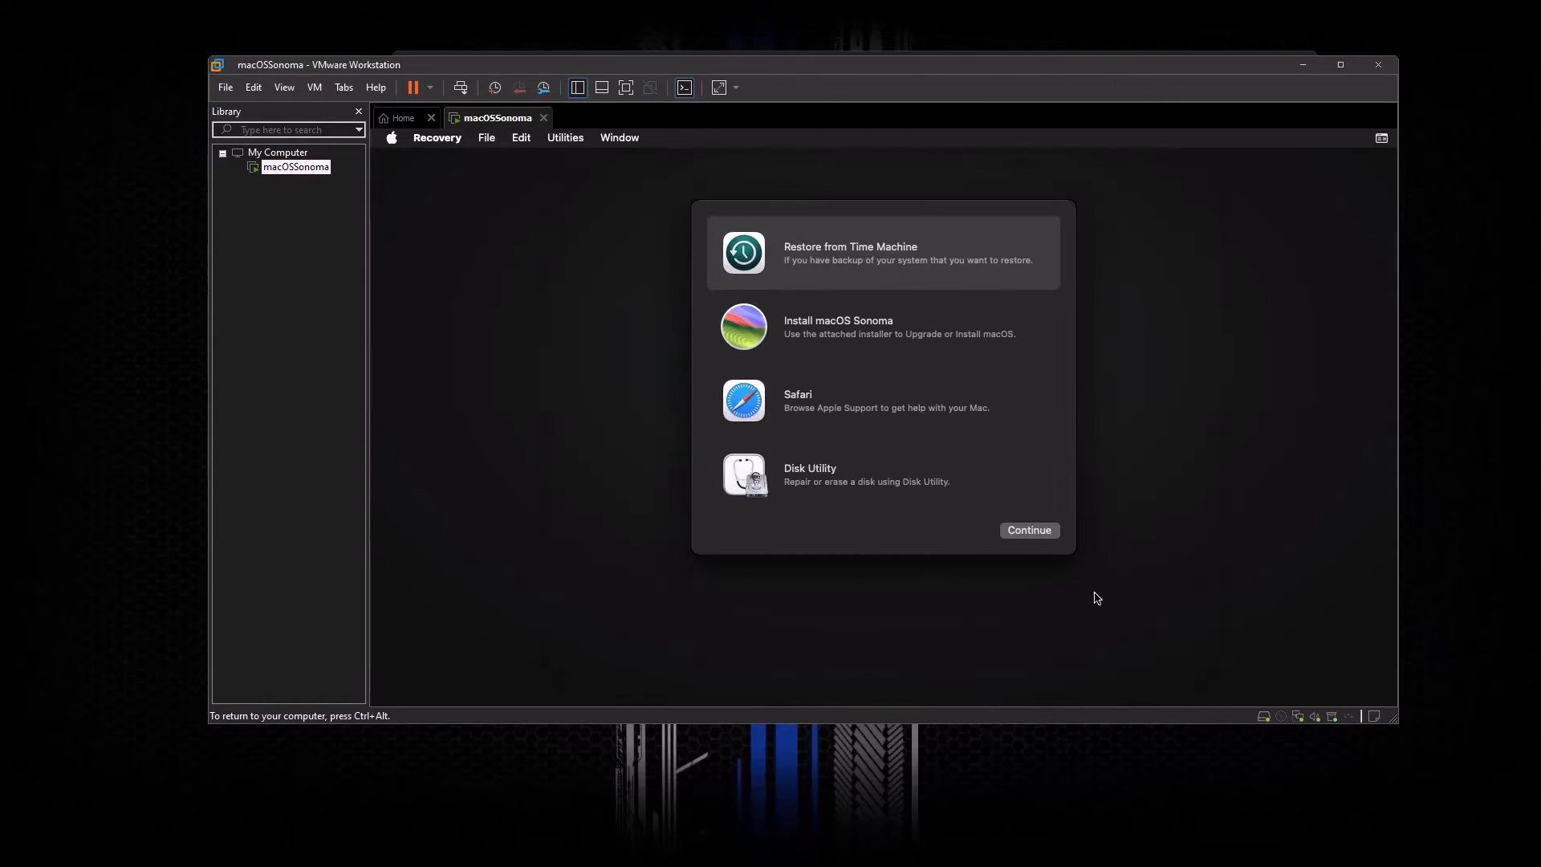
left_click(823, 483)
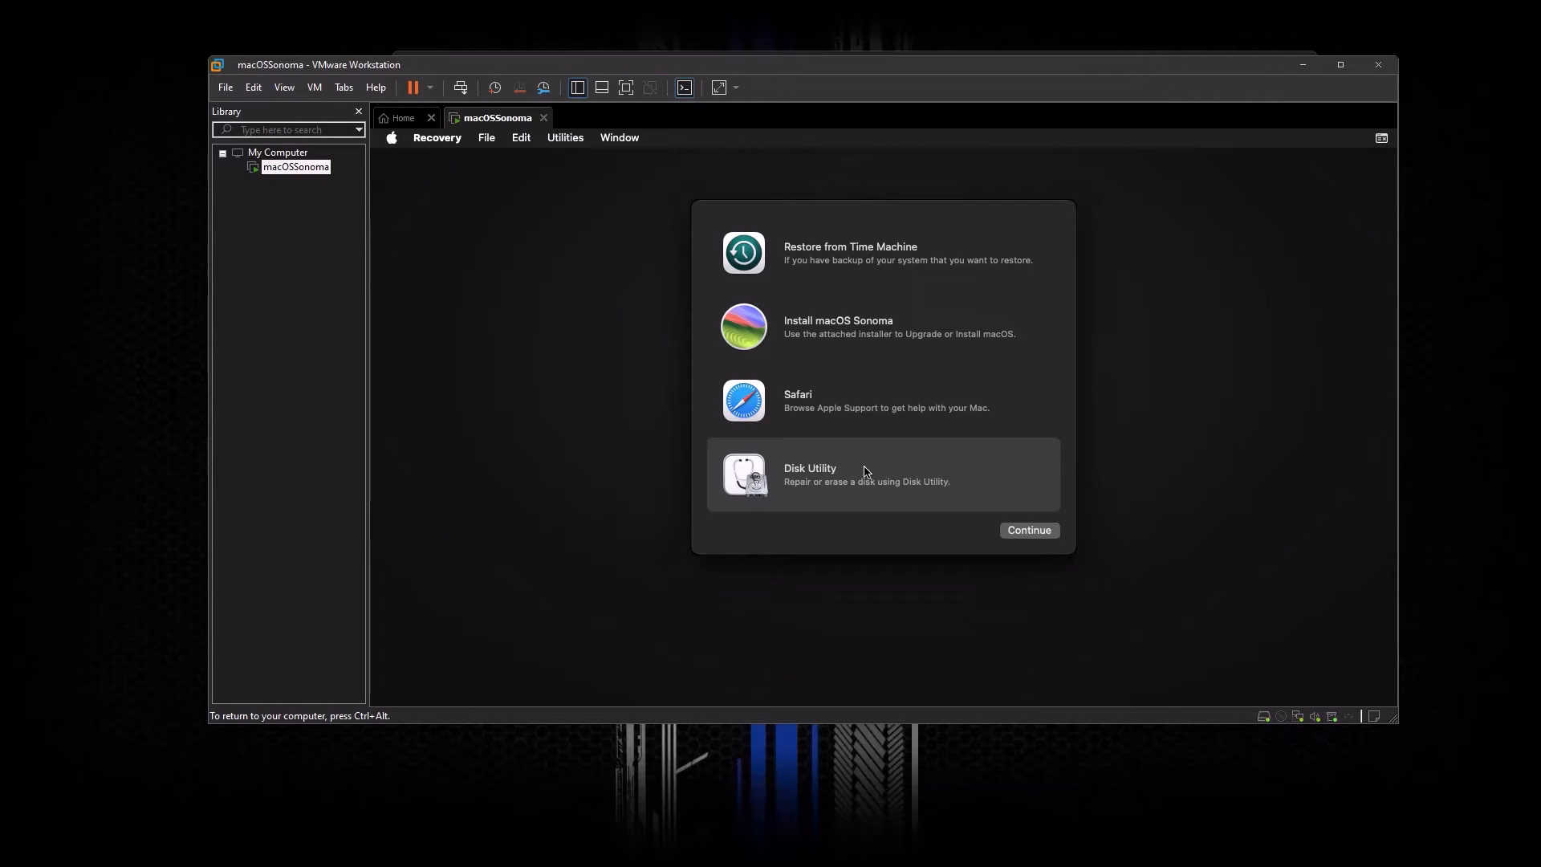
left_click(820, 330)
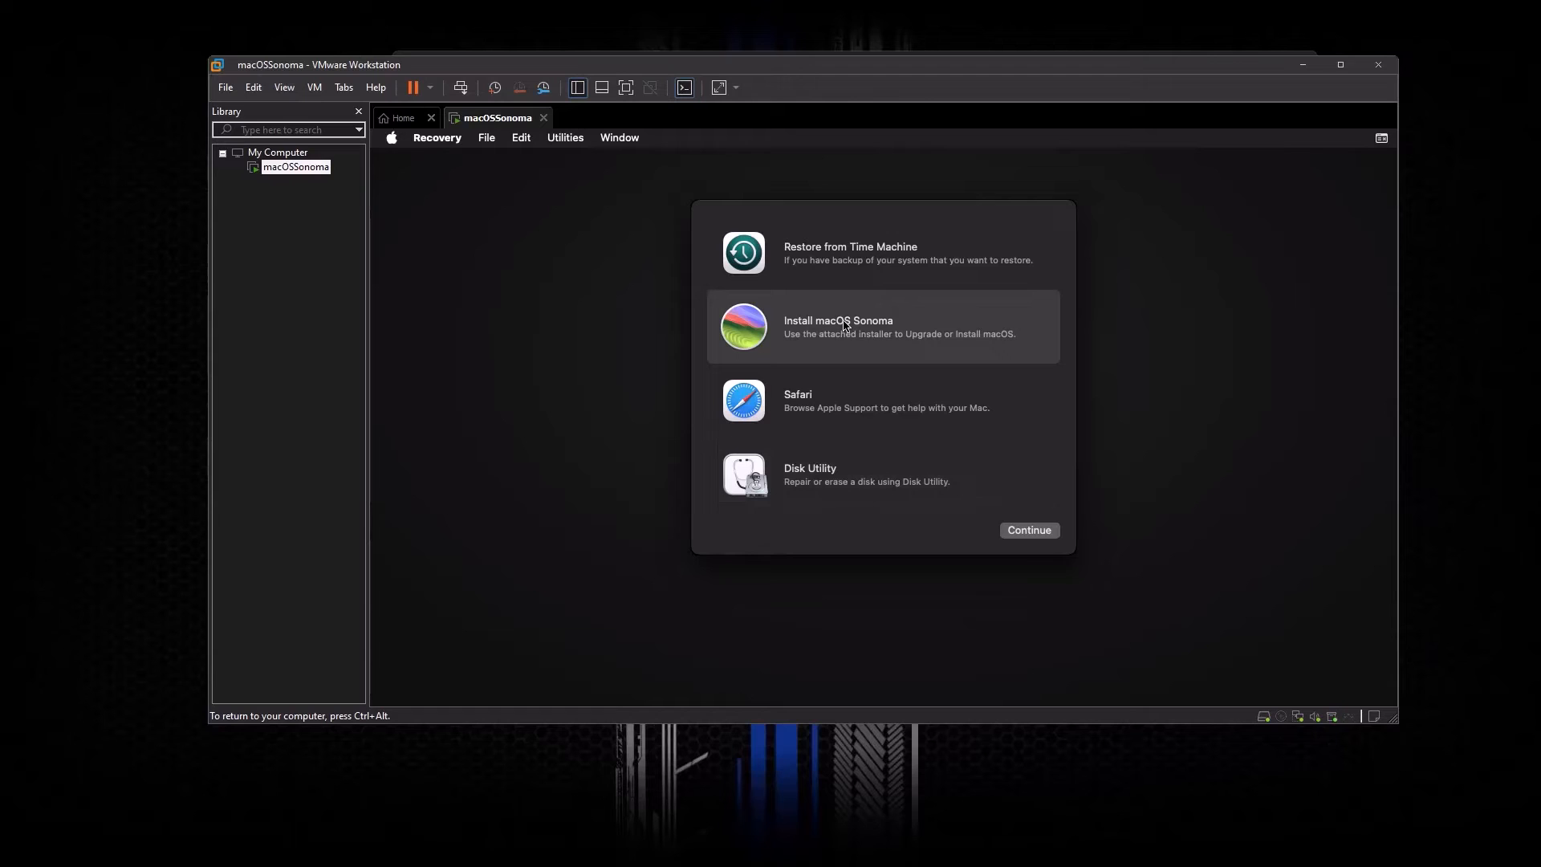
left_click(1031, 531)
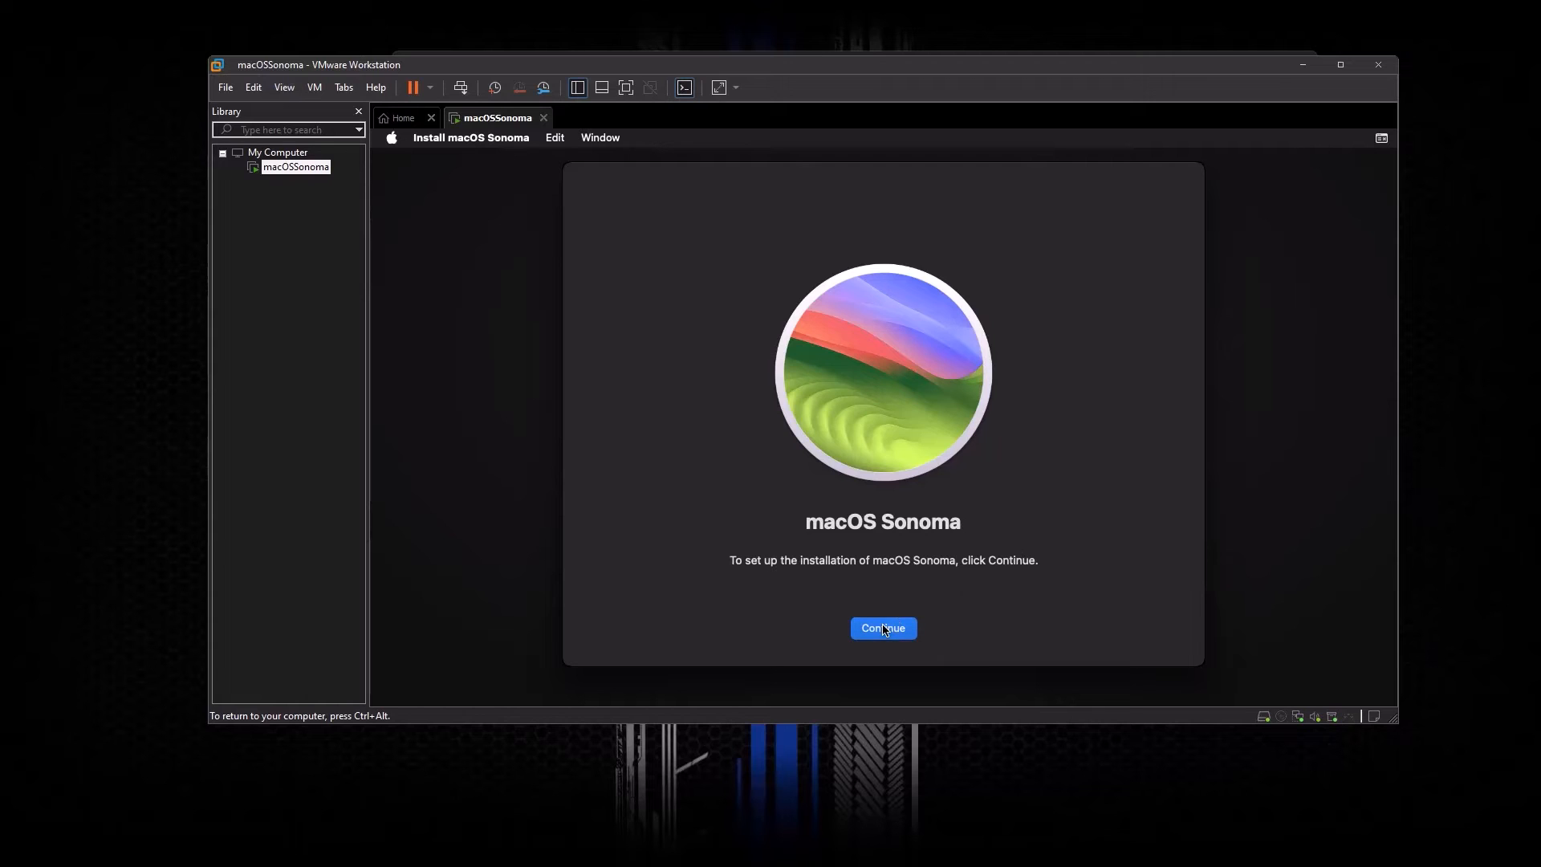
Step: Agree to the Sonoma licence and begin installing macOS onto the Sonoma HD disk
left_click(886, 629)
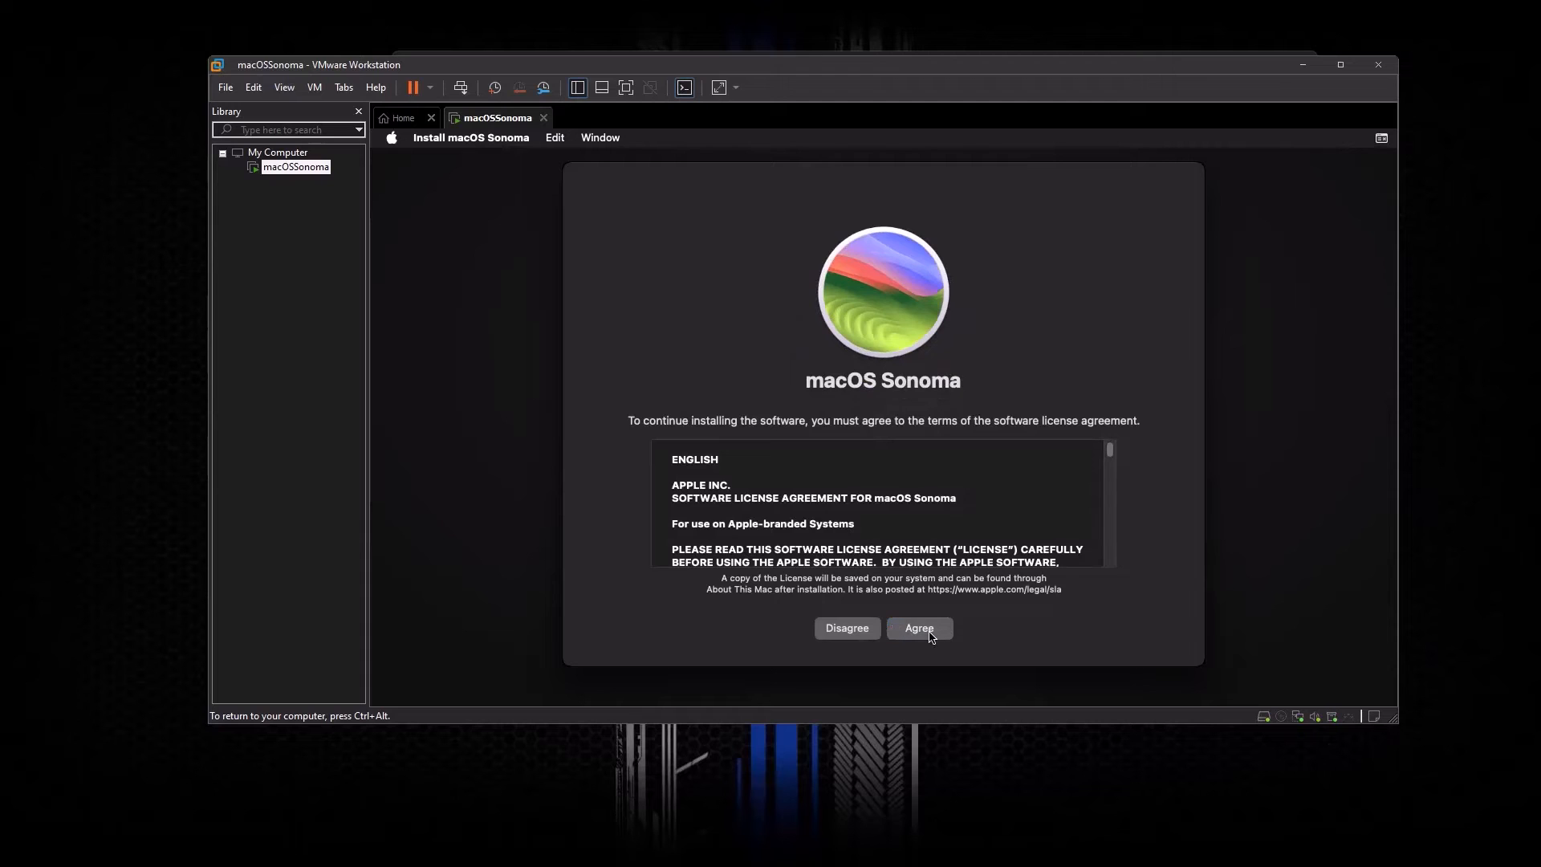
left_click(931, 637)
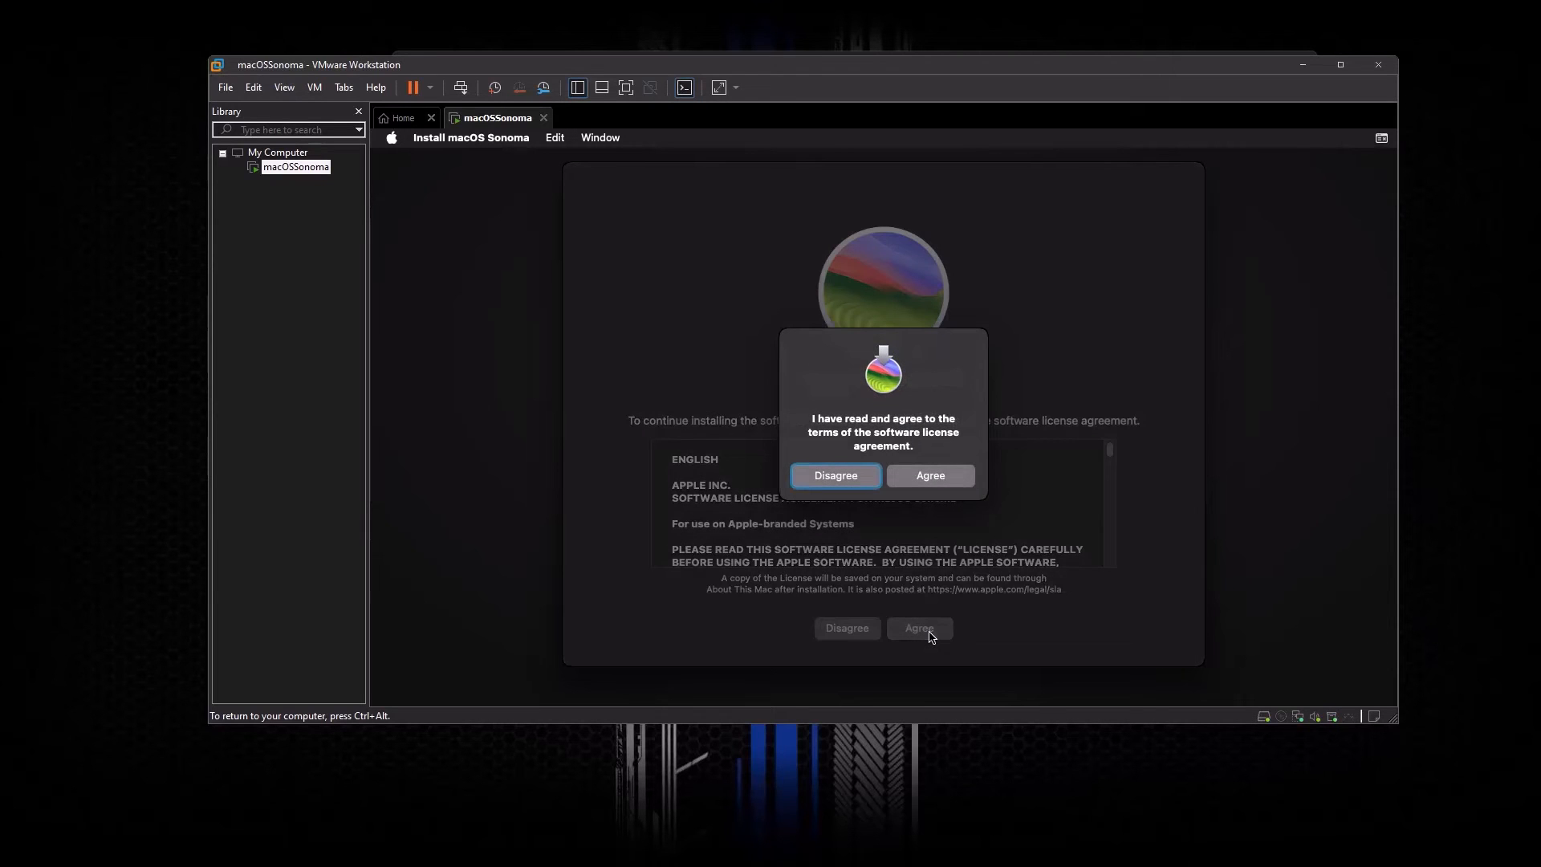
left_click(933, 480)
left_click(809, 510)
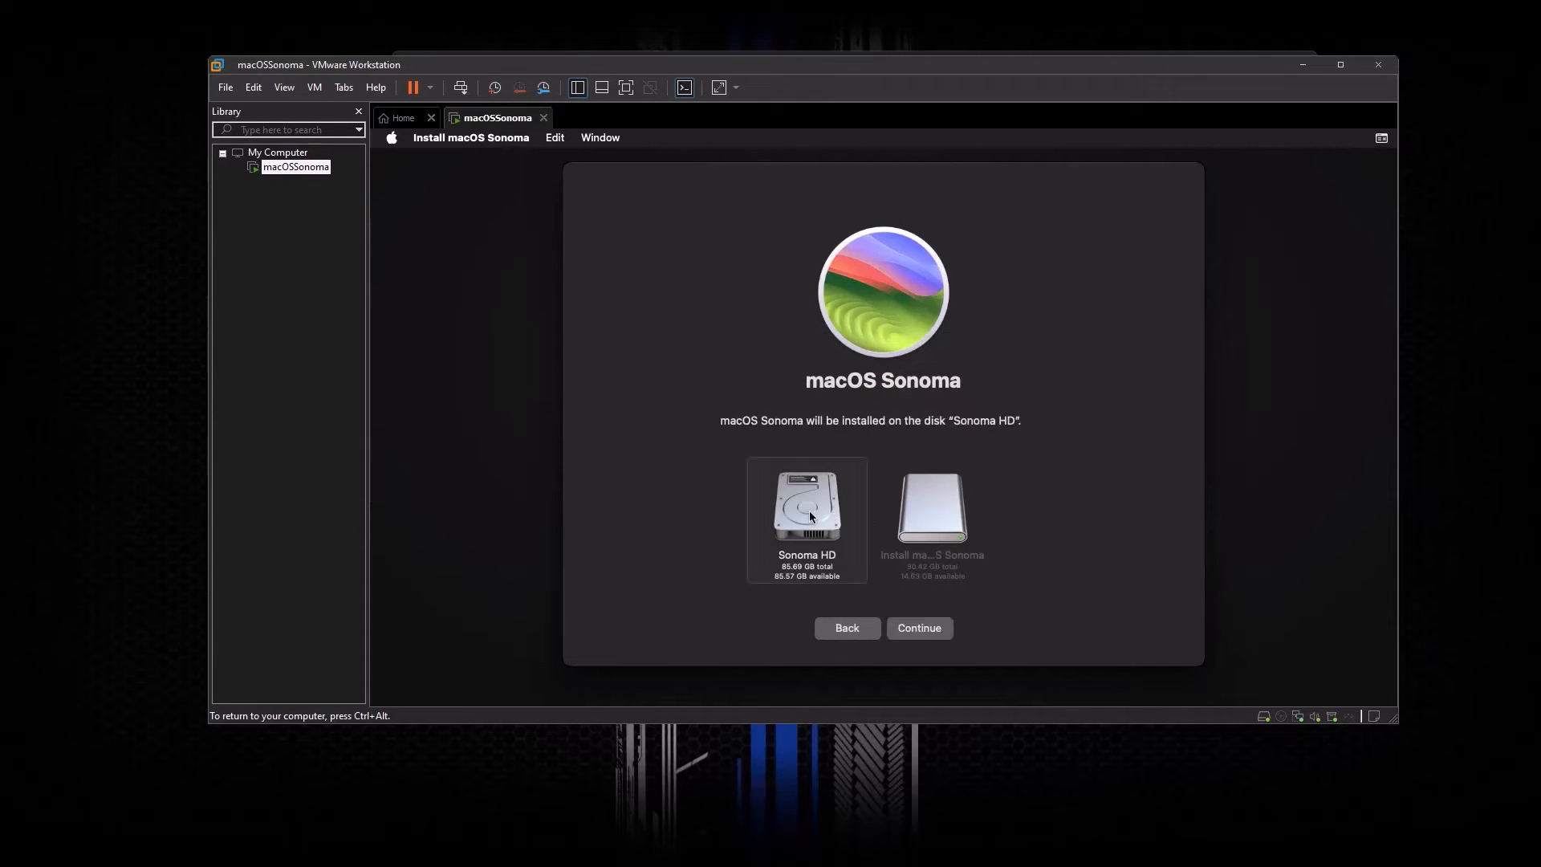
left_click(921, 629)
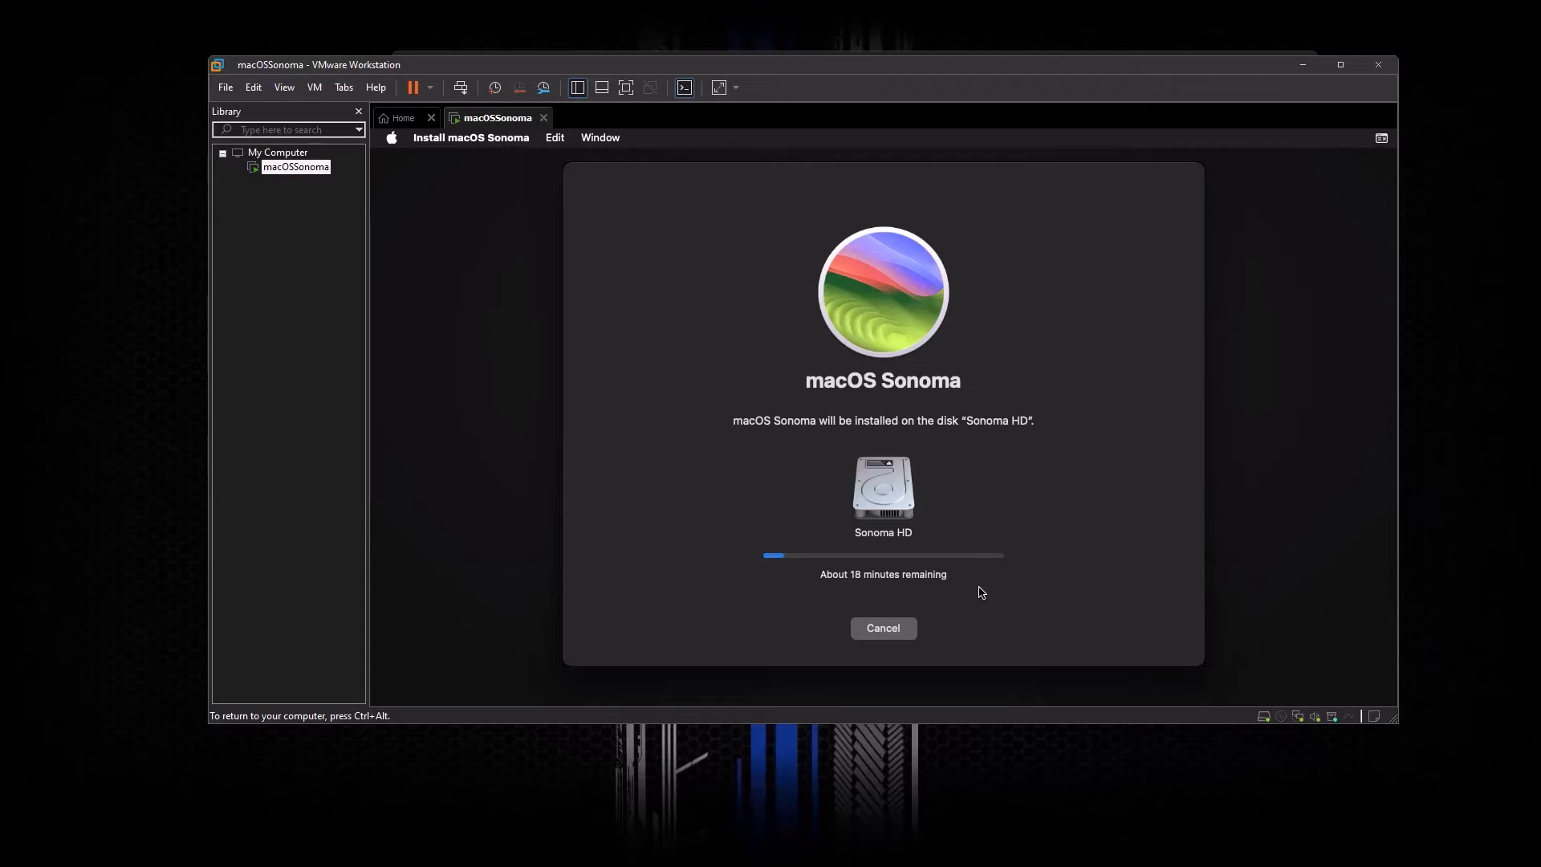
Step: Release input from the VM and wait until setup reaches the country selection screen
key("ctrl+alt")
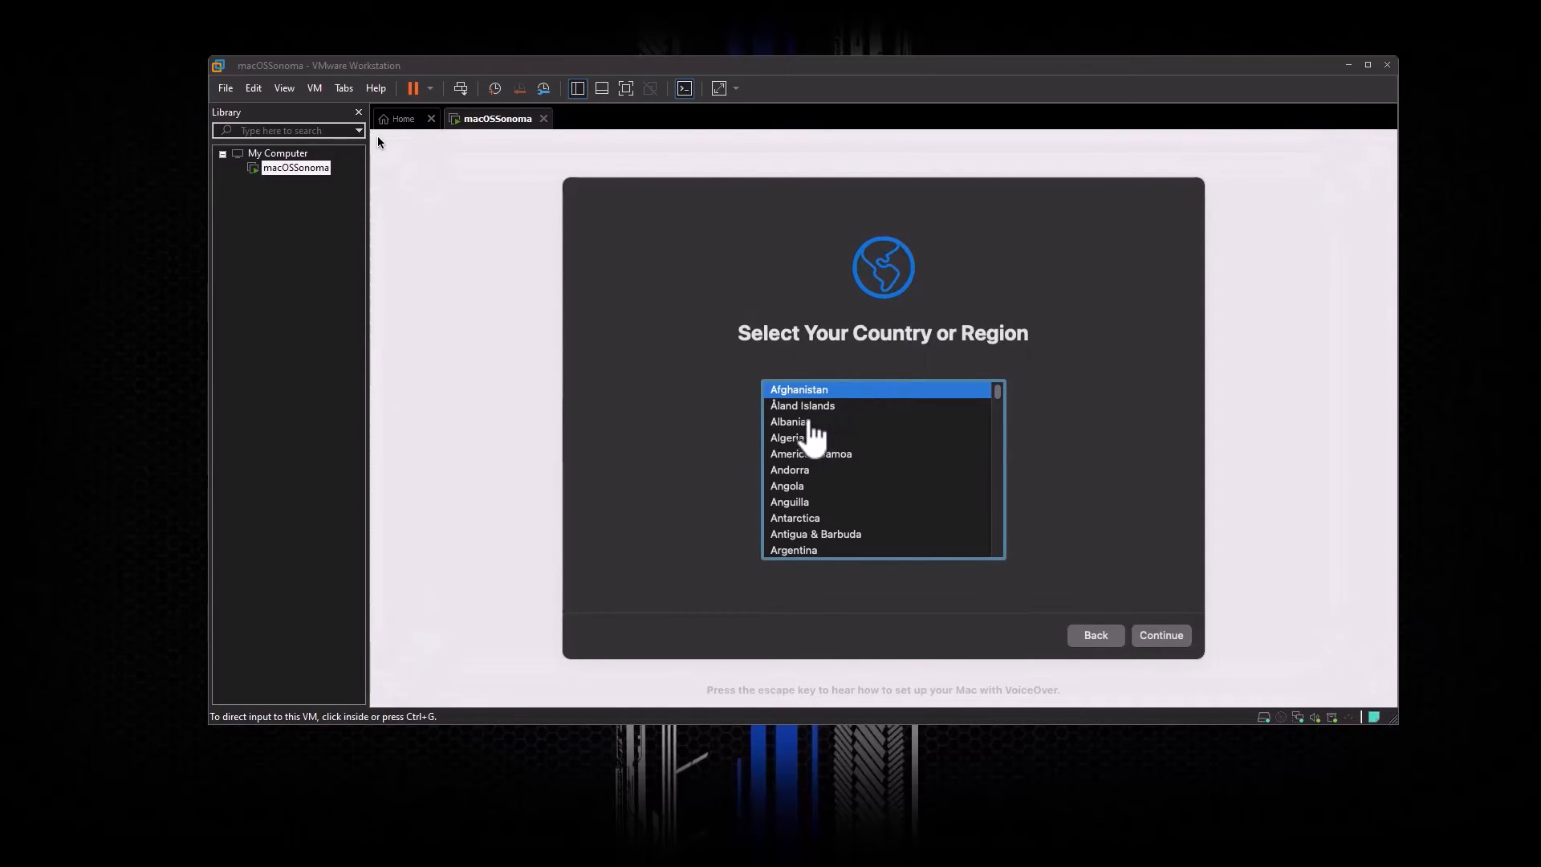
Step: Choose Nigeria as the Mac's country or region
left_click(377, 142)
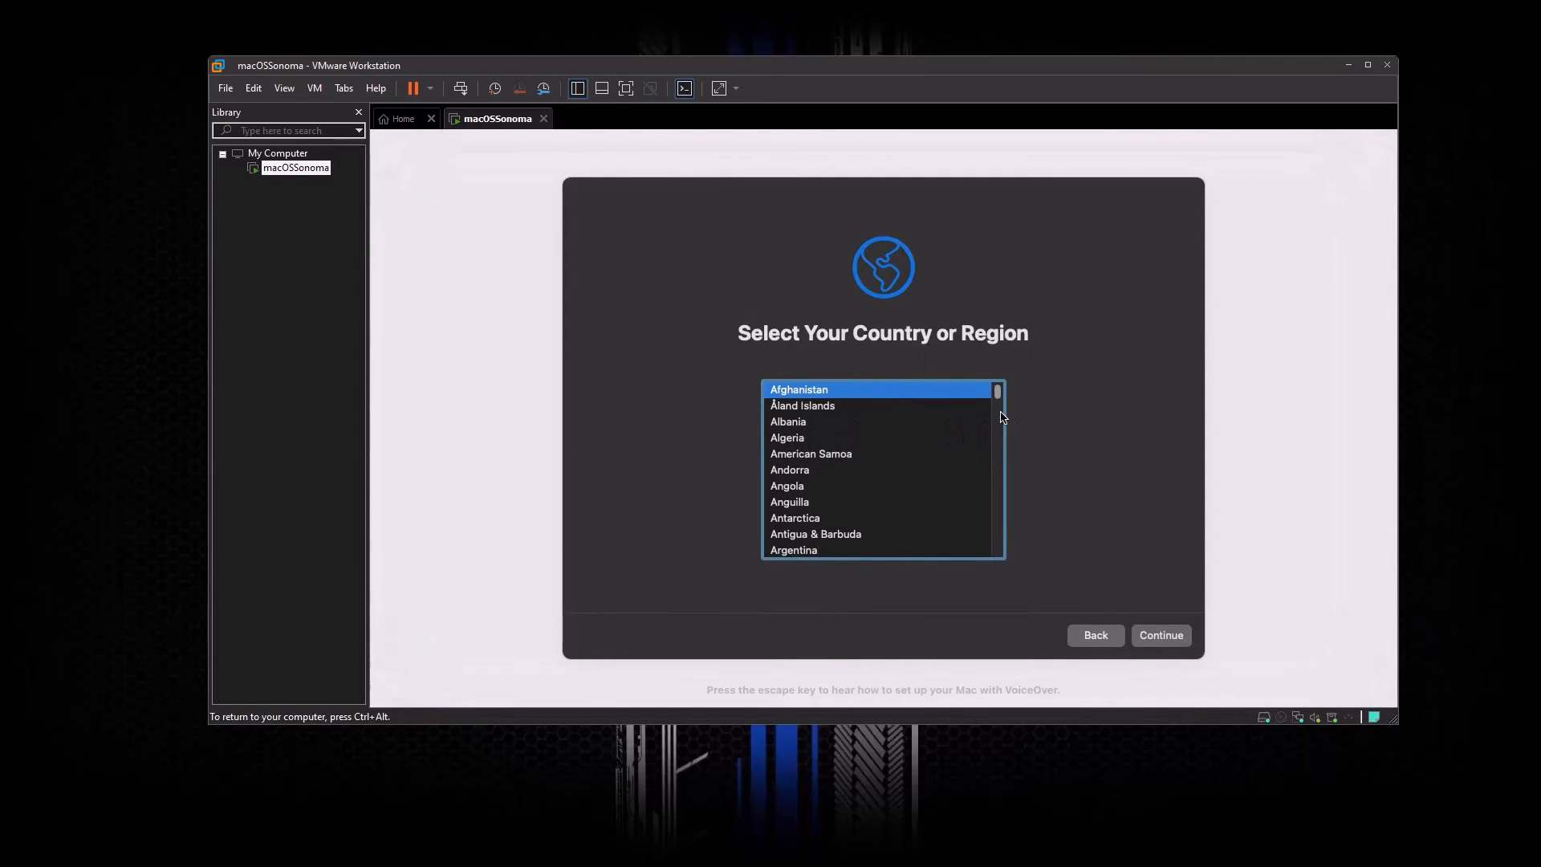
scroll(924, 438, "down", 20)
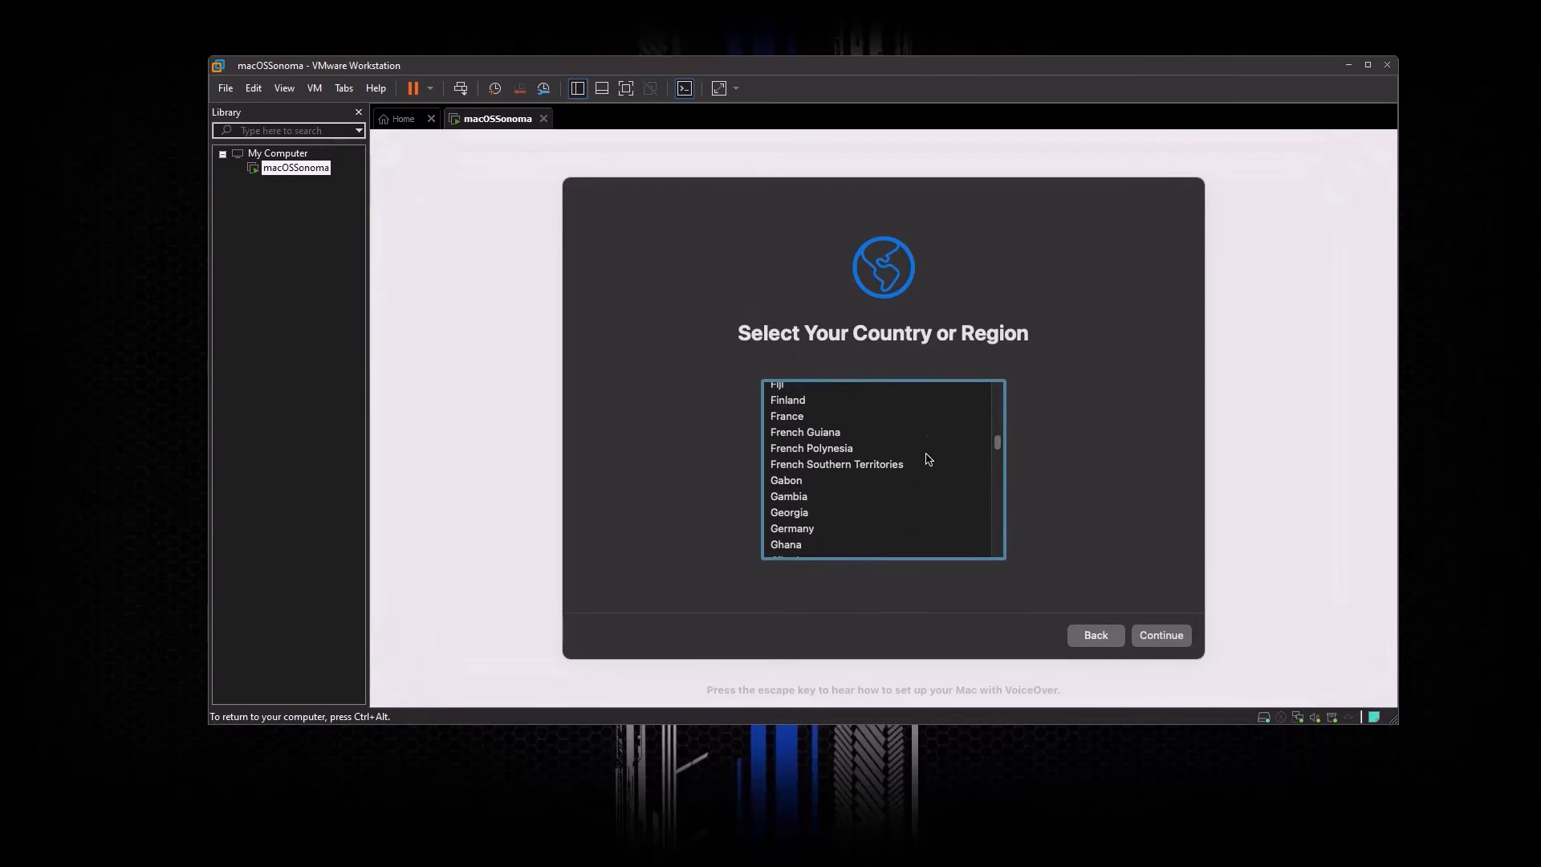
scroll(782, 529, "down", 3)
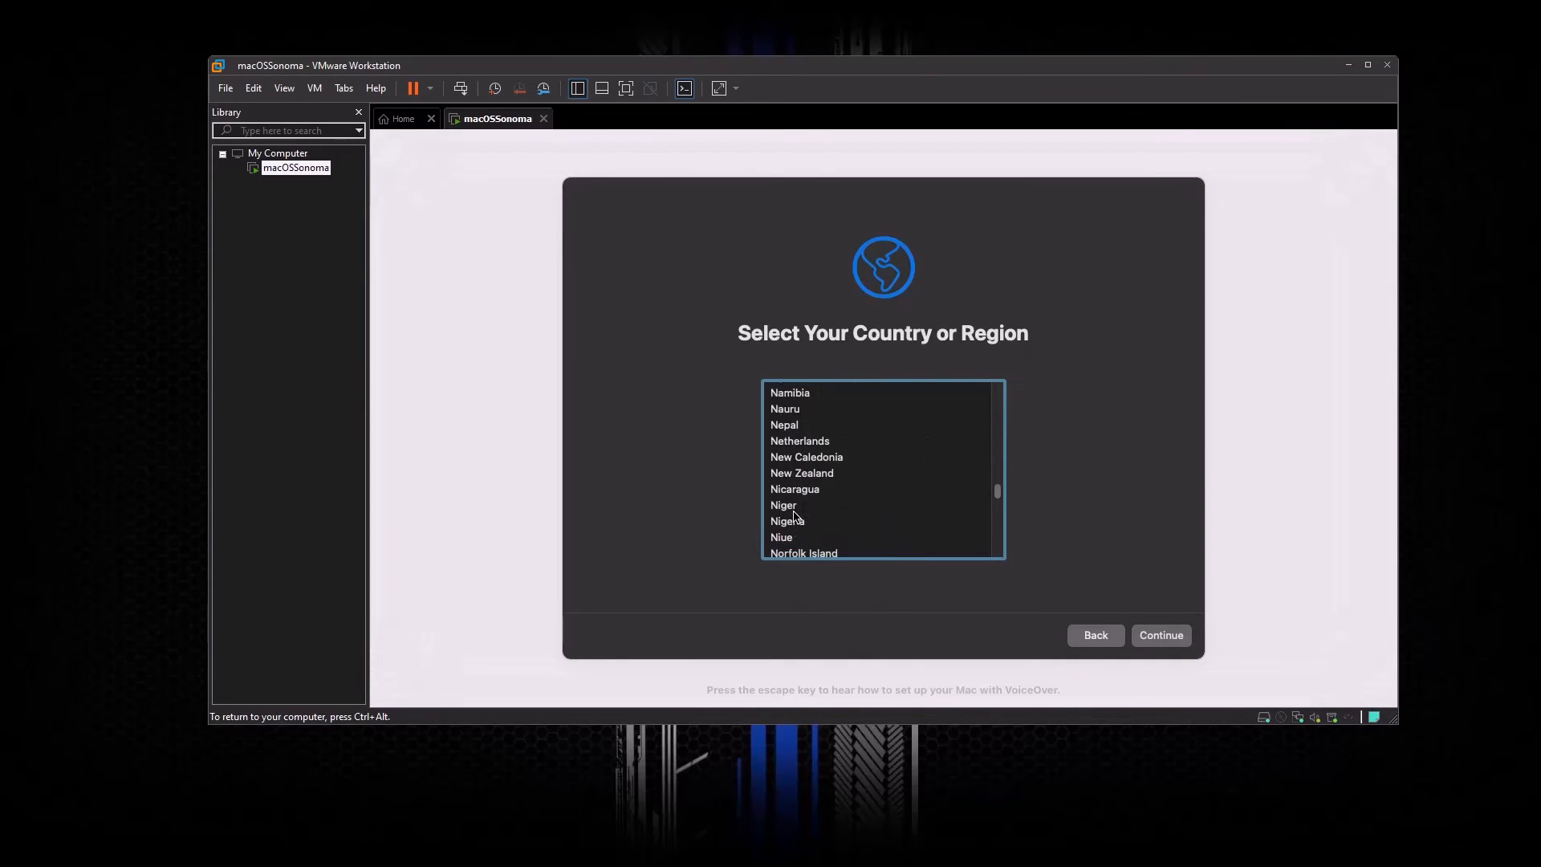
left_click(788, 533)
left_click(792, 523)
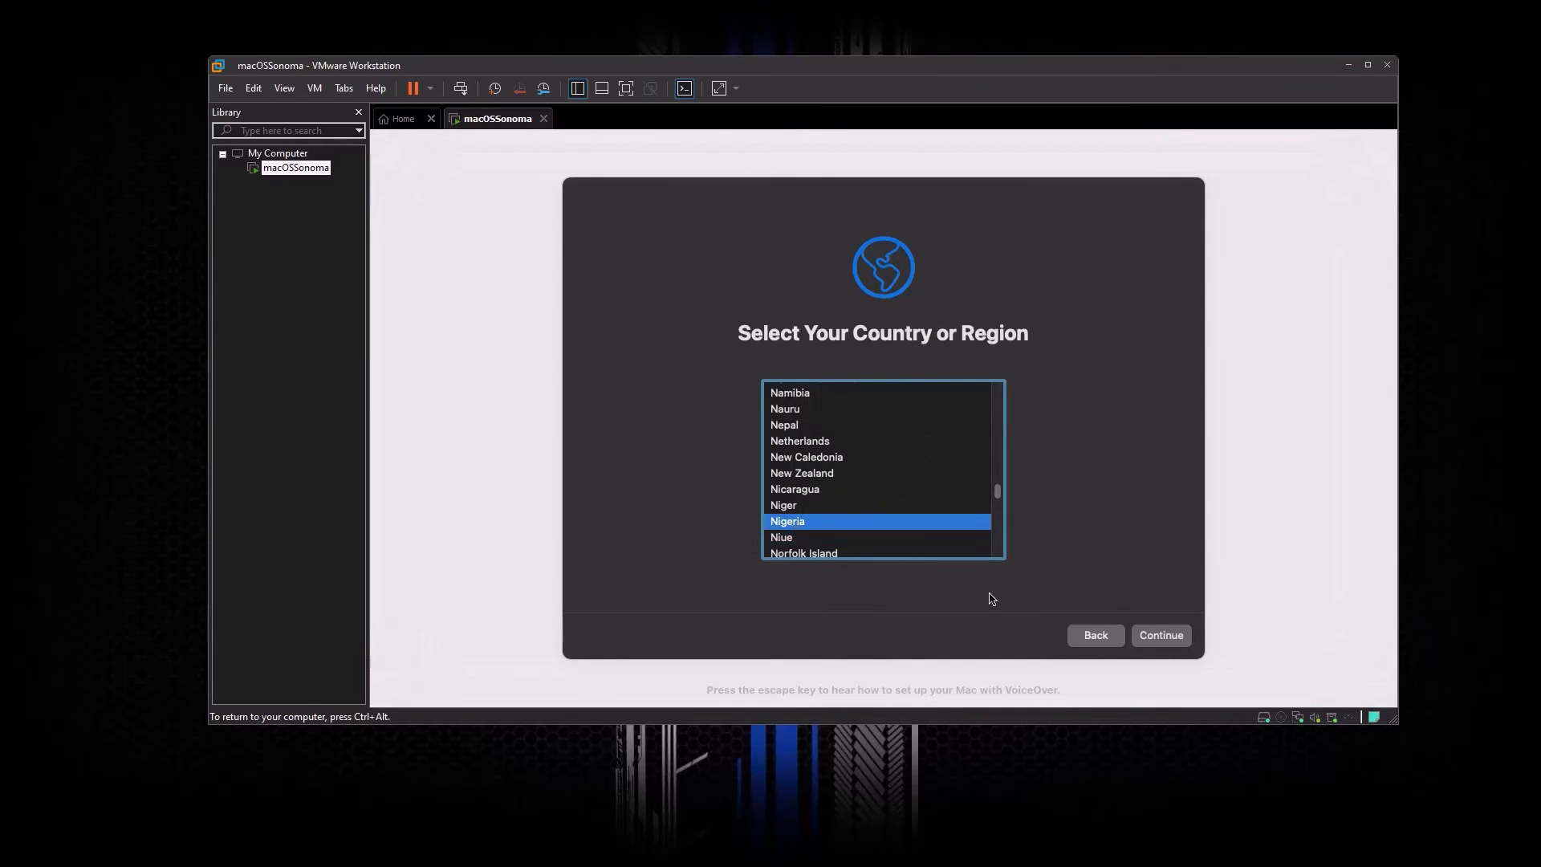
left_click(1158, 637)
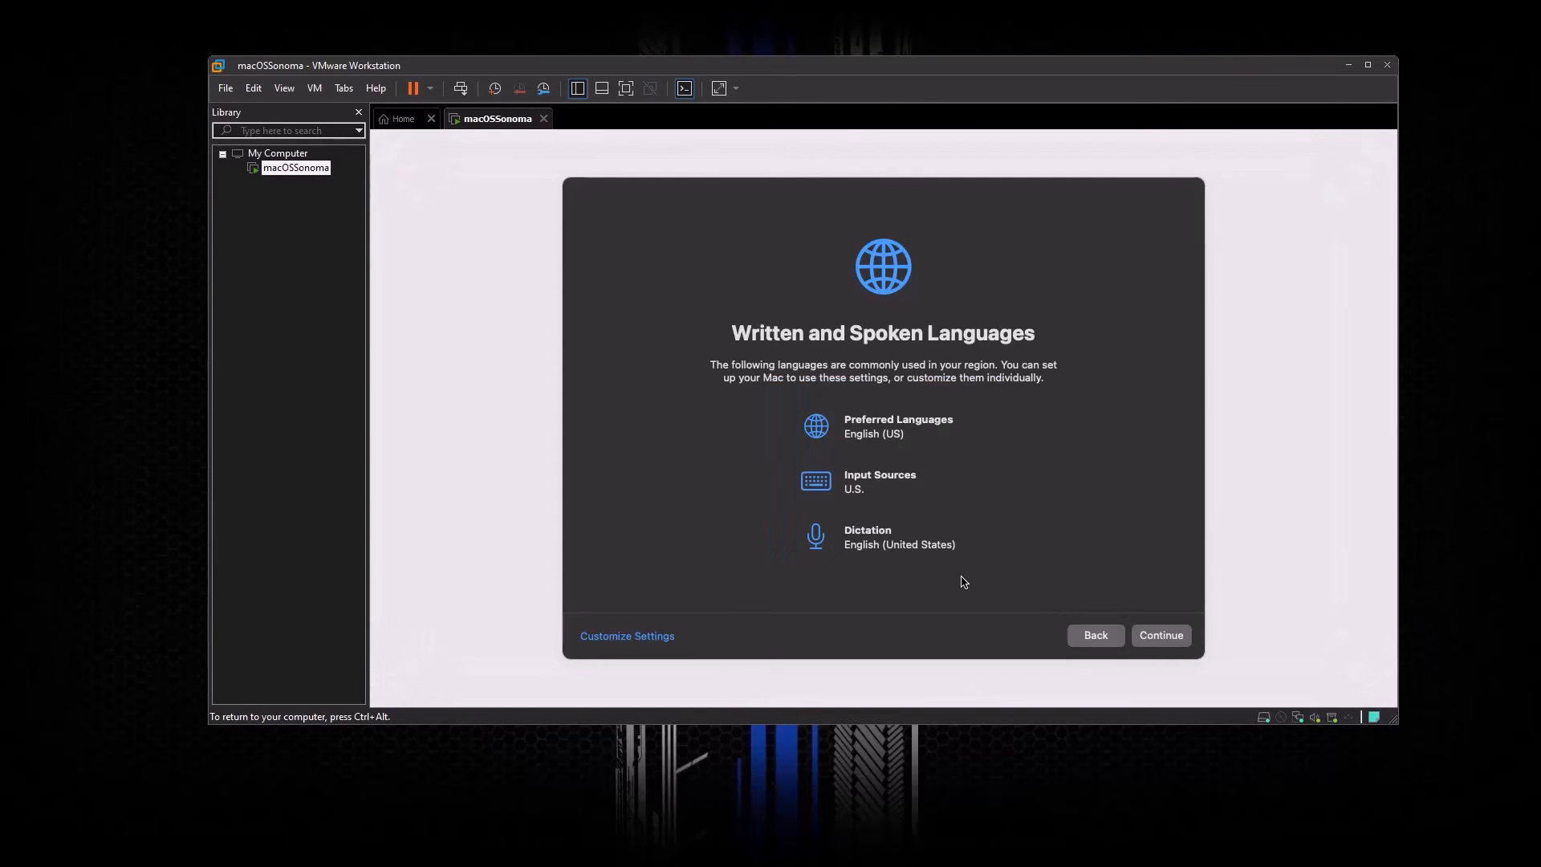
Step: Keep the suggested English (US) languages, skip Accessibility, and acknowledge Data & Privacy
left_click(1163, 637)
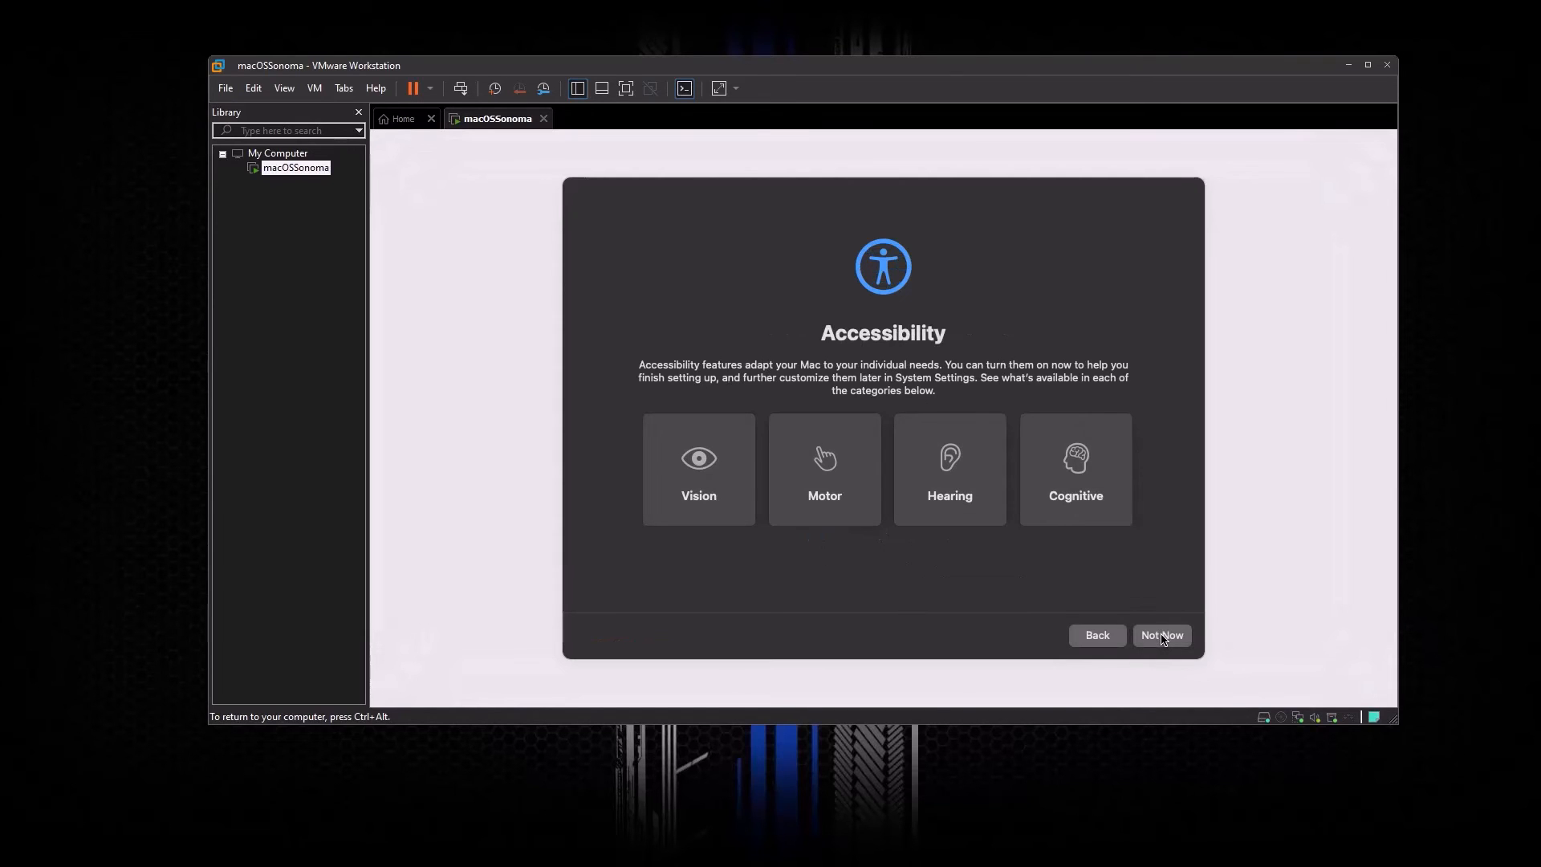
left_click(1164, 640)
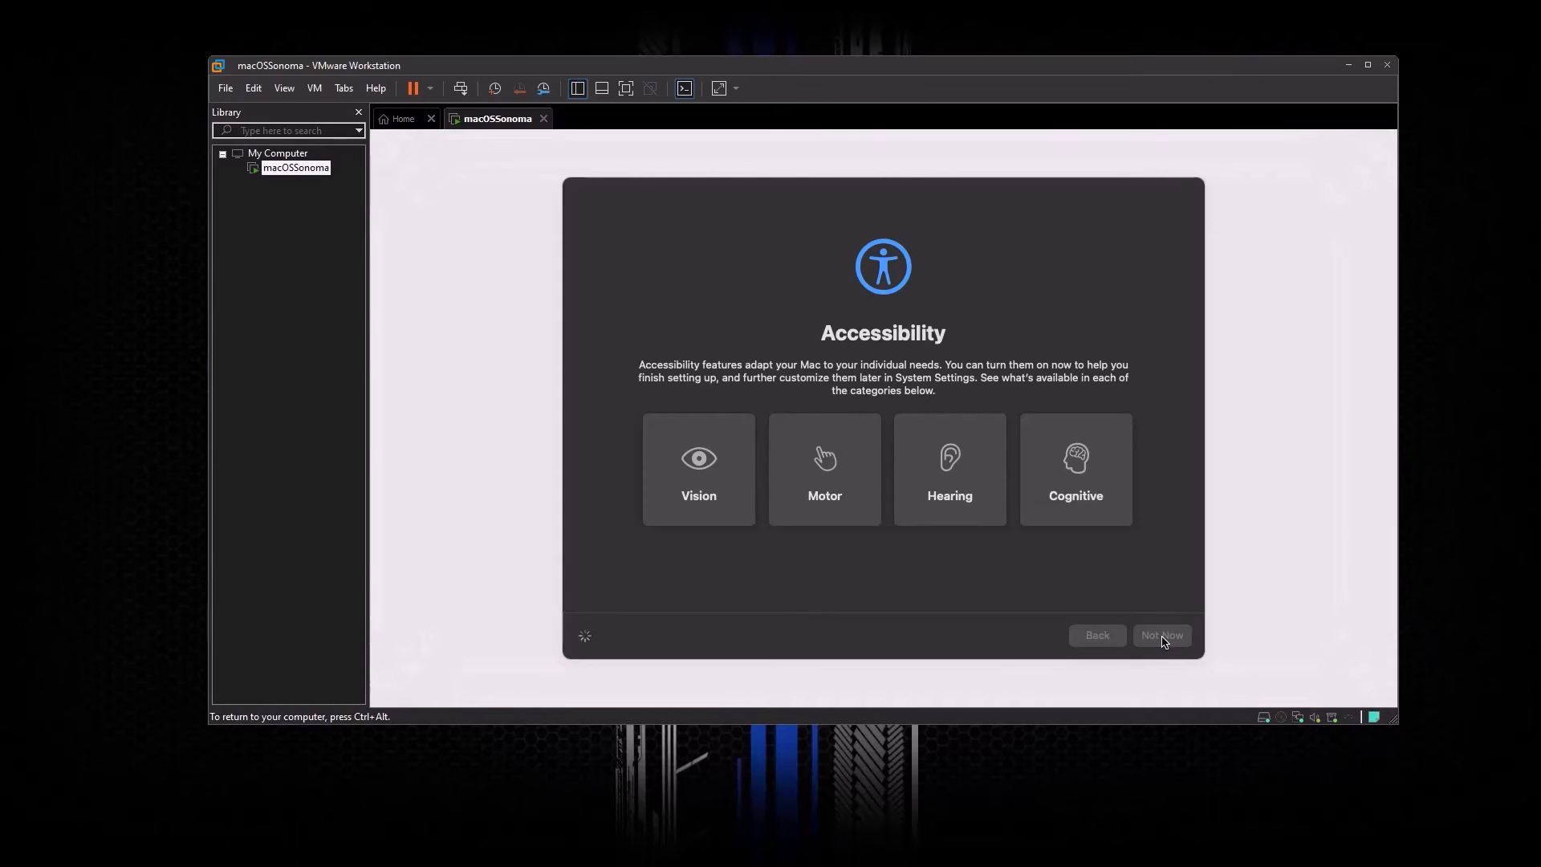
left_click(1161, 635)
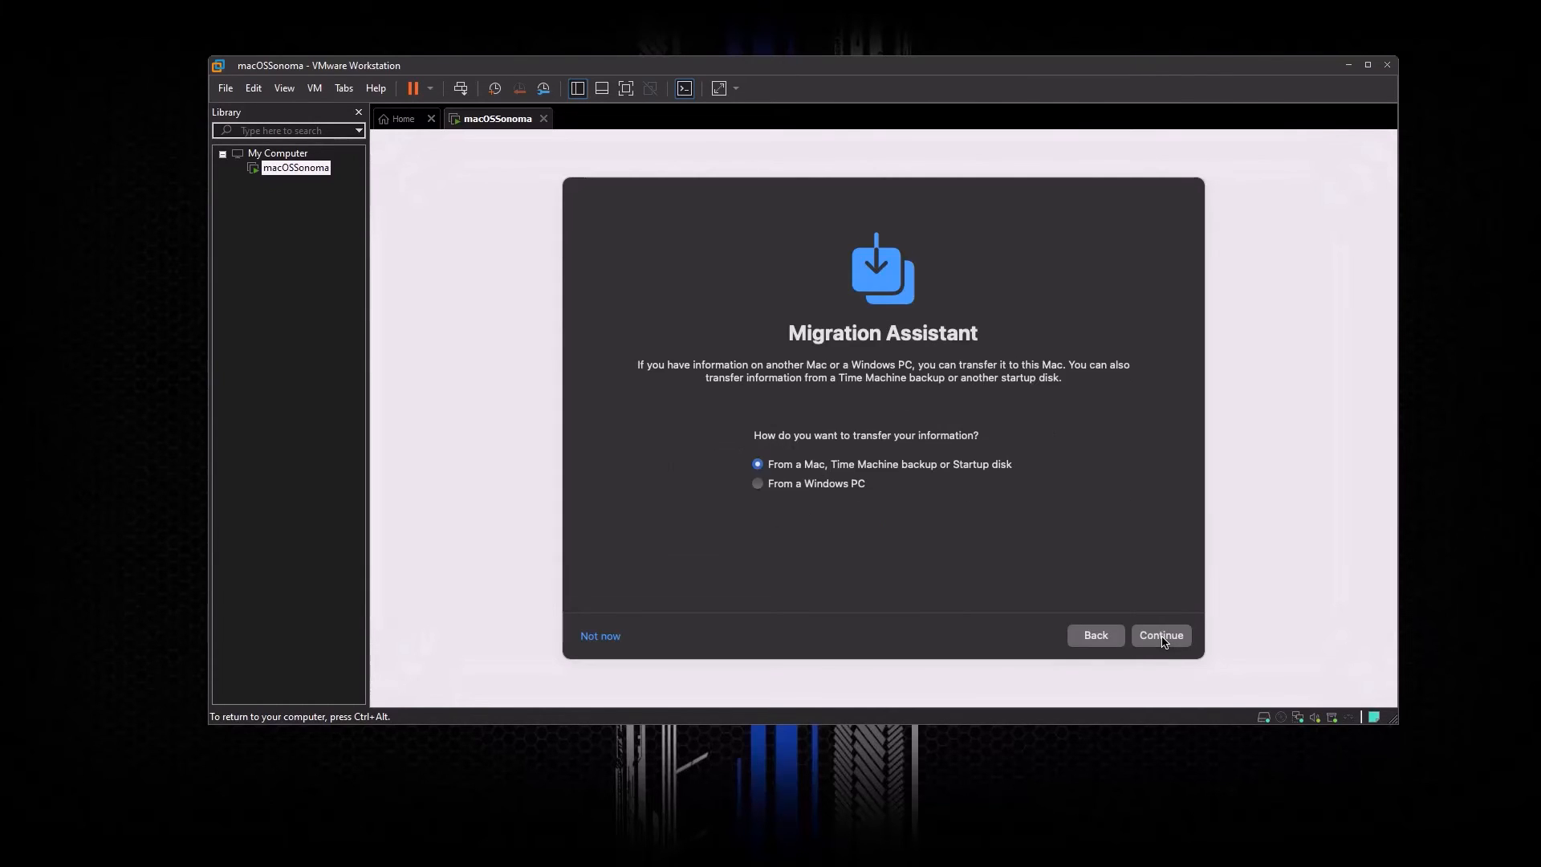
Step: Skip Migration Assistant and Apple ID sign-in, then agree to the Terms and Conditions
left_click(600, 636)
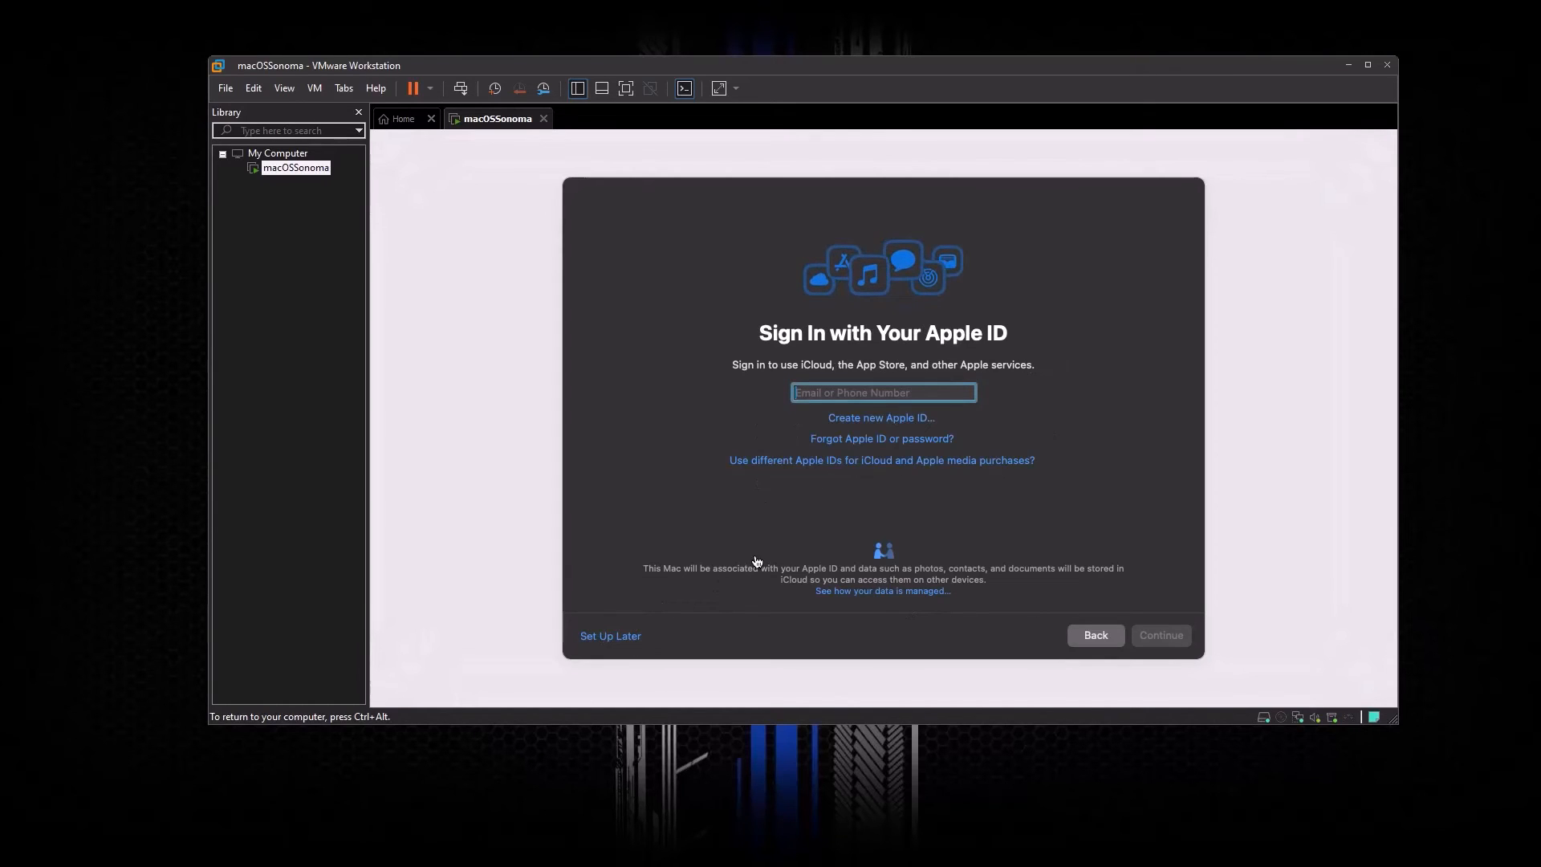
left_click(626, 636)
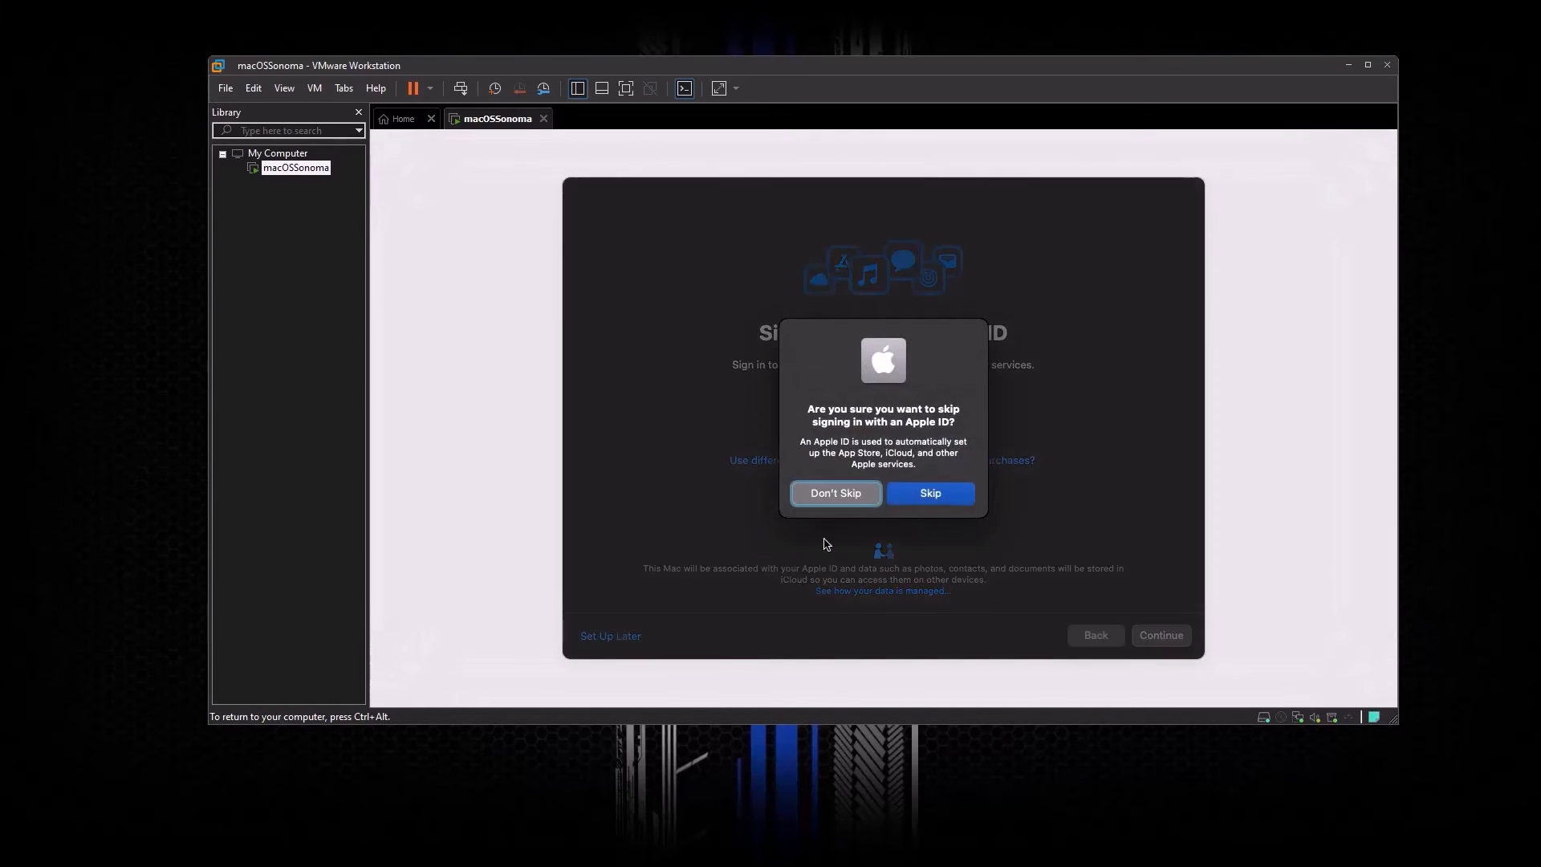
left_click(911, 498)
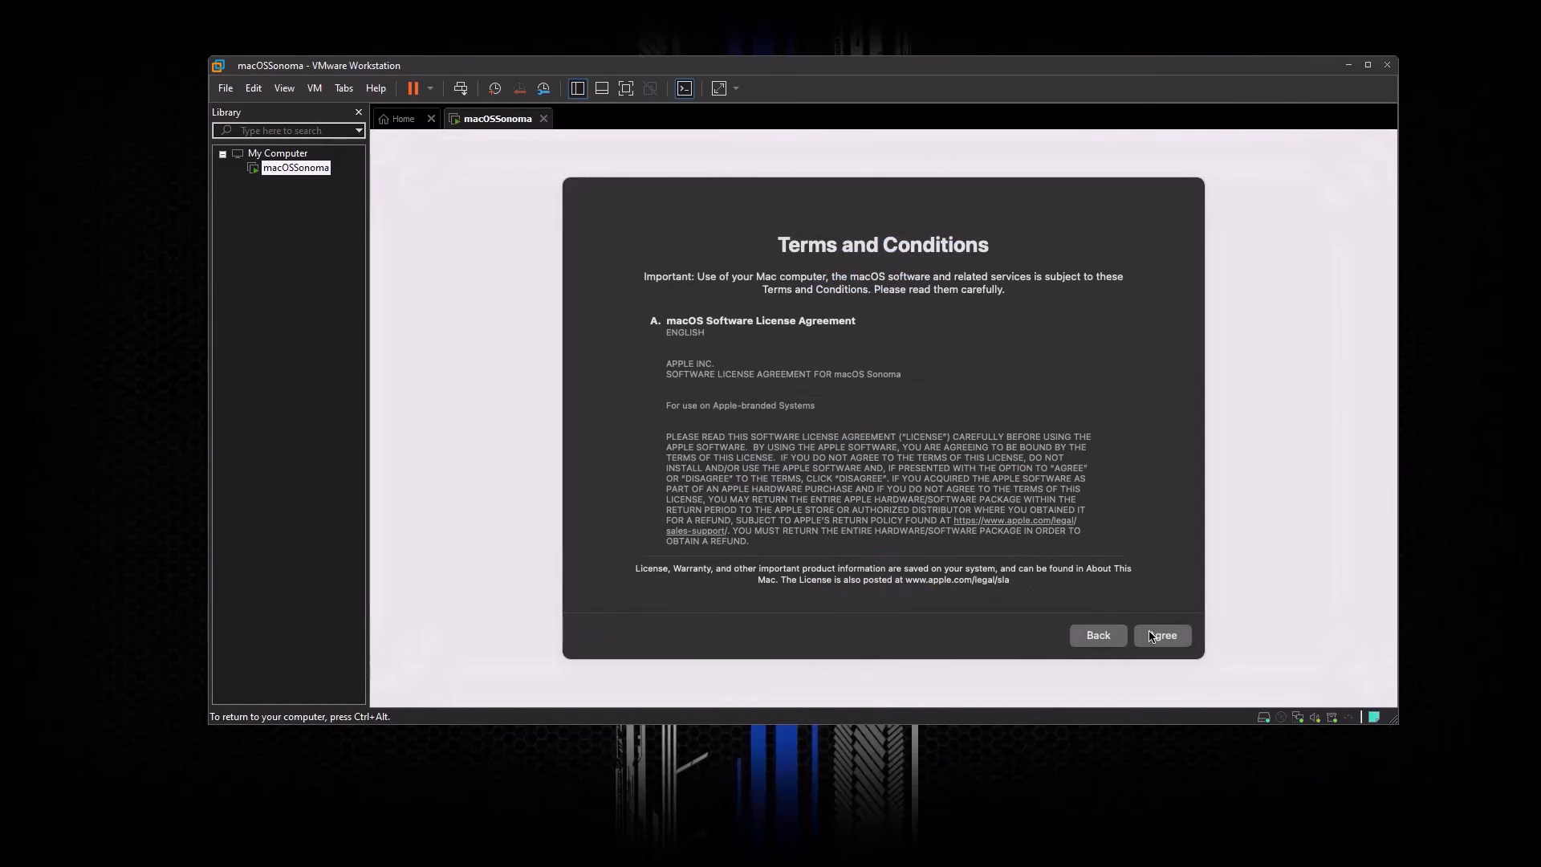
left_click(1152, 636)
left_click(929, 475)
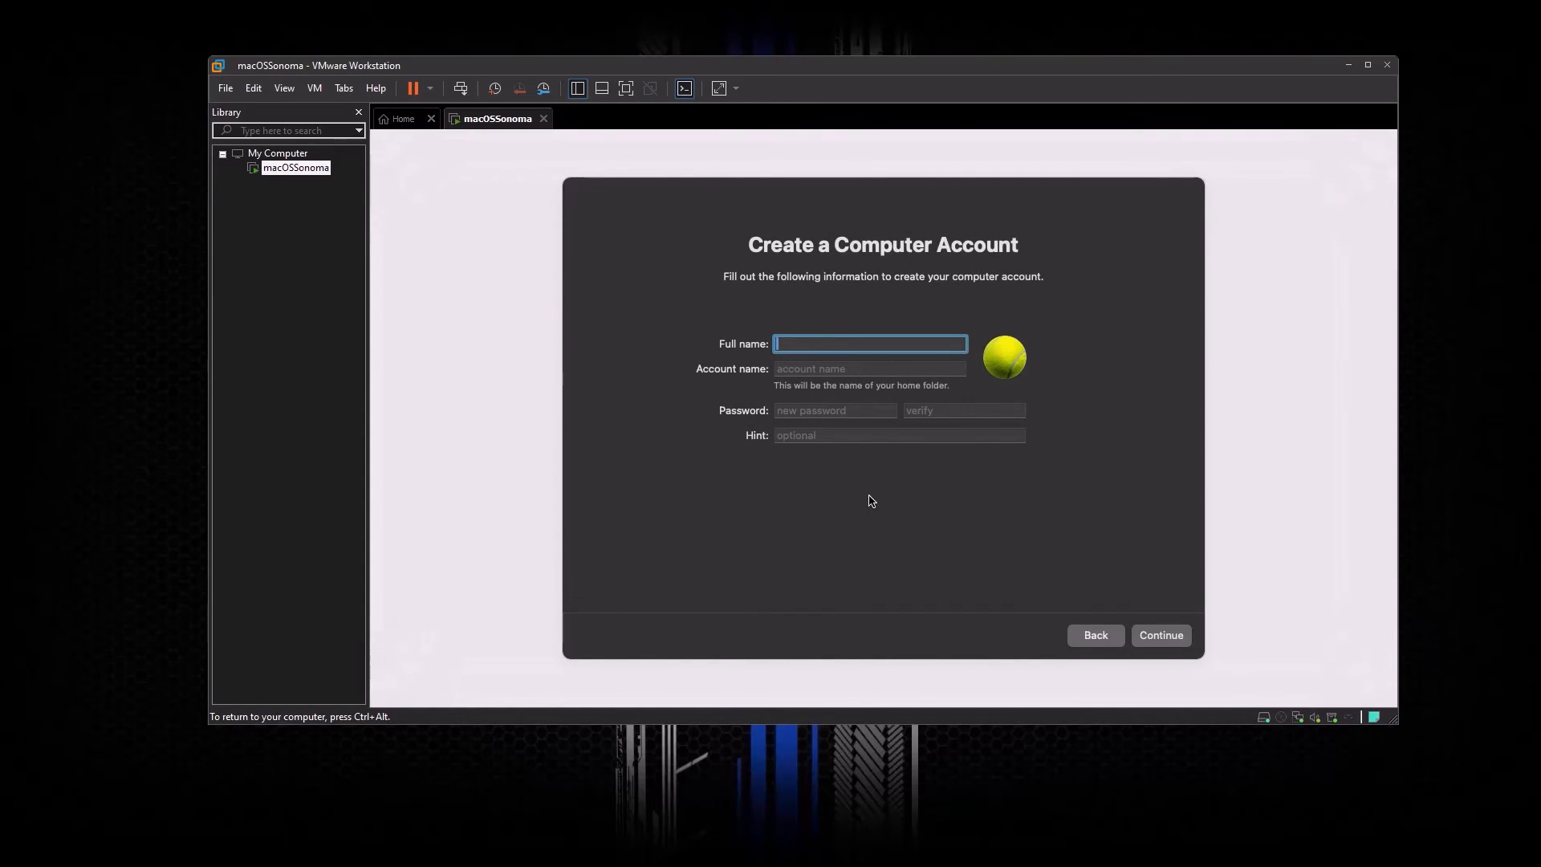
Step: Enter the user's full name and keep the auto-filled account name
type("John Doe")
key("Tab")
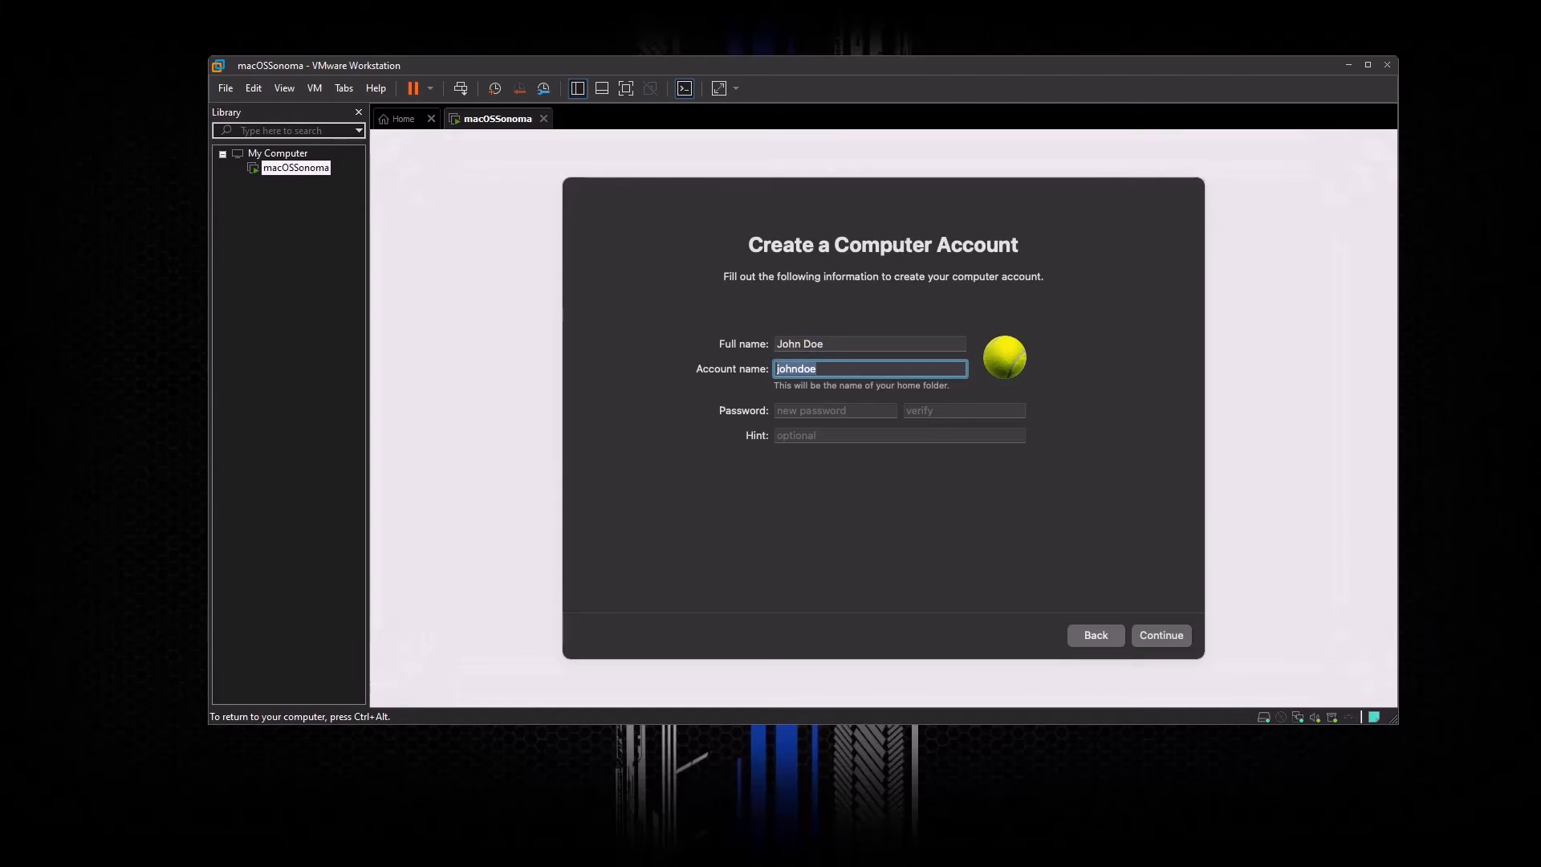
Step: Enter and verify the account password, then create the computer account
key("Tab")
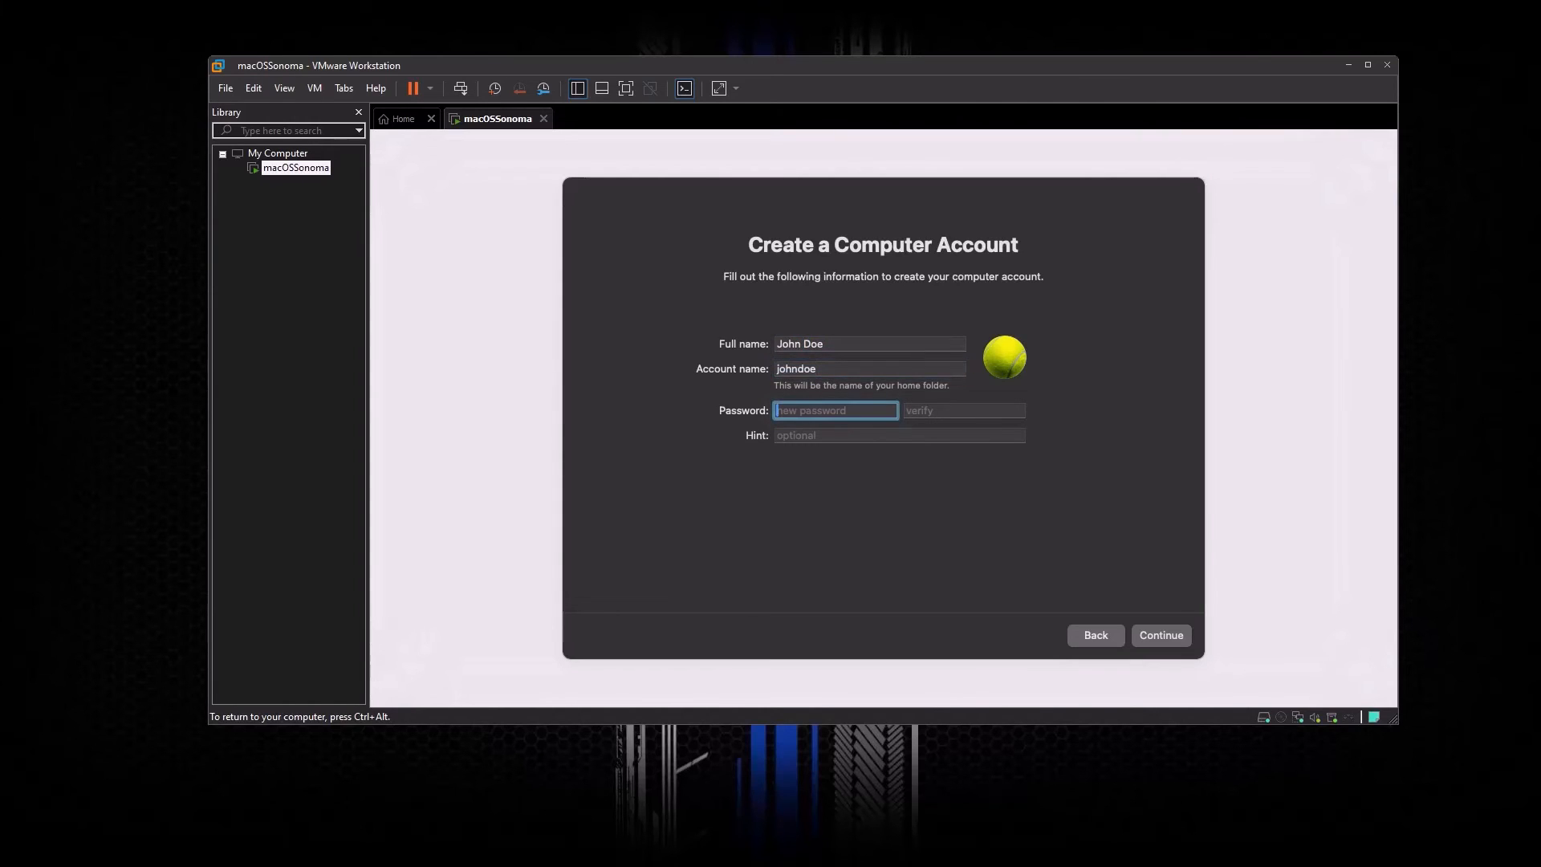
type("password")
key("Tab")
type("passwor")
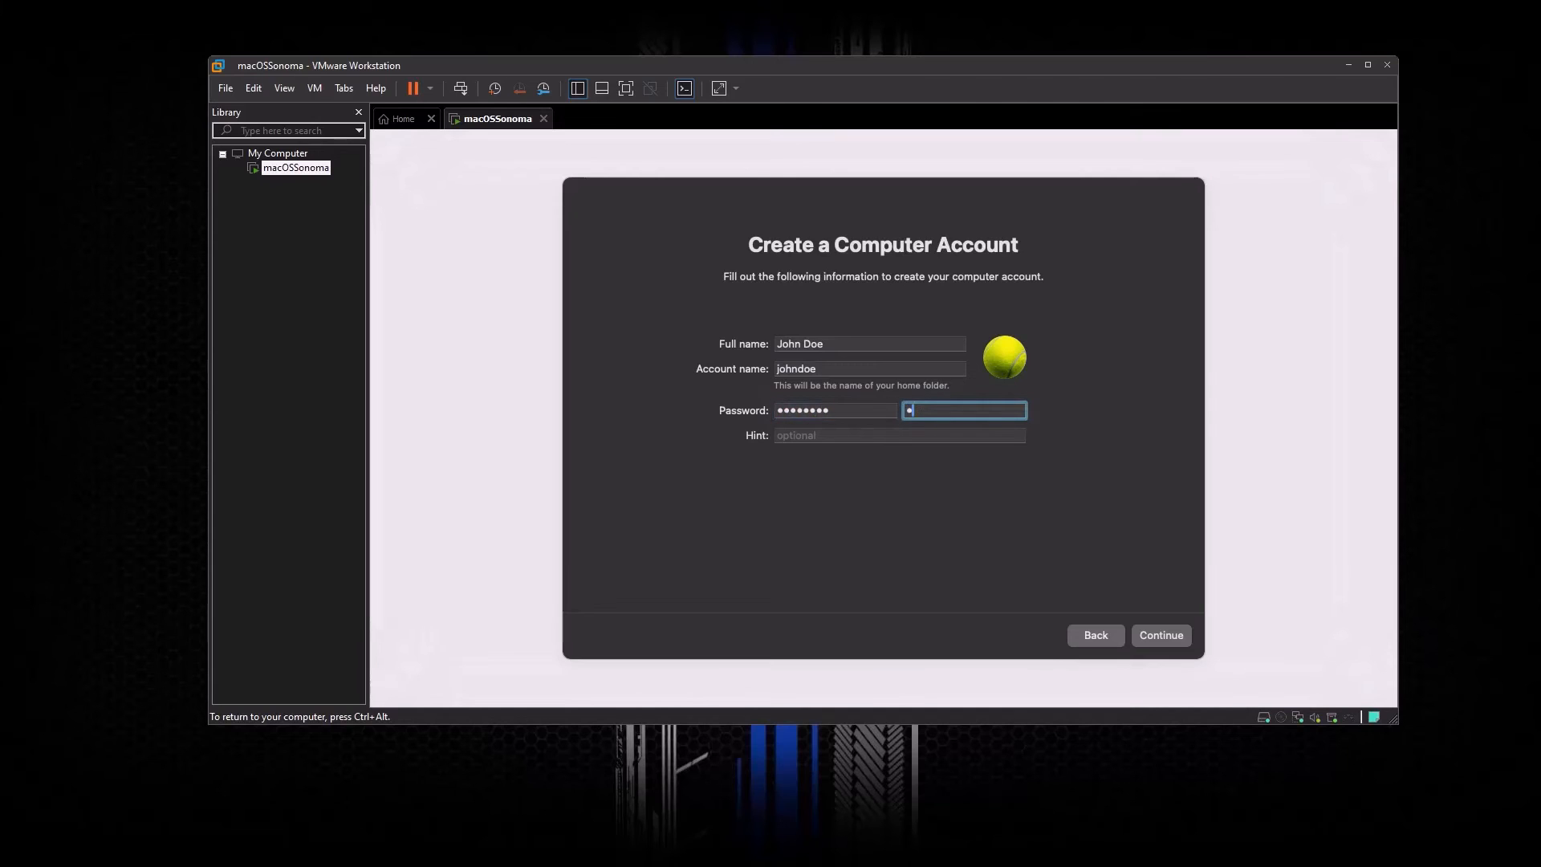
key("BackSpace")
key("BackSpace")
key("BackSpace")
key("BackSpace")
key("BackSpace")
key("BackSpace")
key("BackSpace")
type("password")
left_click(1153, 636)
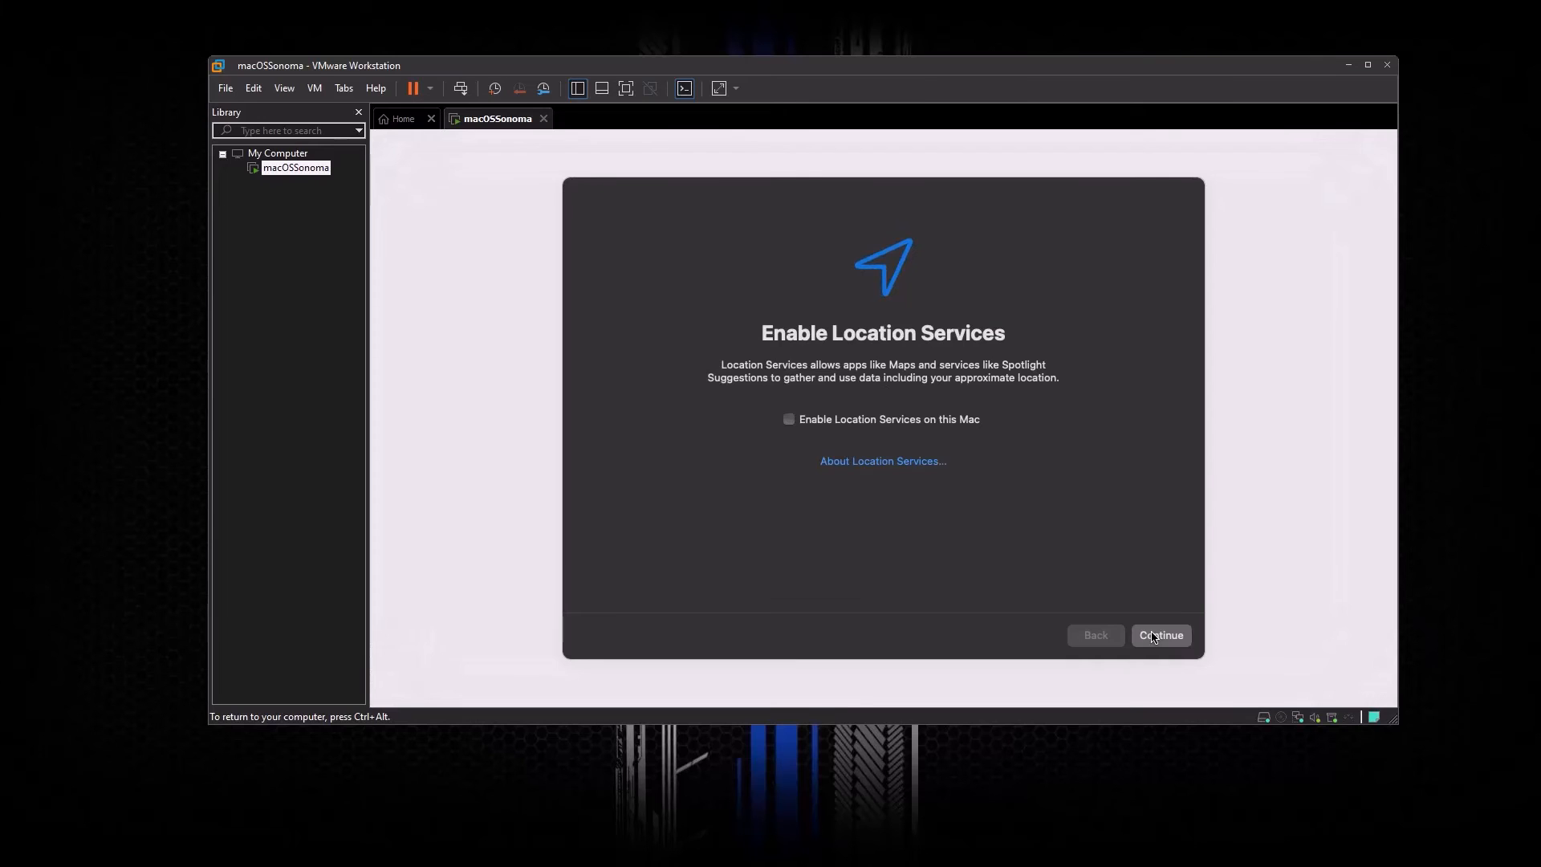
Step: Skip Location Services with Don't Use and pick Abuja - Nigeria as the time zone's closest city
left_click(1153, 636)
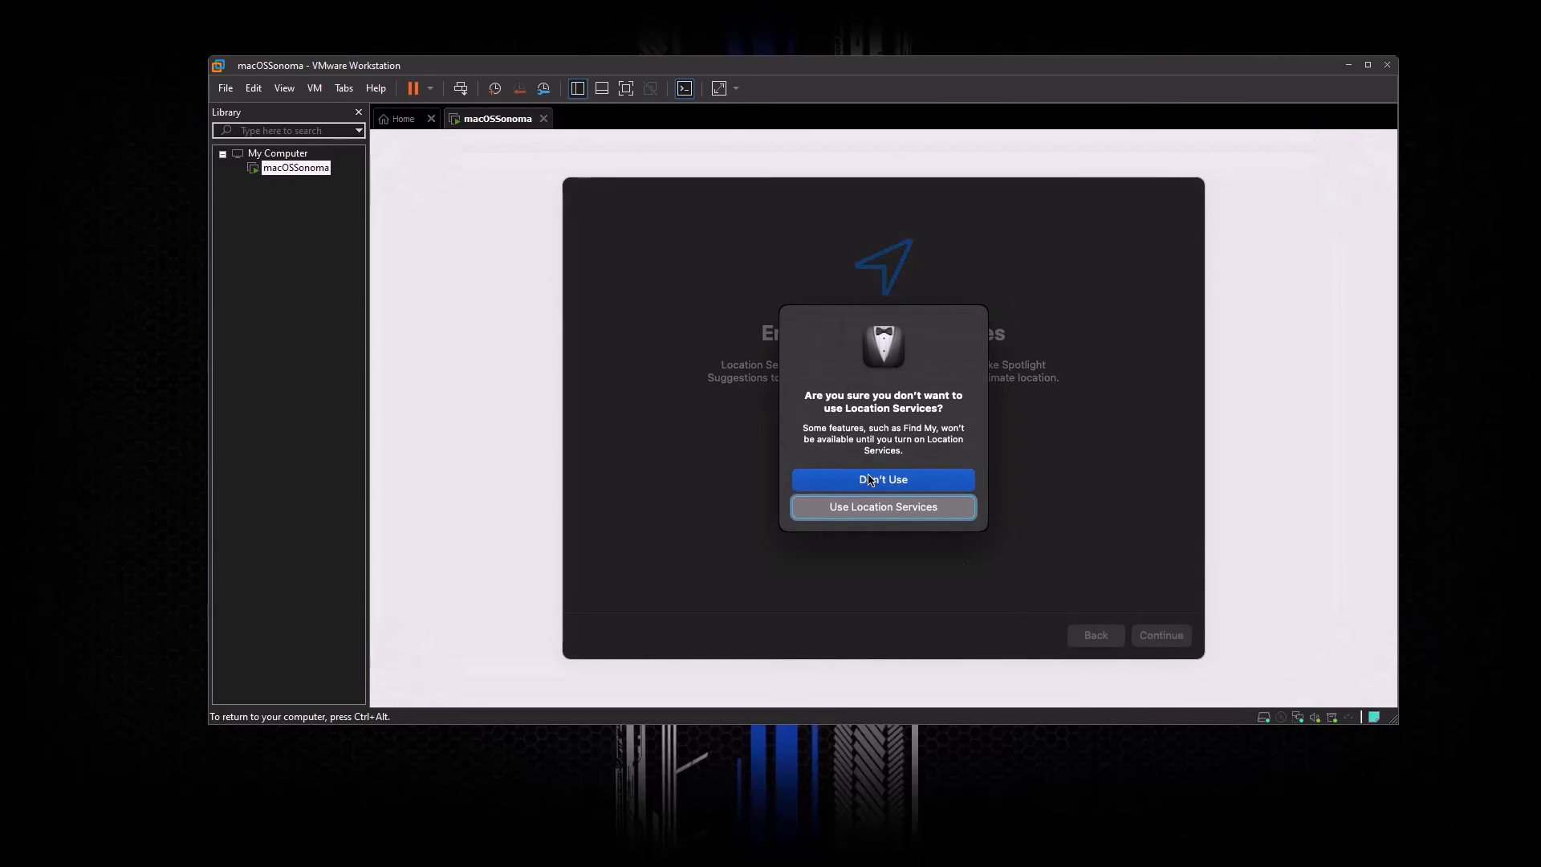
left_click(870, 485)
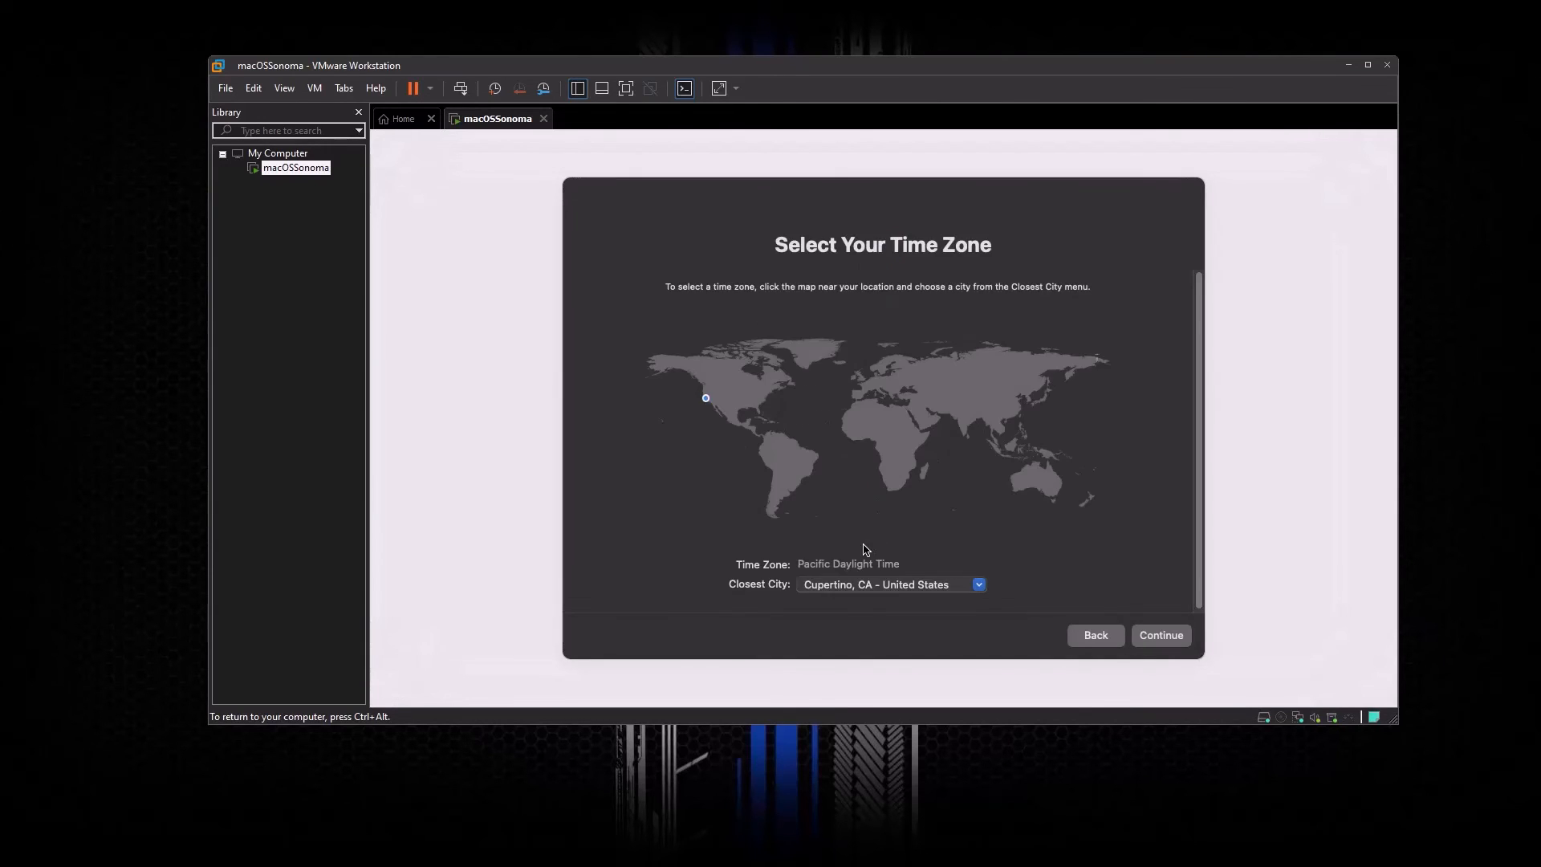
left_click(971, 586)
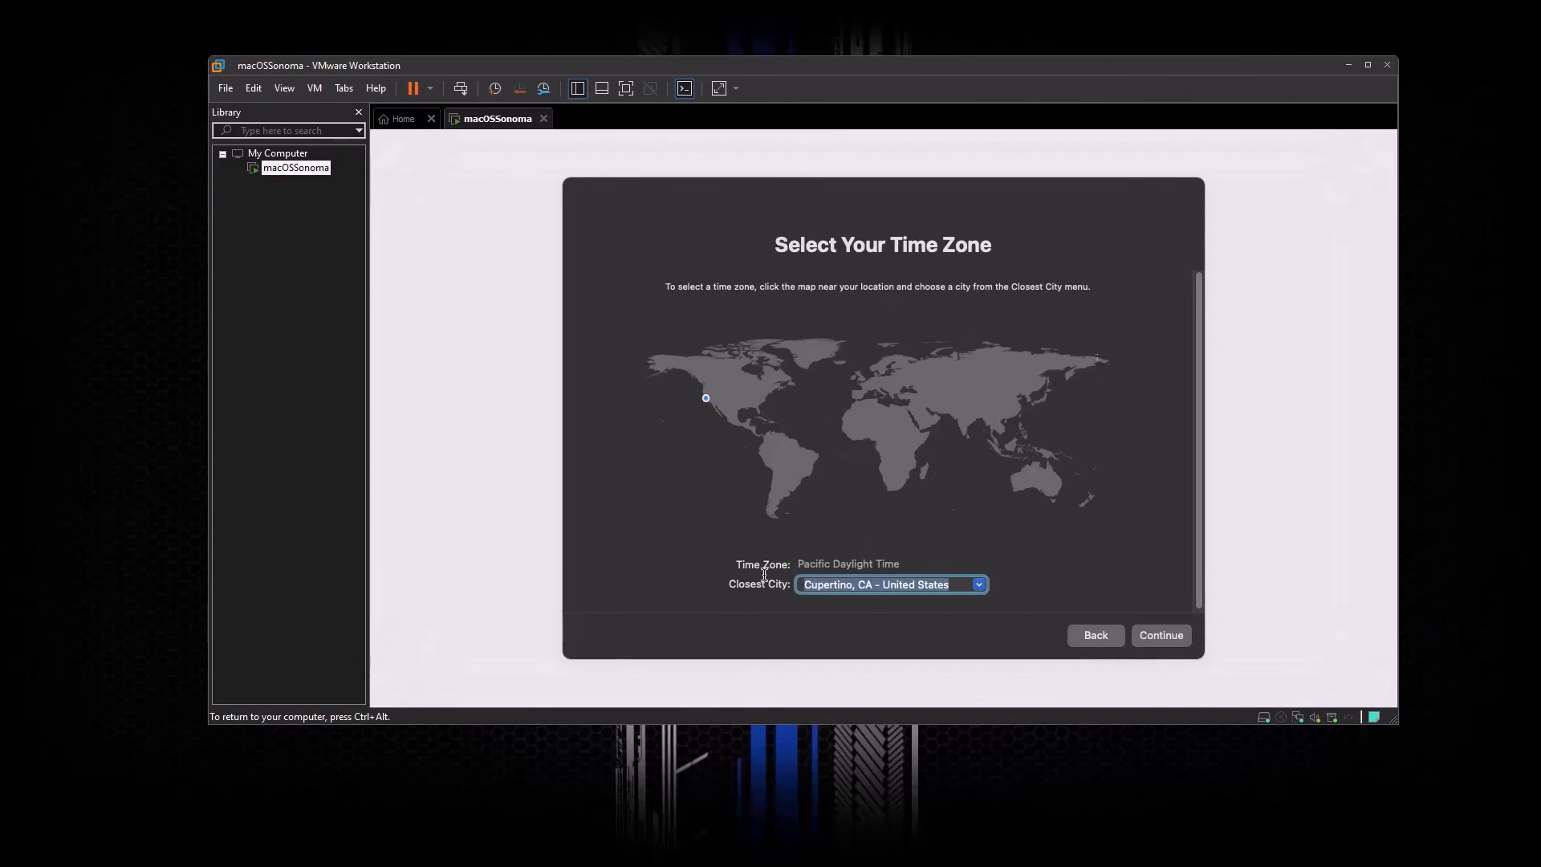
type("A")
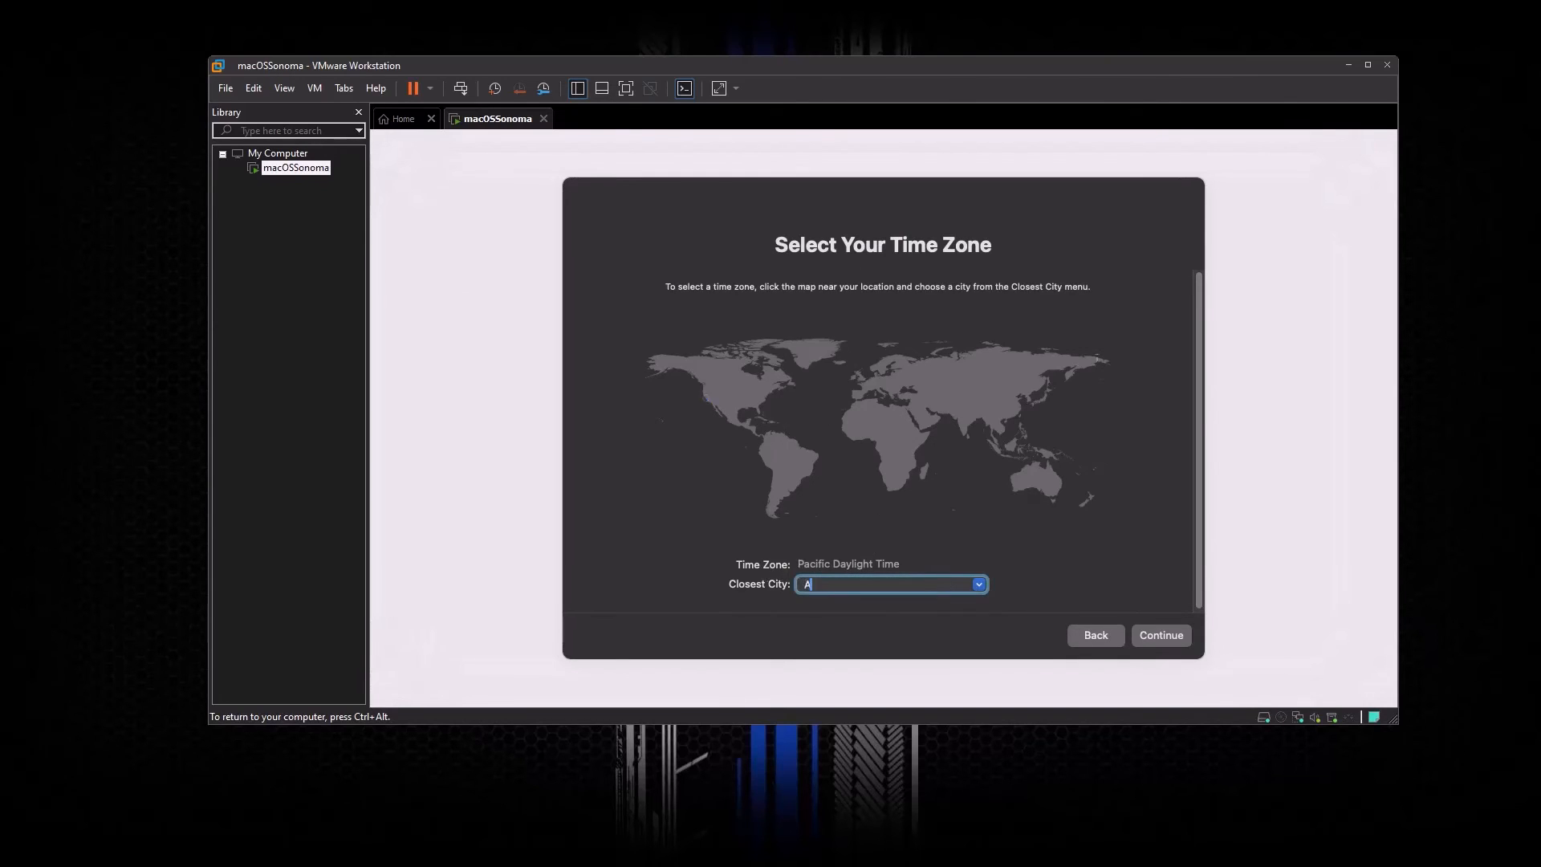
type("buja - Nigeria")
key("ctrl+alt")
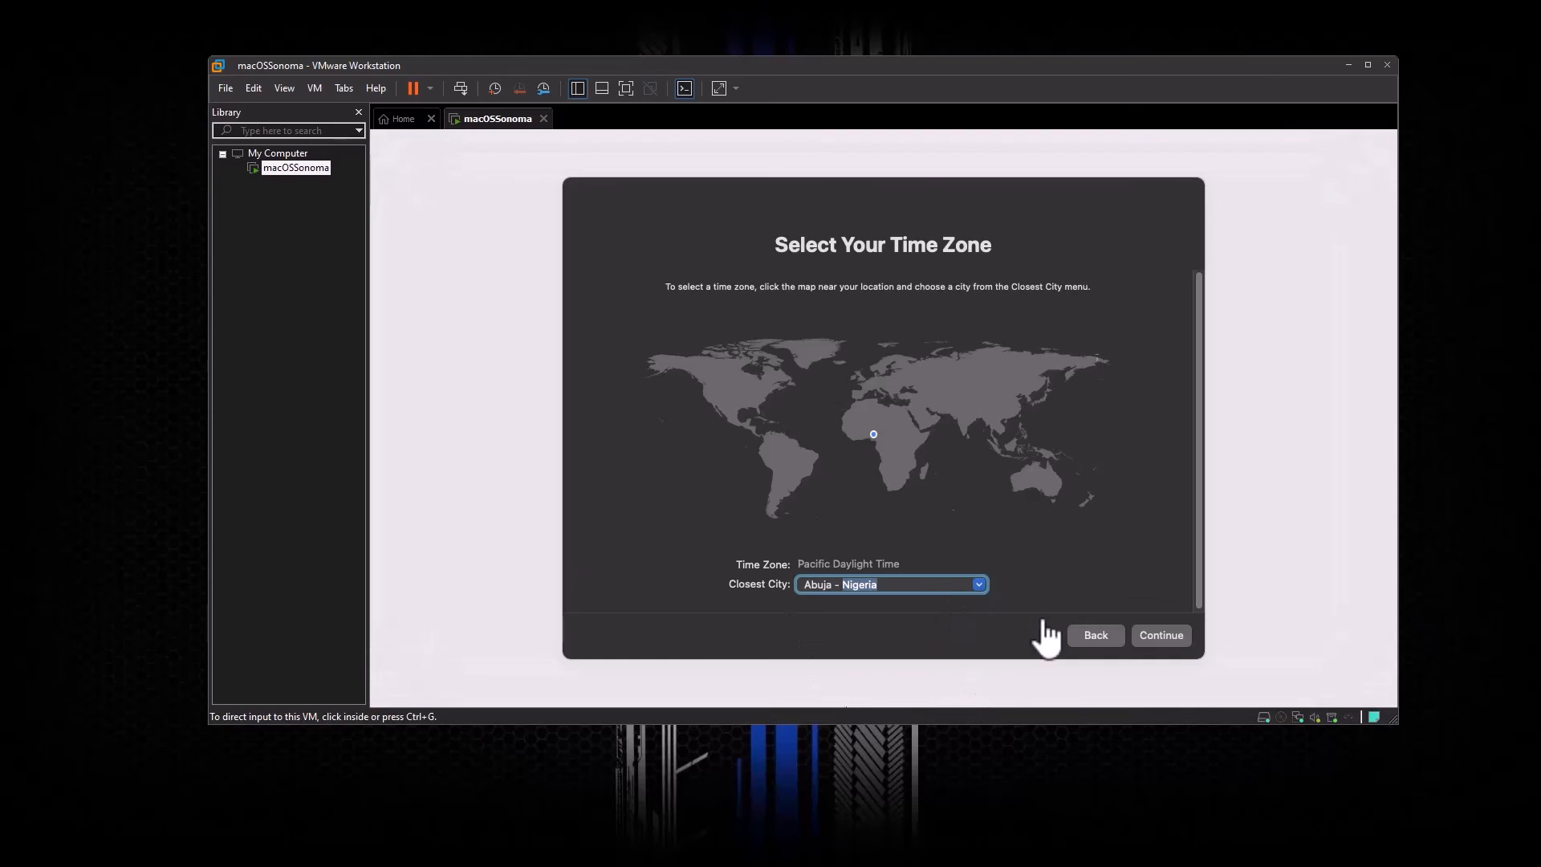
left_click(1160, 642)
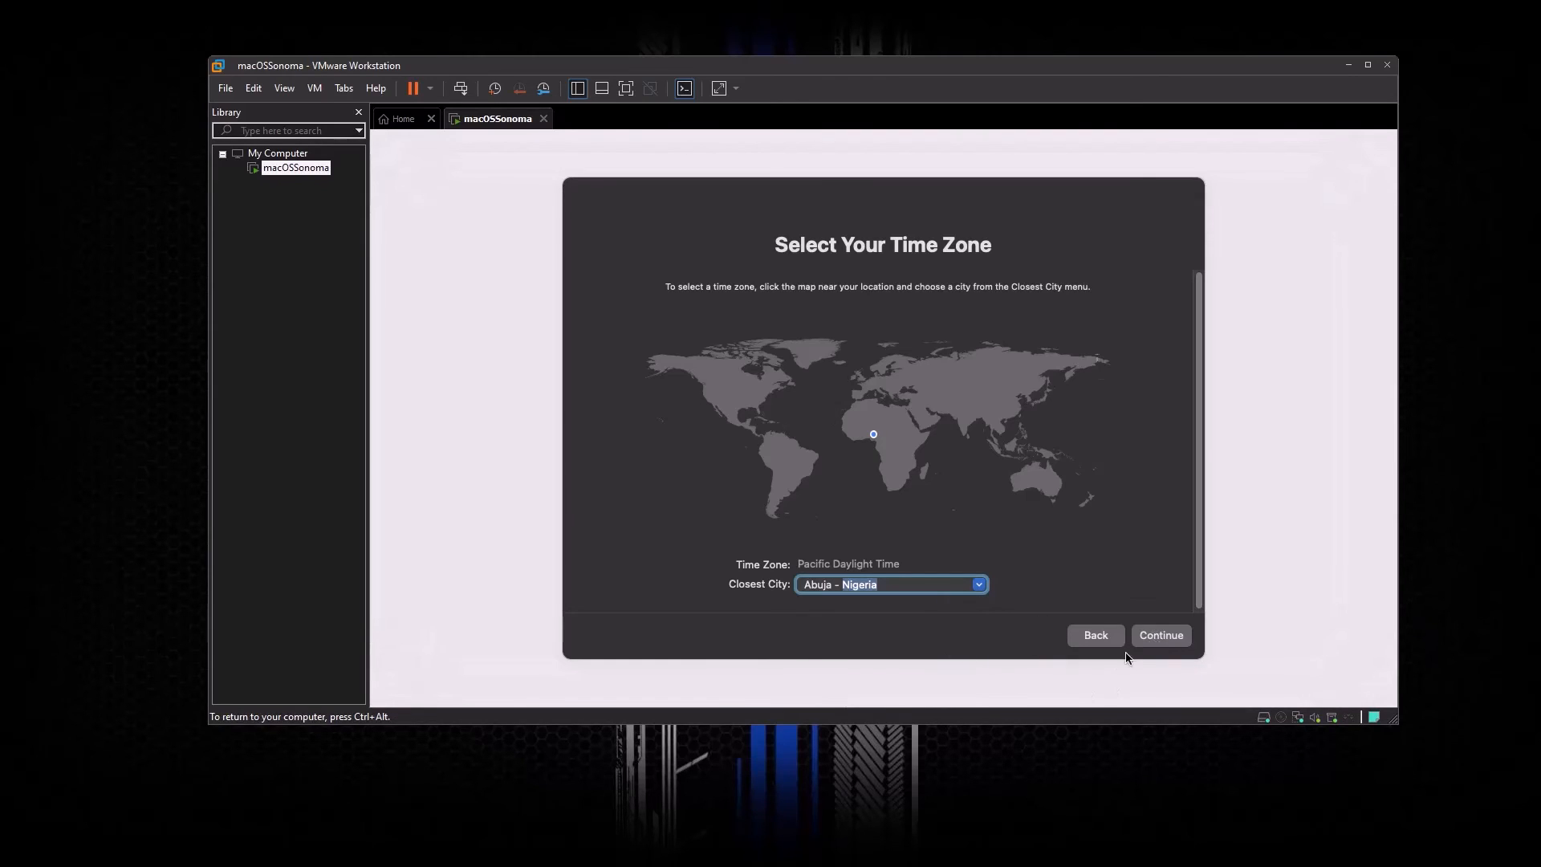
left_click(1158, 637)
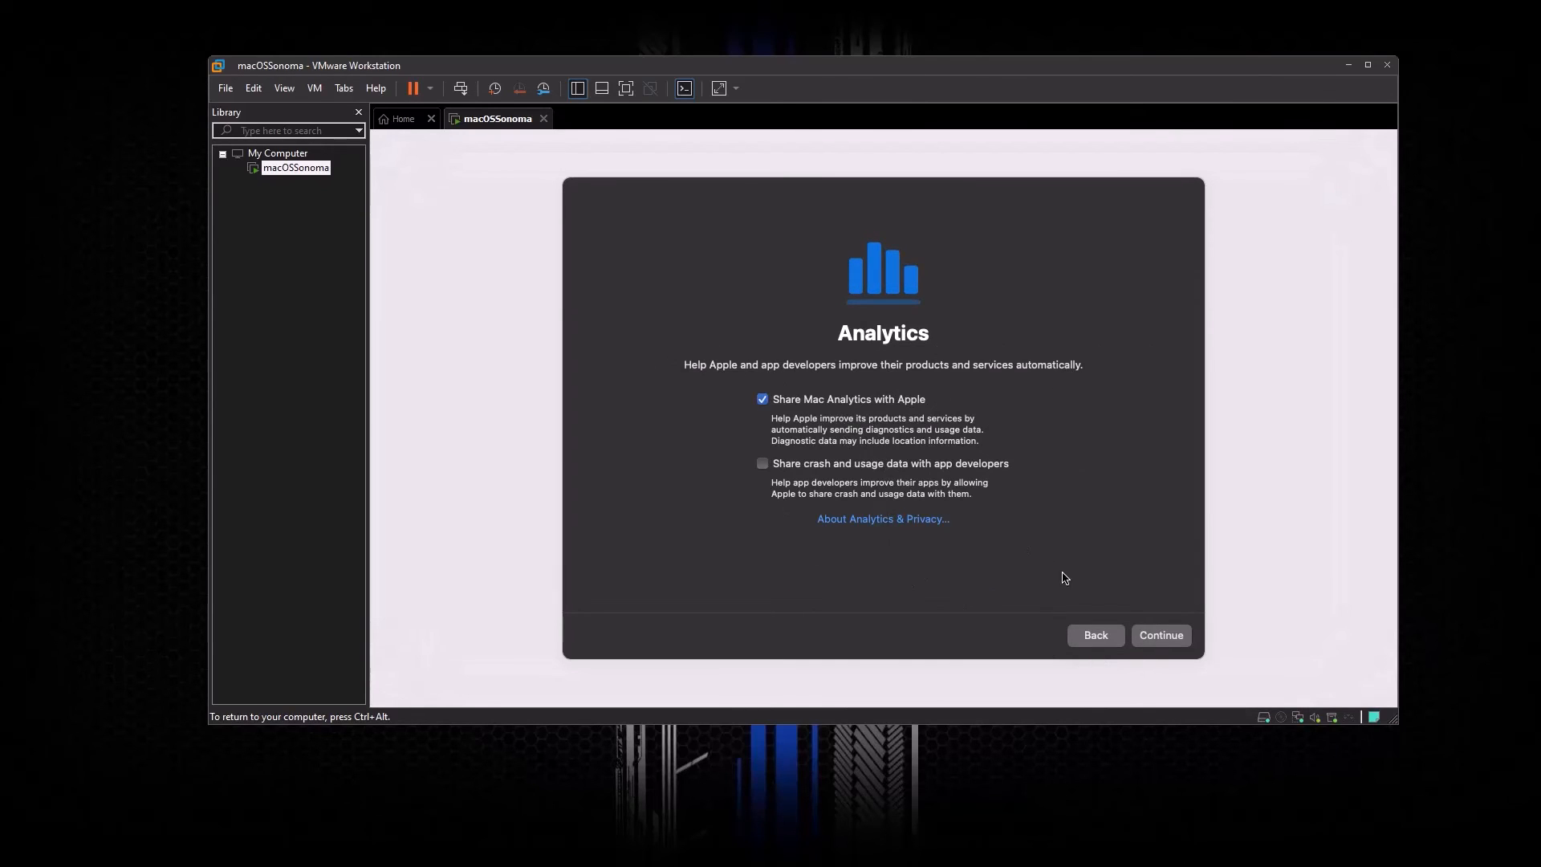
Step: Accept the Analytics settings, postpone Screen Time setup, and keep the Dark appearance
left_click(1162, 638)
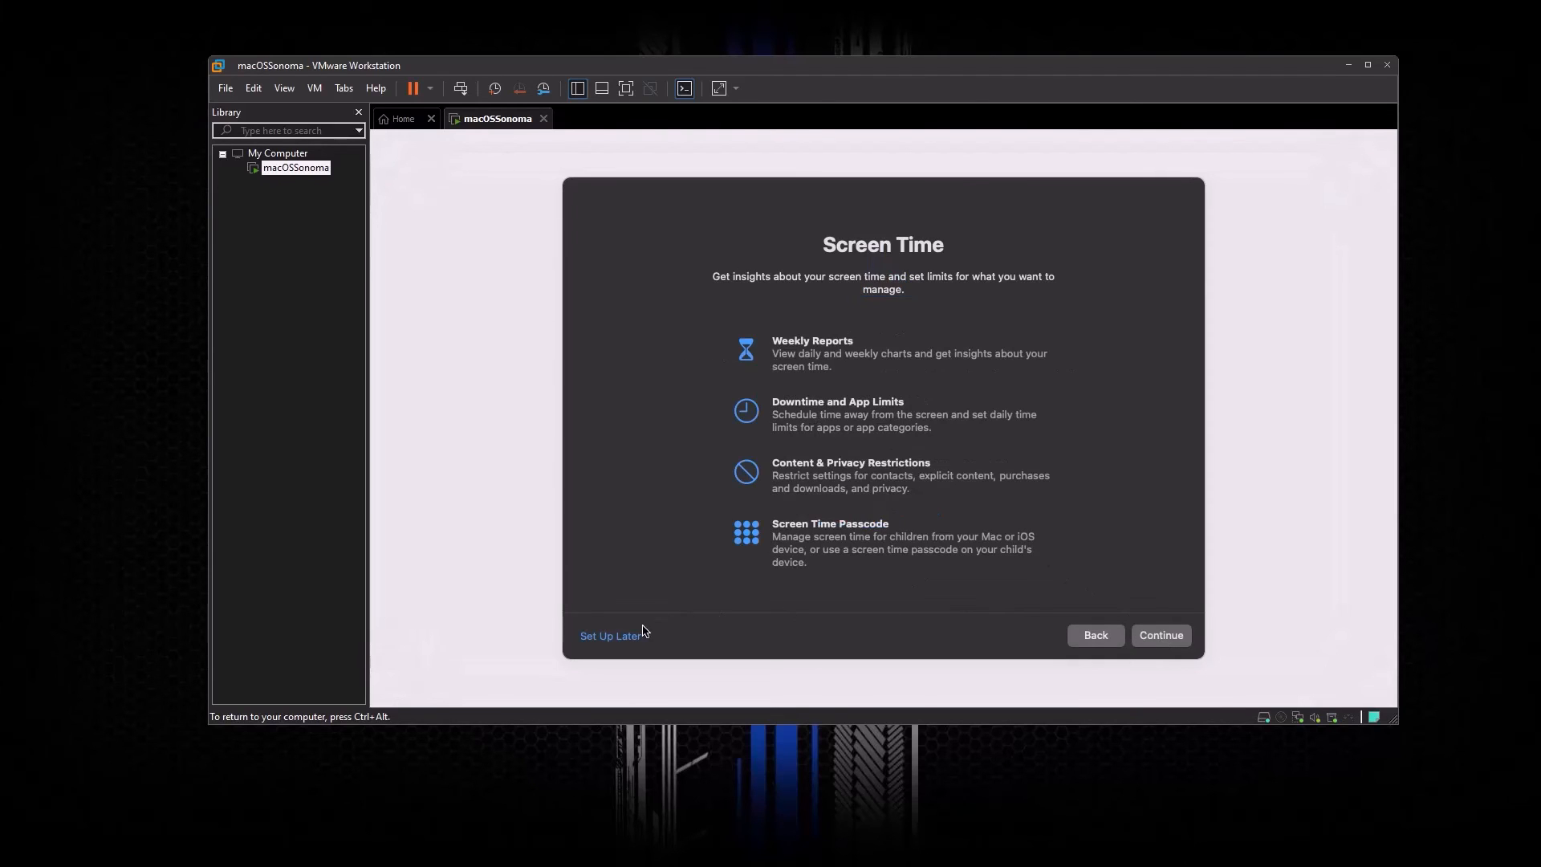
left_click(634, 636)
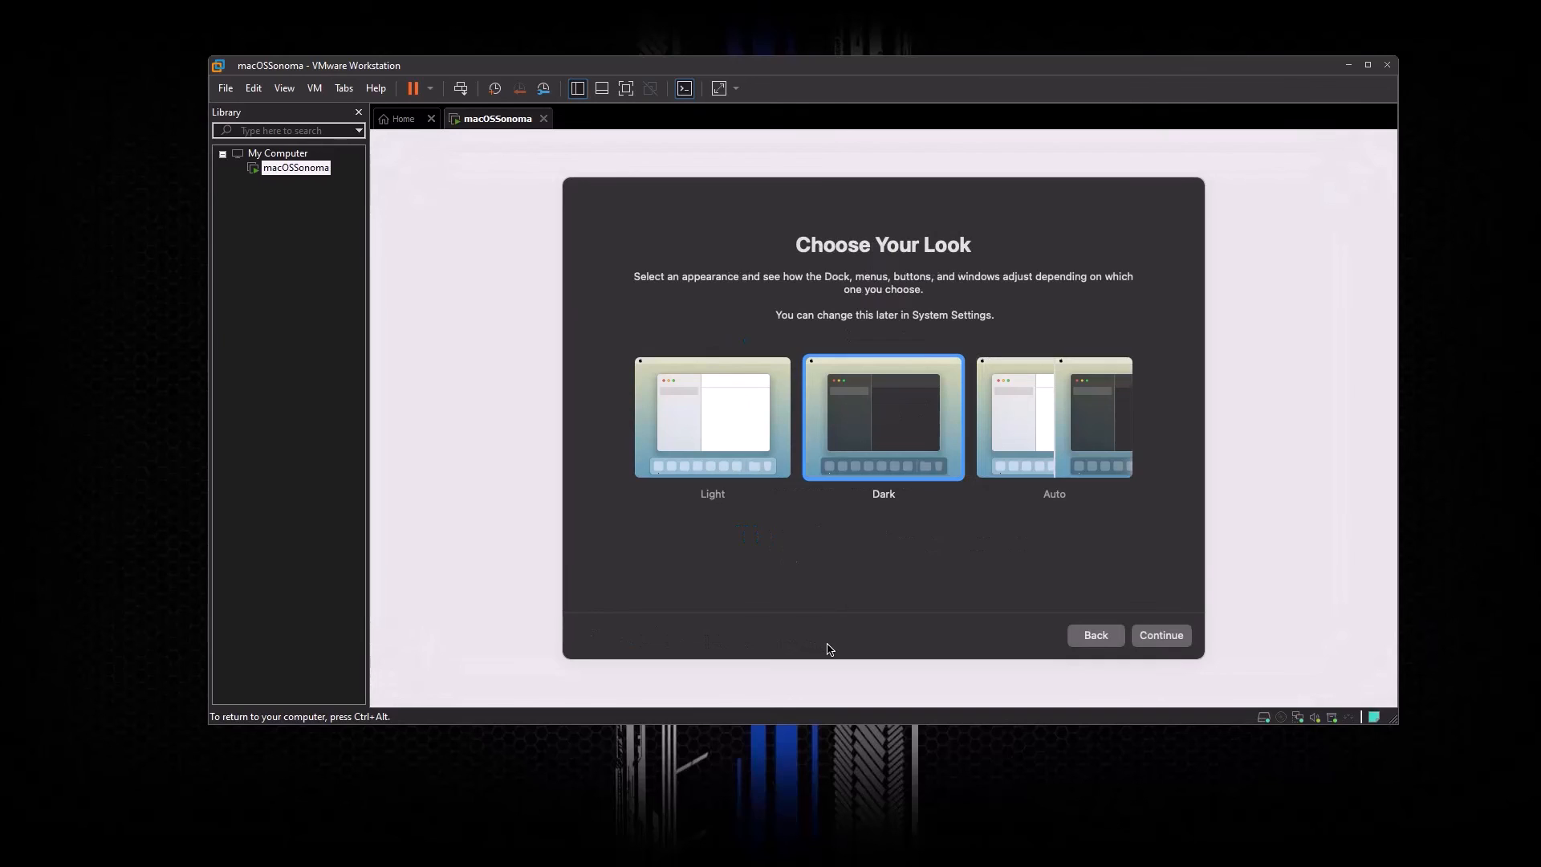
left_click(1176, 639)
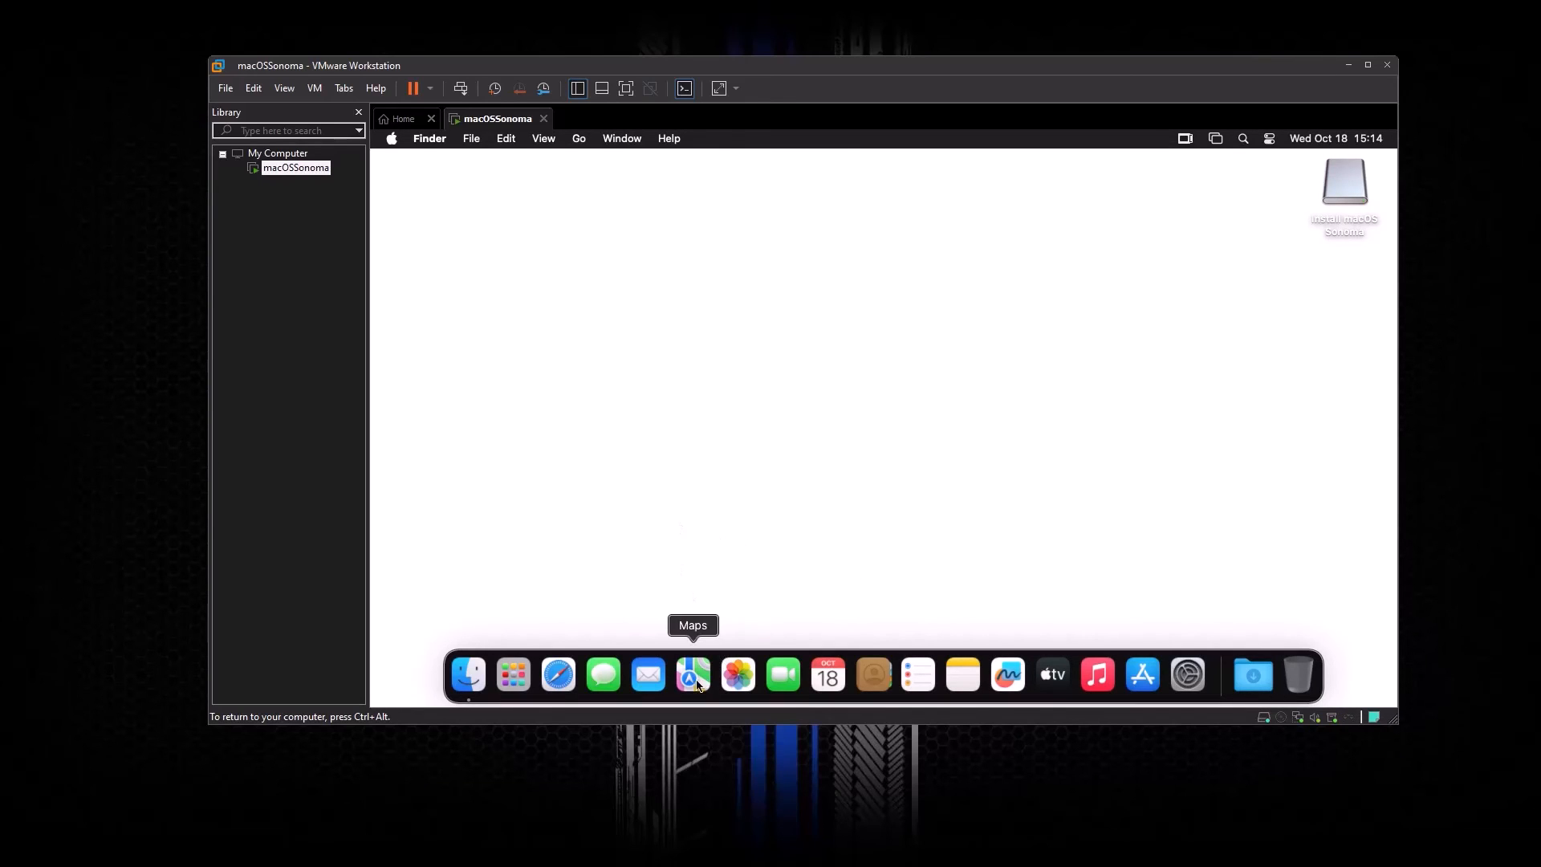
left_click(392, 138)
left_click(410, 164)
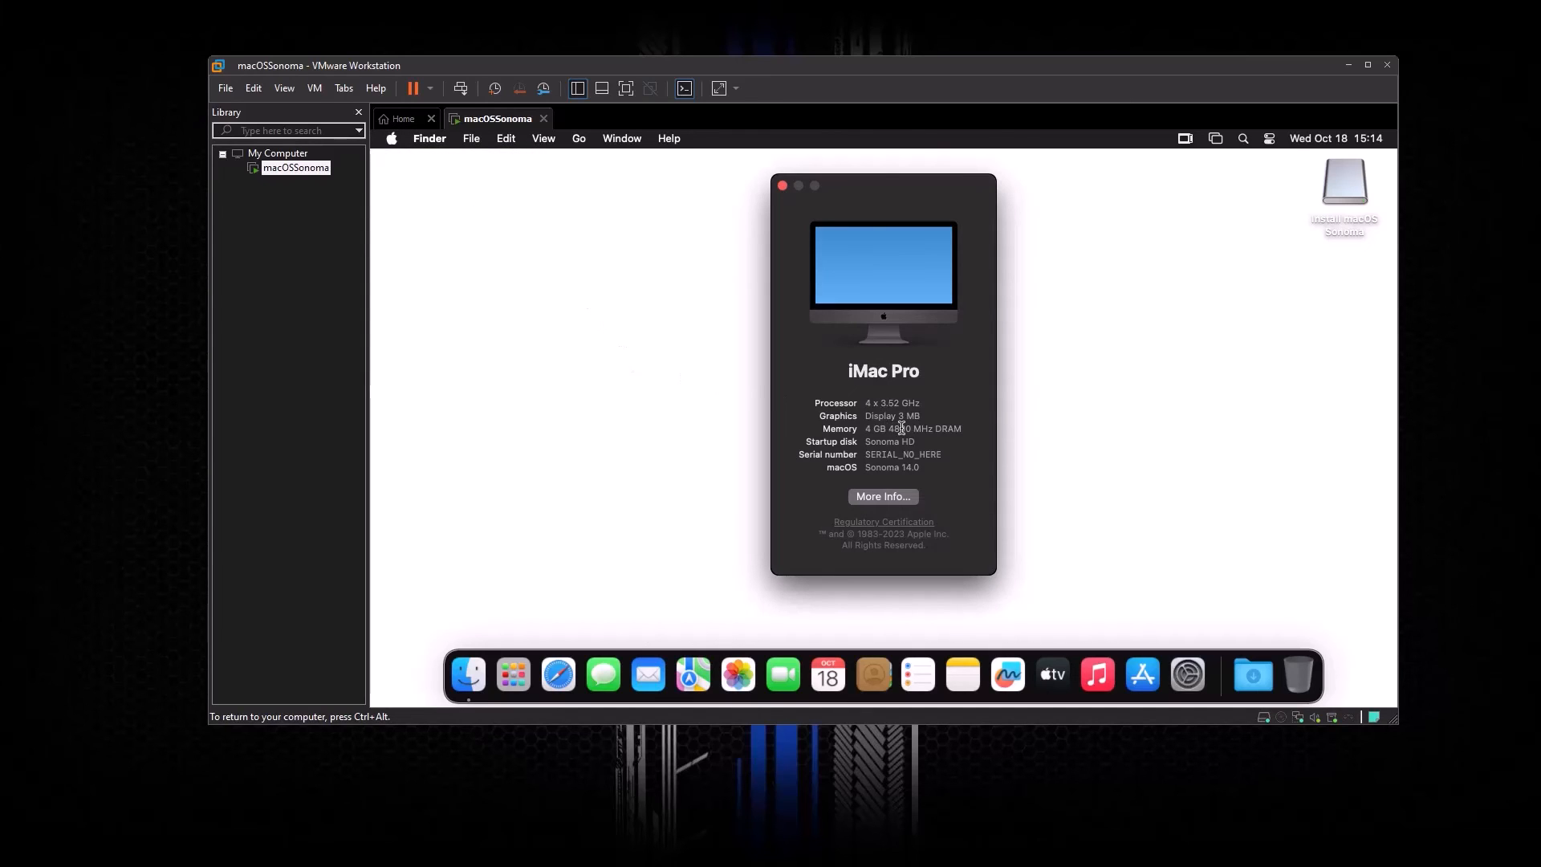
left_click_drag(923, 419, 829, 433)
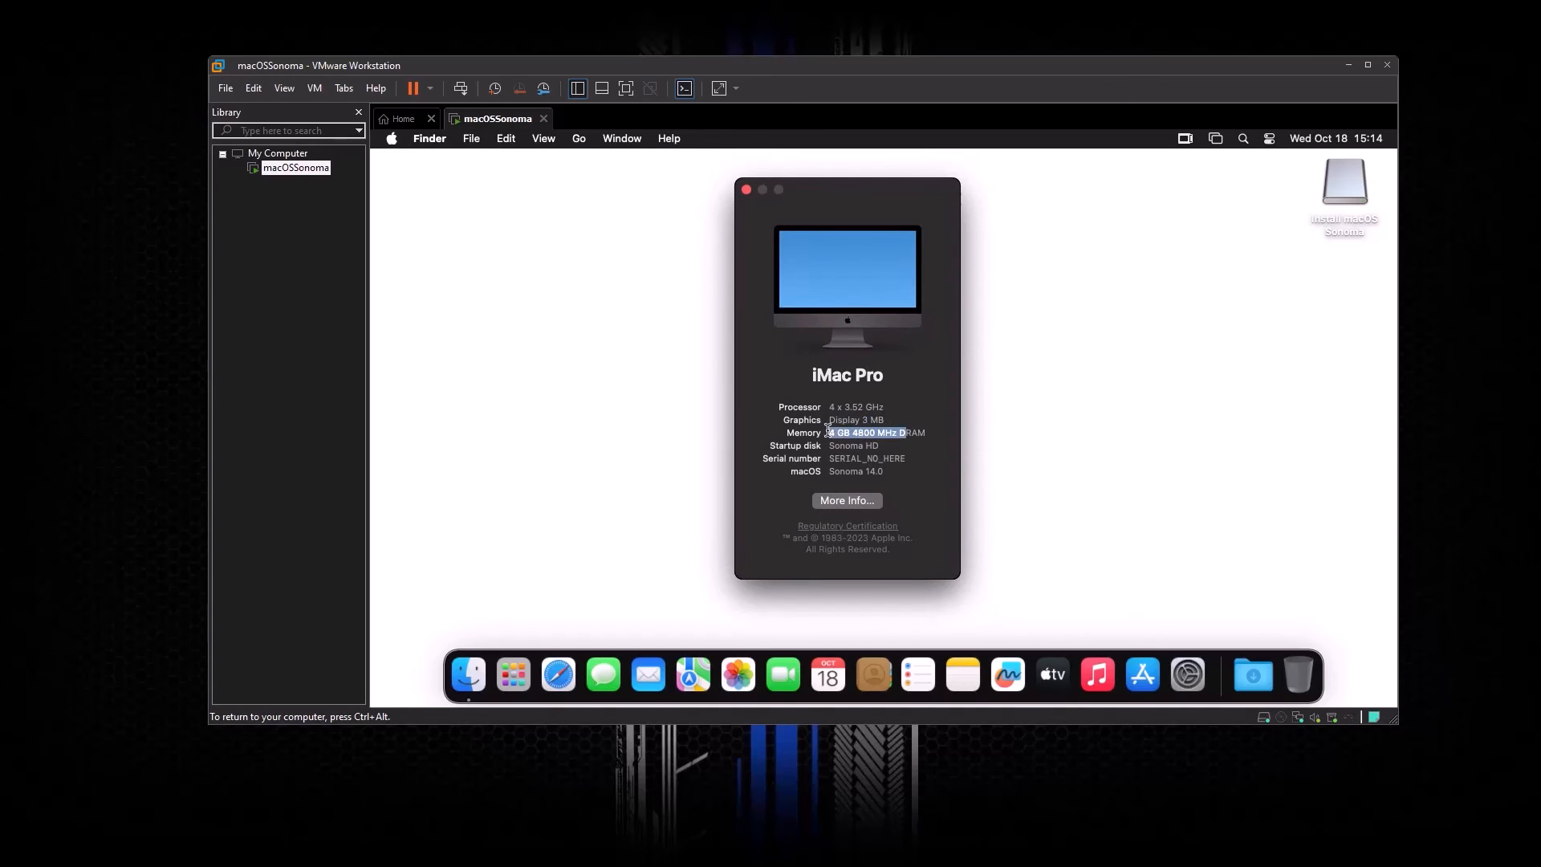
left_click(870, 455)
left_click_drag(906, 458, 830, 452)
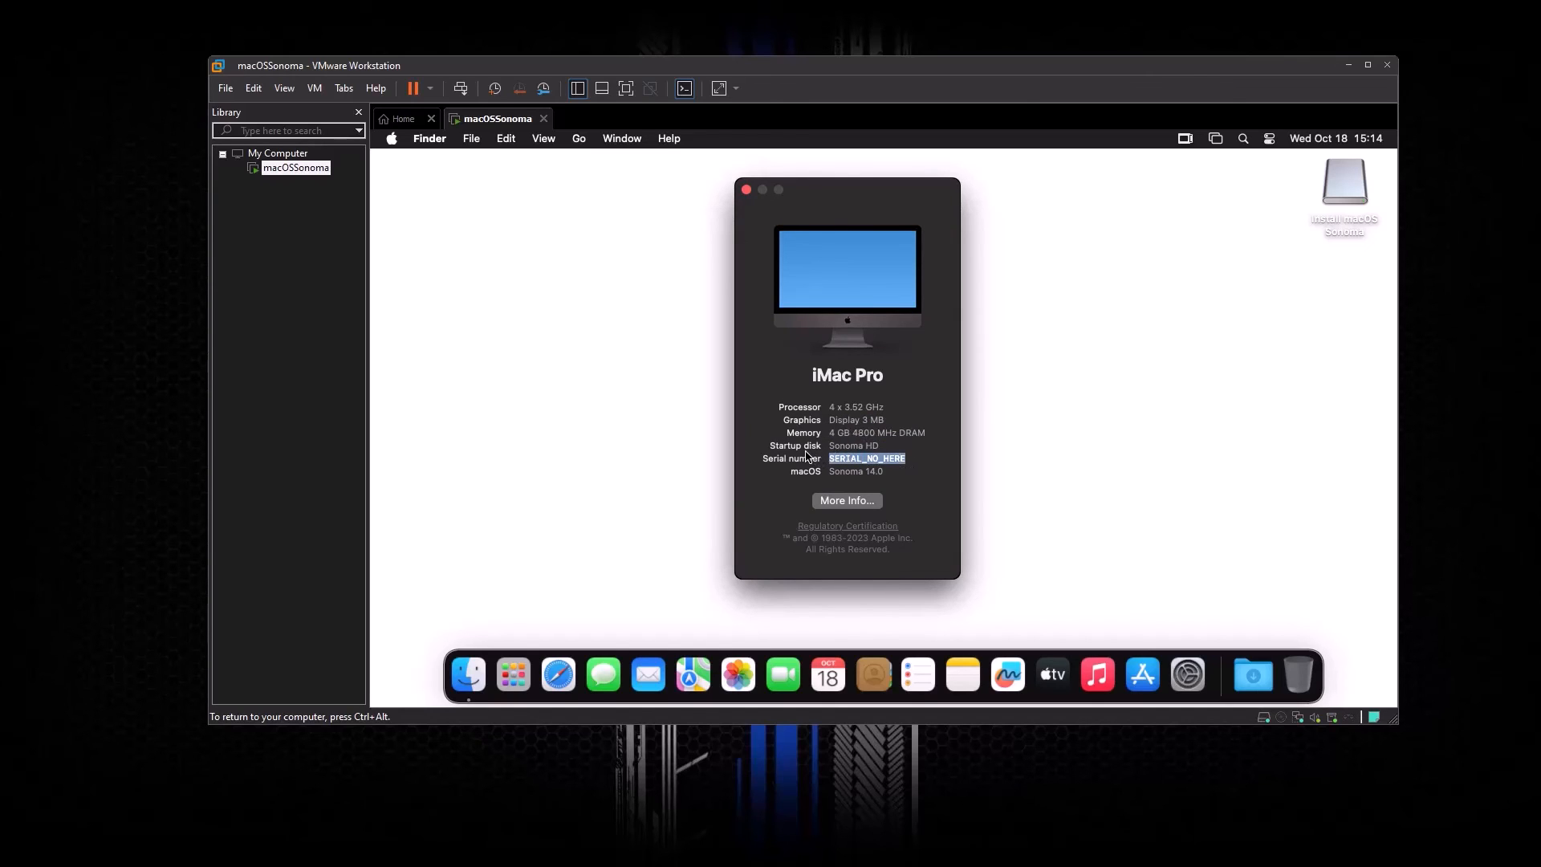
left_click(888, 457)
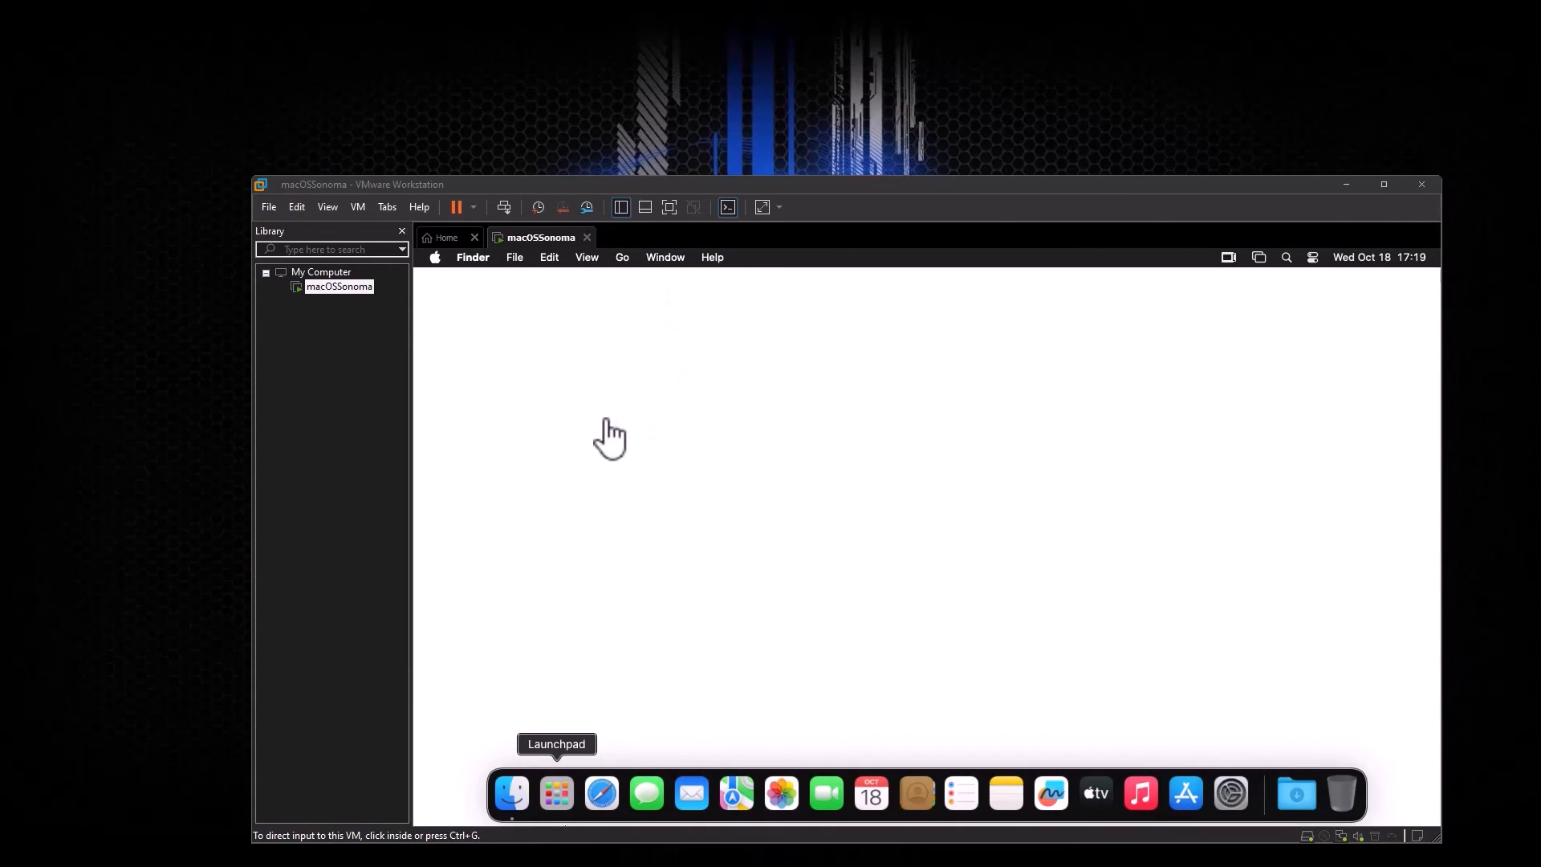
Step: Confirm in About This Mac that the guest has 4 GB of memory, then reopen the Apple menu
left_click(604, 417)
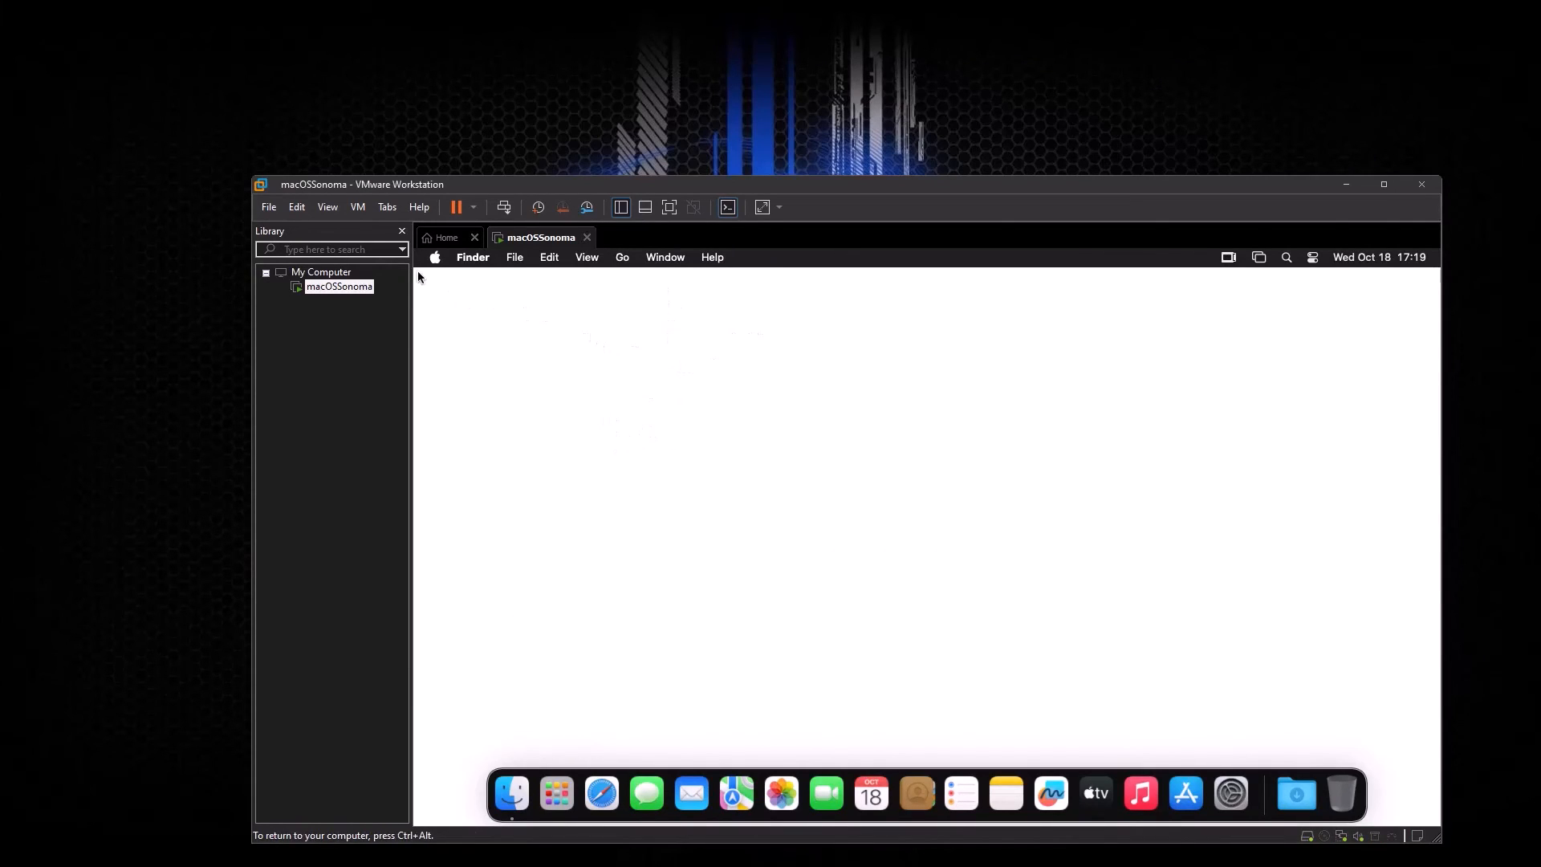
key("ctrl+alt")
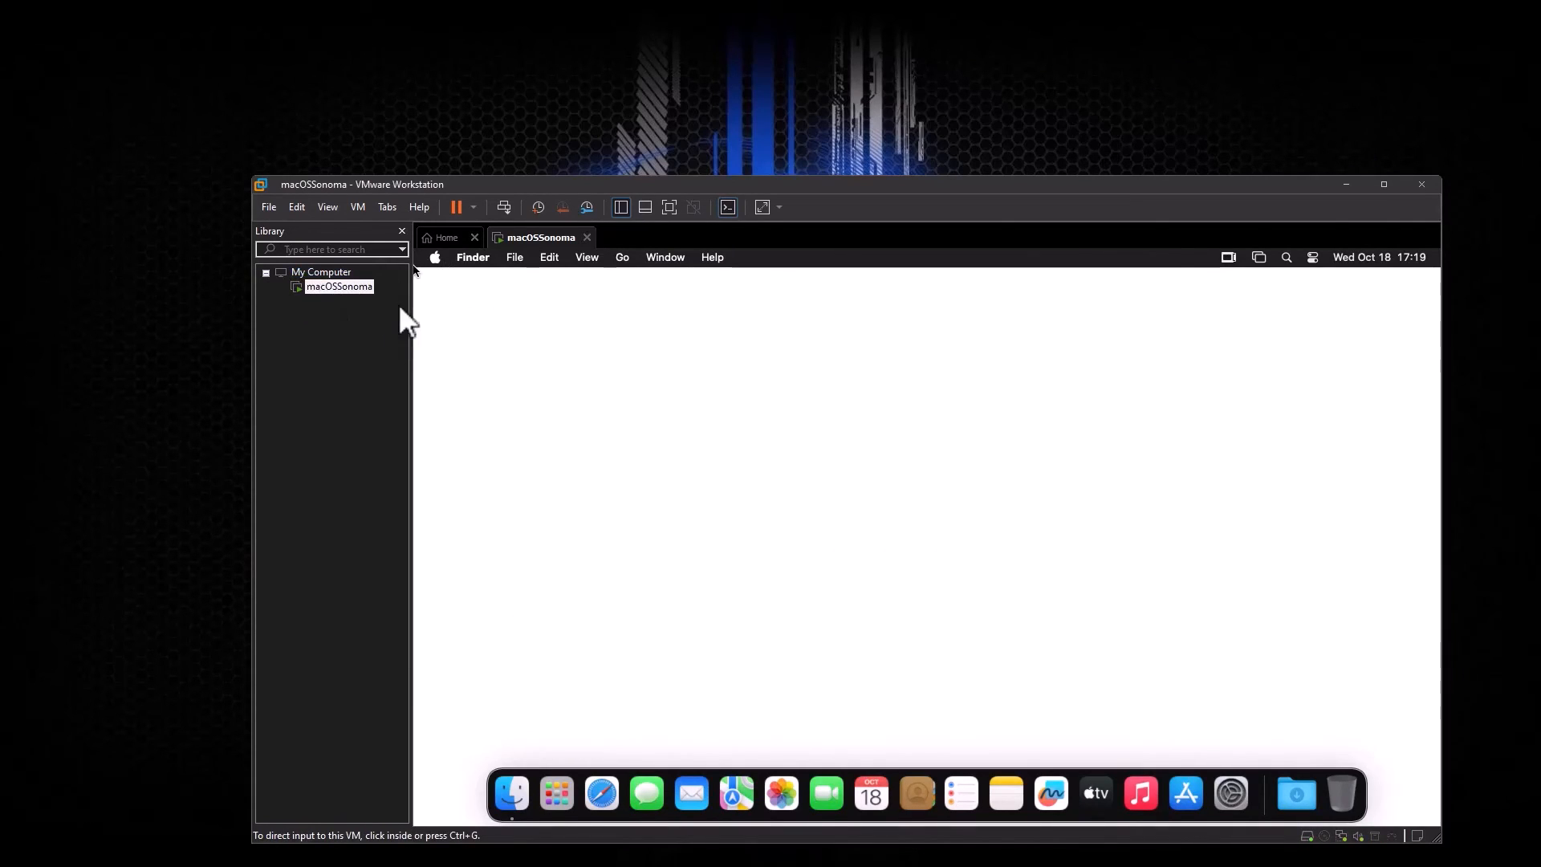
left_click(427, 277)
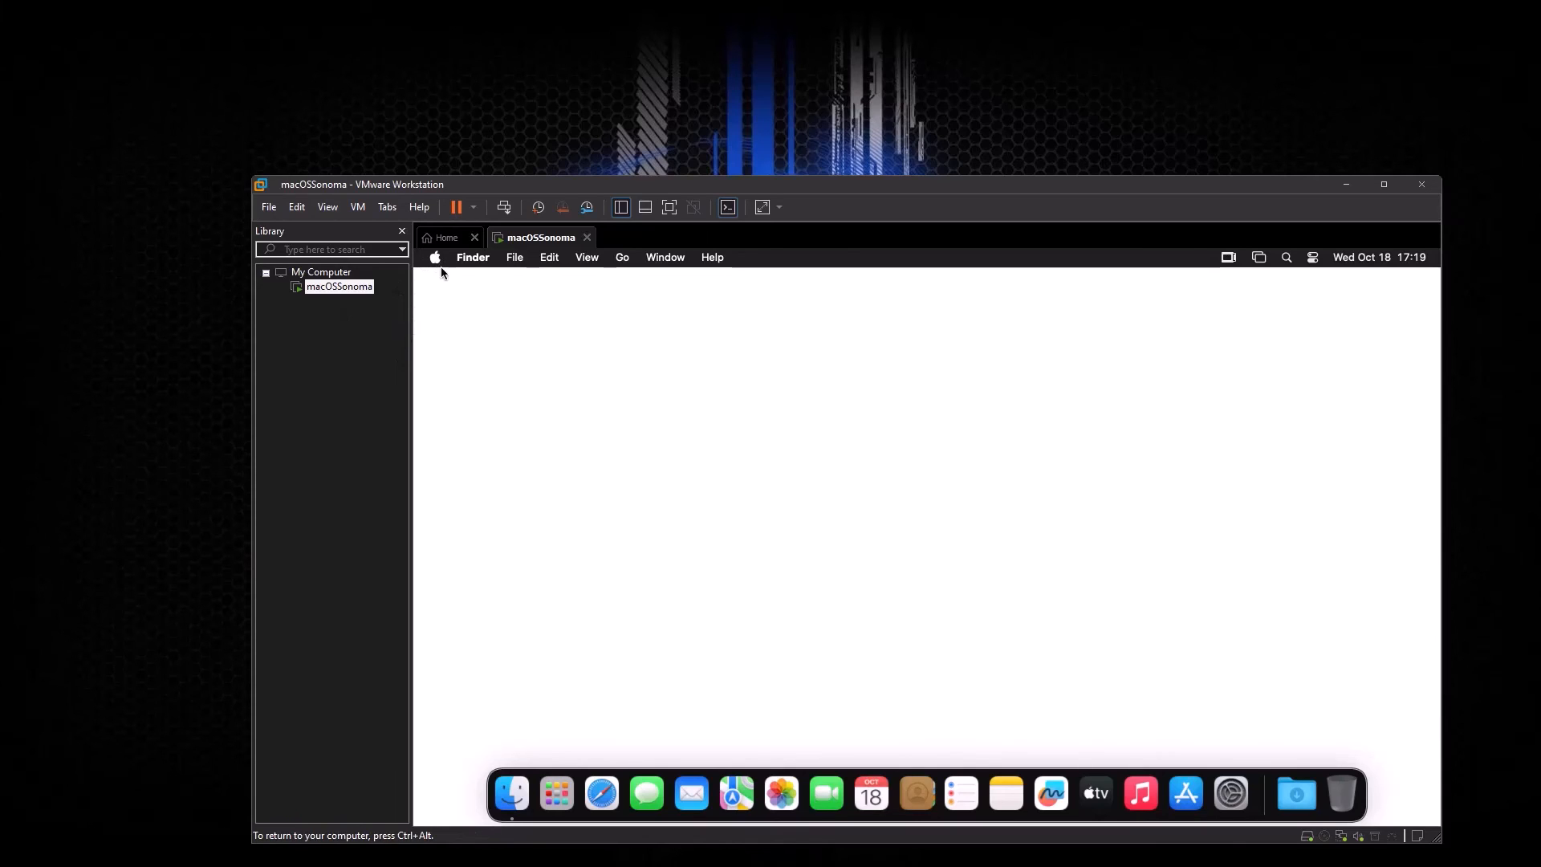
left_click(434, 260)
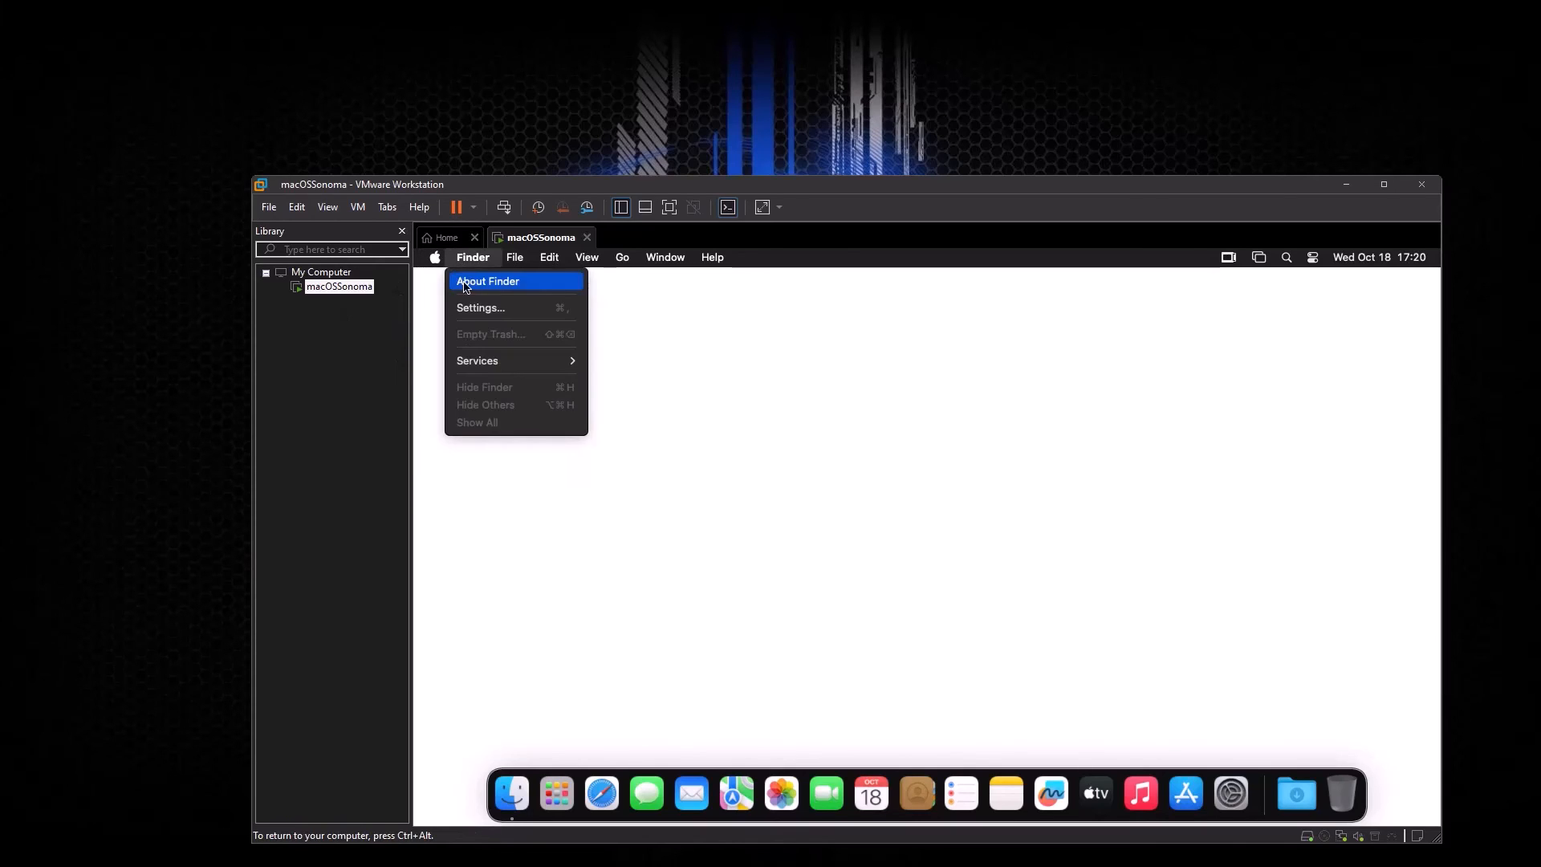
left_click(449, 282)
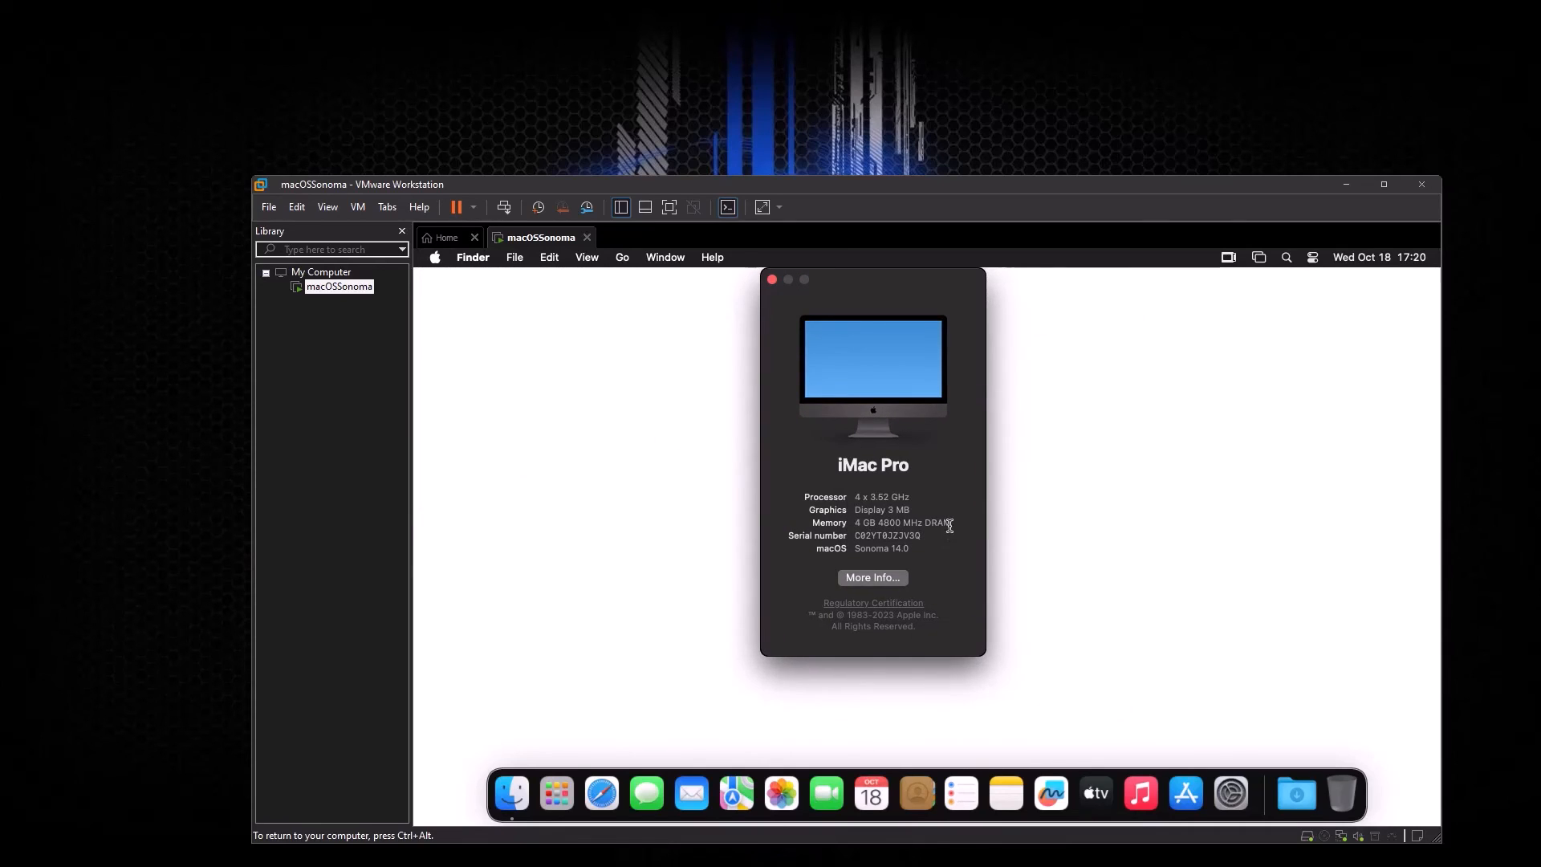
left_click_drag(949, 526, 853, 523)
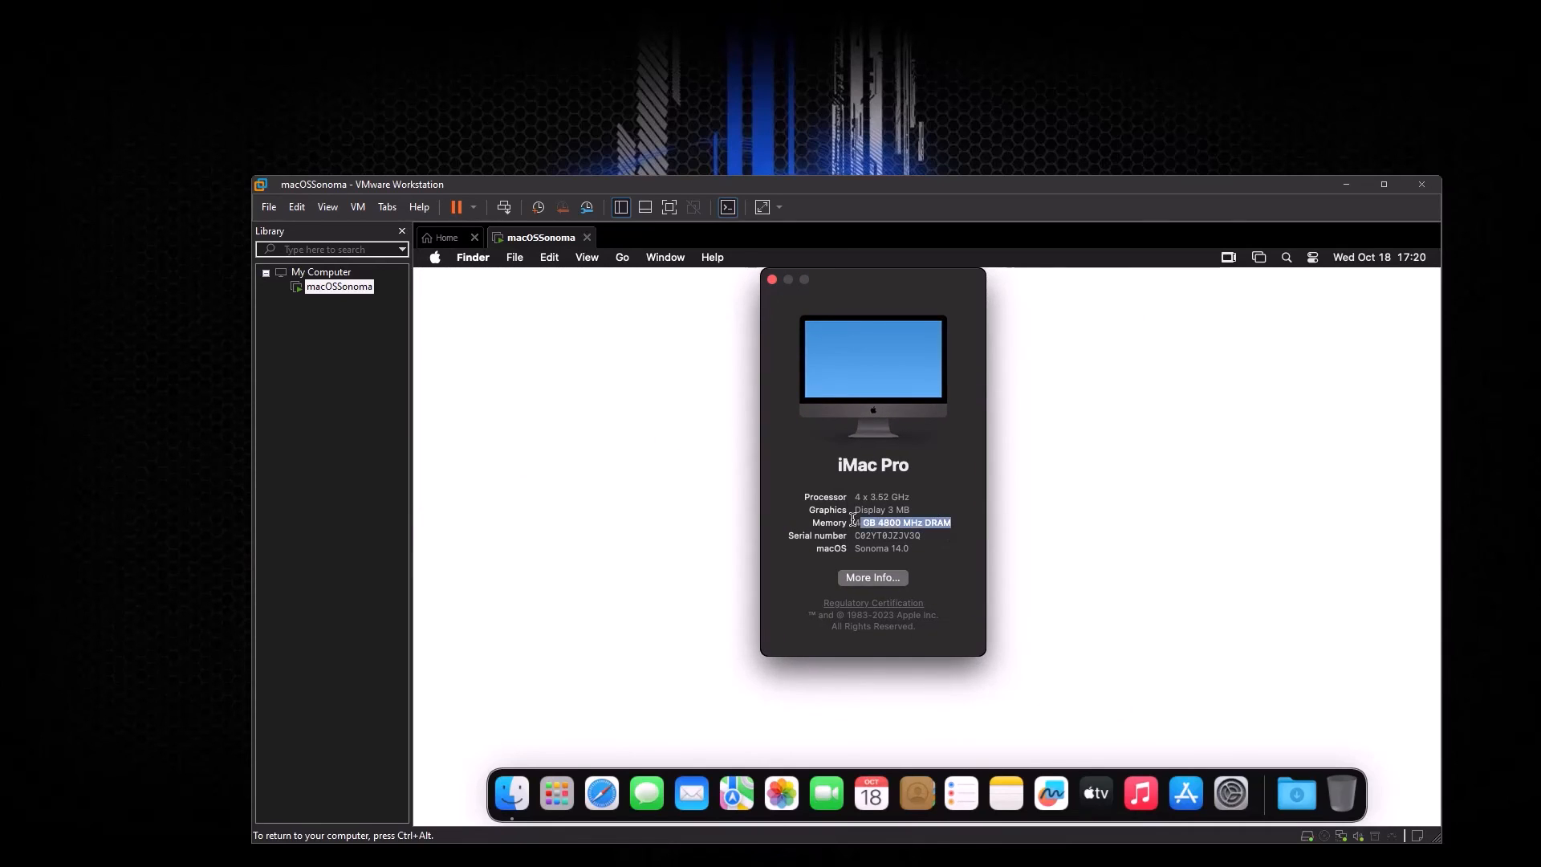
left_click(771, 280)
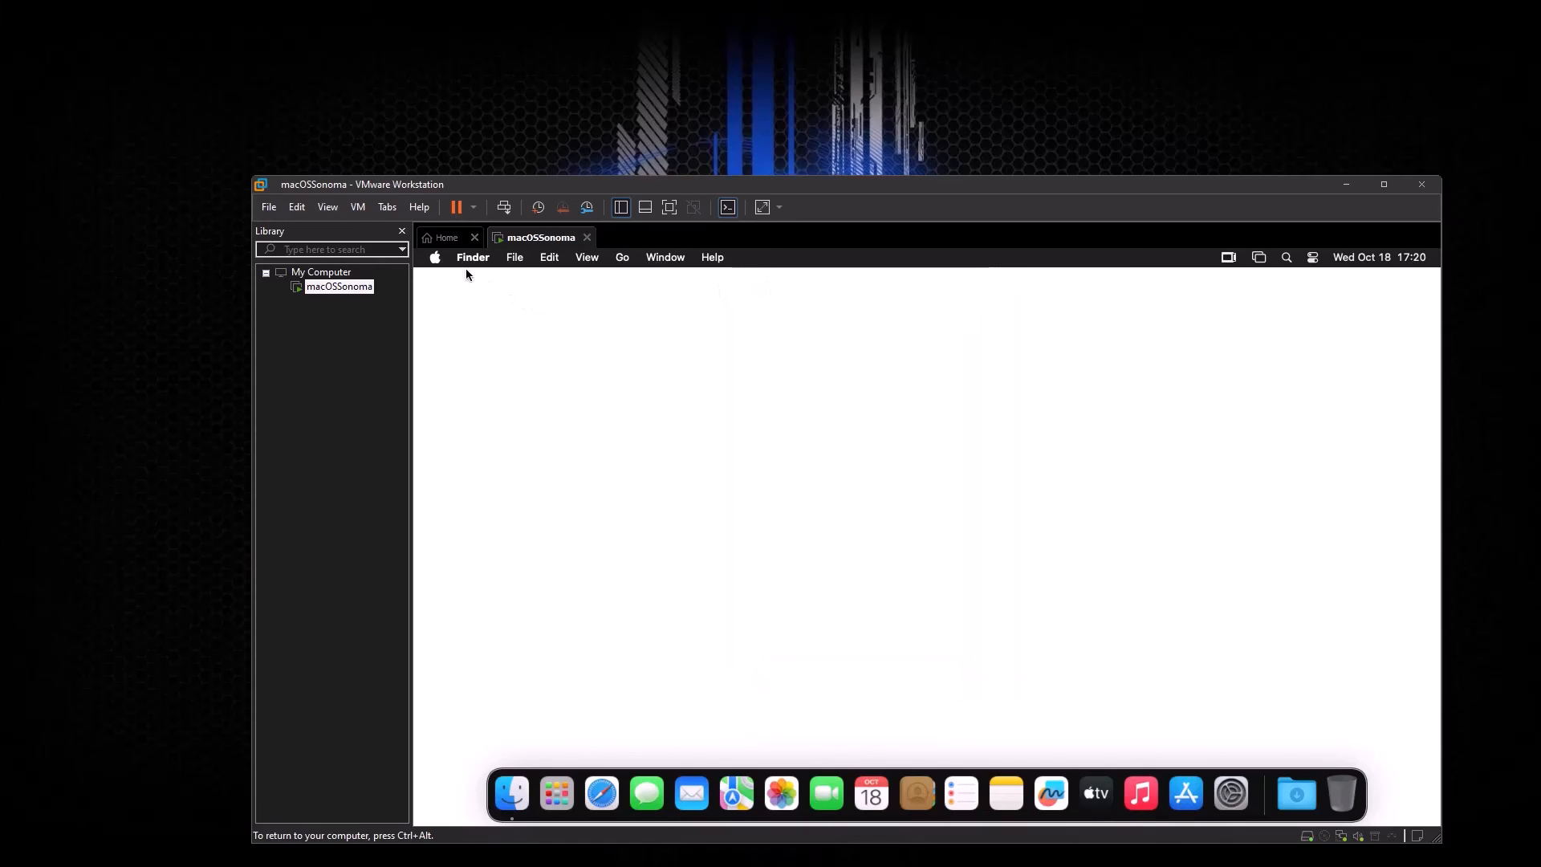
left_click(433, 258)
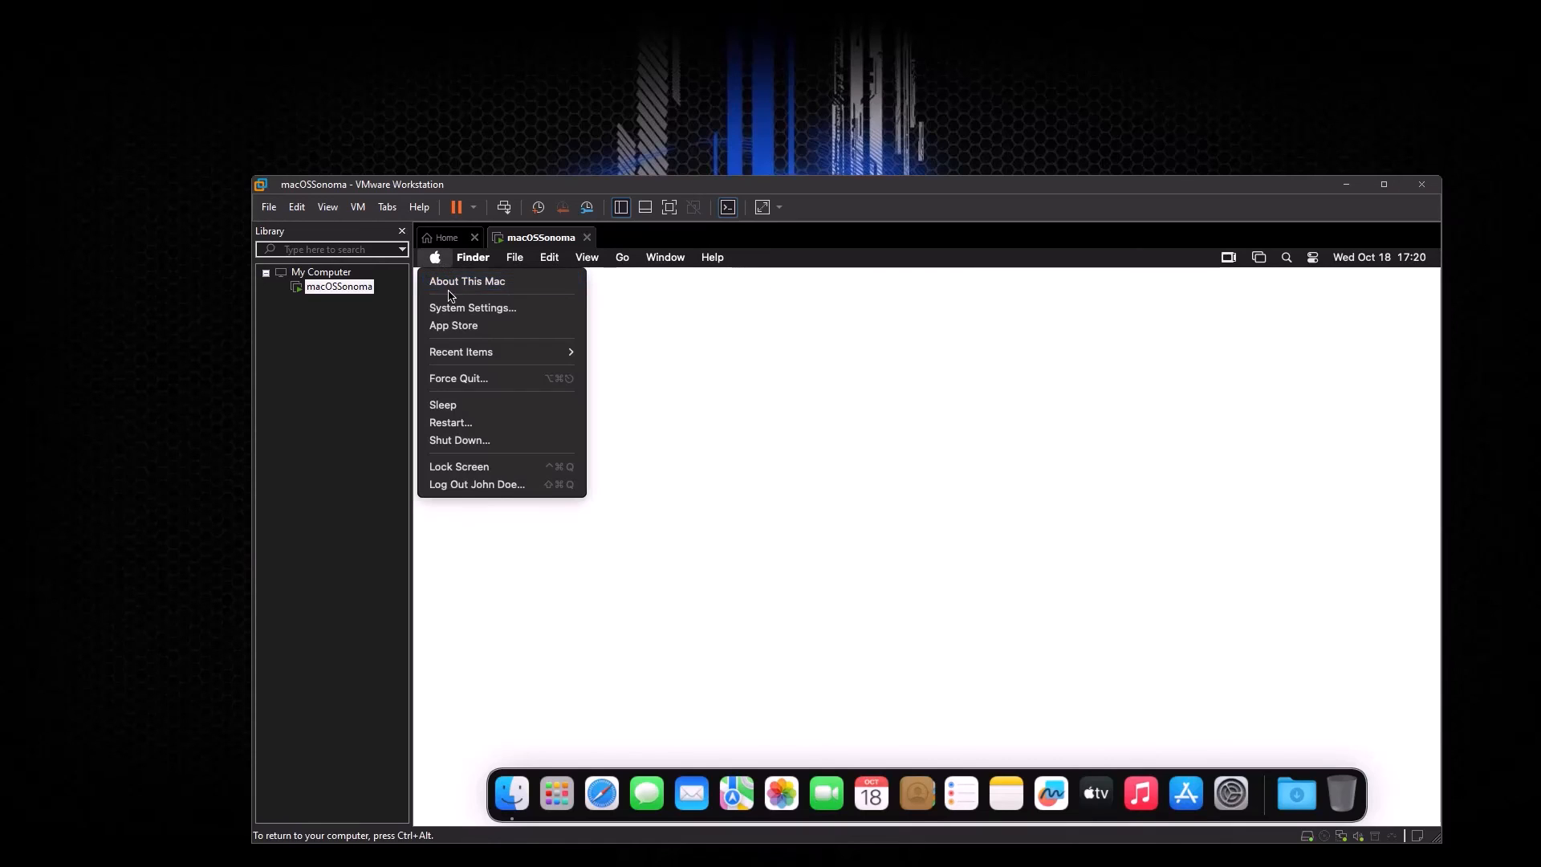
Step: Choose Shut Down from the Apple menu and confirm it to power off the guest
left_click(437, 441)
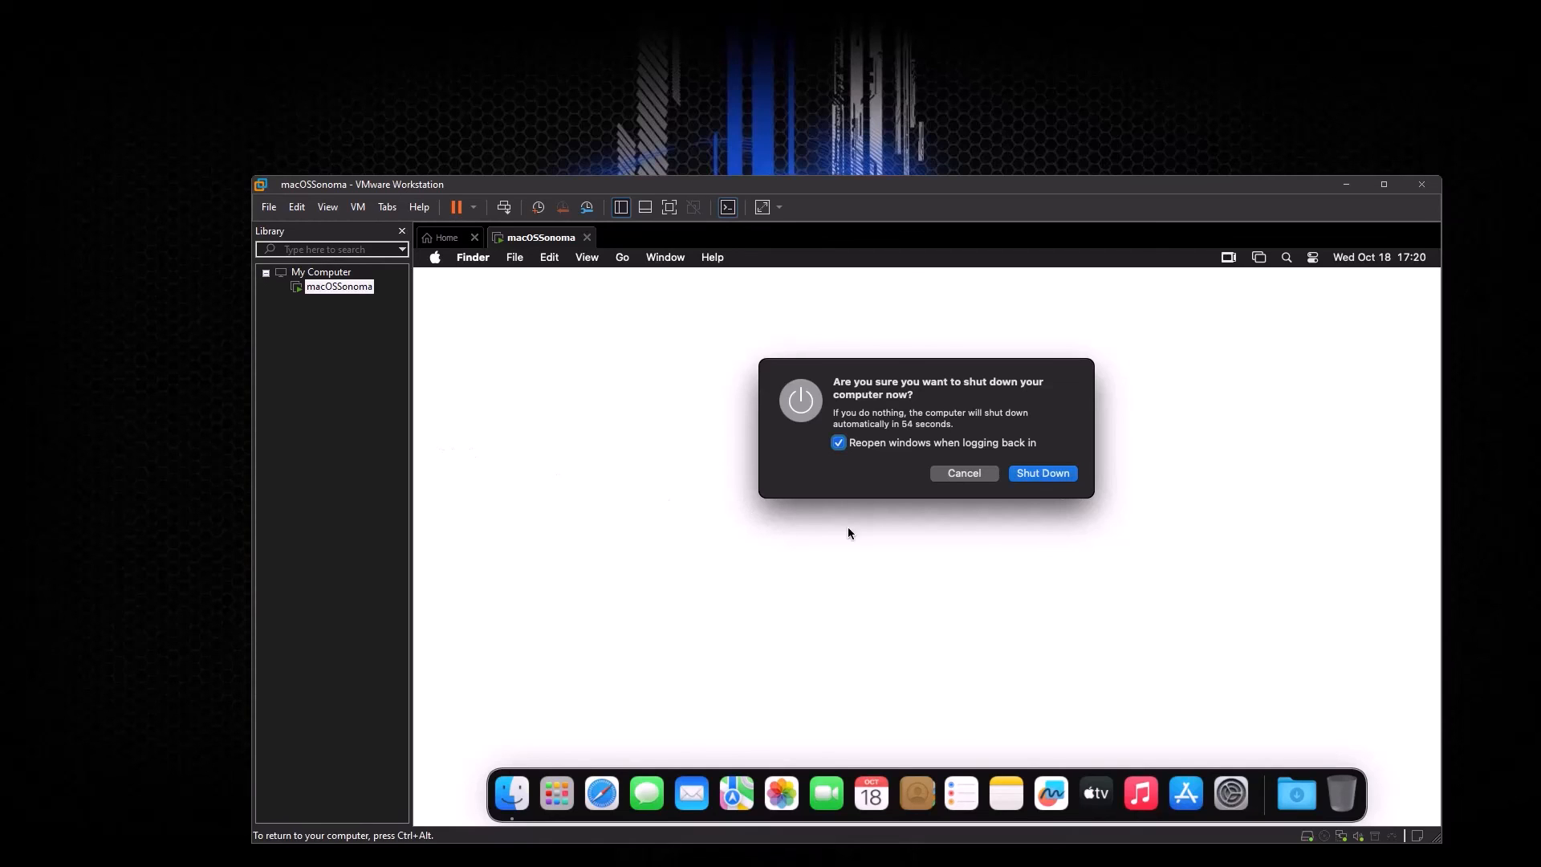
left_click(1030, 475)
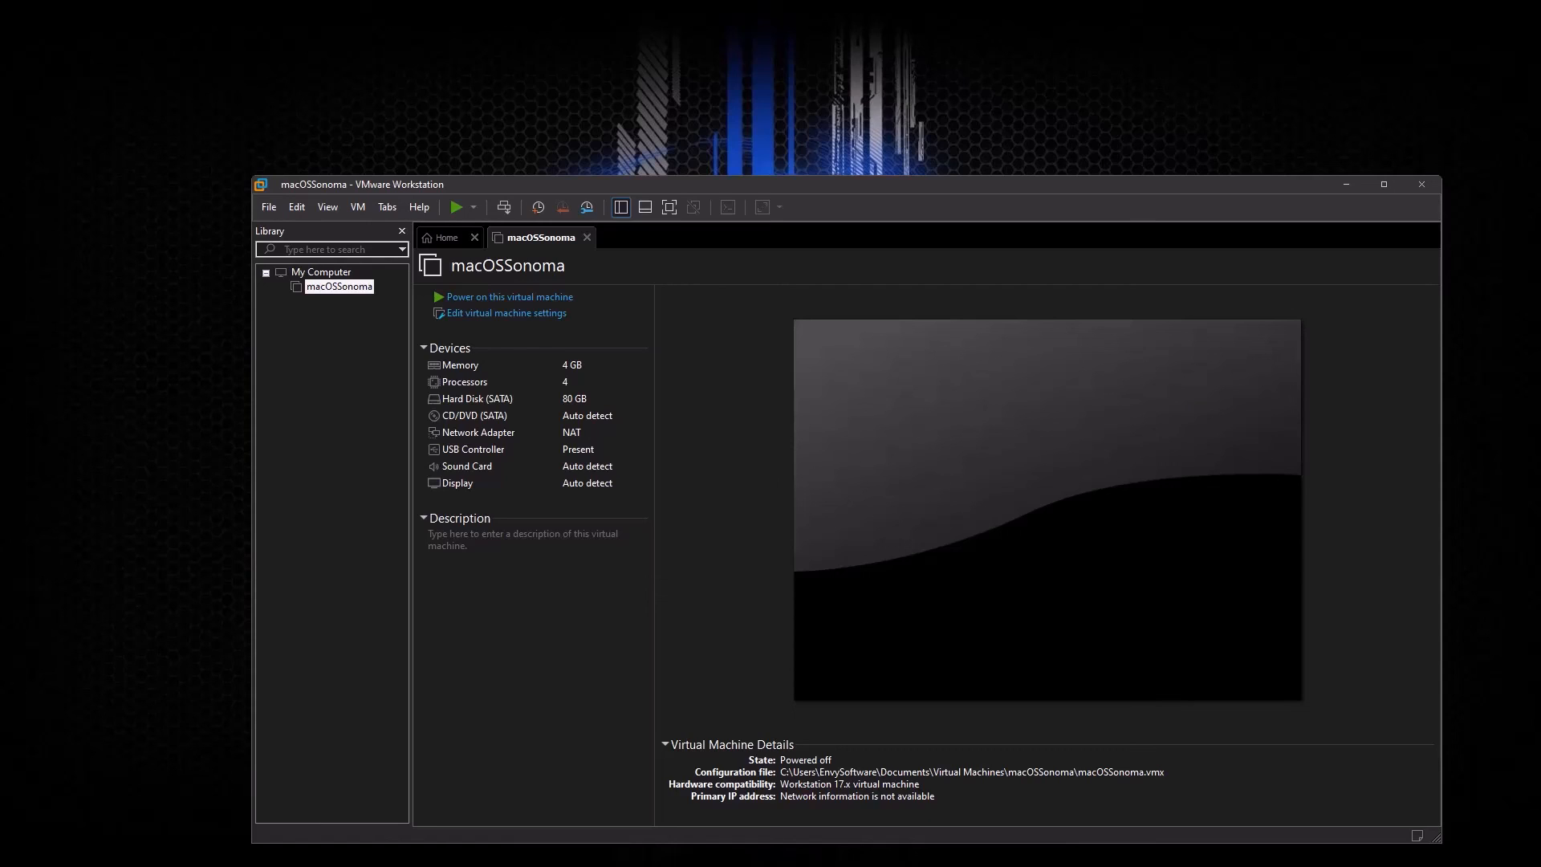
Step: Drag the Memory slider to 16 GB (16384 MB) and save the setting
double_click(474, 369)
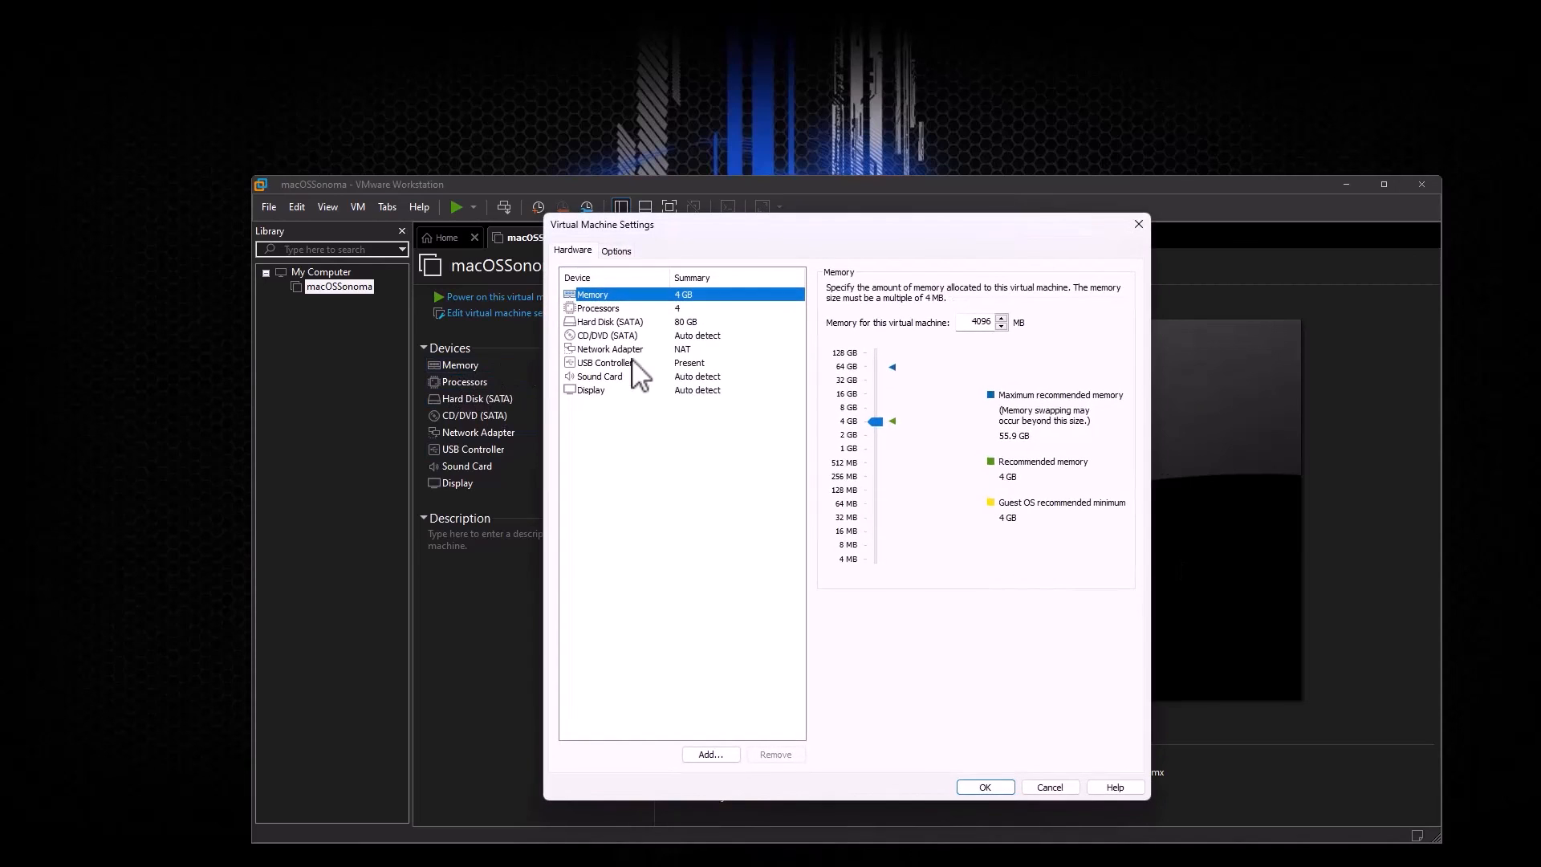
left_click_drag(877, 421, 879, 390)
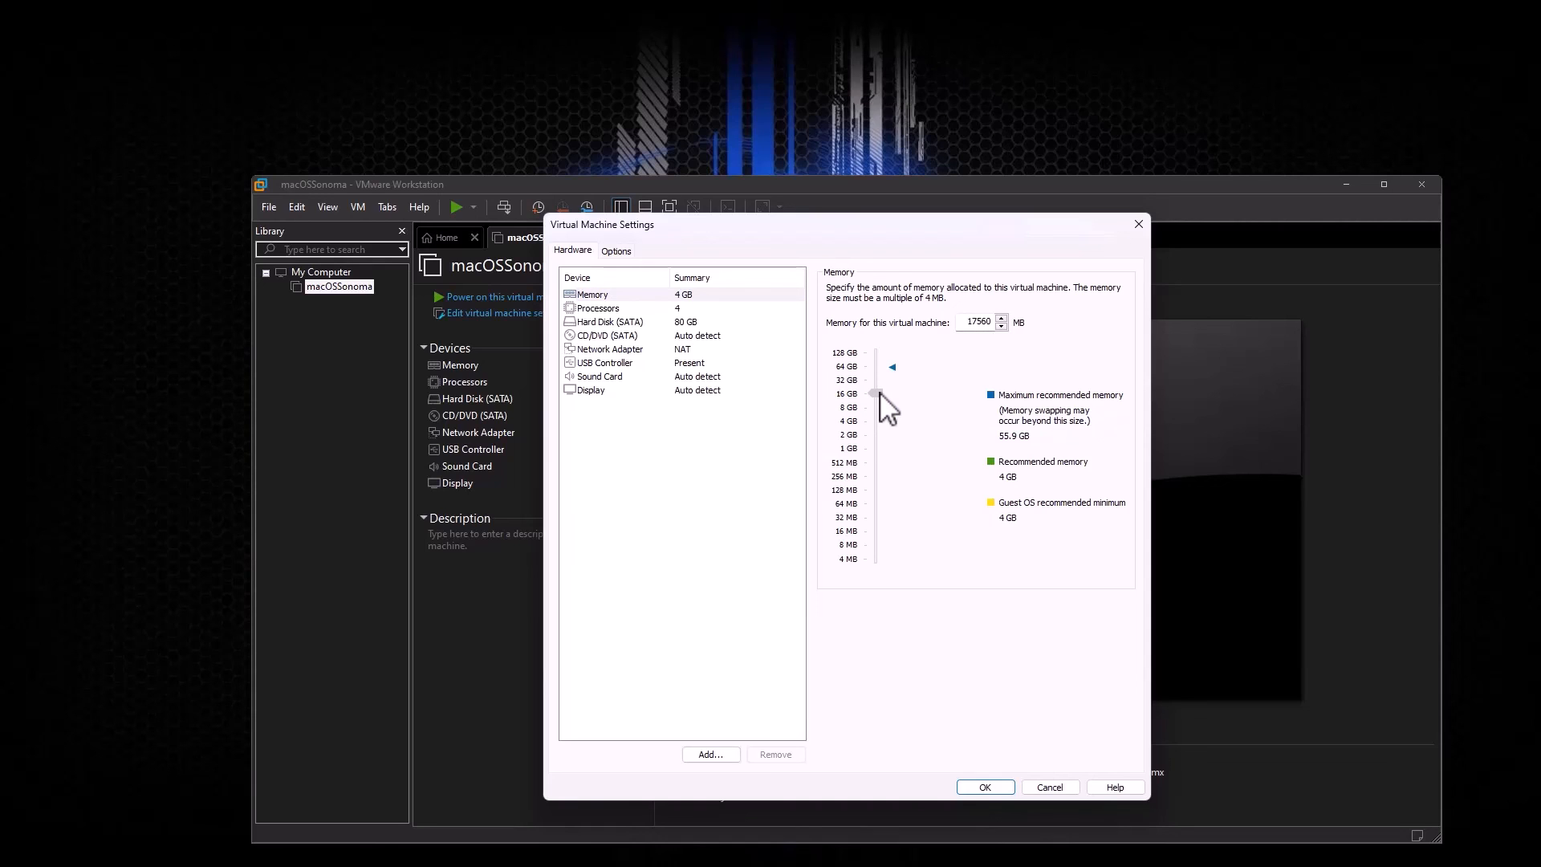
left_click_drag(881, 393, 878, 395)
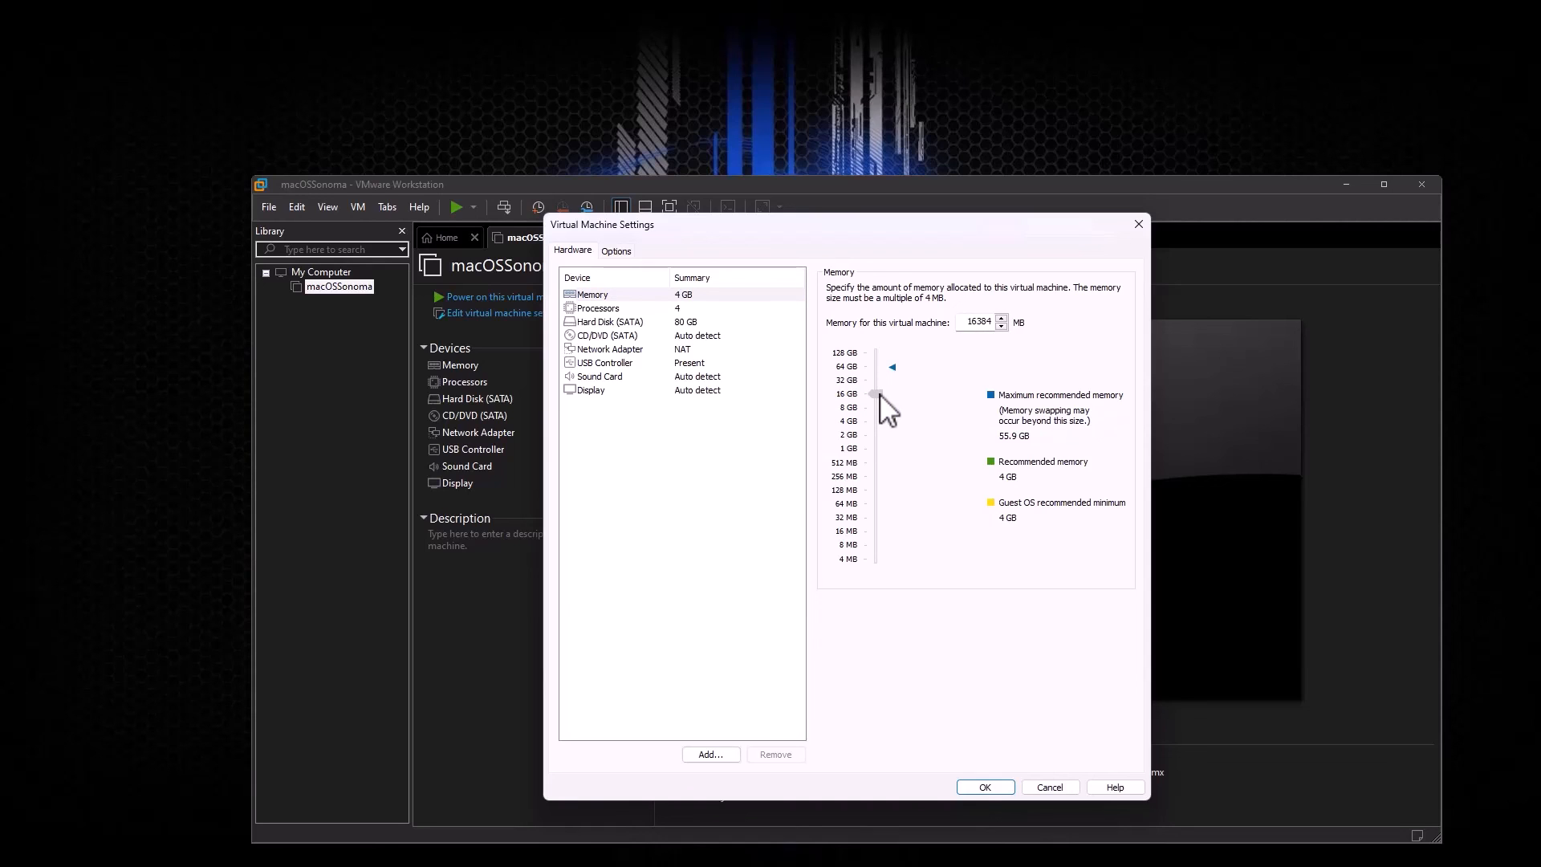
left_click(983, 787)
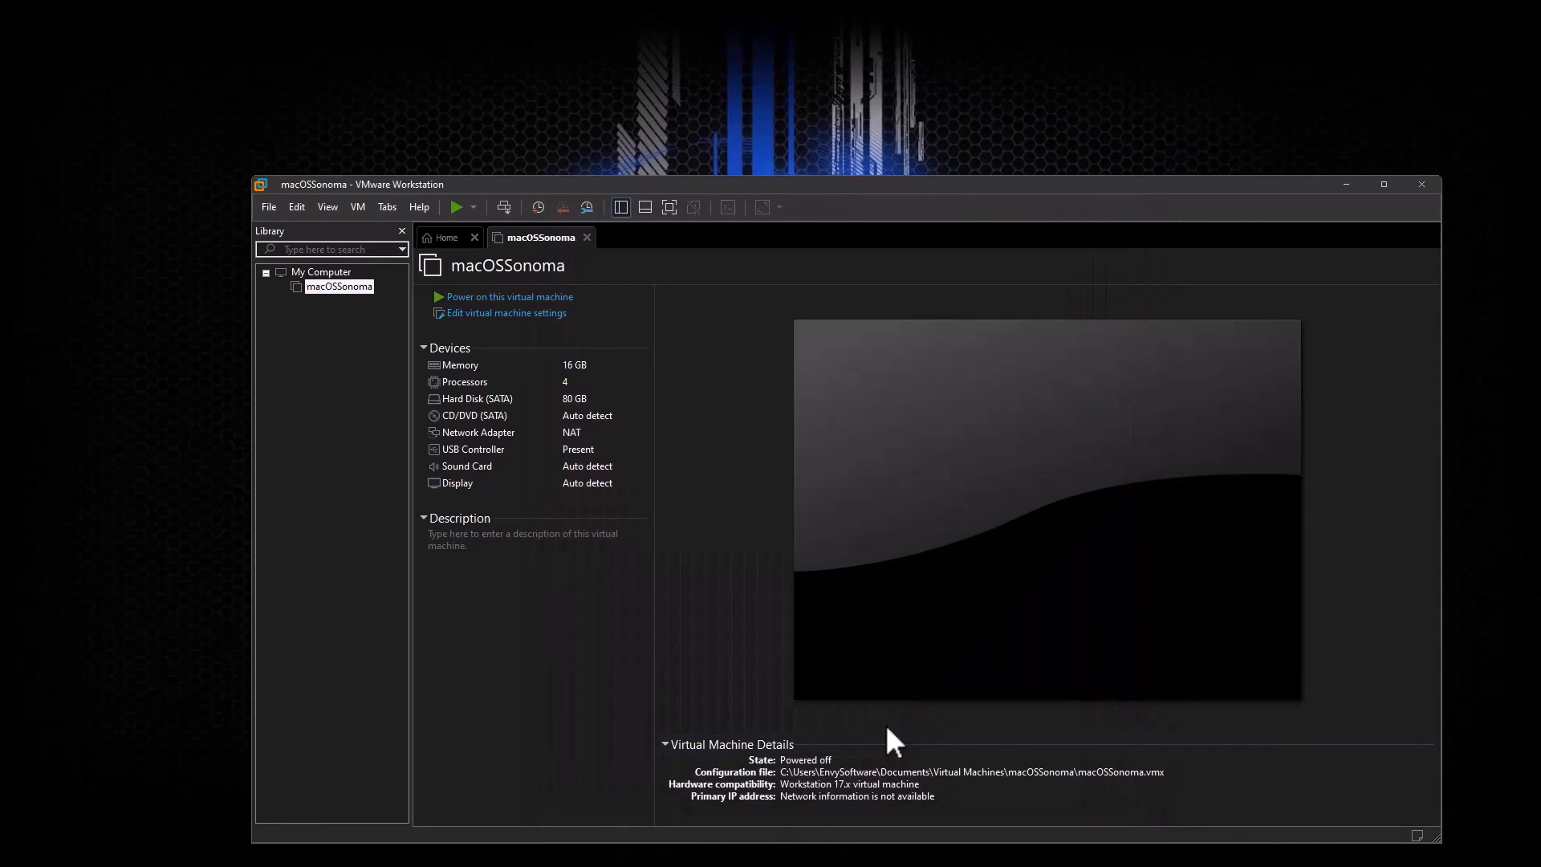
Step: Power on the macOSSonoma VM and log in with the account password
left_click(455, 207)
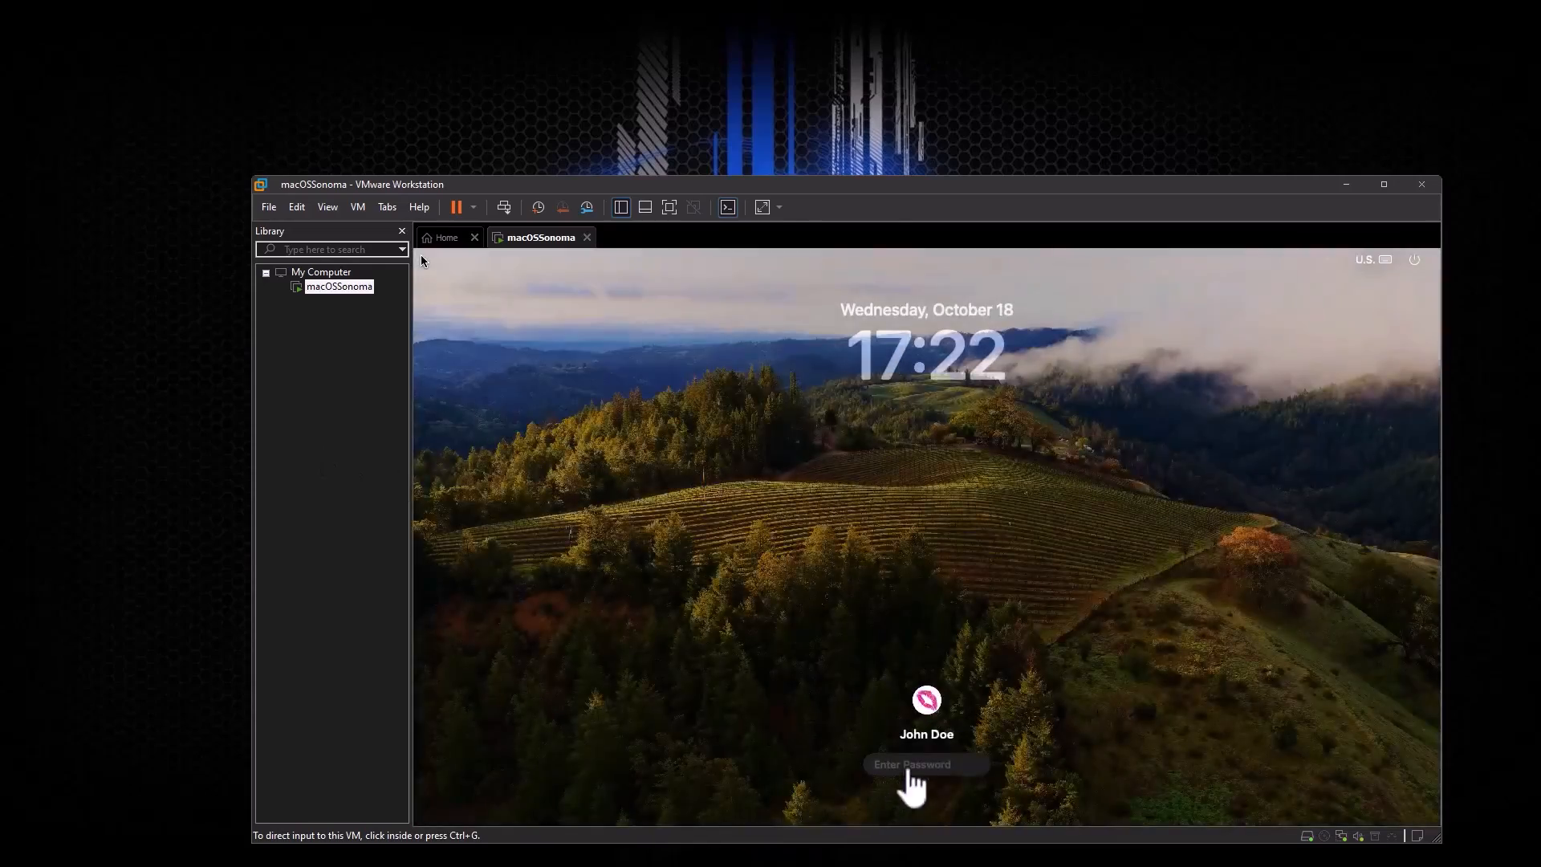
left_click(420, 254)
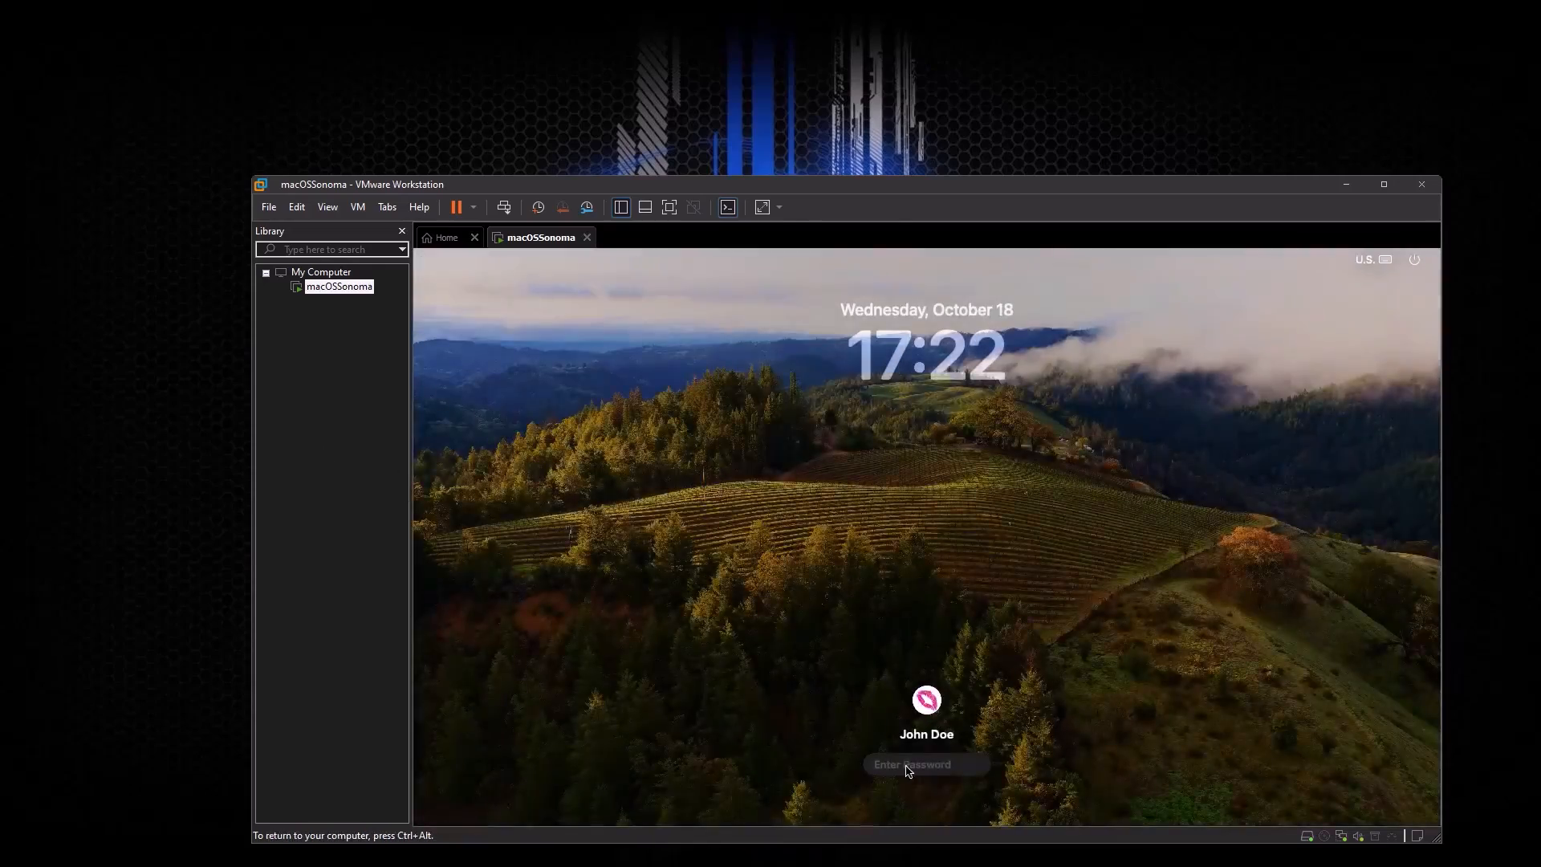
type("123")
key("BackSpace")
key("BackSpace")
key("BackSpace")
type("••••••••")
key("Return")
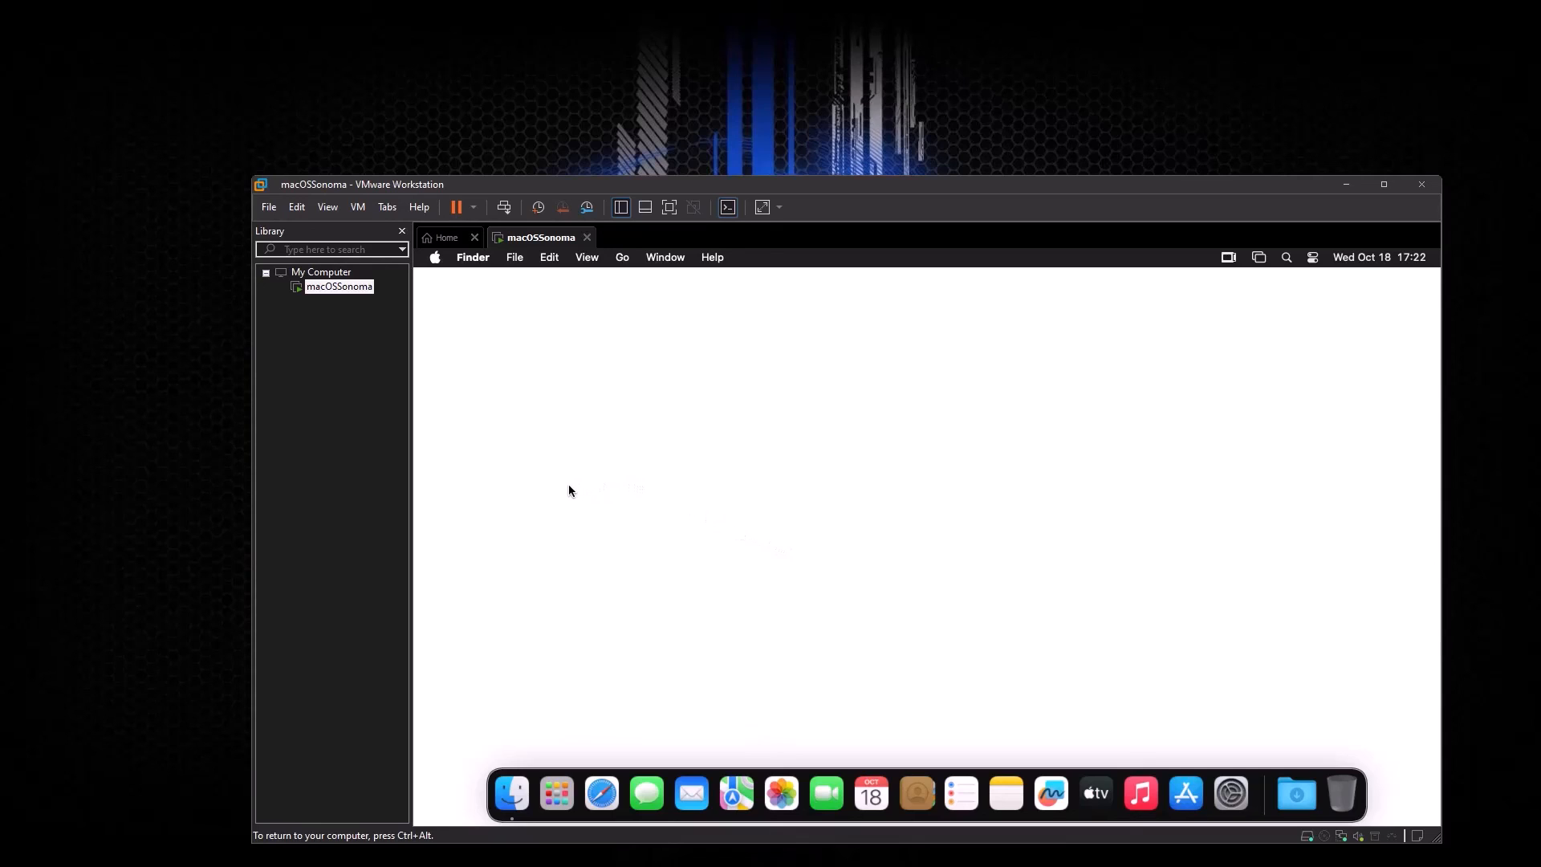
left_click(436, 259)
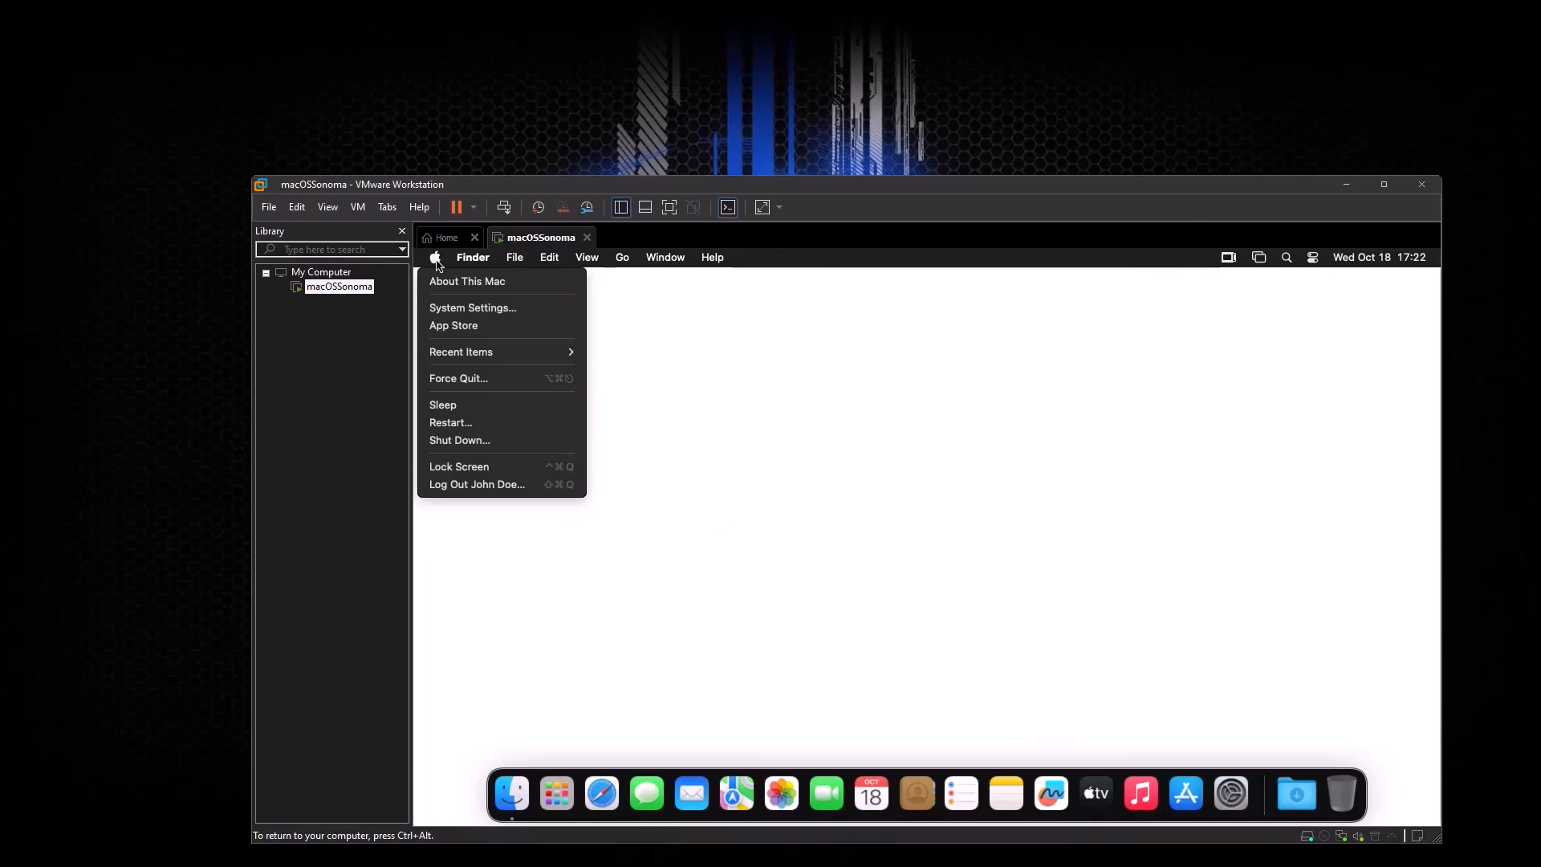
left_click(446, 285)
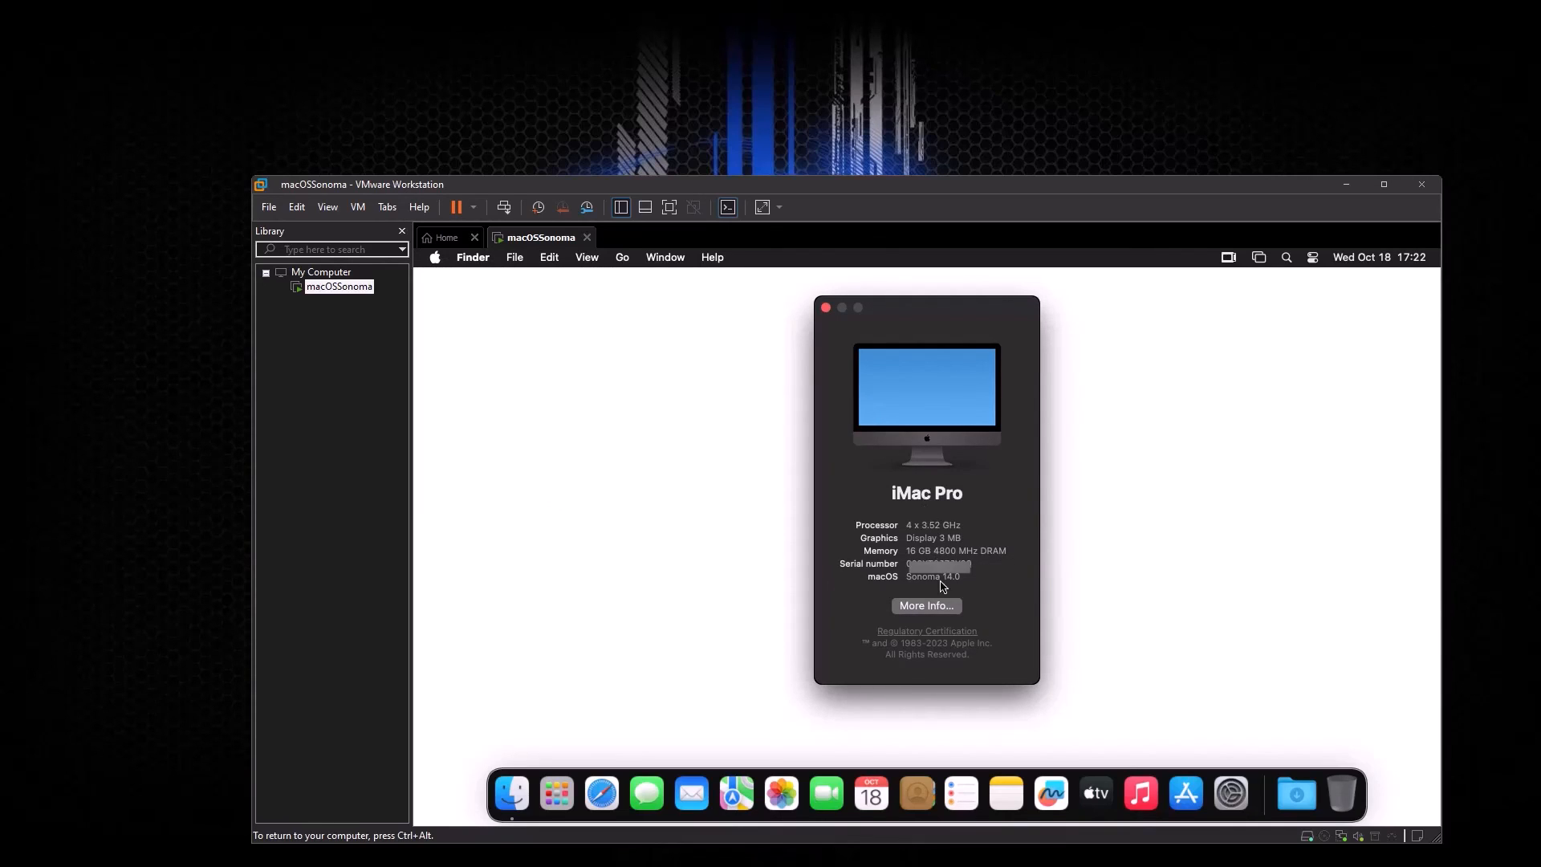
mouse_move(910, 551)
left_mouse_down()
mouse_move(975, 551)
mouse_move(913, 551)
left_mouse_up()
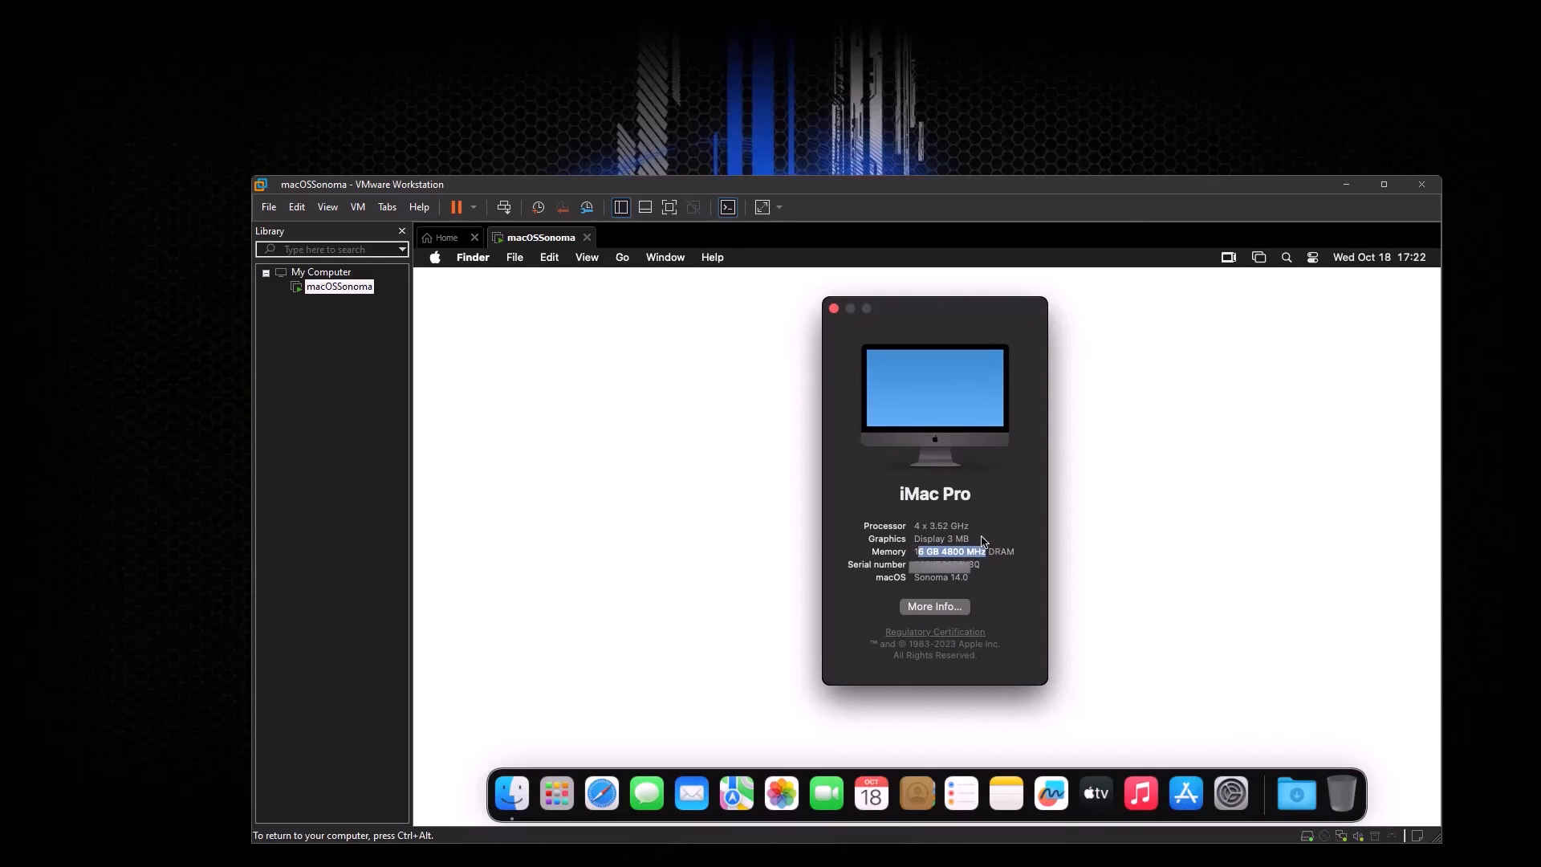
left_click(953, 554)
left_click(833, 309)
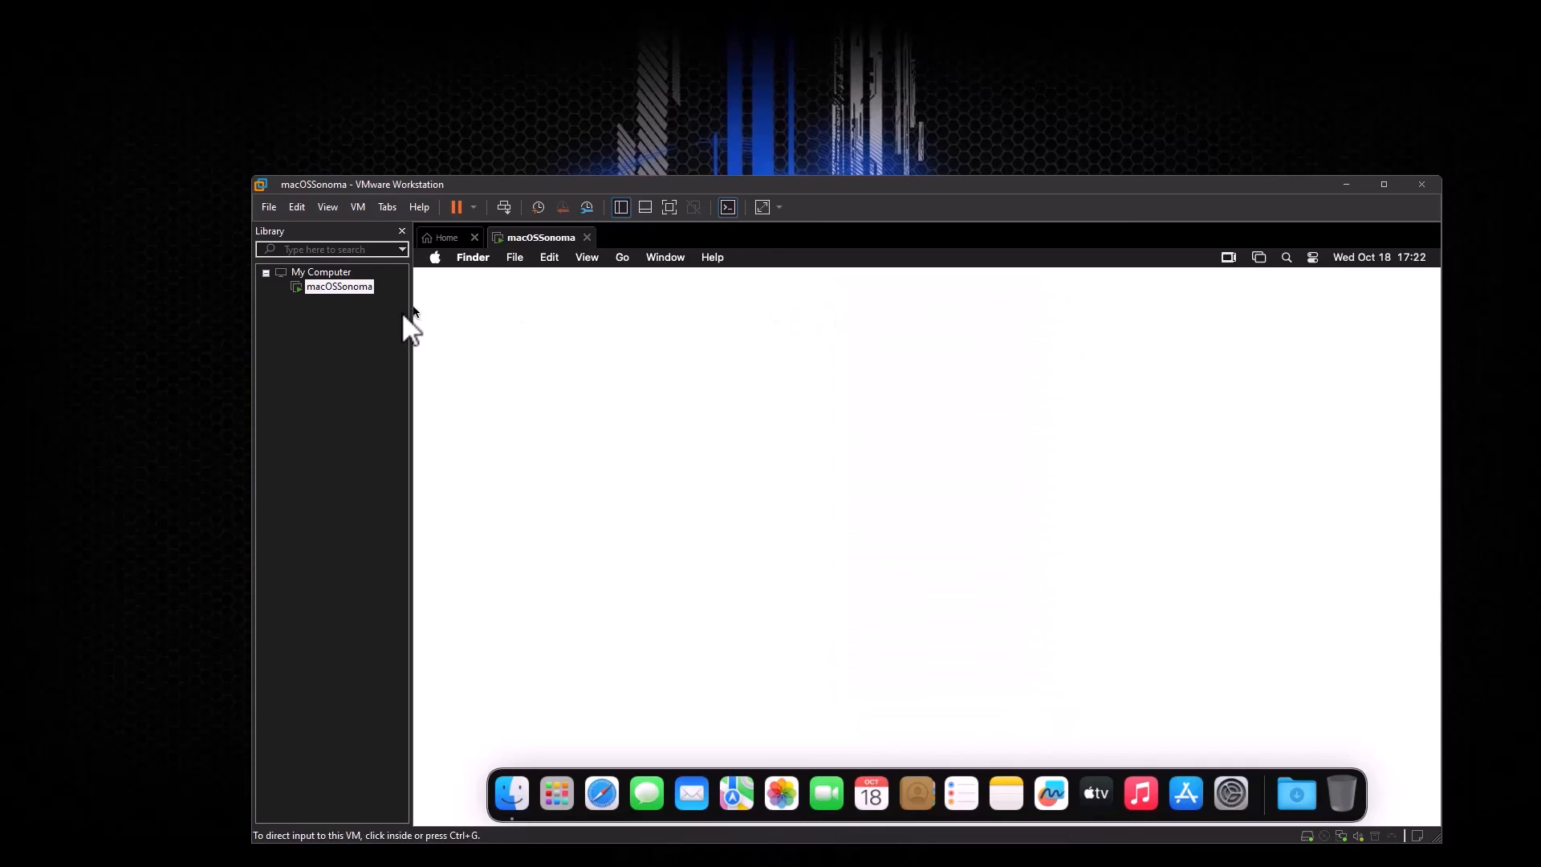